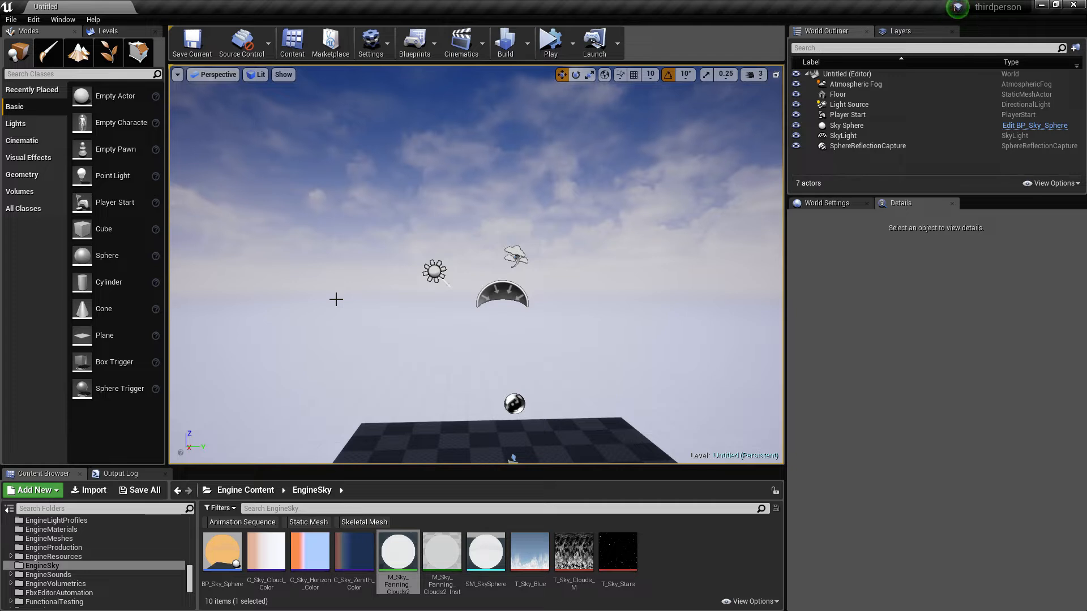
Create a new level from the Default template.
right_click_drag(481, 327, 396, 363)
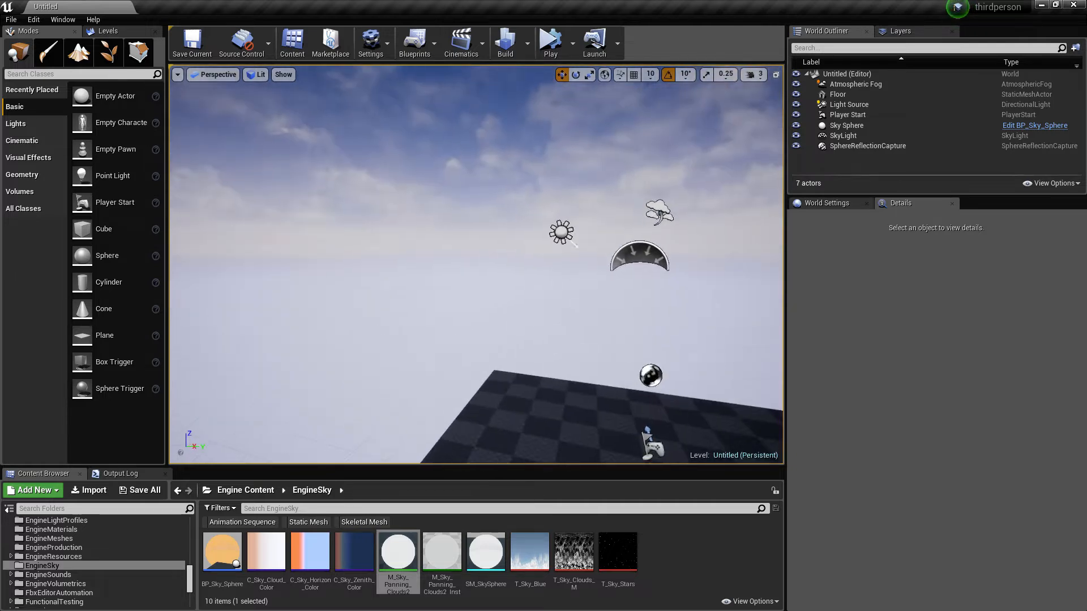
right_click_drag(441, 258, 502, 165)
left_click(518, 258)
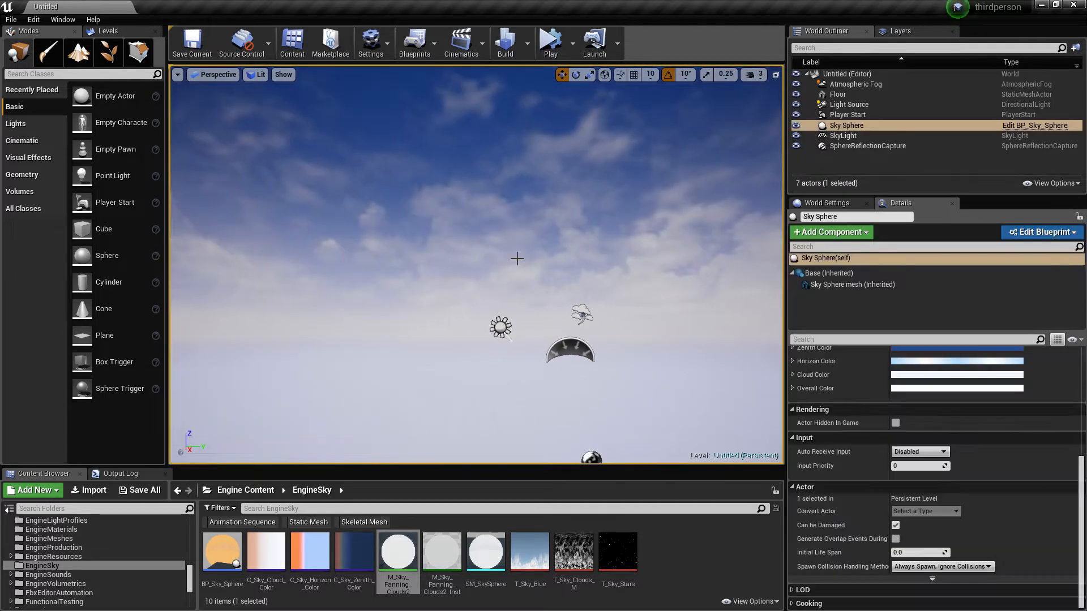
left_click(13, 22)
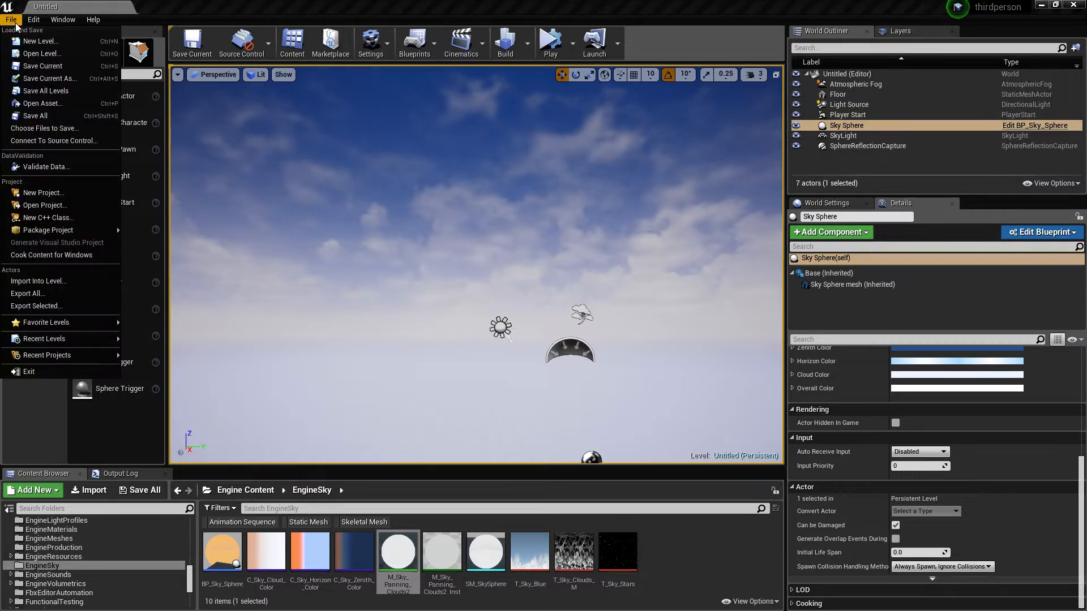
left_click(34, 41)
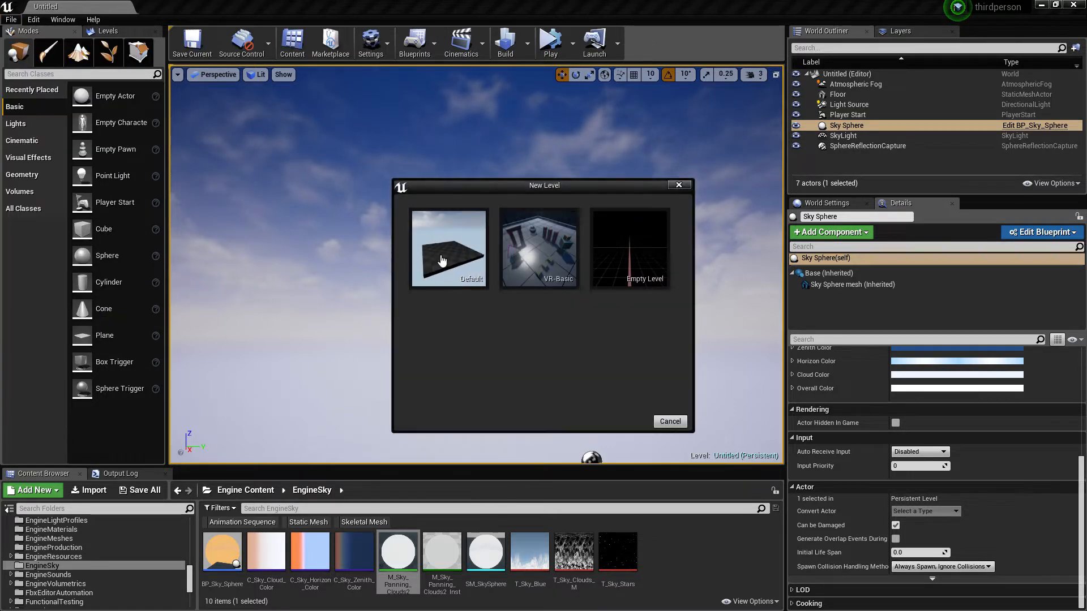
left_click(442, 261)
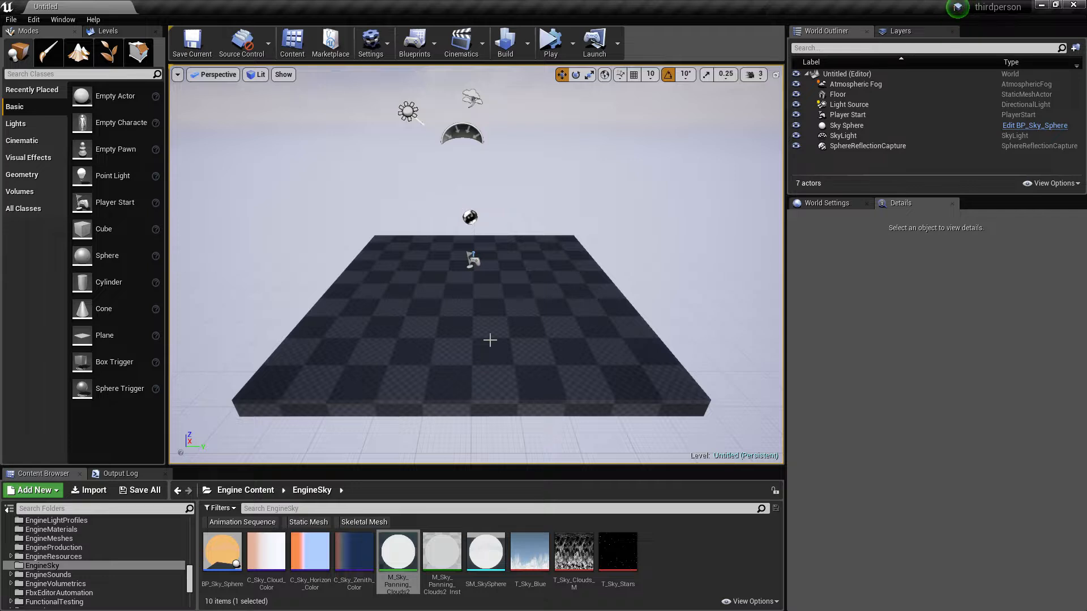
Delete the SkyLight from the level.
mouse_move(490, 340)
right_mouse_down()
mouse_move(490, 266)
mouse_move(479, 334)
mouse_move(503, 359)
mouse_move(532, 360)
mouse_move(494, 351)
right_mouse_up()
left_click(449, 252)
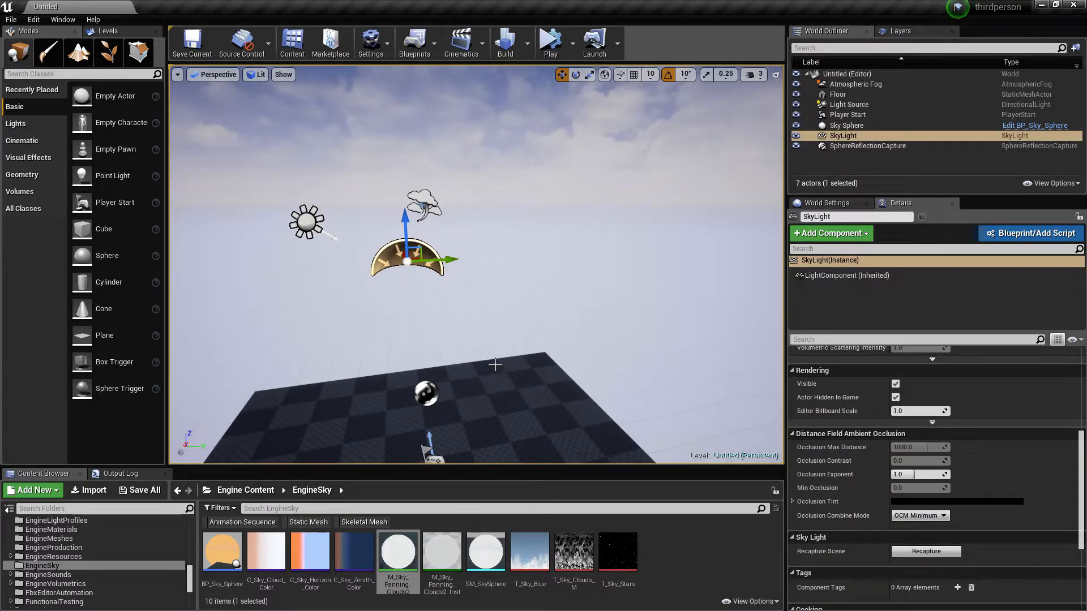
key("Delete")
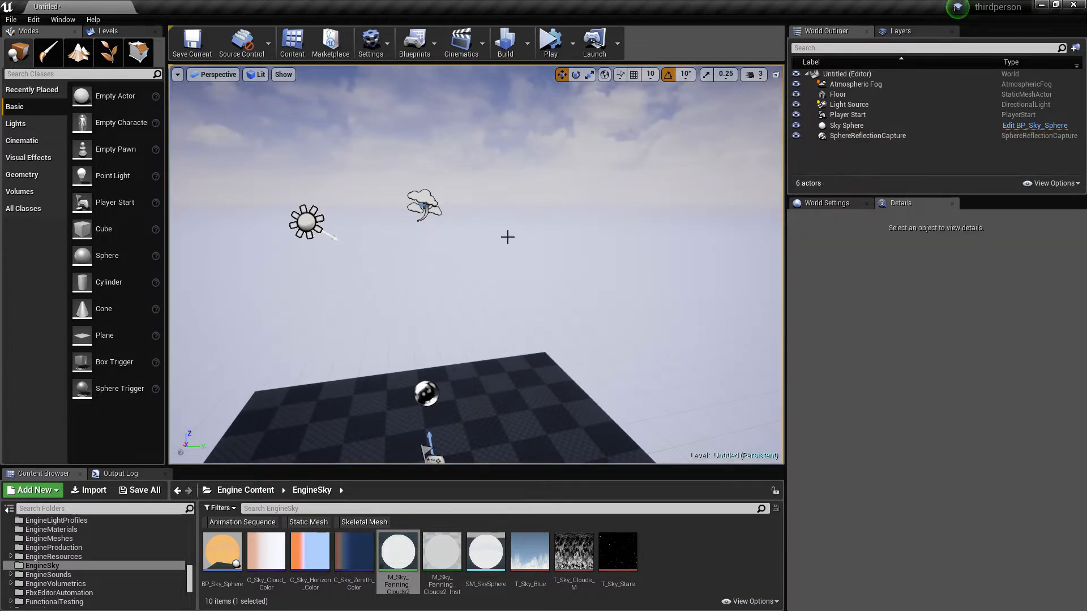
left_click(309, 225)
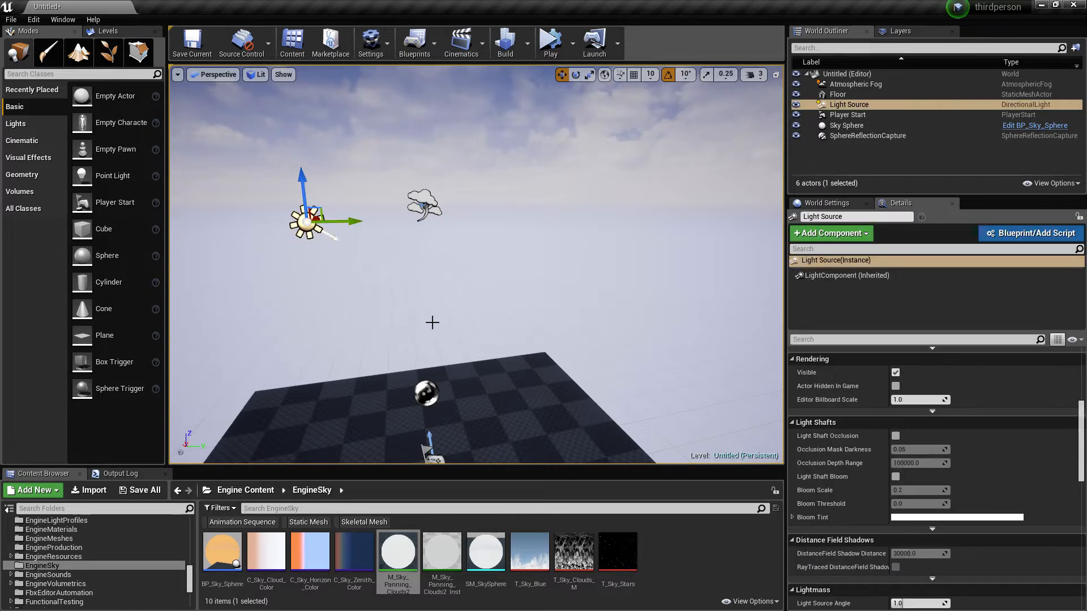
key("Delete")
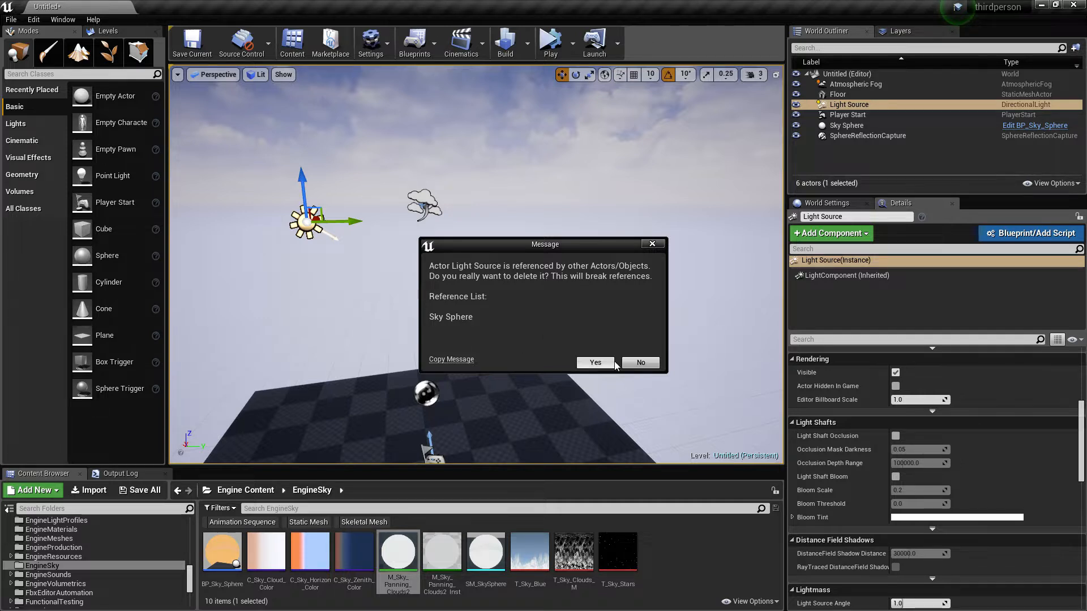
left_click(641, 363)
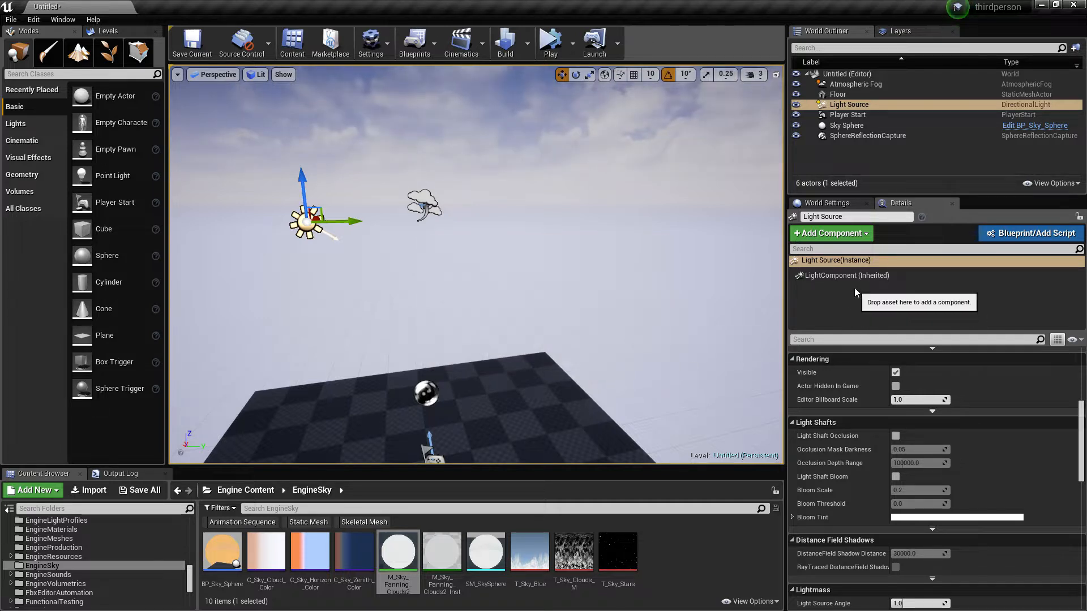
Raise the Sky Sphere's Sun Brightness to about 806 and look at the sun in the sky.
left_click(522, 131)
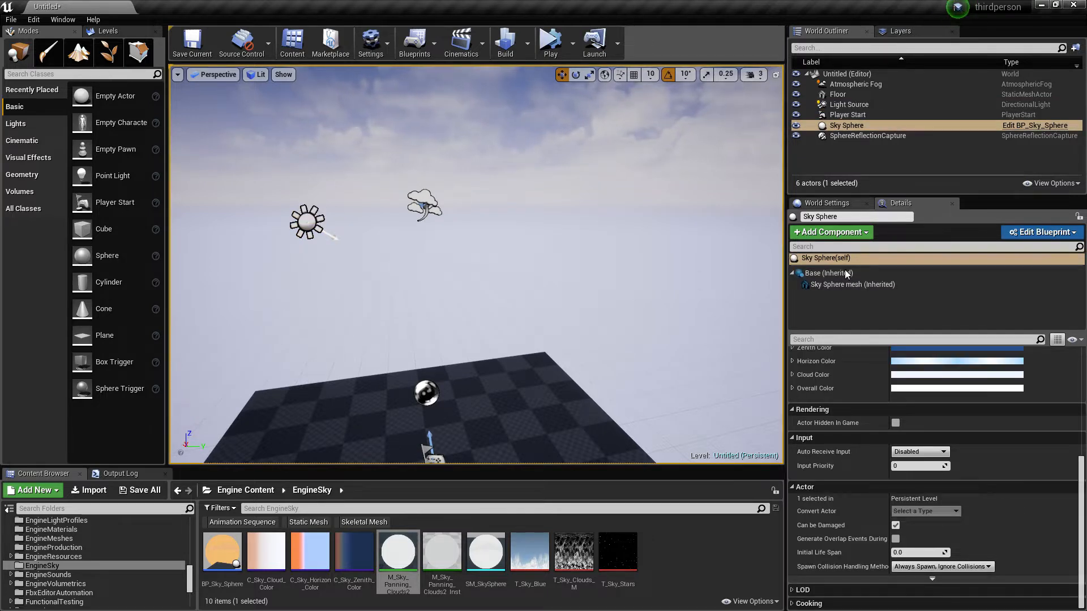
scroll(936, 477, "up", 2)
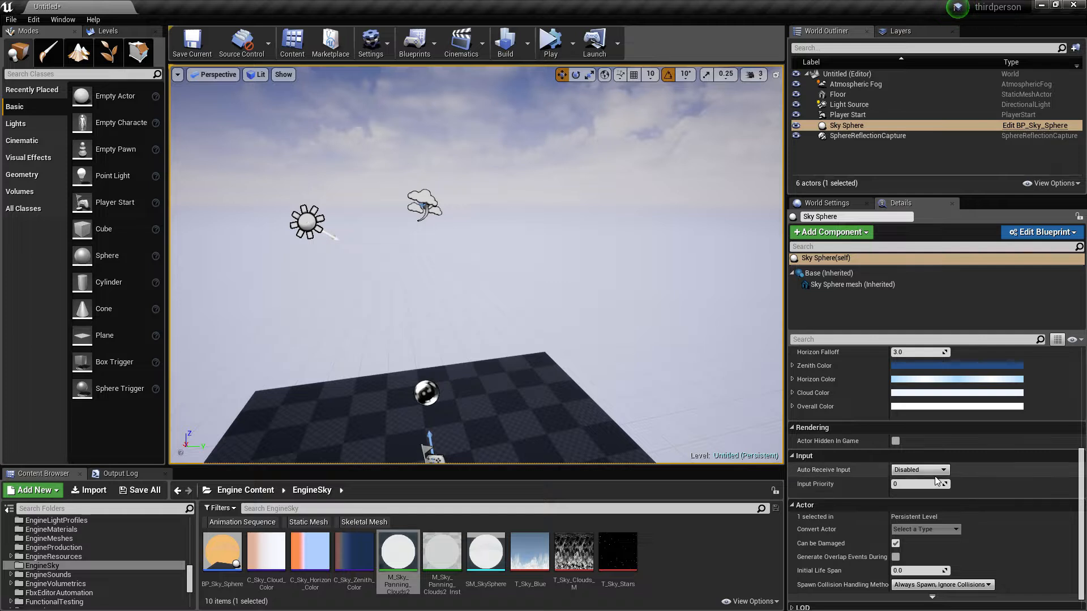
scroll(936, 477, "up", 6)
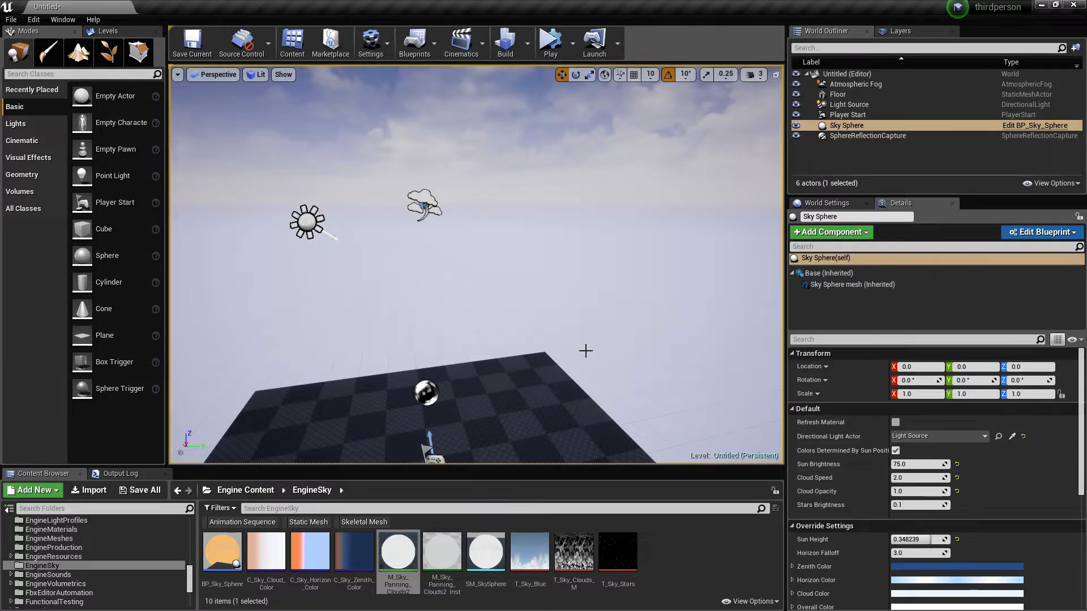
right_click_drag(585, 351, 566, 306)
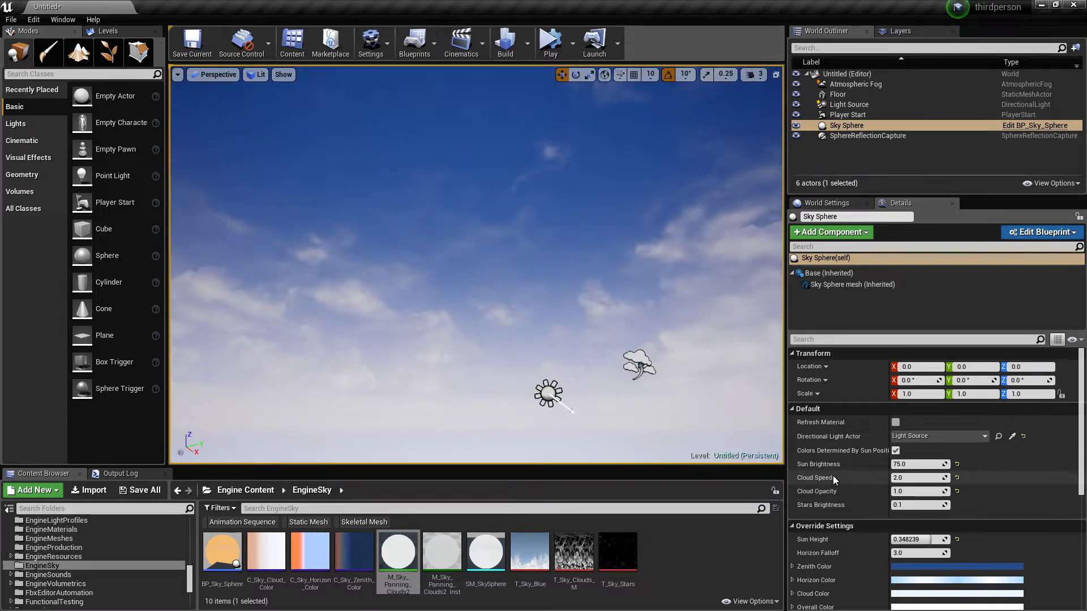
left_click_drag(906, 464, 944, 465)
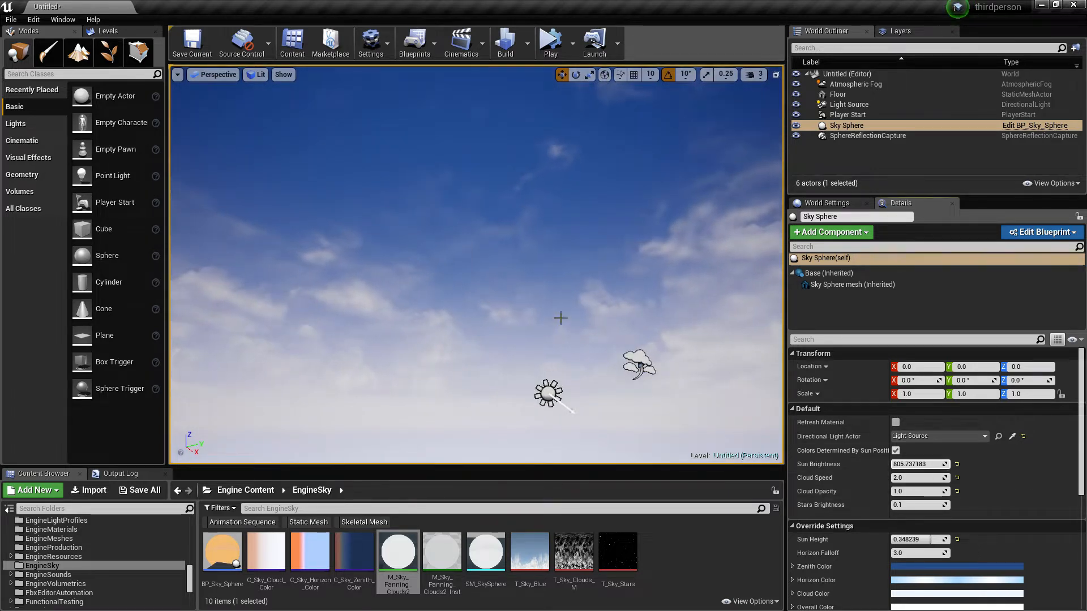
right_click_drag(561, 318, 716, 297)
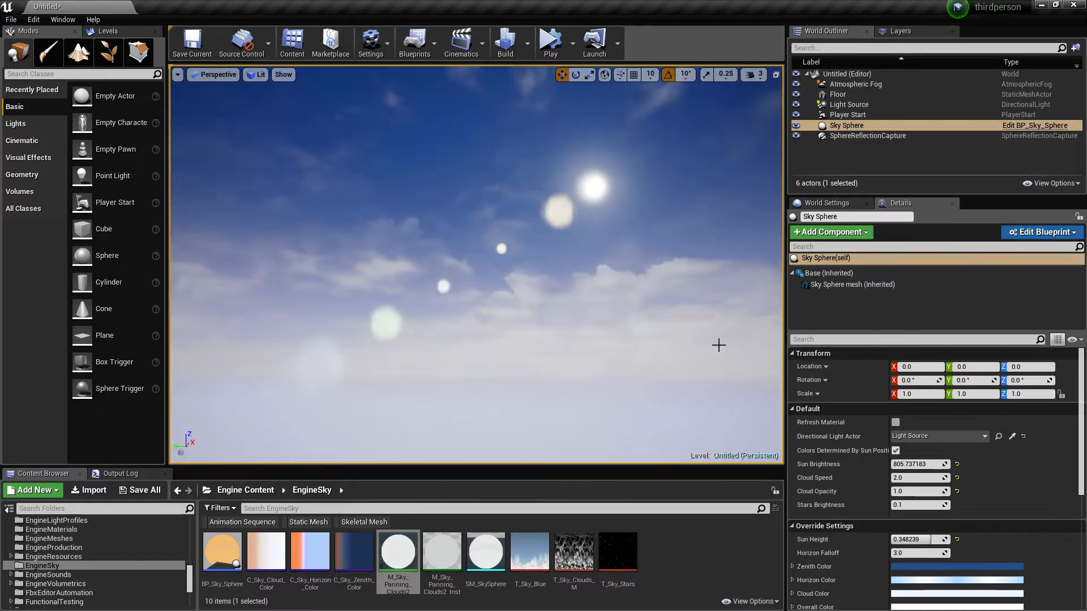
Set the Sky Sphere's Sun Brightness to 0.
mouse_move(912, 464)
left_mouse_down()
mouse_move(974, 465)
mouse_move(894, 464)
left_mouse_up()
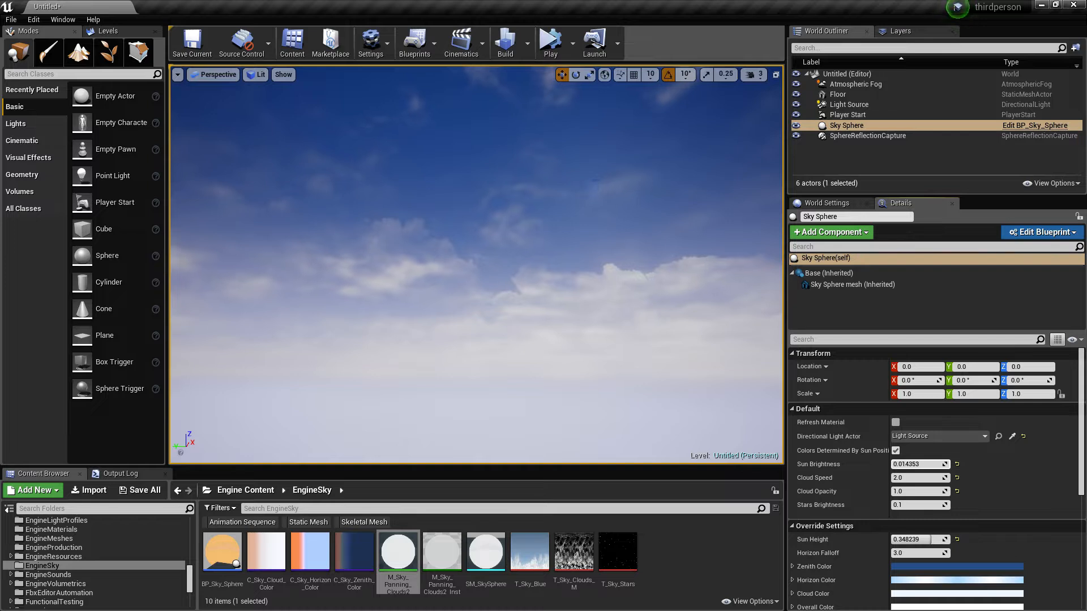
left_click(908, 464)
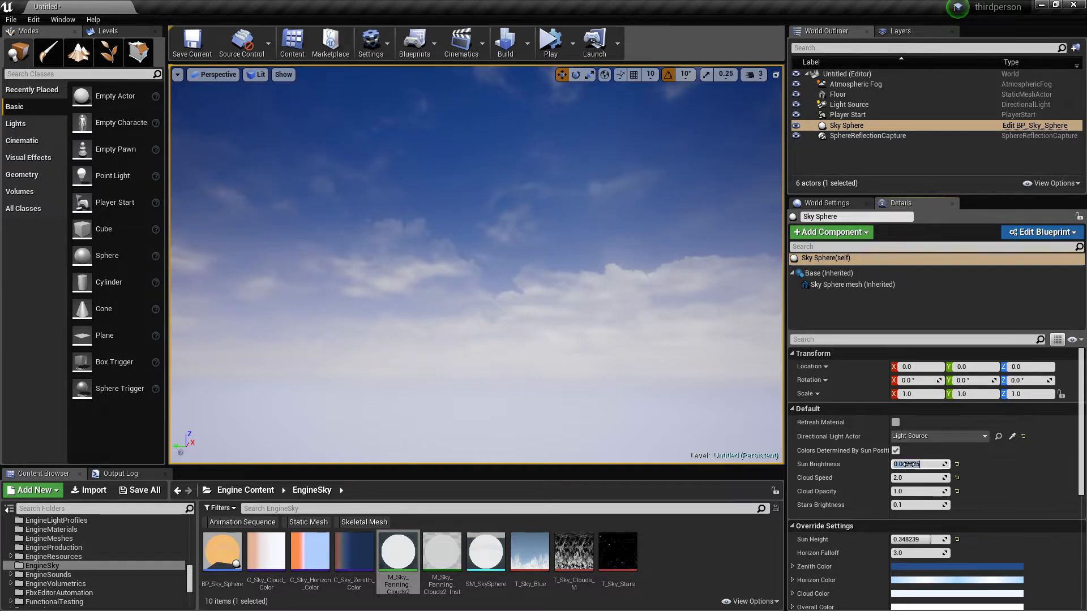
type("0")
key("Return")
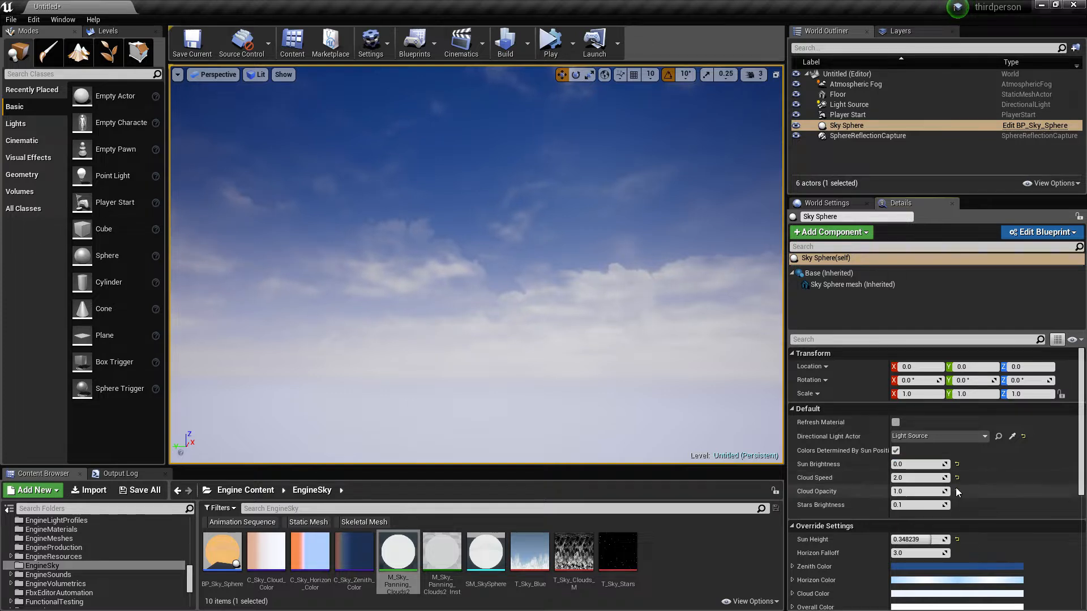
Raise the Sky Sphere's Sun Brightness above zero again and return the view to the light actors.
left_click_drag(903, 464, 1008, 464)
right_click_drag(580, 298, 541, 300)
key("s")
Review the Atmospheric Fog's settings and replace it with an Exponential Height Fog placed above the floor.
left_click(538, 239)
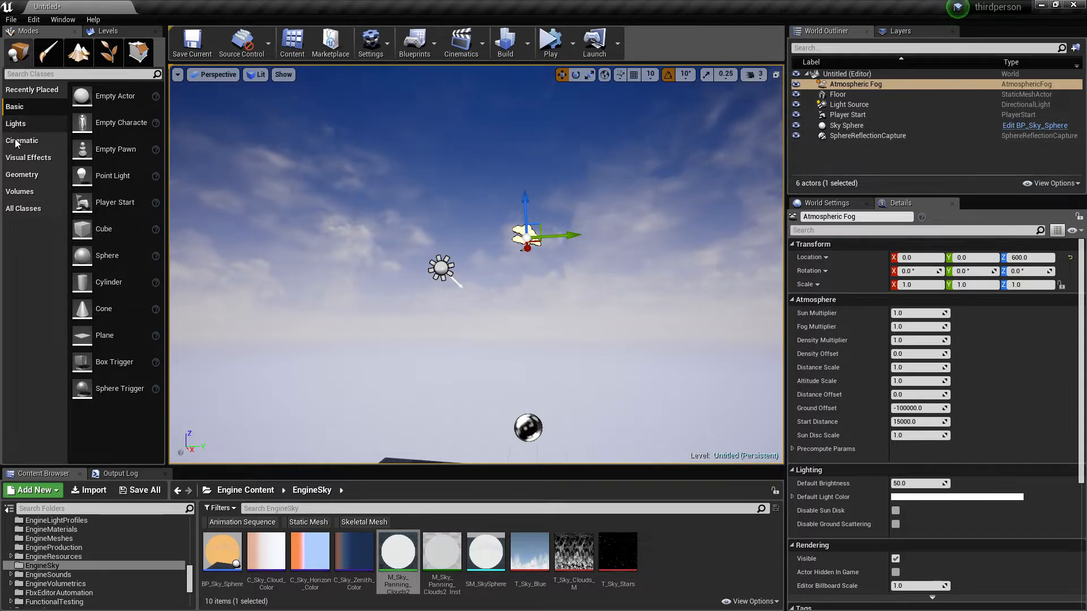
left_click(28, 157)
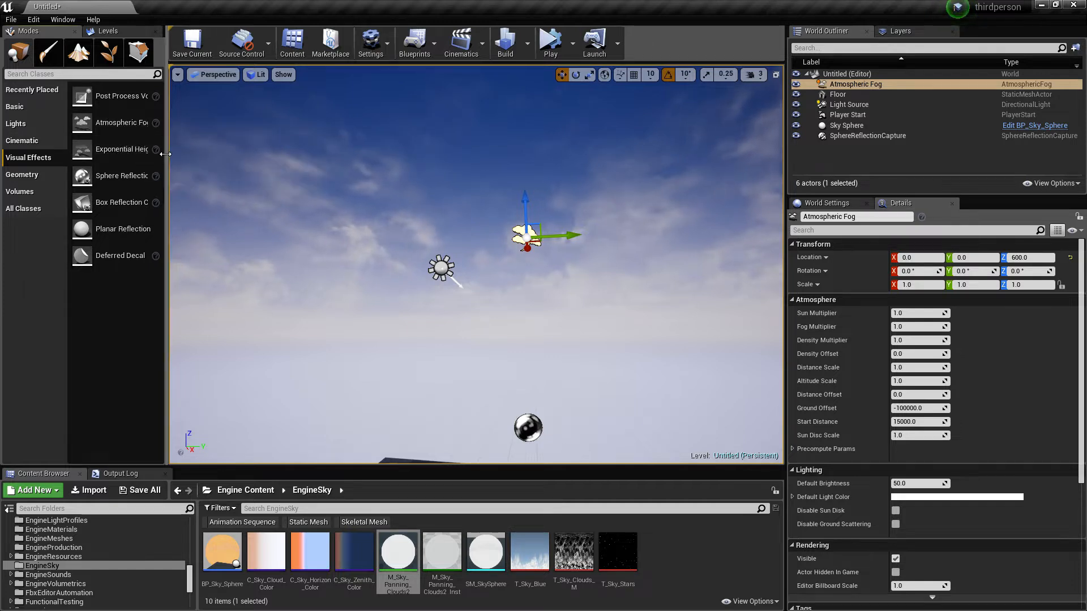
left_click_drag(165, 154, 222, 154)
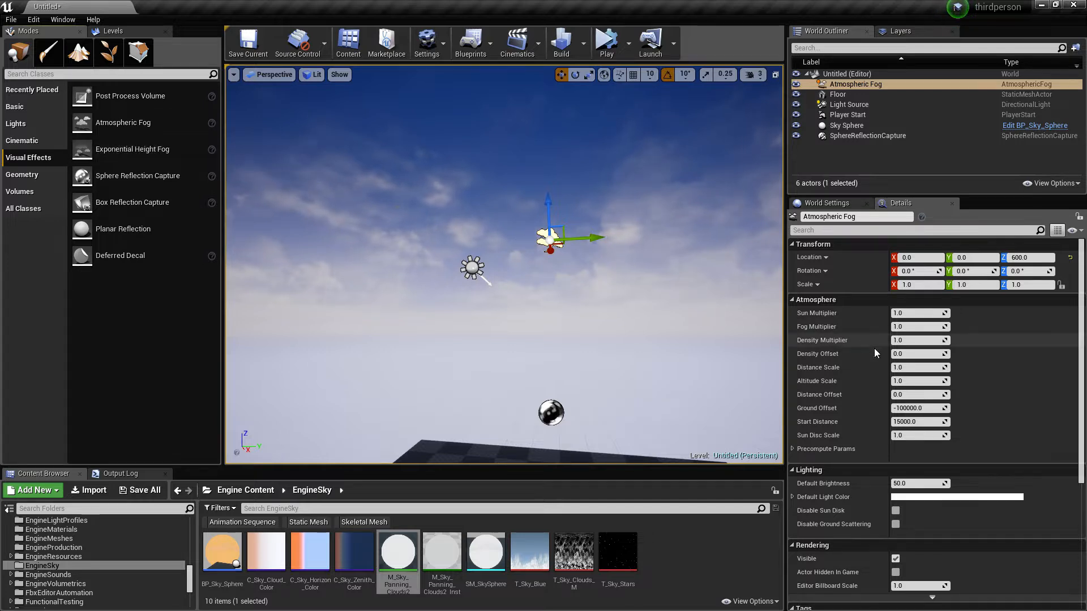
scroll(897, 373, "down", 2)
scroll(898, 373, "down", 2)
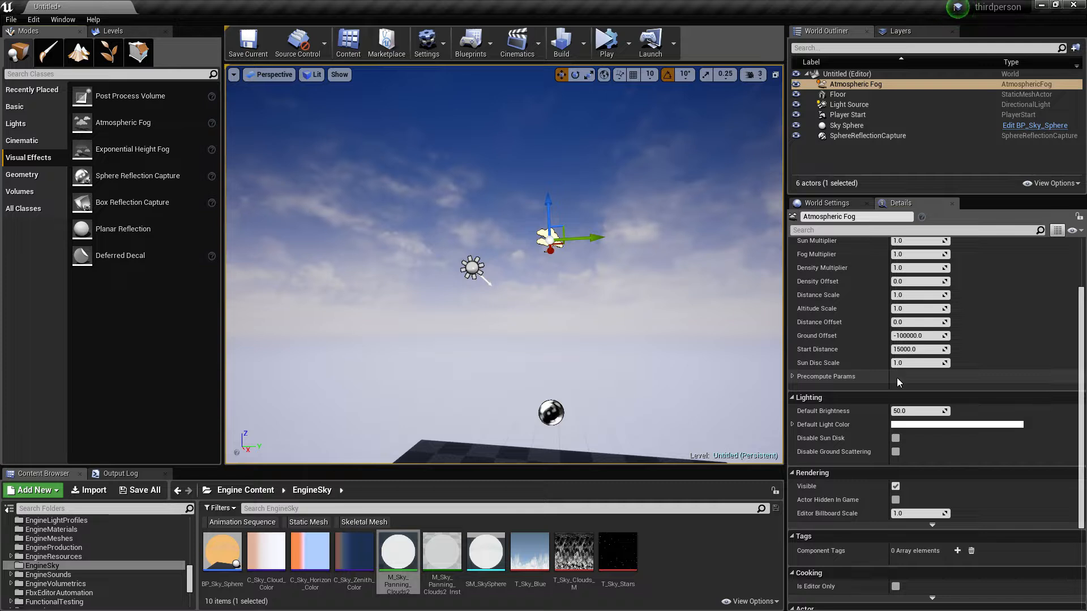
scroll(897, 382, "up", 4)
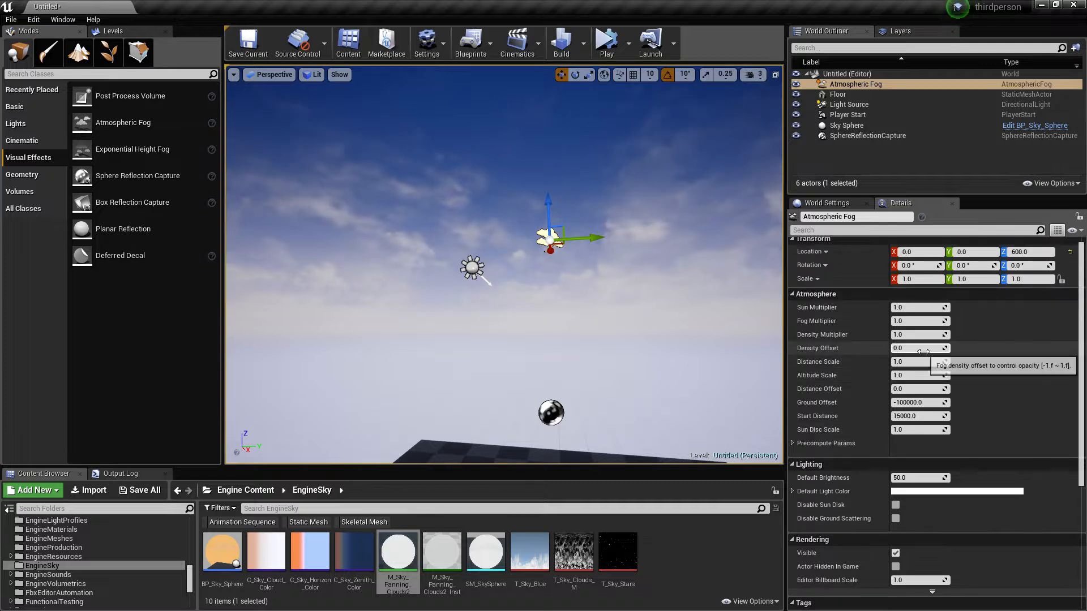
scroll(928, 348, "up", 1)
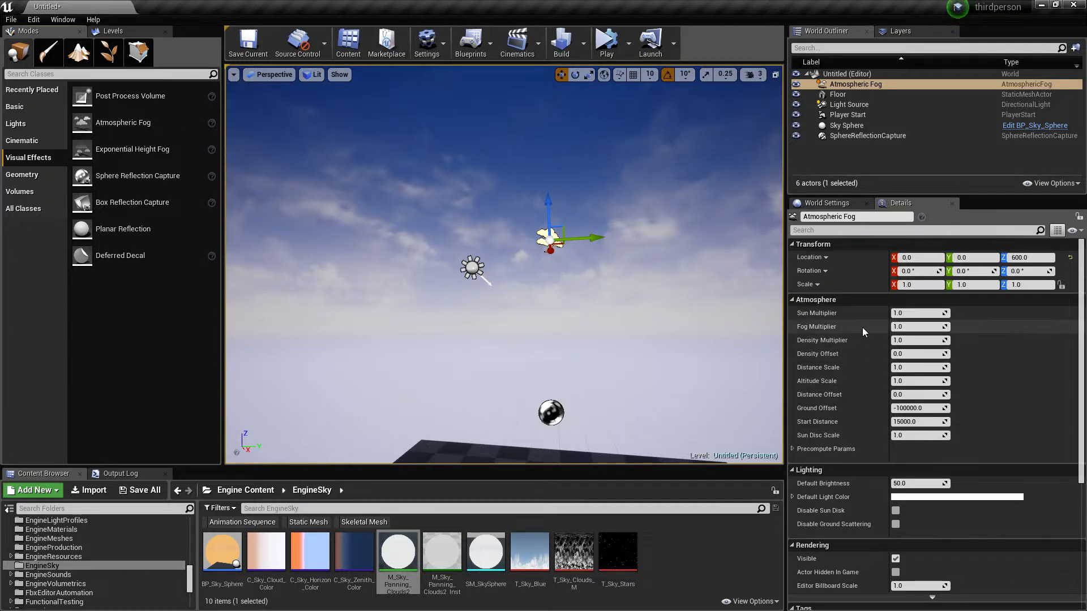
right_click_drag(577, 255, 572, 332)
key("Delete")
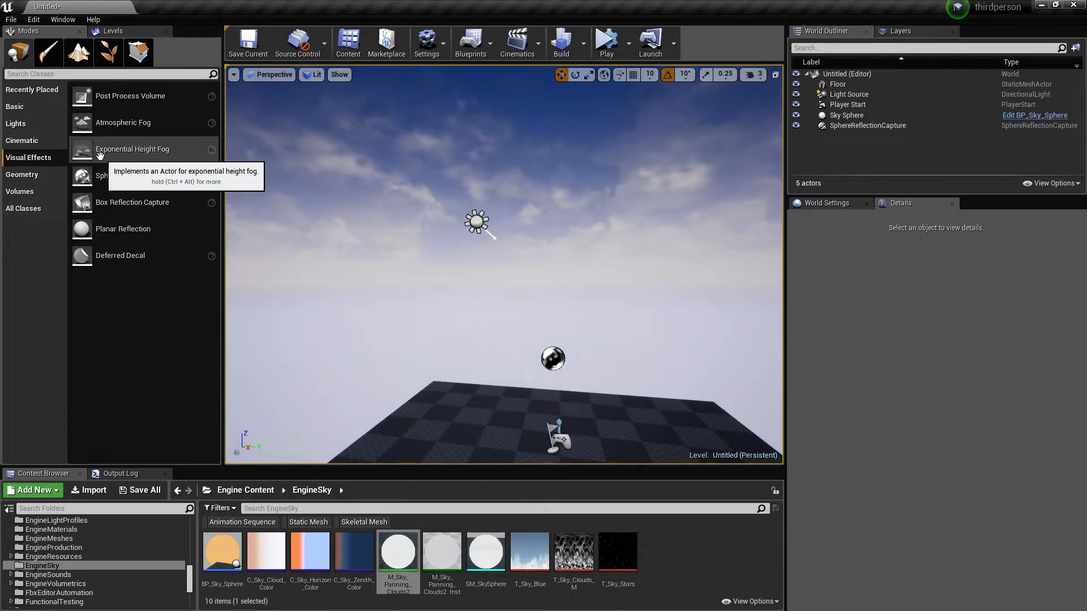
left_click_drag(100, 155, 594, 224)
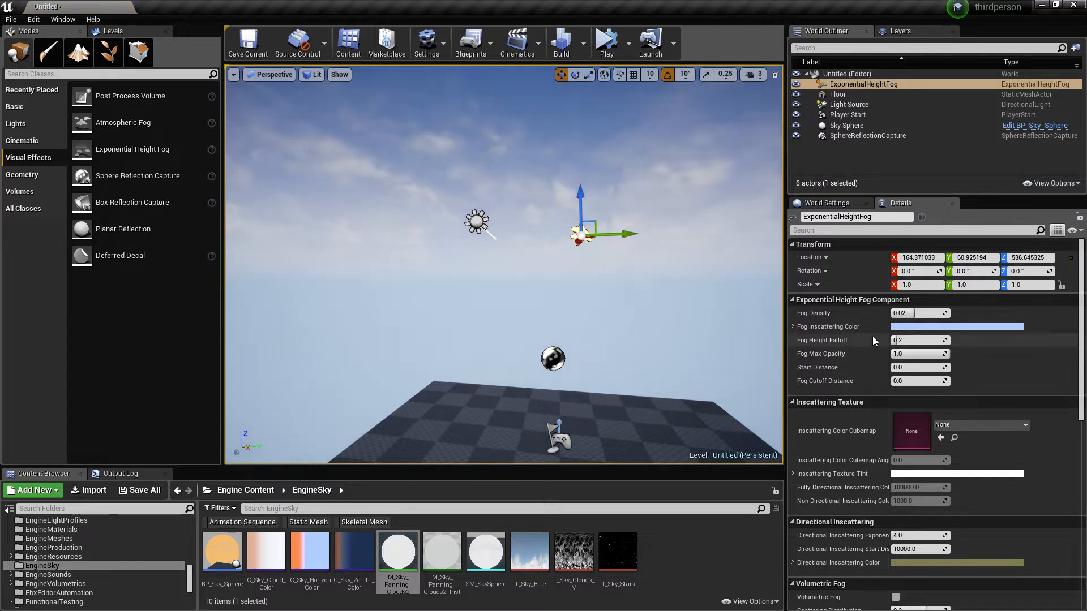
Adjust the height fog's Fog Density to about 0.0195 and enable Volumetric Fog.
mouse_move(904, 314)
left_mouse_down()
mouse_move(950, 314)
mouse_move(907, 314)
left_mouse_up()
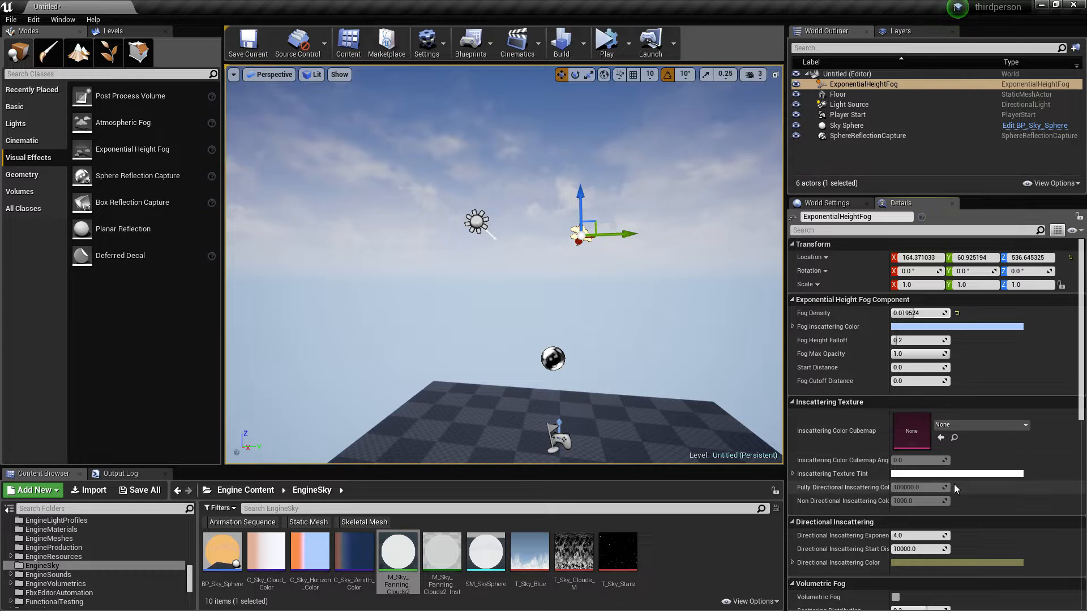
scroll(979, 466, "down", 2)
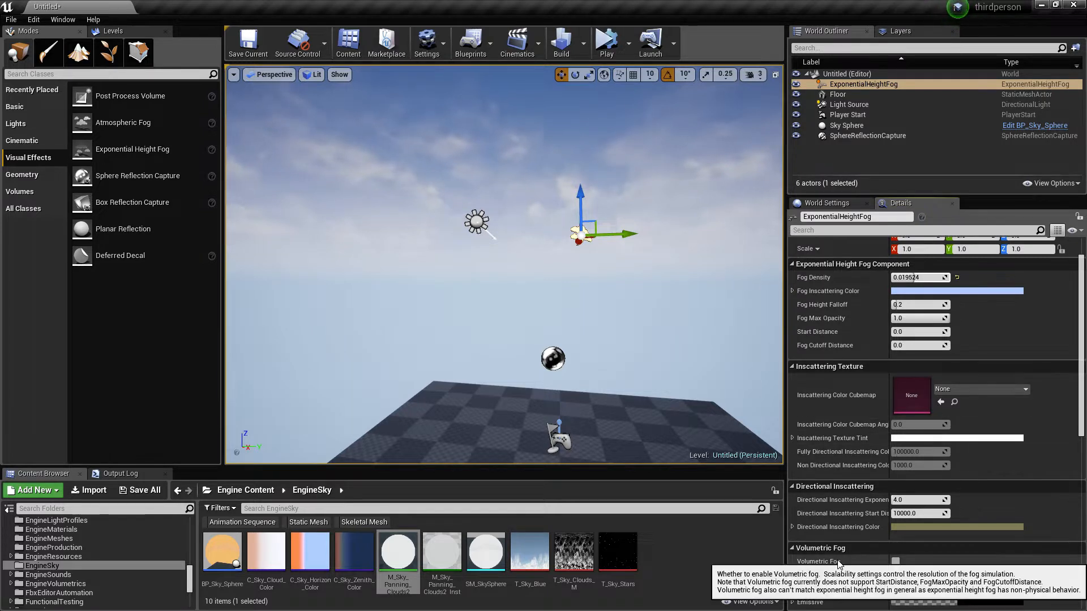
left_click(895, 562)
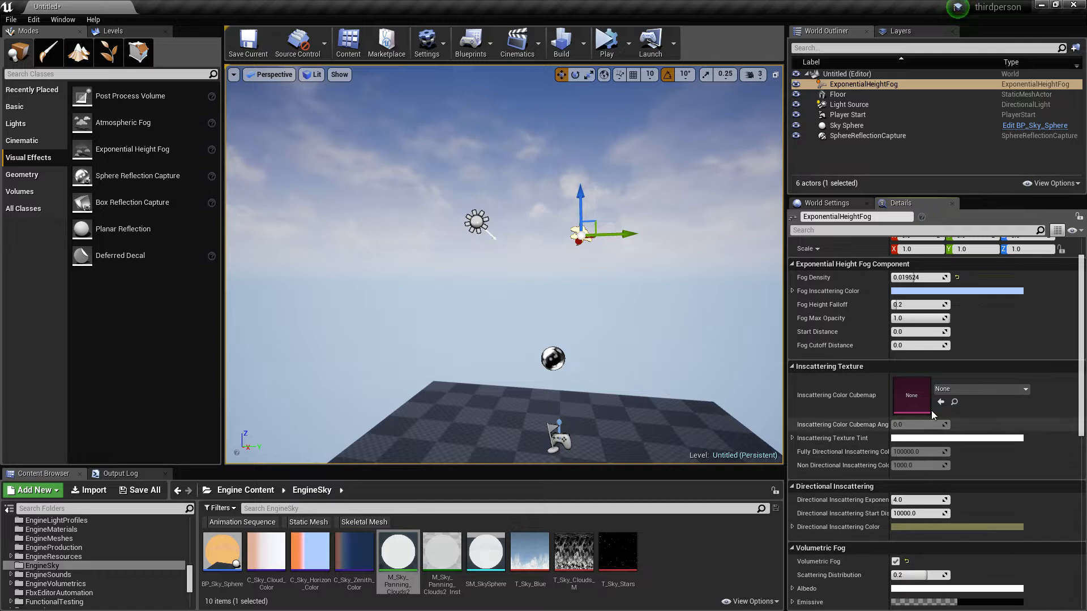
Test the height fog's Fog Density at 0.05, 5, 1 and 0.8, and settle on 0.3.
left_click(914, 278)
type("0.05")
key("Return")
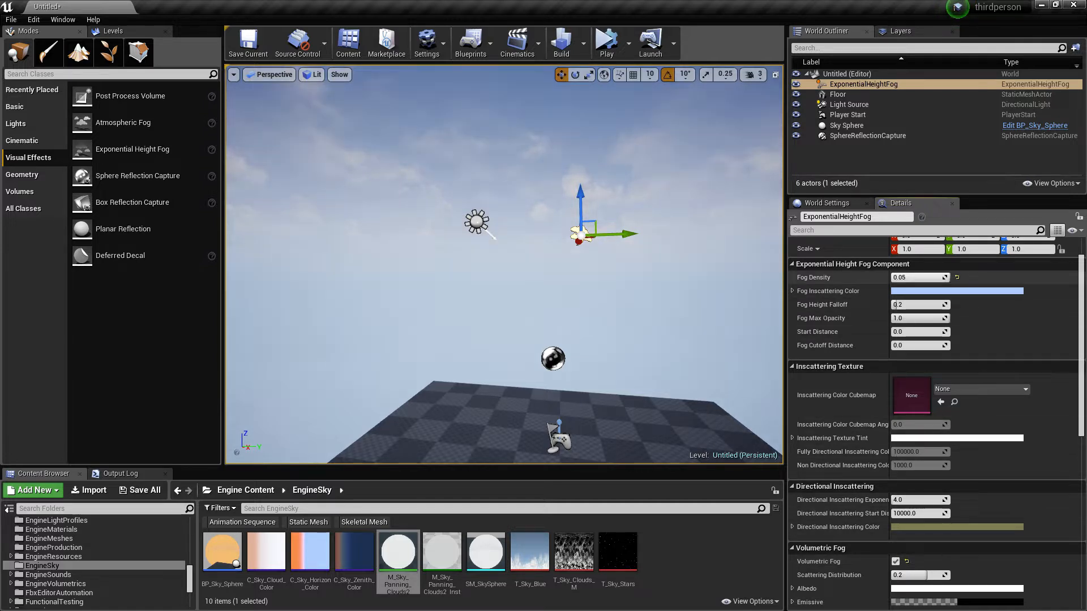
left_click(895, 278)
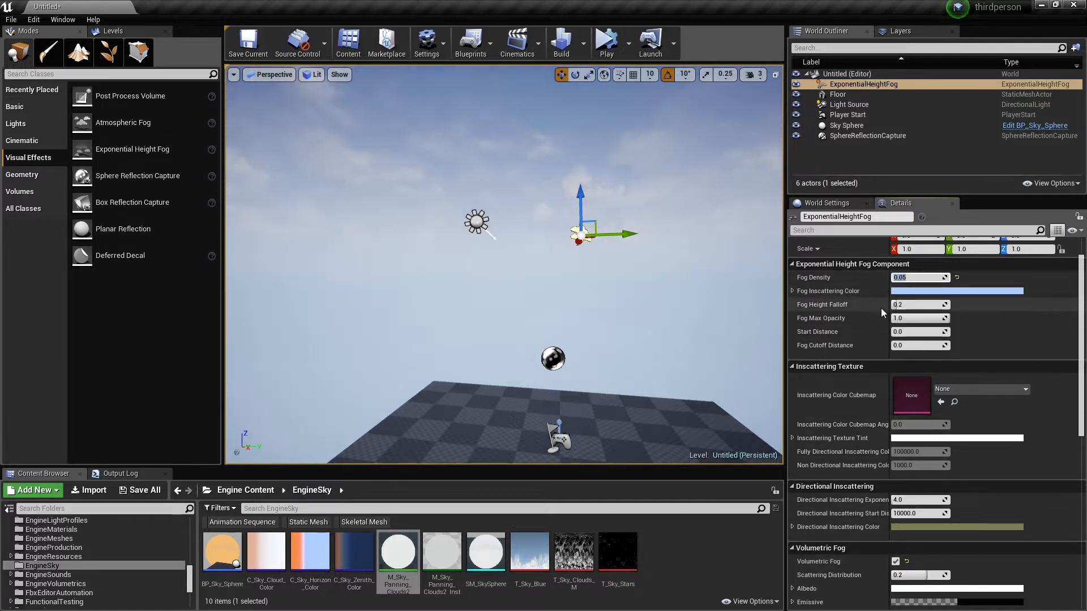
key("Return")
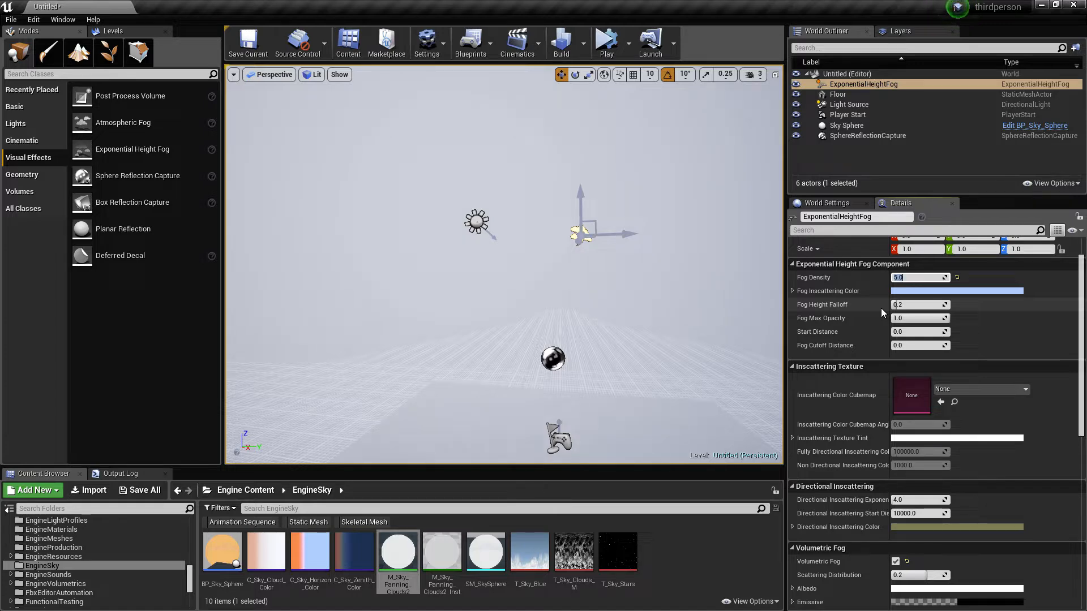
type("1")
key("Return")
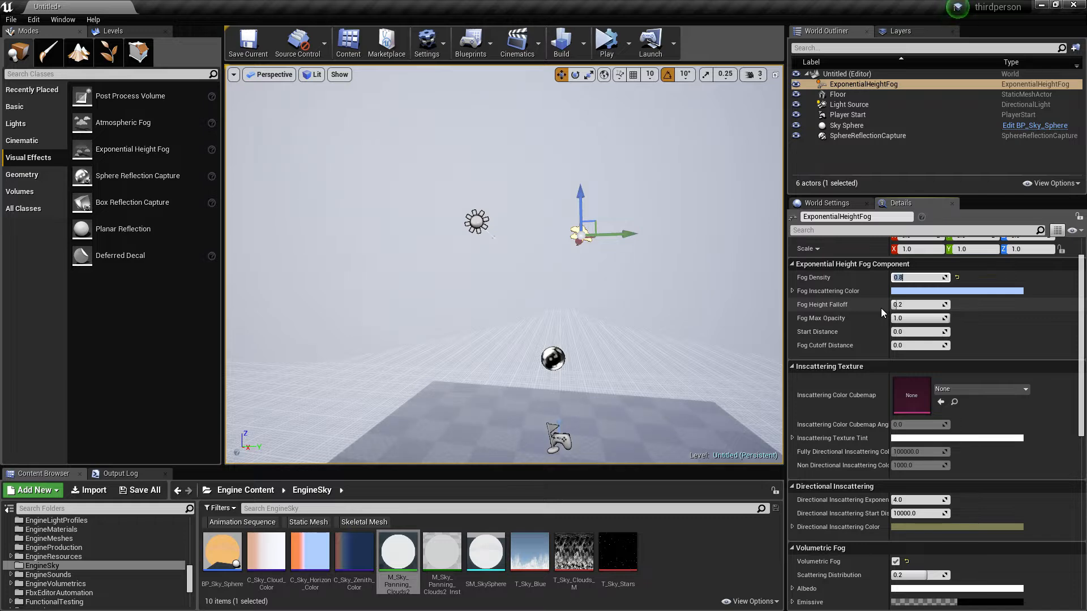
key("Return")
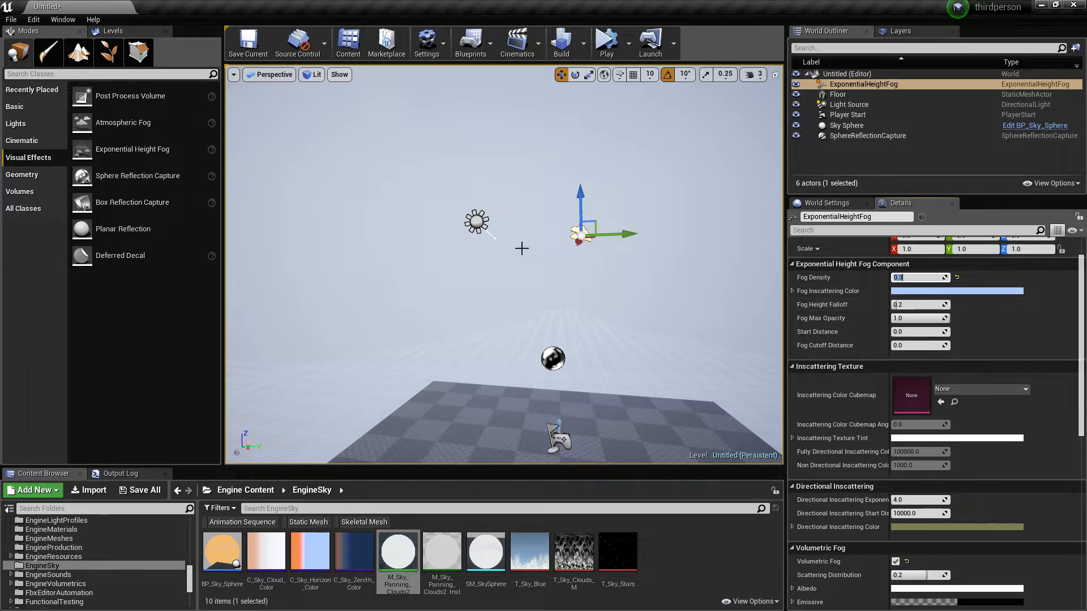
Raise the Sky Sphere's Sun Brightness to about 36860.71 and check the sky through the fog.
right_click_drag(522, 247, 541, 174)
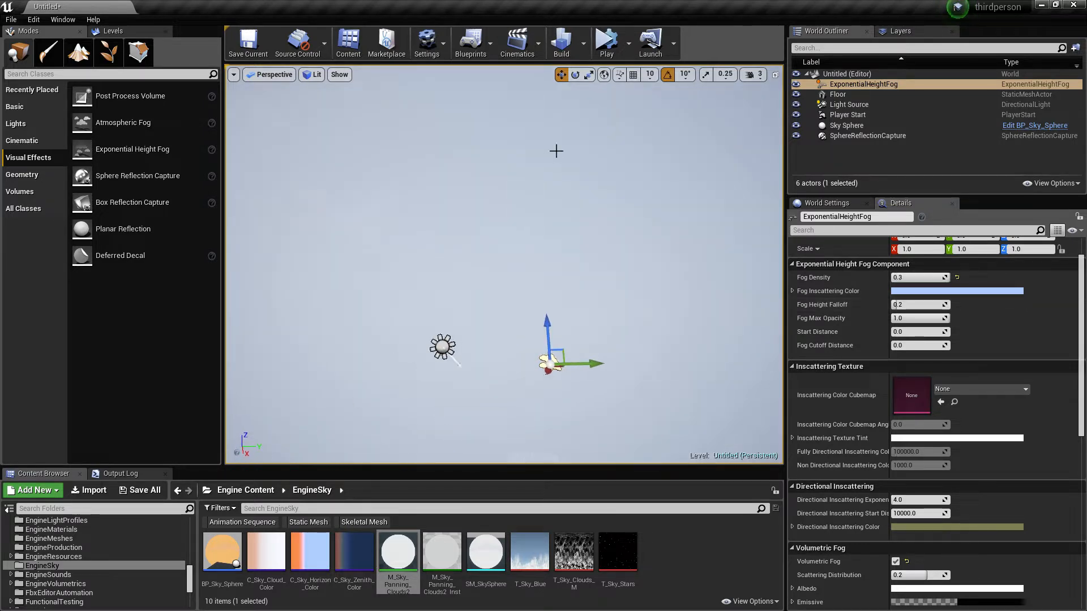
left_click(578, 133)
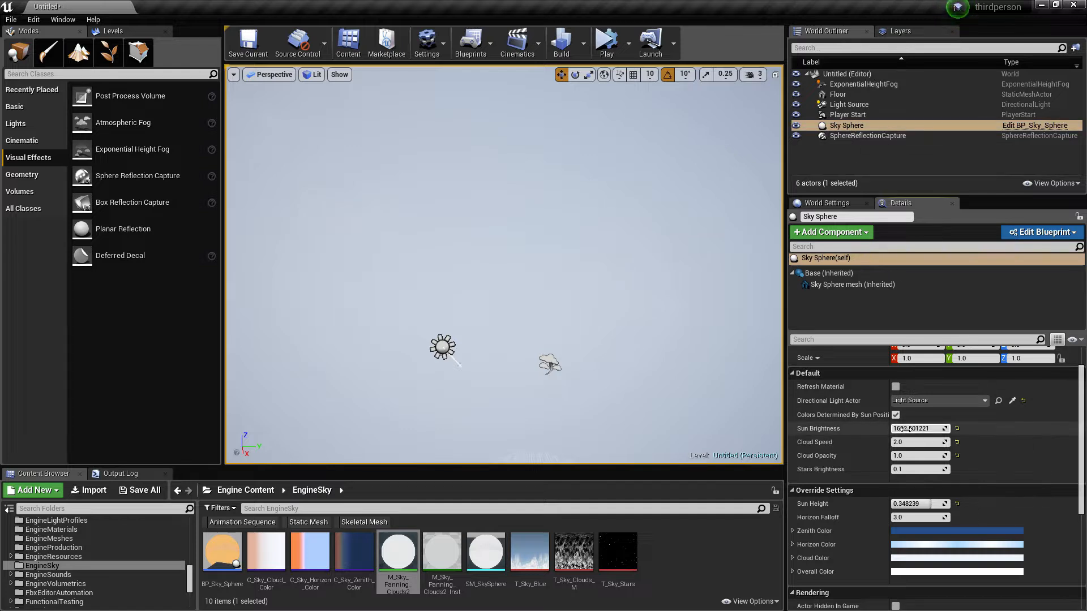
left_click_drag(920, 428, 951, 429)
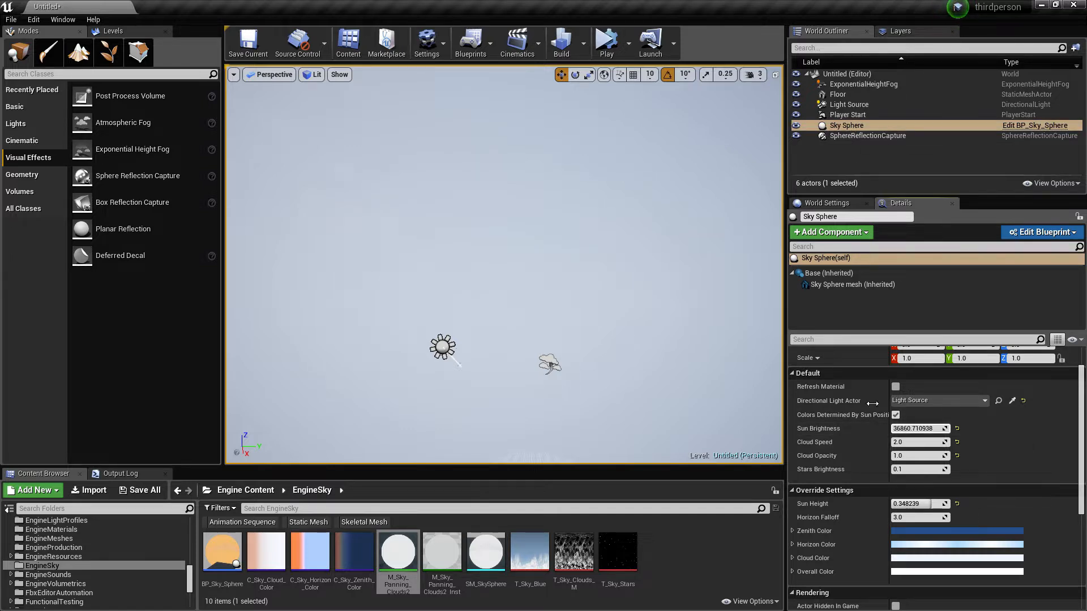
right_click_drag(504, 266, 639, 345)
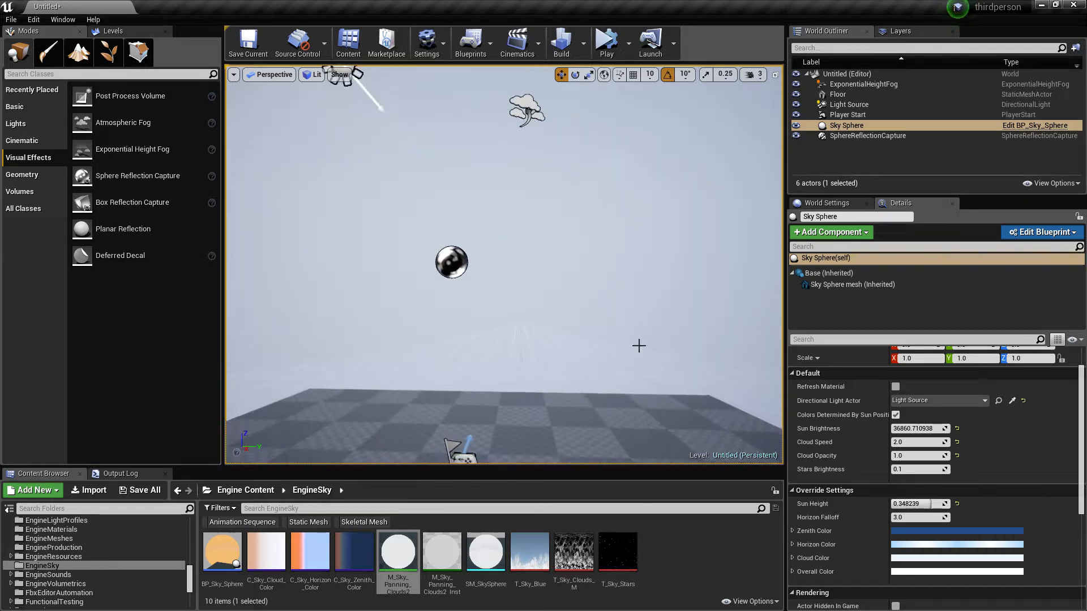
right_click_drag(464, 281, 481, 244)
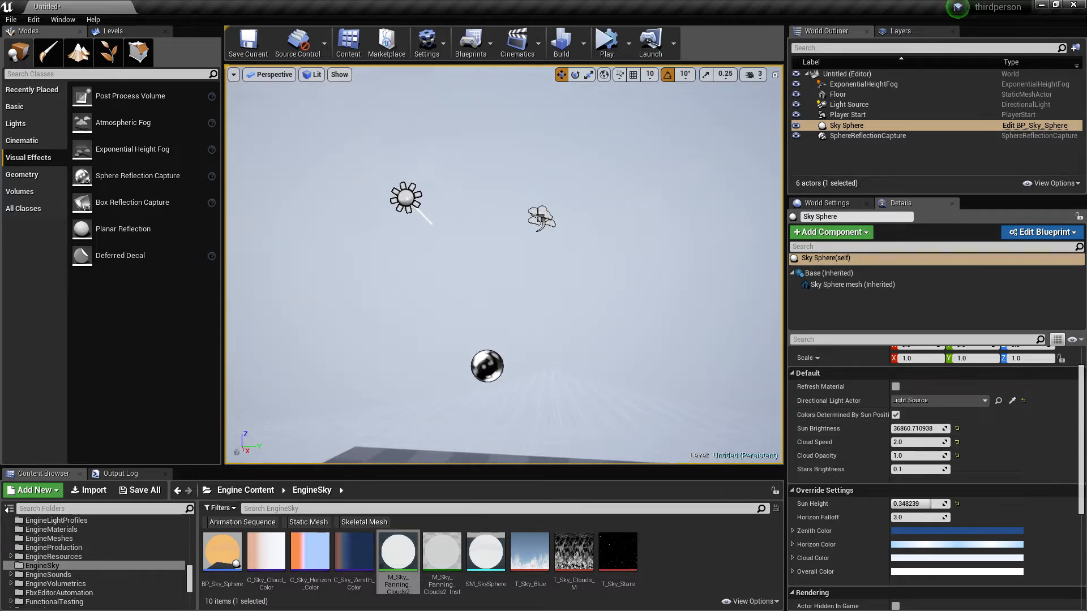
Delete the Exponential Height Fog from the level.
left_click(541, 218)
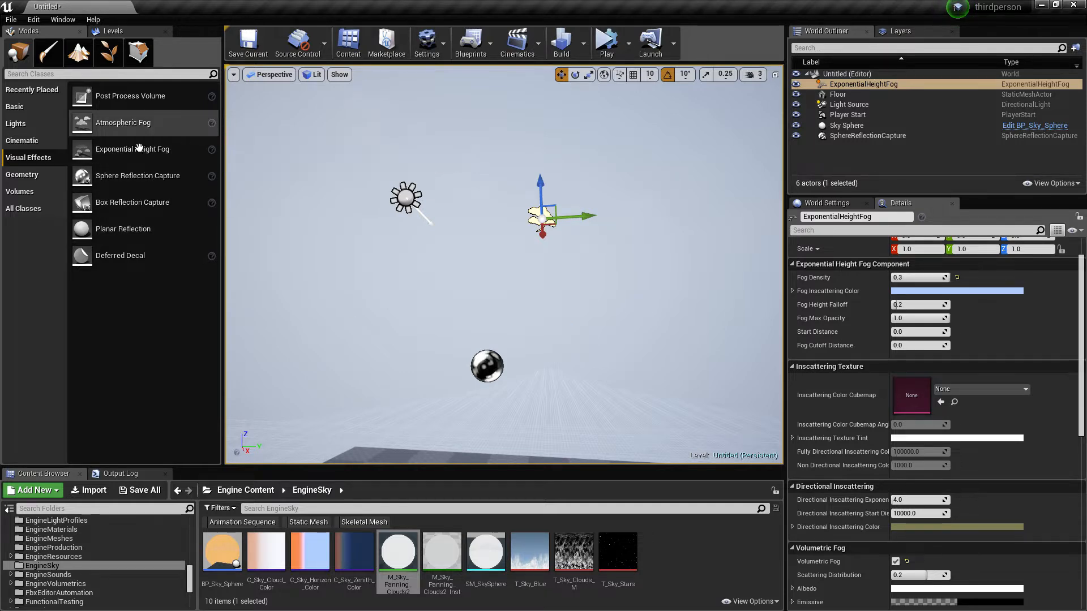
mouse_move(589, 327)
right_mouse_down()
mouse_move(591, 348)
mouse_move(591, 329)
right_mouse_up()
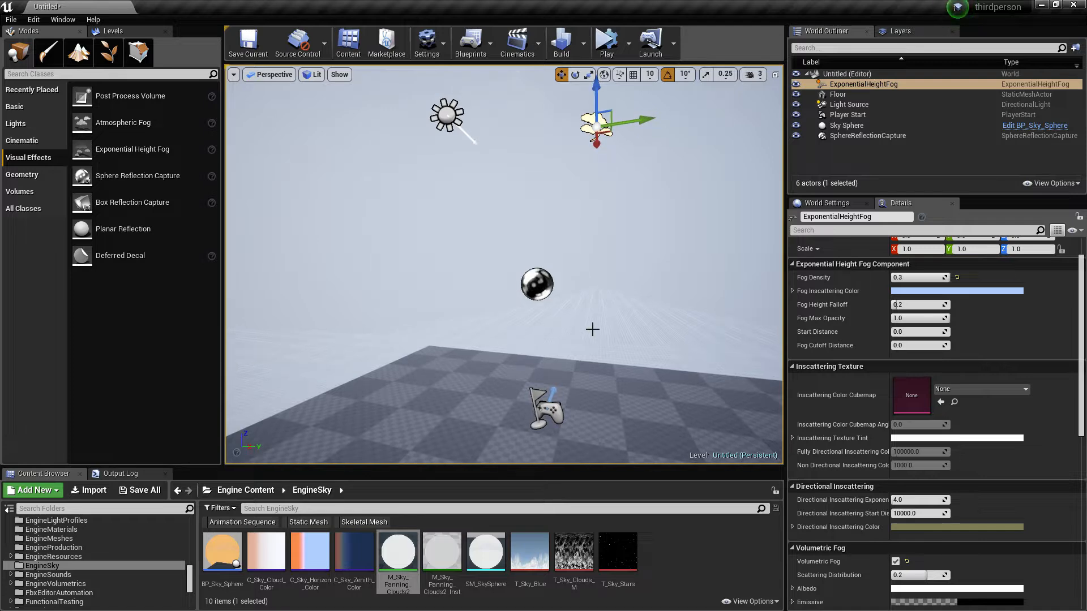
key("Delete")
Delete the Light Source directional light, accepting the broken Sky Sphere reference.
right_click_drag(599, 274, 577, 269)
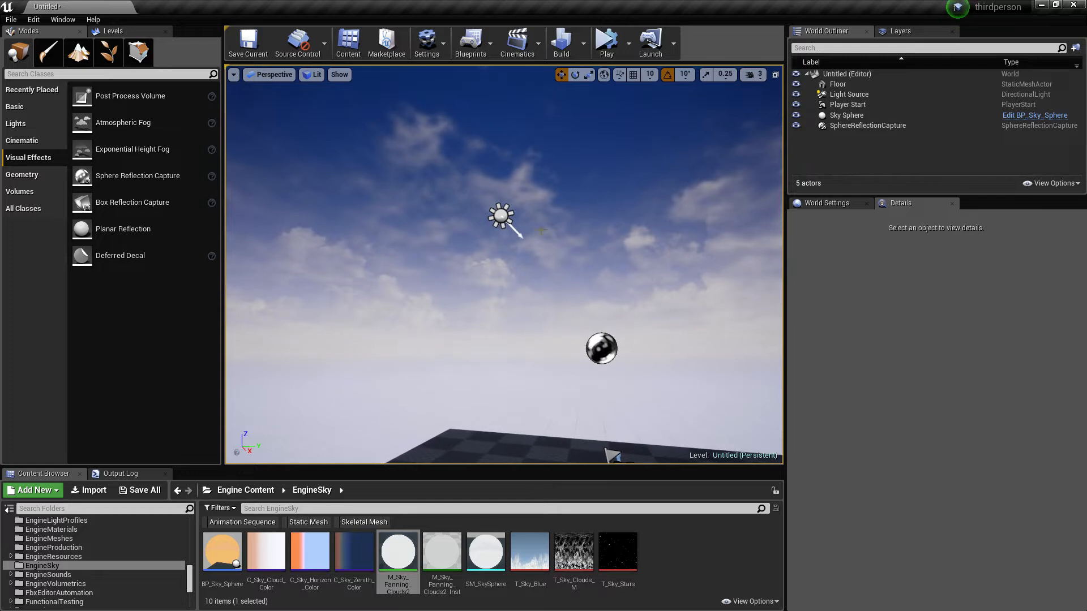
left_click(501, 216)
key("Delete")
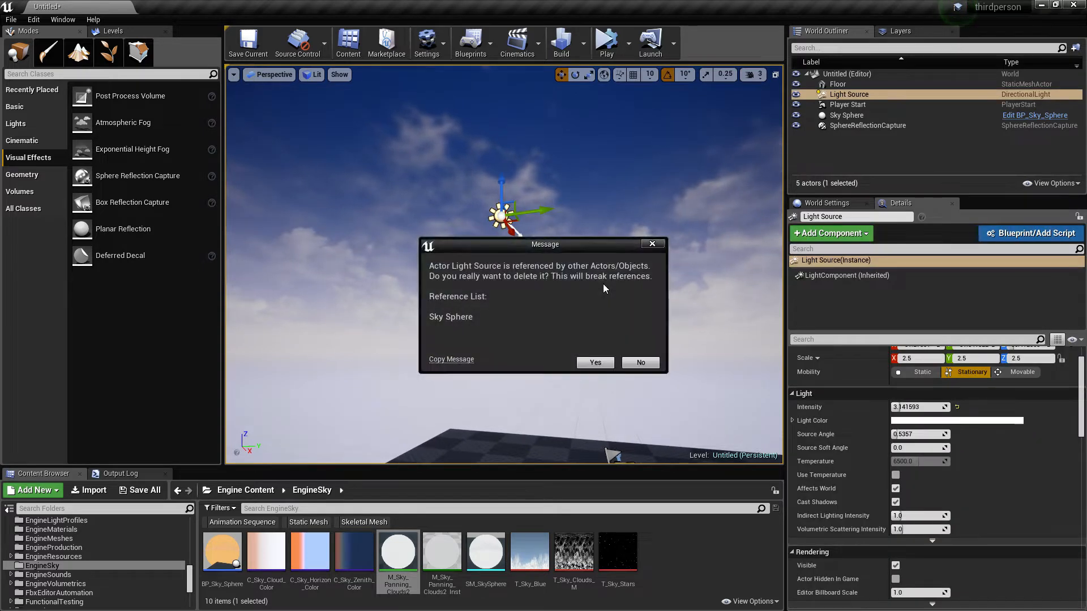
left_click(591, 360)
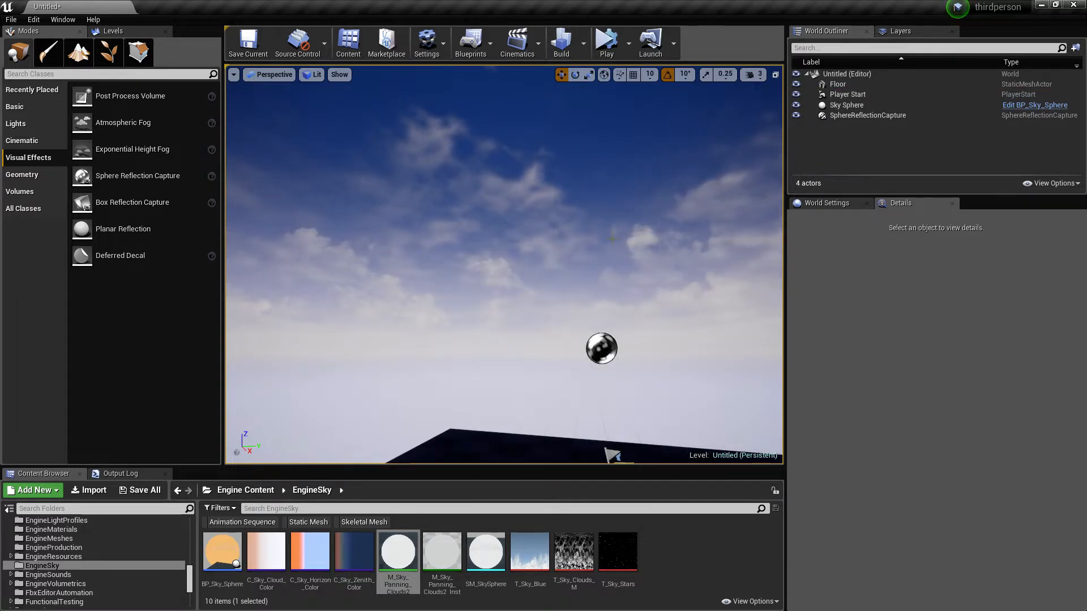
View the floor without its directional light, run a play test of the level and stop it.
right_click_drag(568, 309, 487, 436)
key("s")
key("d")
key("a")
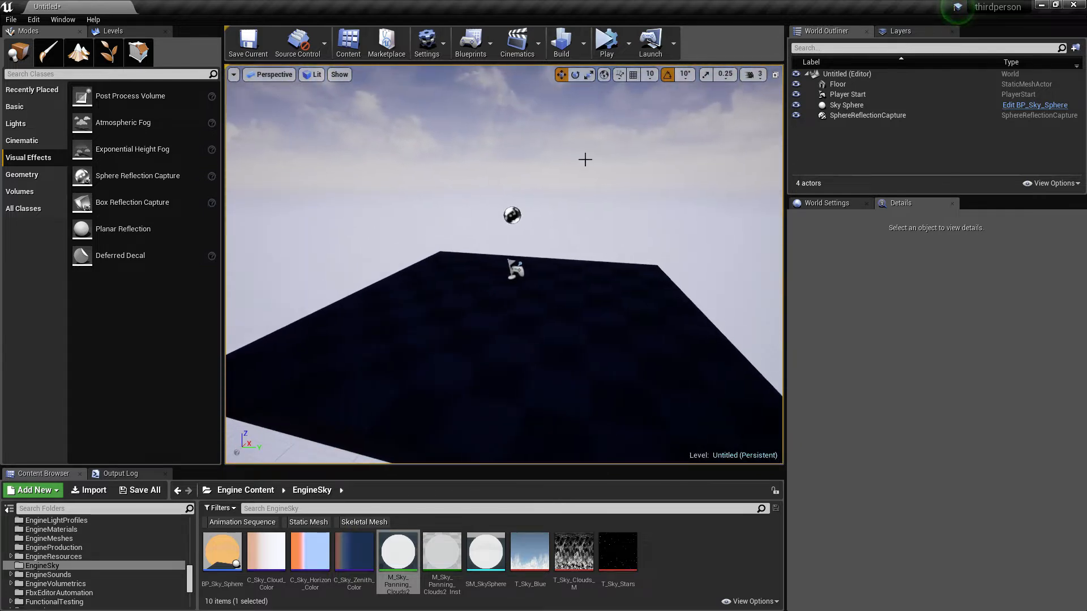
left_click(607, 45)
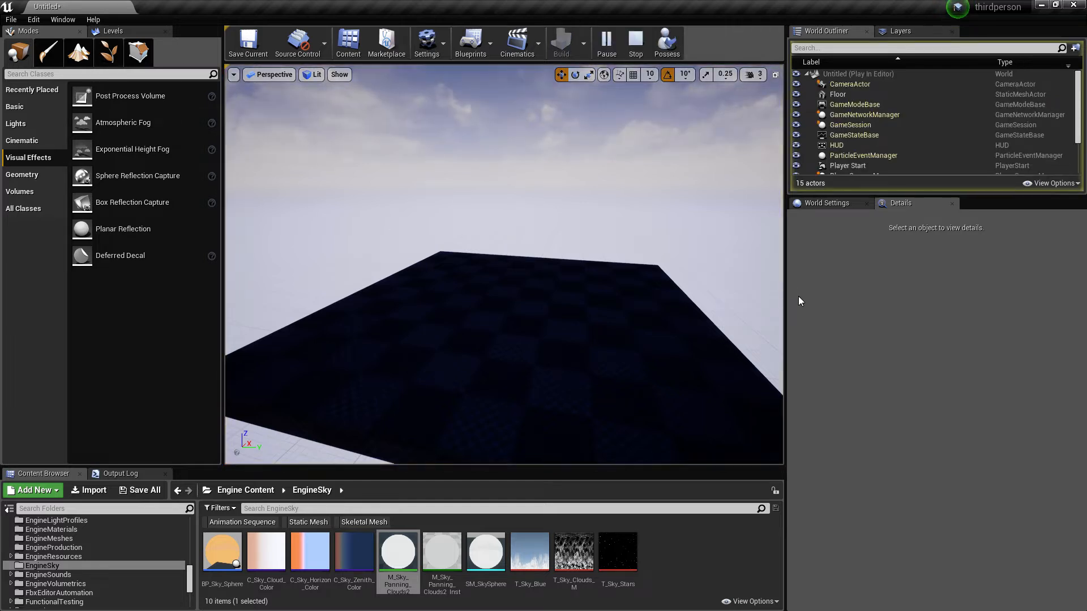
left_click(369, 231)
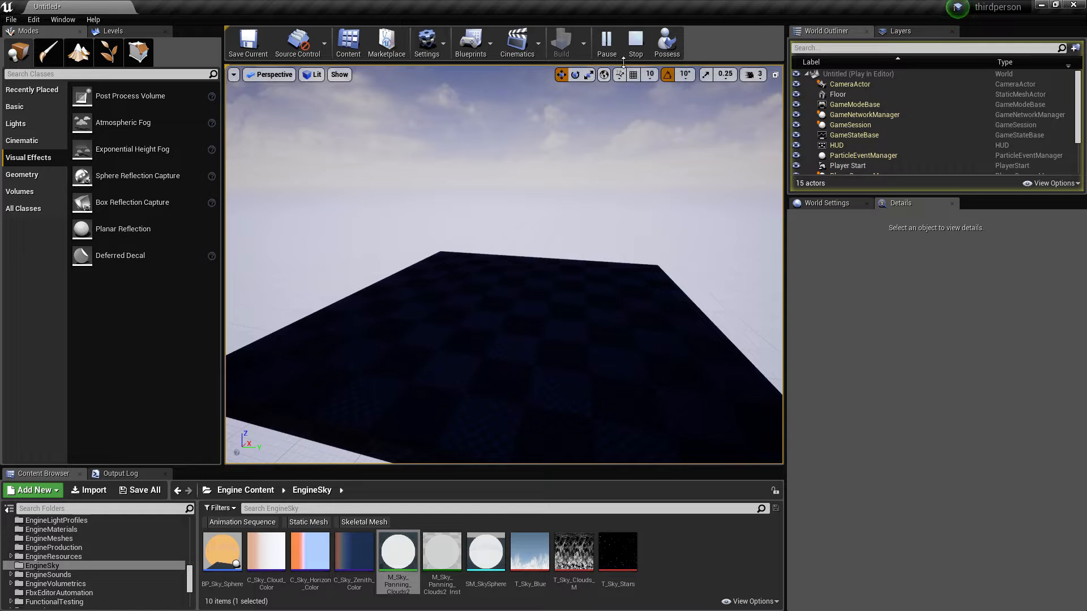
left_click(635, 43)
Build the level's lighting and inspect the floor with the Sky Sphere selected.
left_click(562, 45)
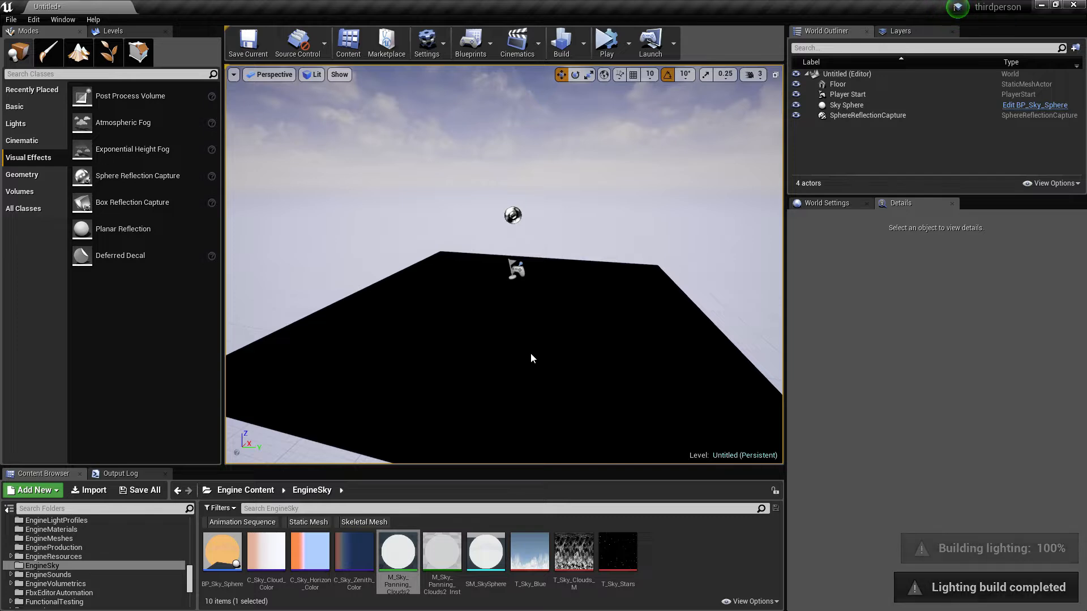
right_click_drag(531, 355, 498, 397)
left_click(495, 328)
scroll(538, 268, "down", 2)
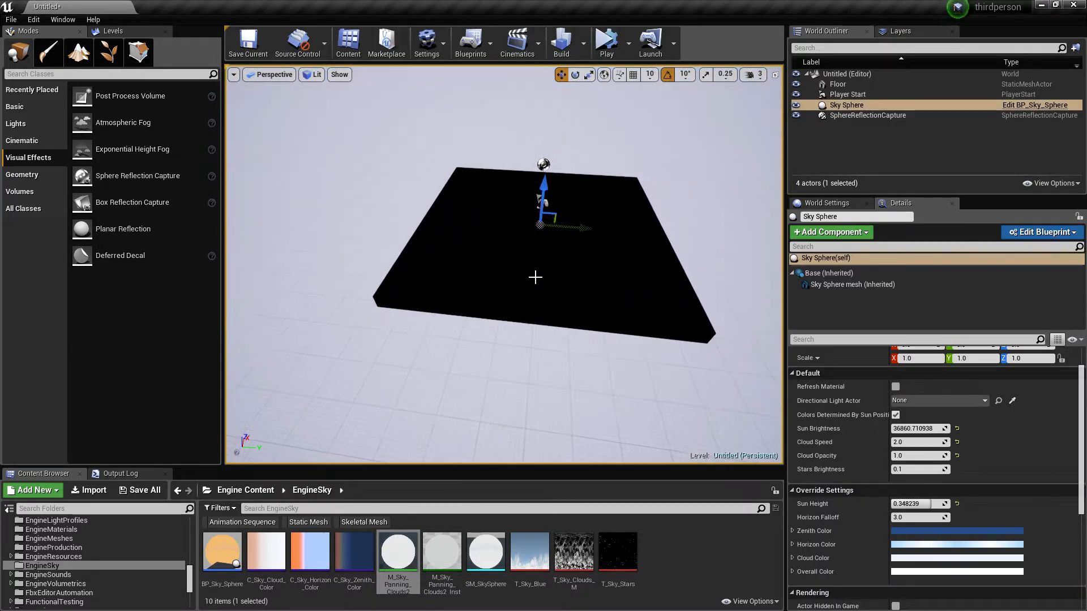
right_click_drag(535, 278, 544, 242)
key("w")
key("s")
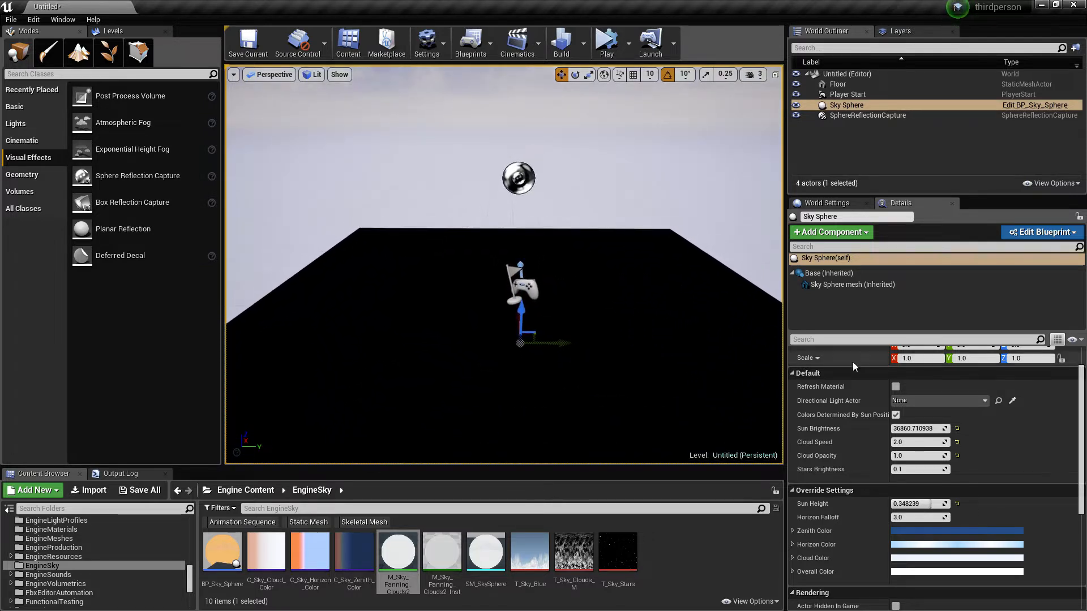
Review the Sky Sphere's components and open the dynamic material instance used by its Sky Sphere mesh.
left_click(826, 275)
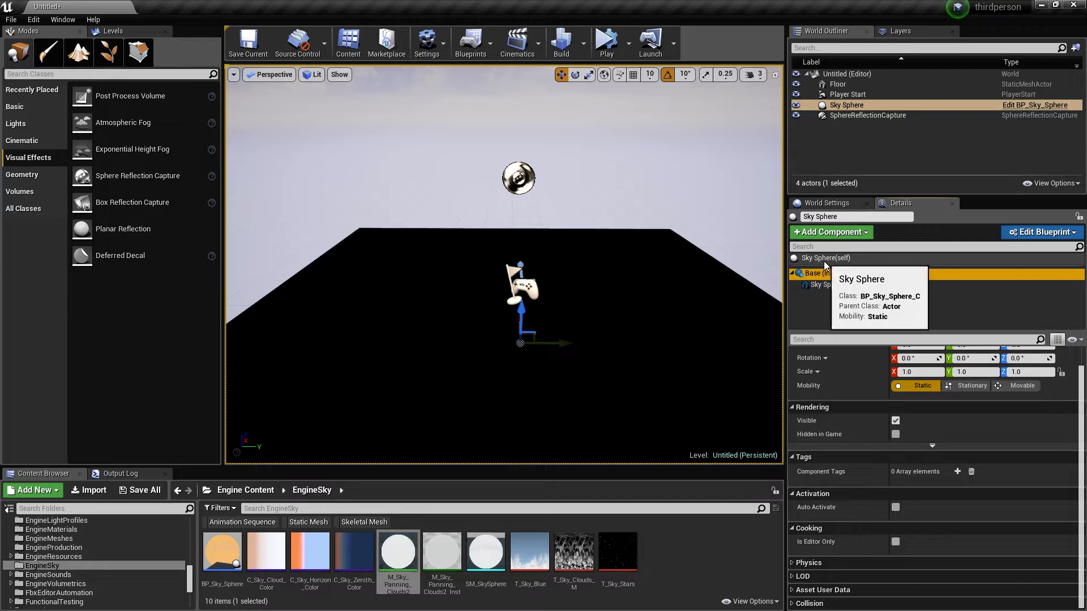
left_click(824, 261)
scroll(994, 449, "up", 1)
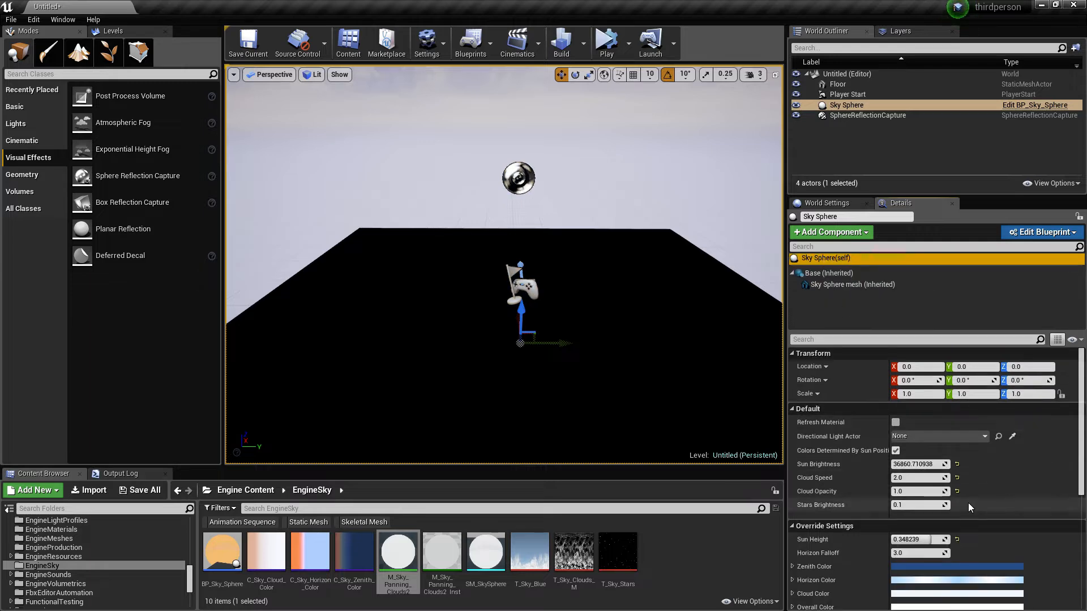
scroll(968, 503, "down", 1)
left_click(827, 283)
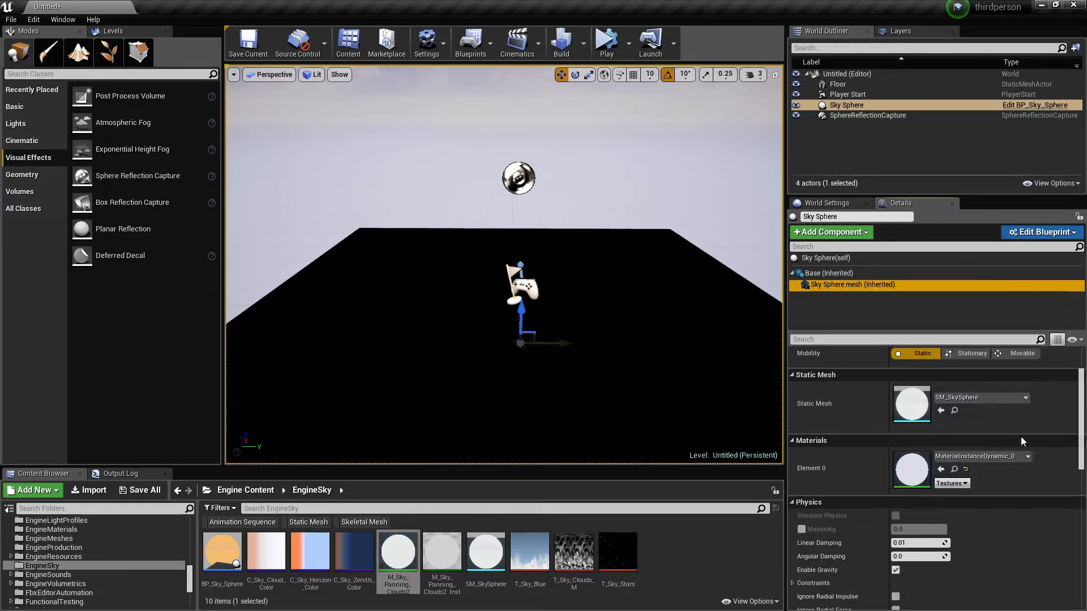
left_click(915, 468)
double_click(915, 470)
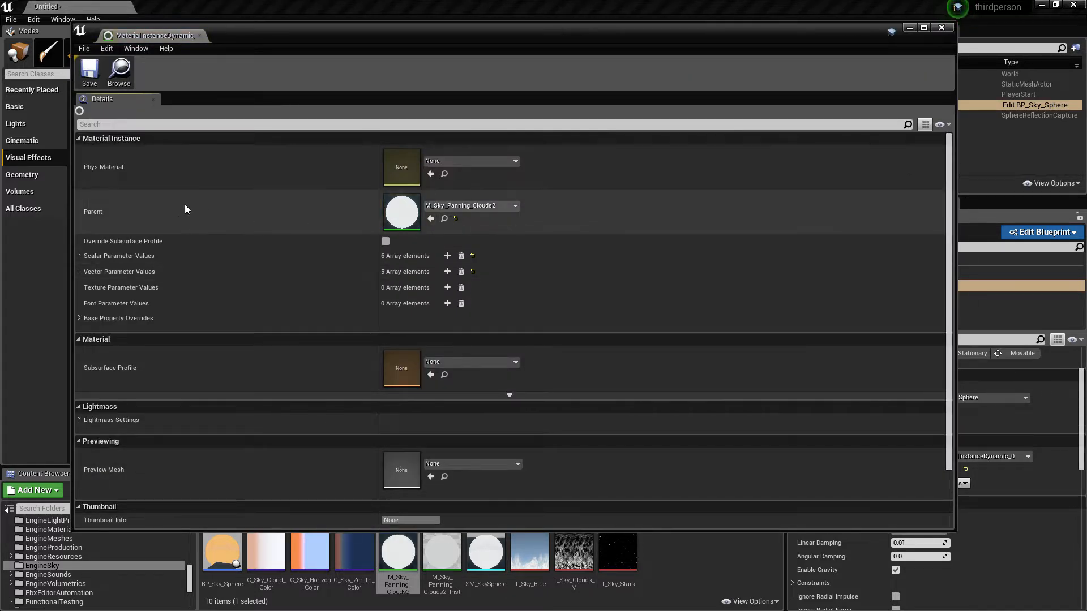
Open the parent material M_Sky_Panning_Clouds2, examine the nodes feeding its Emissive Color, and close the material editor.
double_click(413, 218)
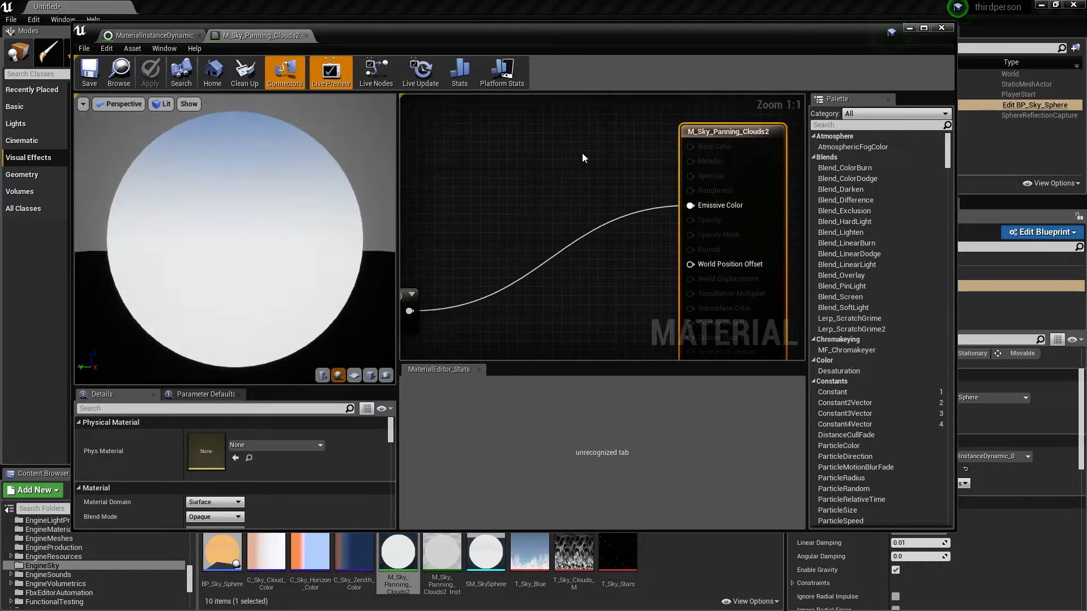
scroll(645, 219, "down", 3)
right_click_drag(415, 265, 695, 240)
right_click(581, 291)
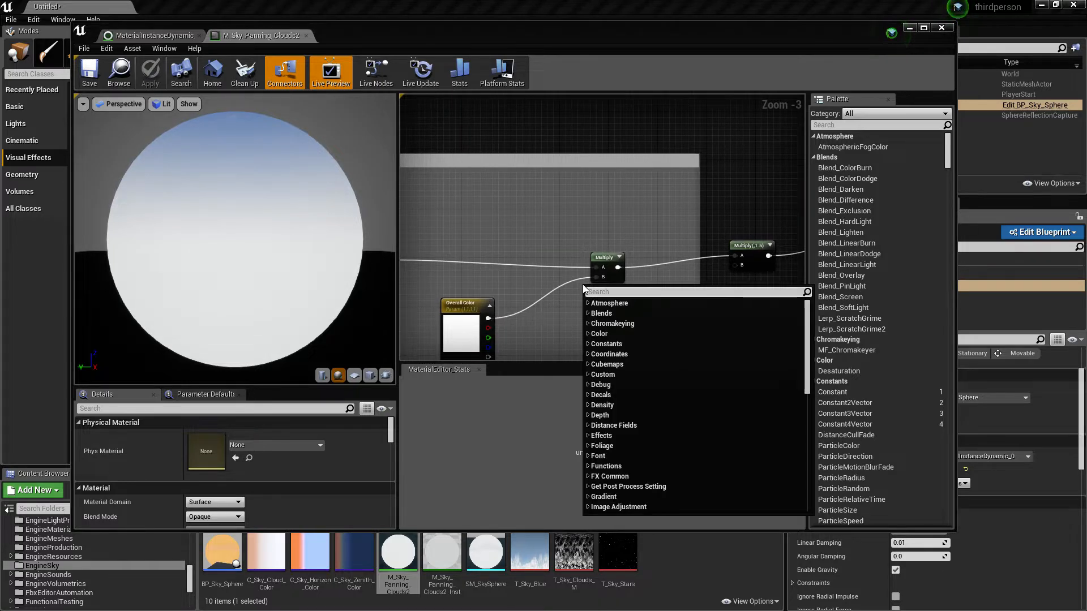
key("Escape")
right_click_drag(716, 198, 406, 243)
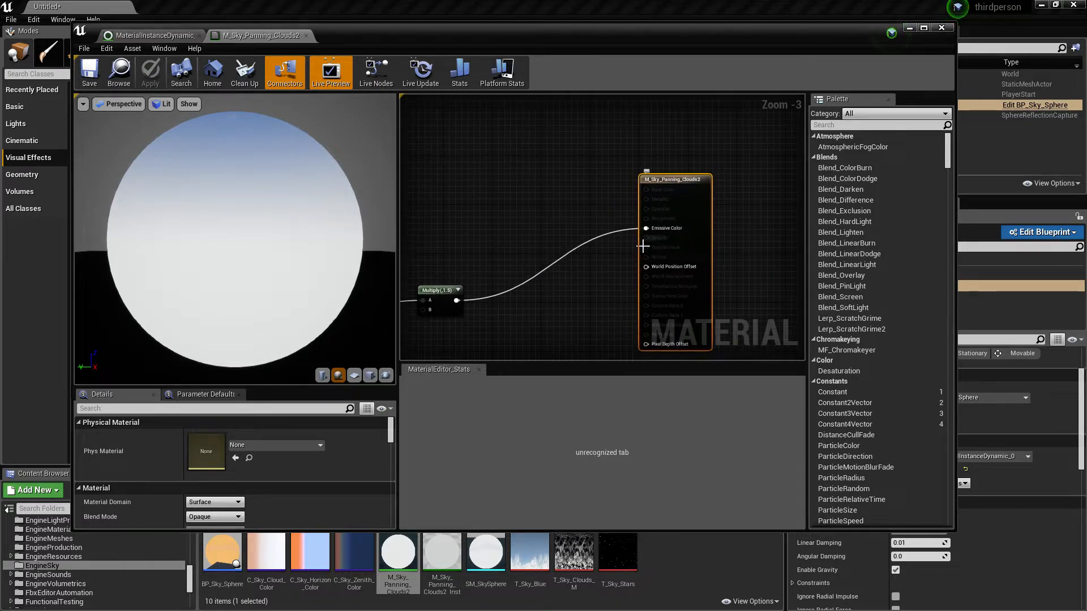
scroll(643, 246, "up", 2)
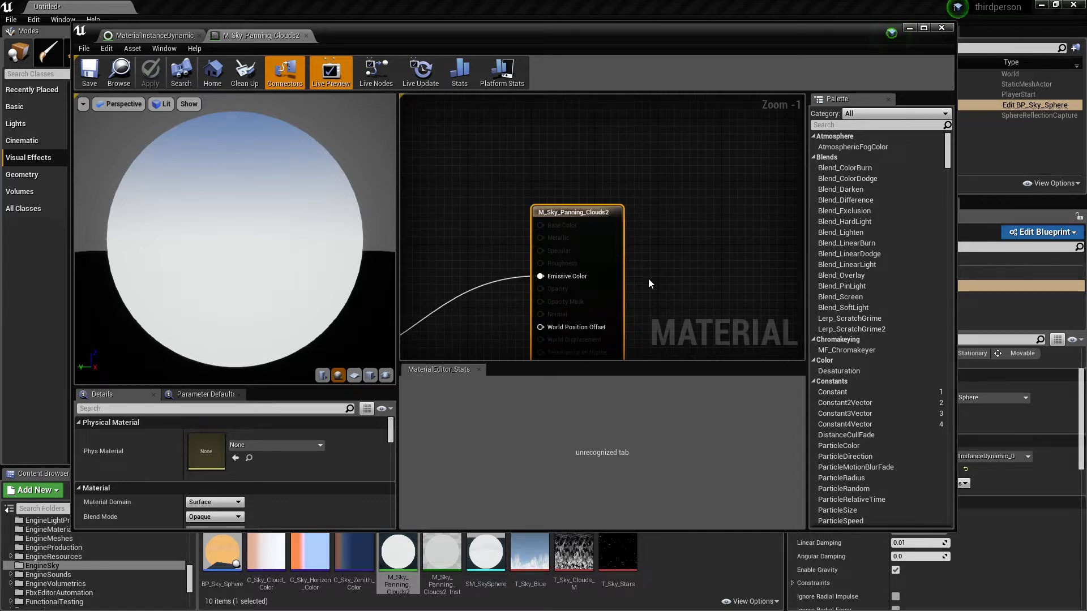
left_click(940, 29)
Place a new Directional Light in the level and raise it above the floor.
right_click_drag(622, 260, 481, 232)
key("s")
key("s")
key("d")
right_click_drag(602, 277, 627, 277)
left_click(25, 124)
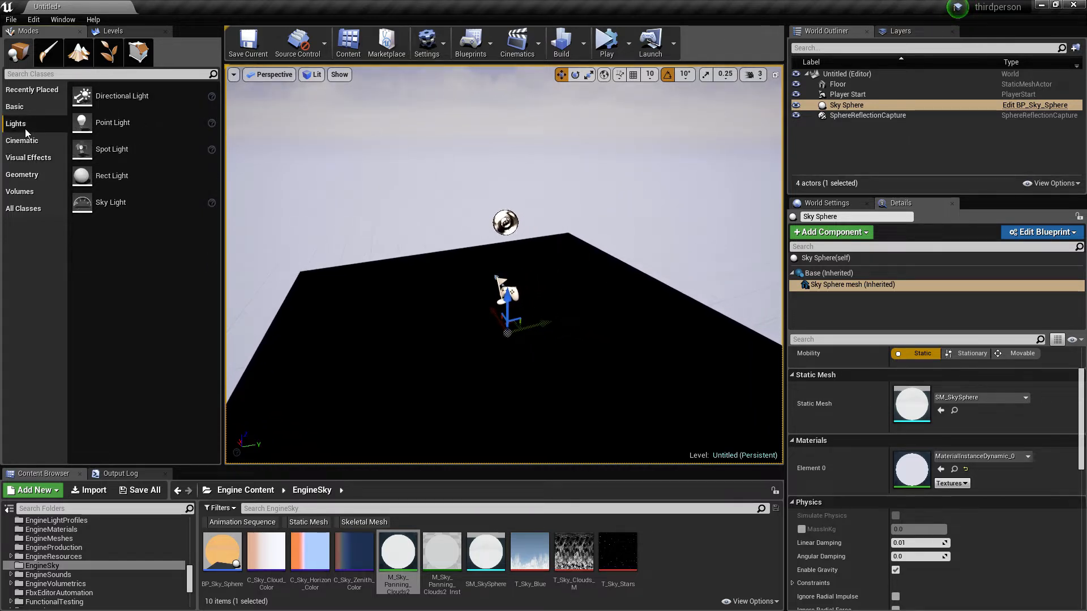
left_click_drag(97, 101, 481, 328)
left_click_drag(478, 279, 479, 164)
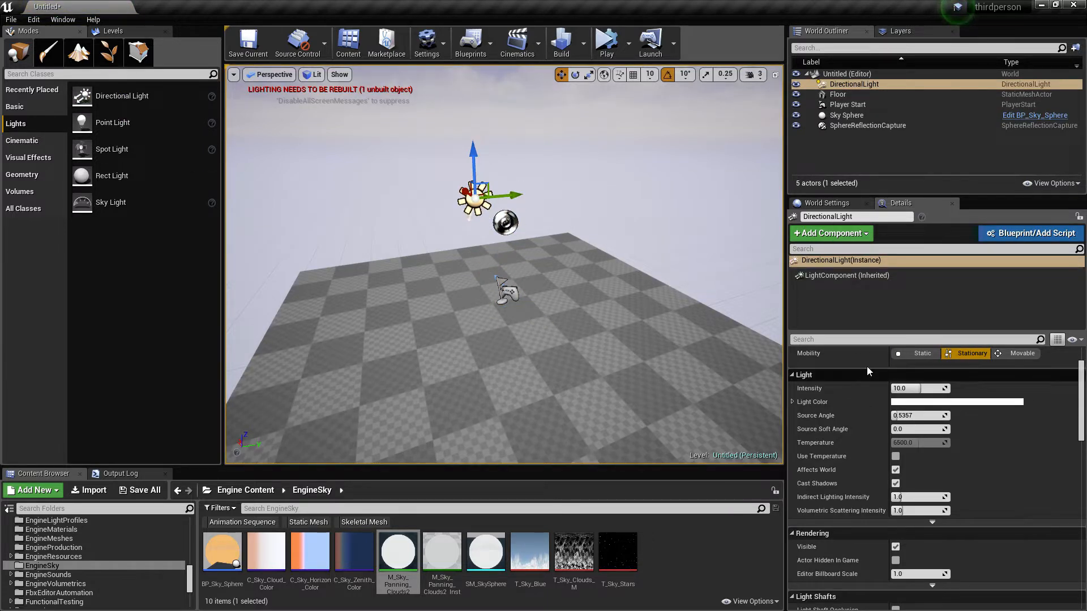
Assign the new DirectionalLight as the Sky Sphere's Directional Light Actor and check the sun and clouds.
left_click(589, 112)
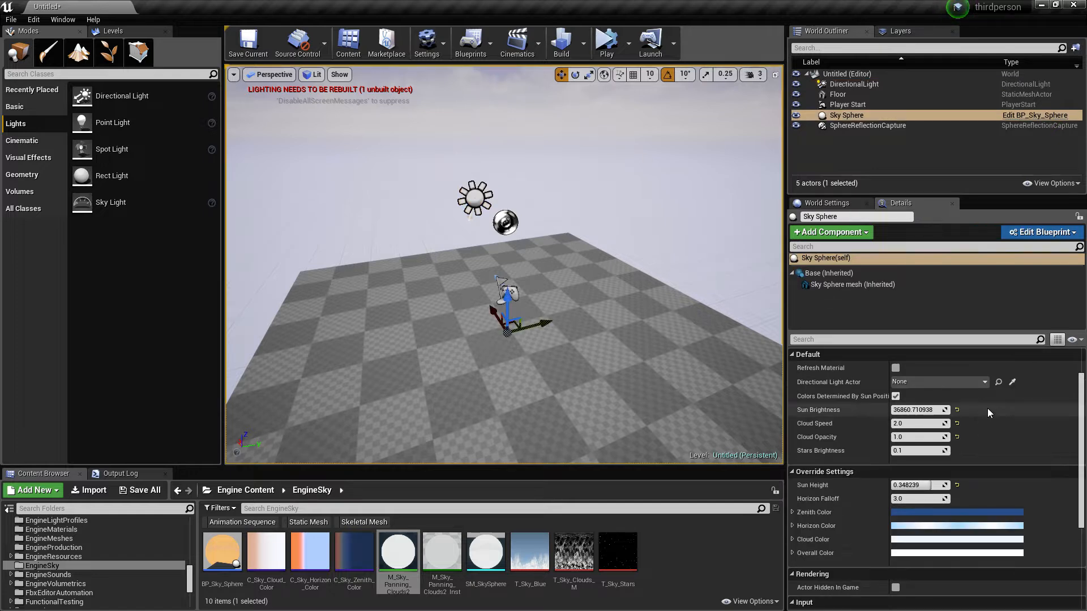
left_click(1013, 384)
left_click(475, 186)
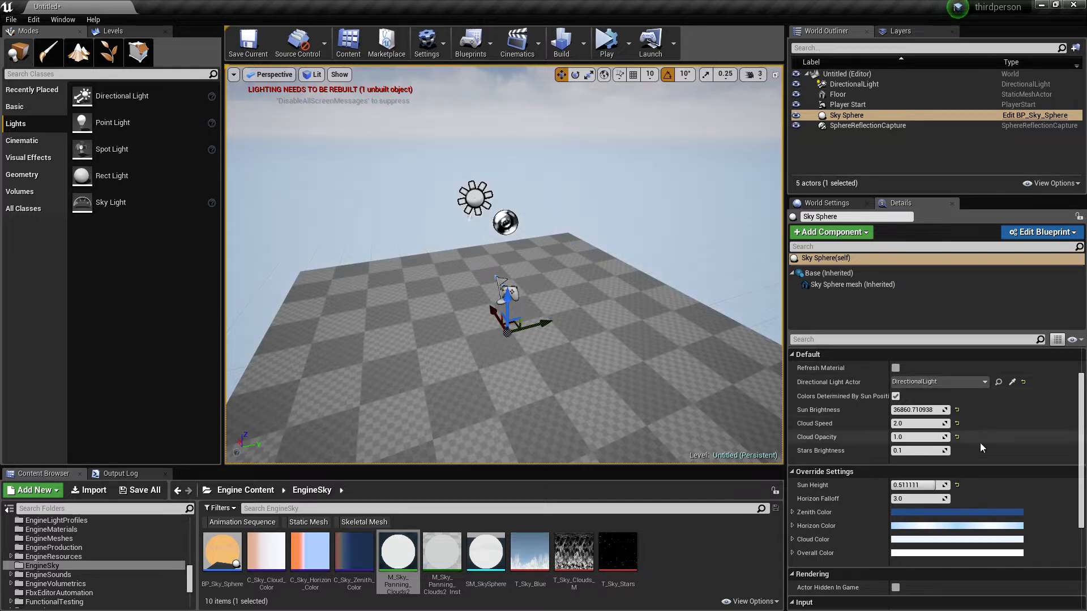
right_click_drag(715, 329, 306, 229)
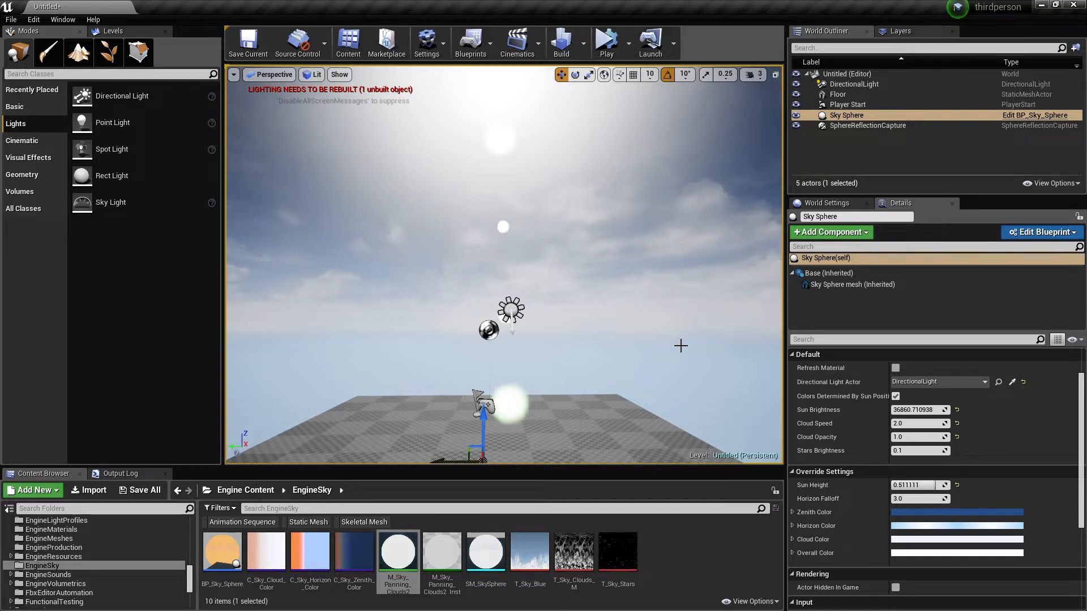
right_click_drag(599, 325, 599, 385)
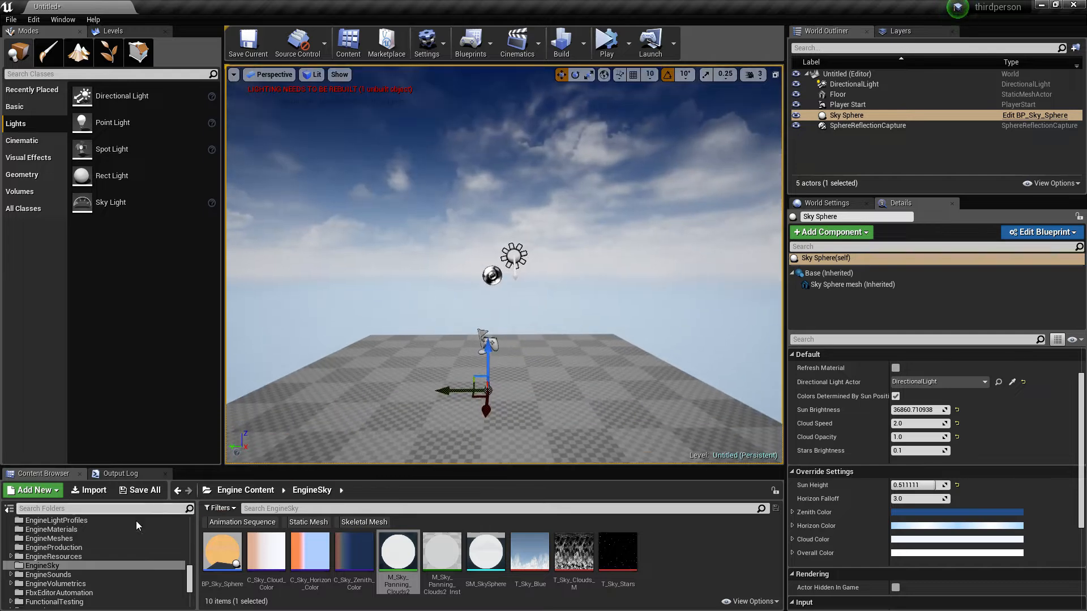
Place the BP_Sarah character blueprint from Content/Characters/CharacterBP on the floor near the Player Start.
scroll(110, 599, "down", 3)
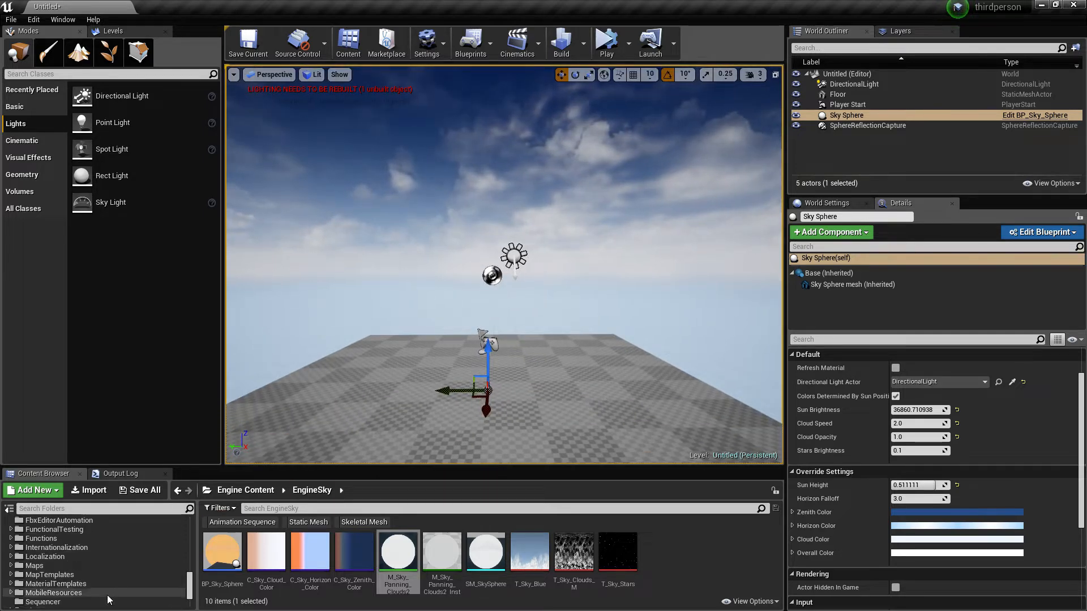
scroll(107, 589, "down", 3)
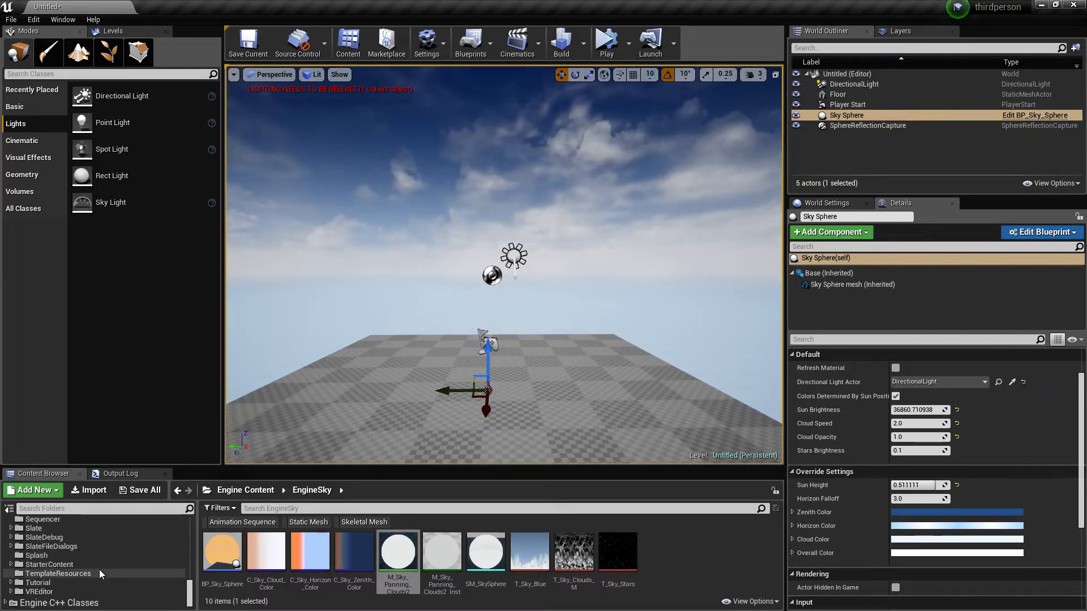
scroll(100, 569, "up", 15)
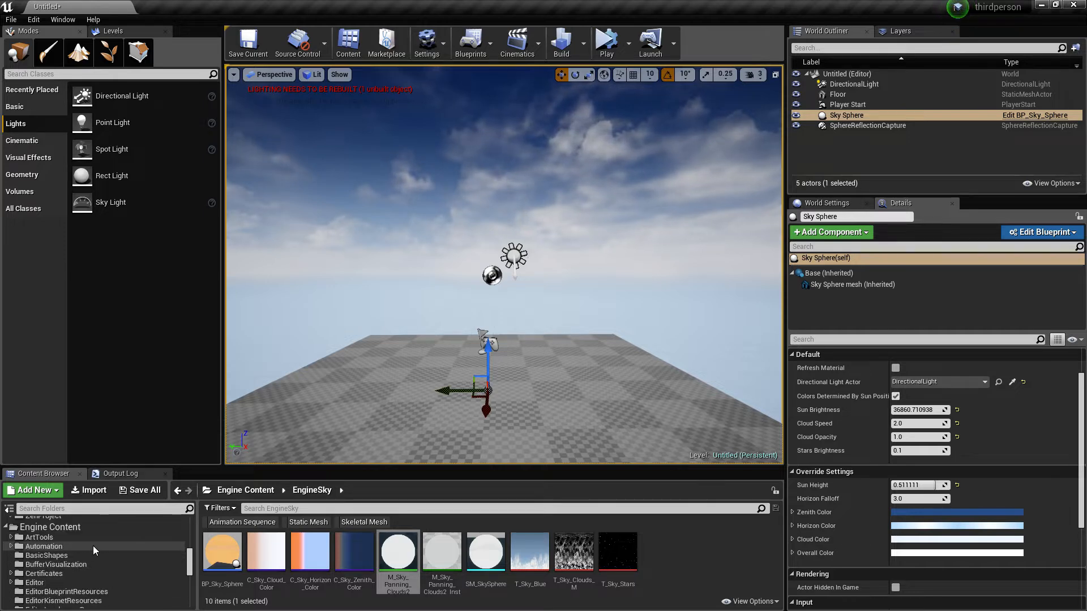
scroll(93, 545, "up", 10)
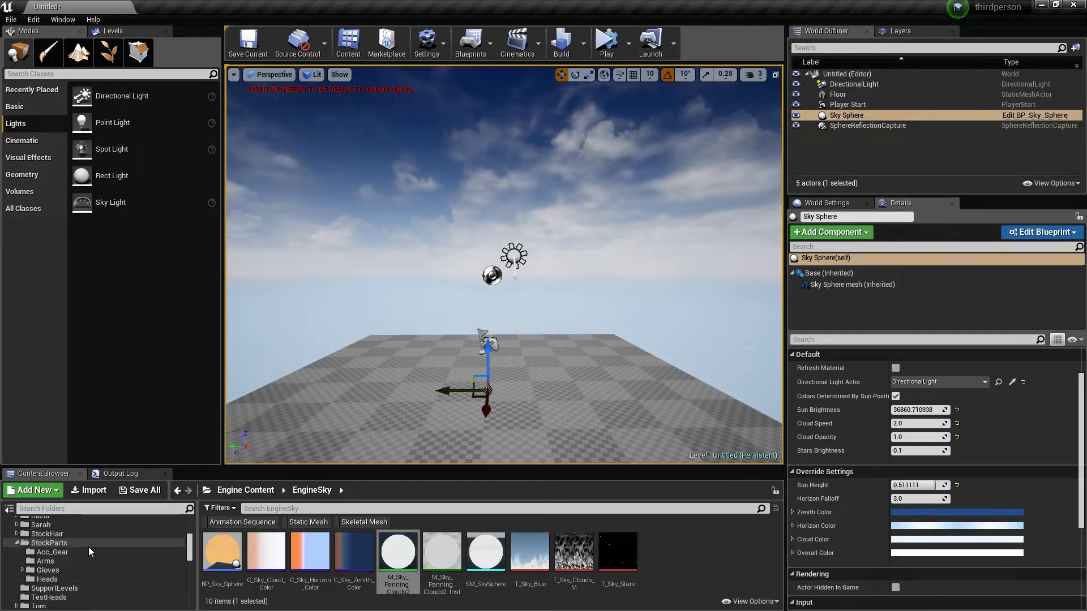
scroll(88, 547, "up", 10)
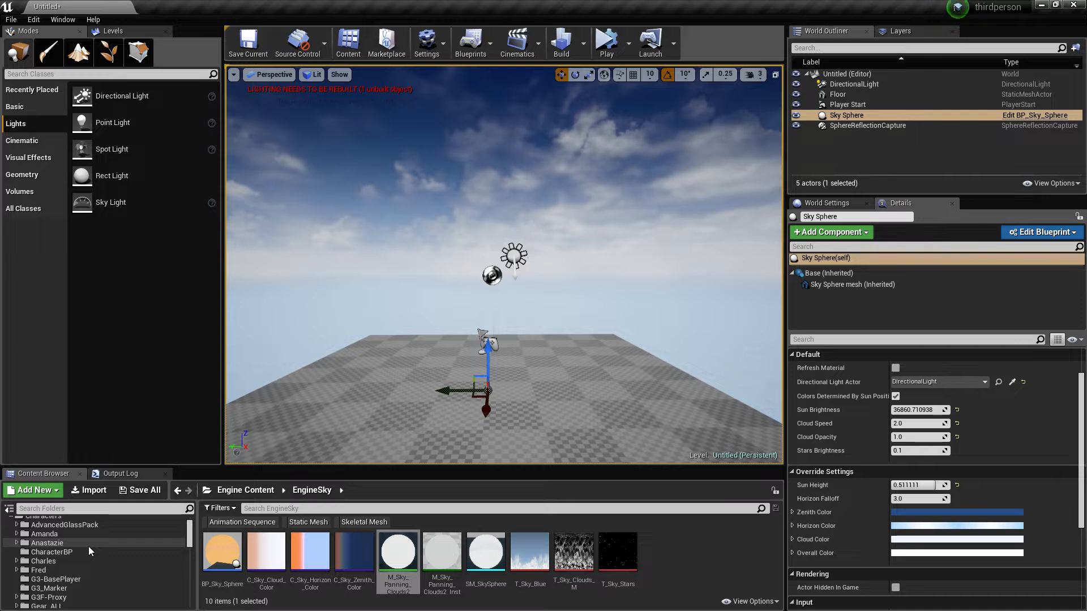
left_click(71, 552)
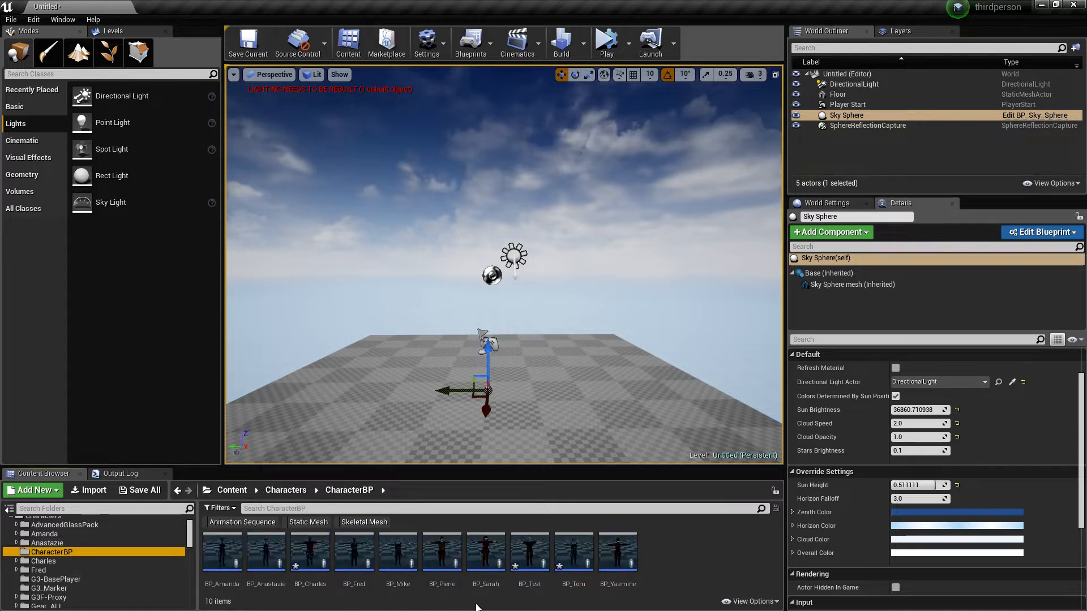
left_click_drag(488, 554, 506, 385)
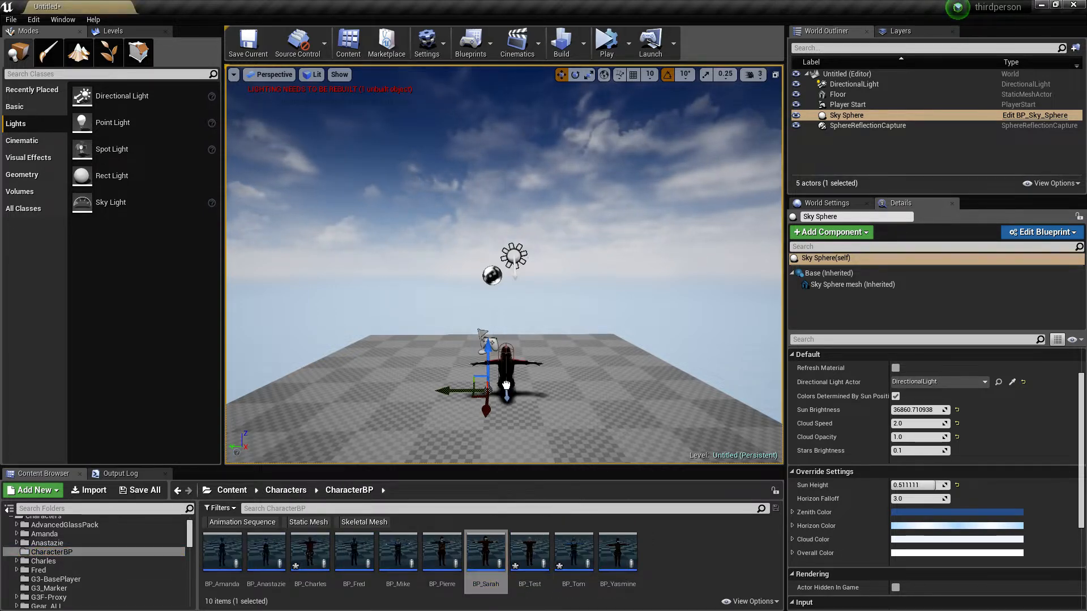
Build the level's lighting with the BP_Sarah character in the scene.
key("w")
right_click_drag(506, 386, 552, 406)
left_click(561, 43)
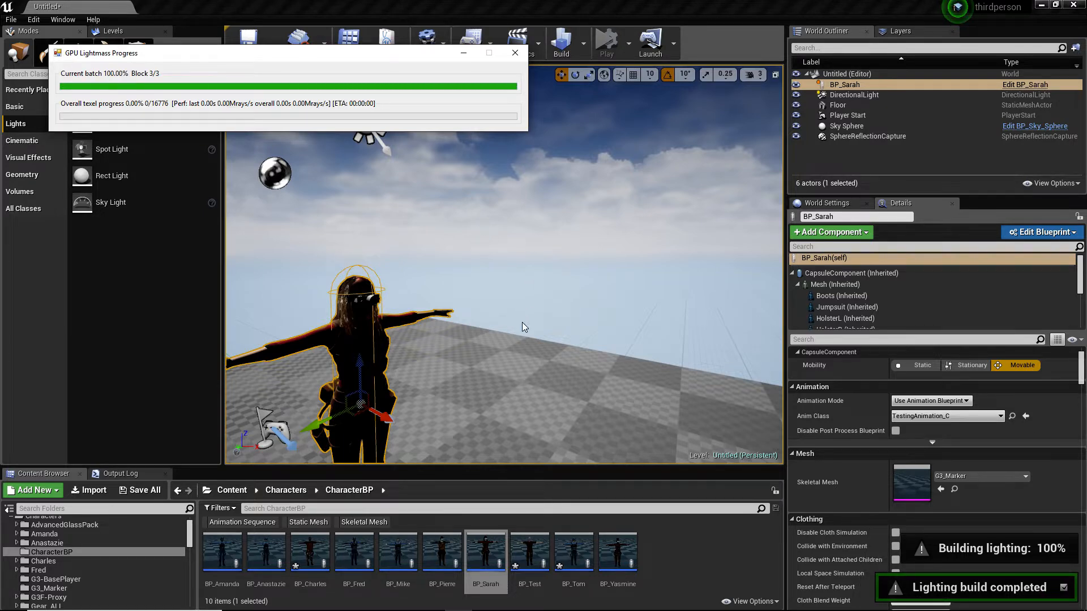
Hide the editor icons and examine how the built lighting falls on the character's front and sides.
right_click_drag(540, 338, 328, 331)
key("g")
key("w")
key("s")
key("d")
key("w")
key("d")
key("d")
key("a")
key("w")
key("w")
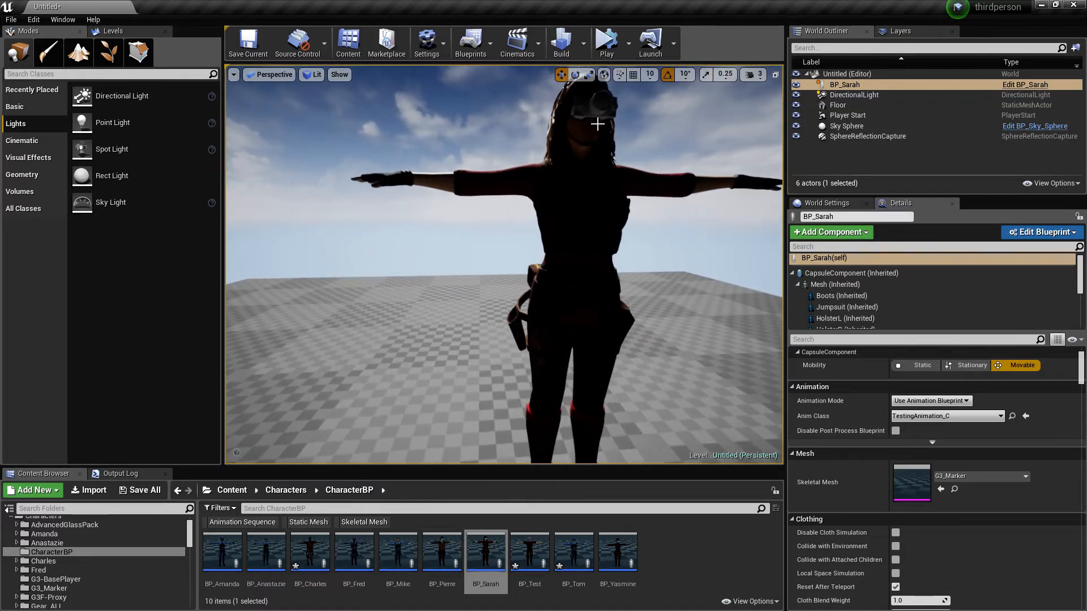
right_click_drag(655, 232, 694, 241)
key("s")
key("w")
key("s")
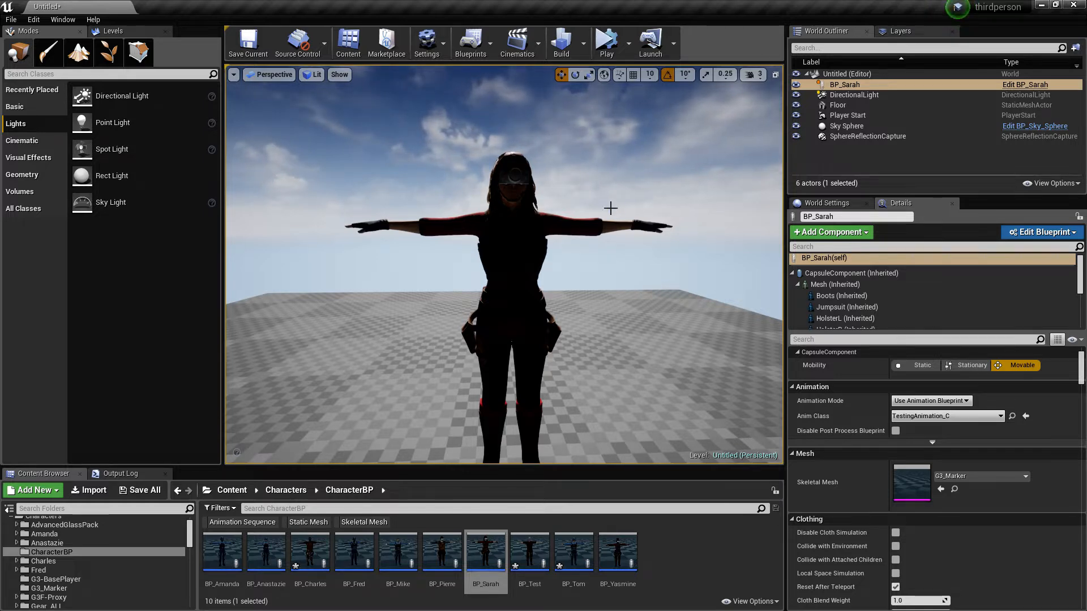
Look at the sun behind the character, show the editor icons again, and select the DirectionalLight.
key("s")
right_click_drag(601, 298, 670, 257)
key("a")
key("d")
key("s")
key("a")
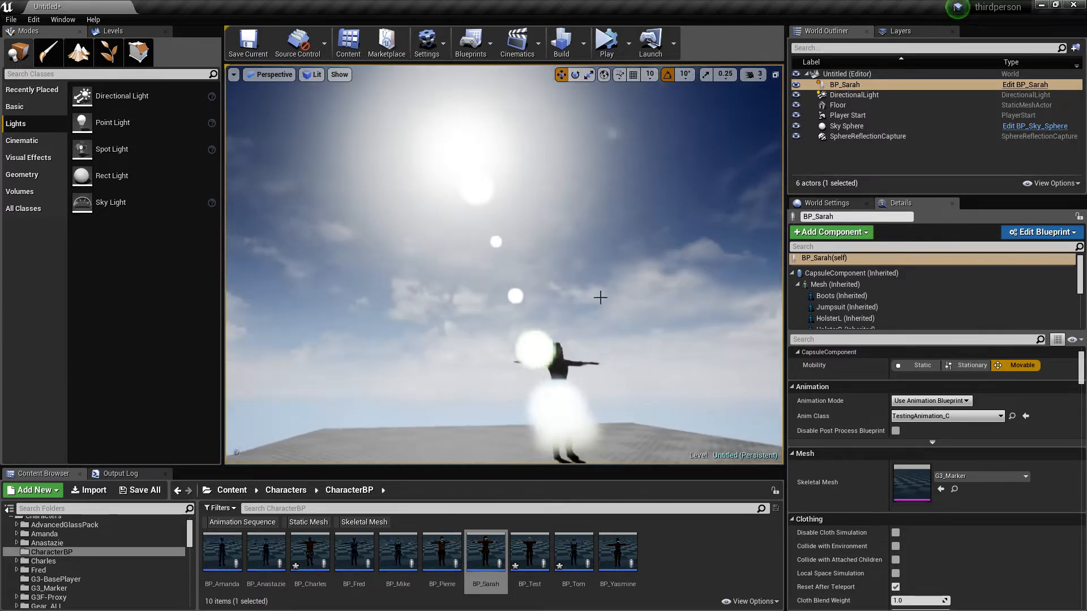
right_click_drag(582, 280, 611, 249)
key("g")
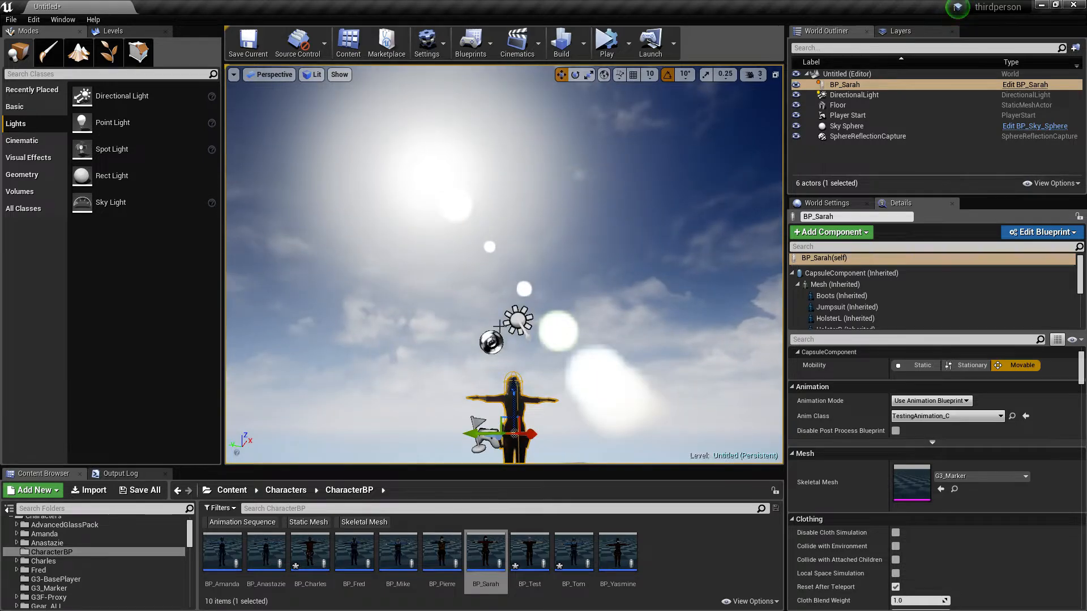
left_click(516, 320)
right_click_drag(597, 388, 598, 430)
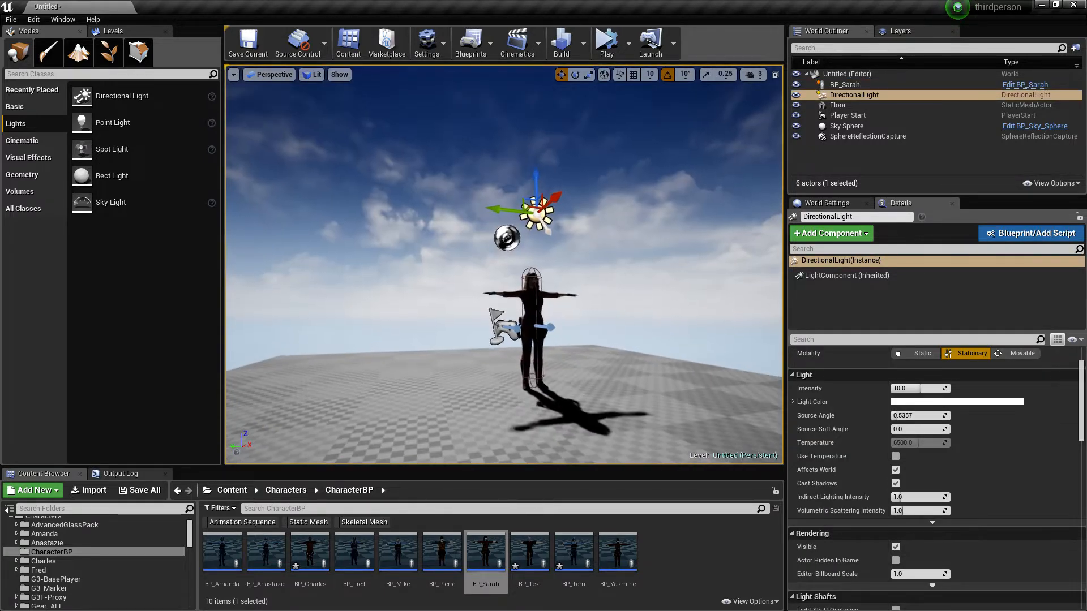
Examine the character's side facing away from the sun and the shadow it casts on the floor.
key("w")
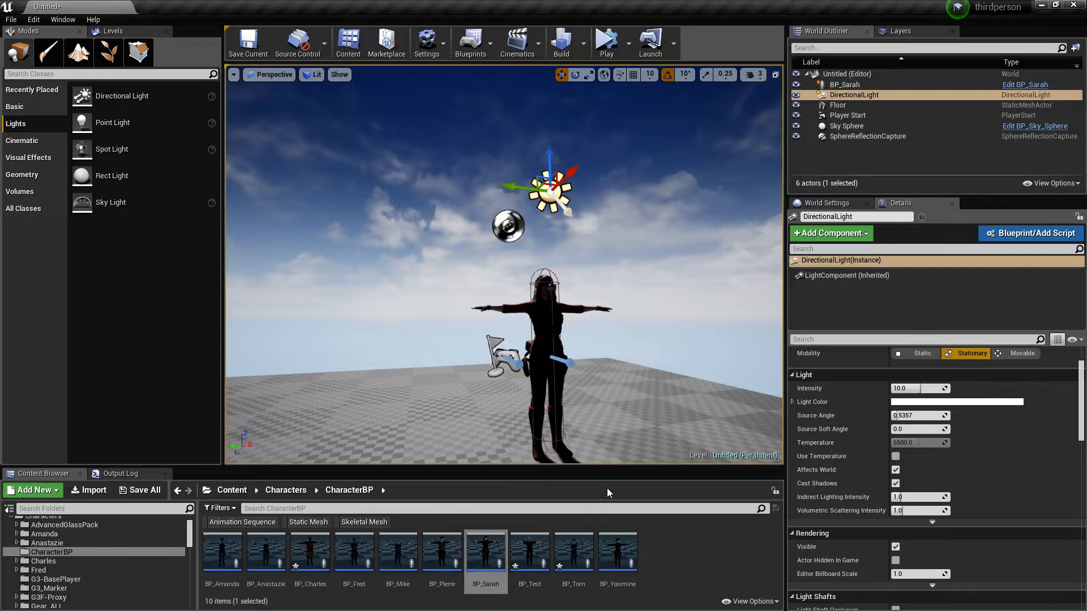
right_click_drag(540, 243, 570, 287)
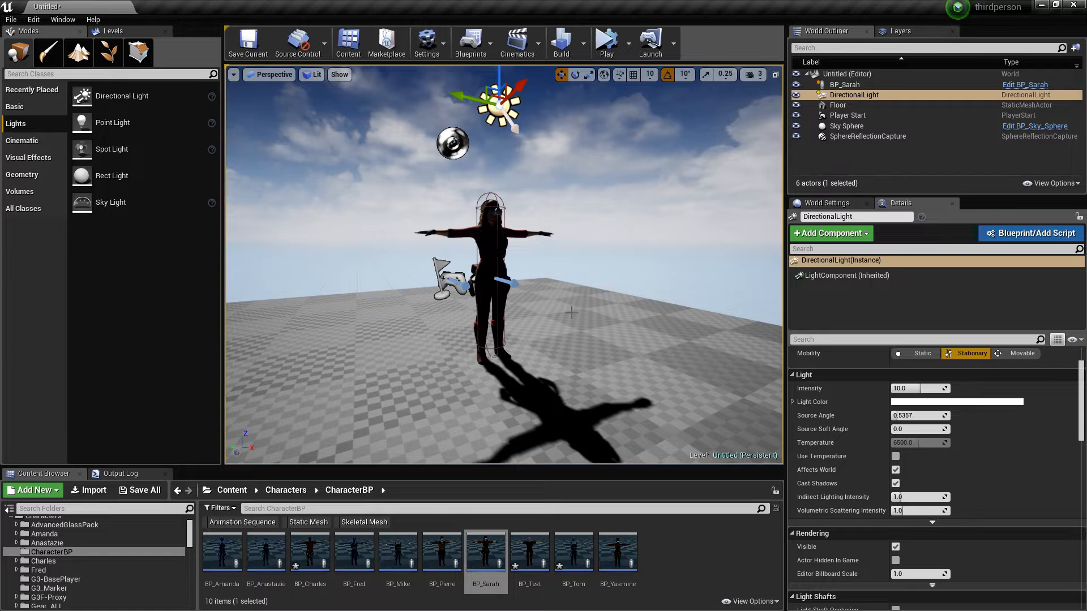
right_click_drag(504, 264, 568, 189)
key("s")
key("d")
key("w")
key("s")
key("w")
key("a")
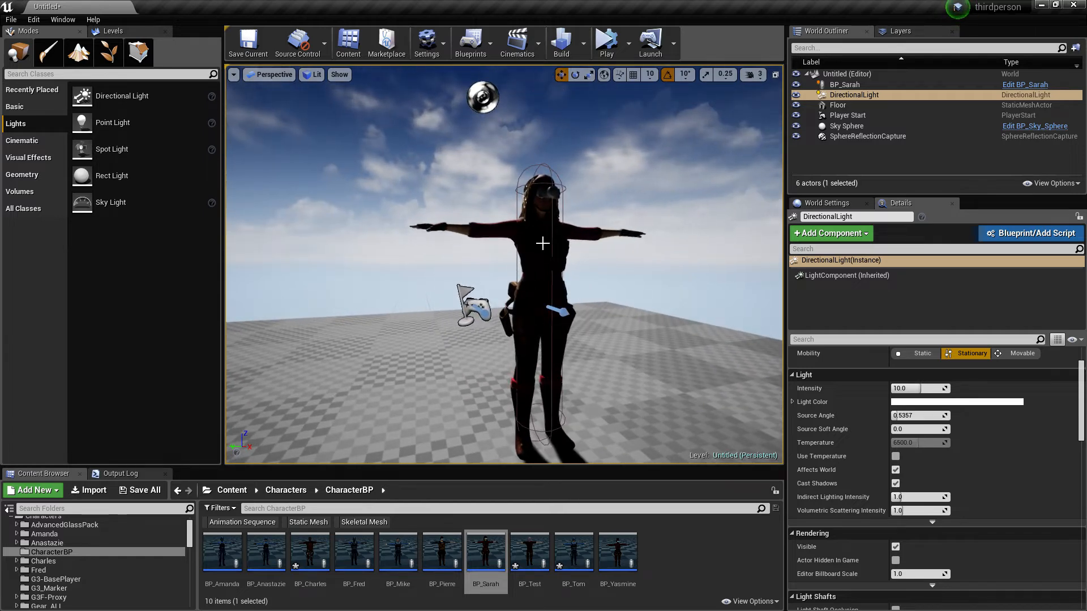
right_click_drag(604, 288, 572, 265)
key("s")
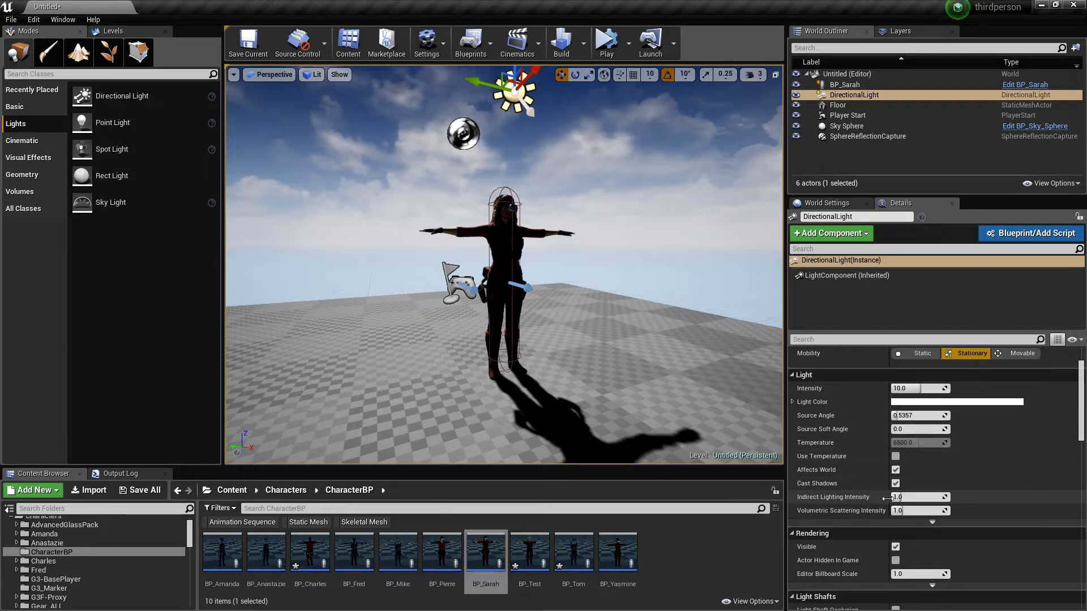
Set the DirectionalLight's Indirect Lighting Intensity to 6 and rebuild the lighting.
type("6")
key("Return")
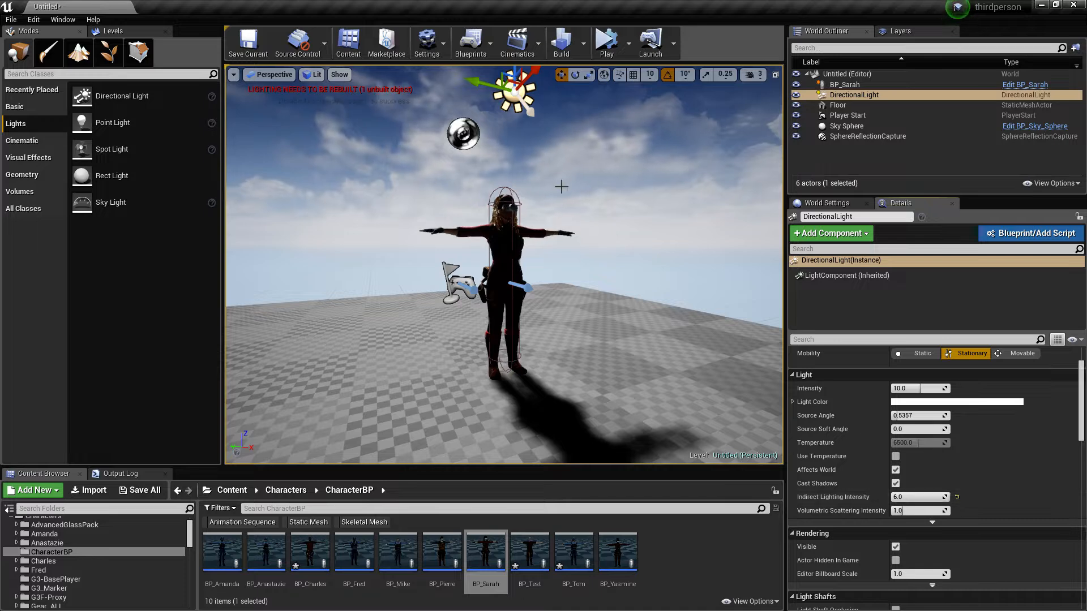
left_click(561, 43)
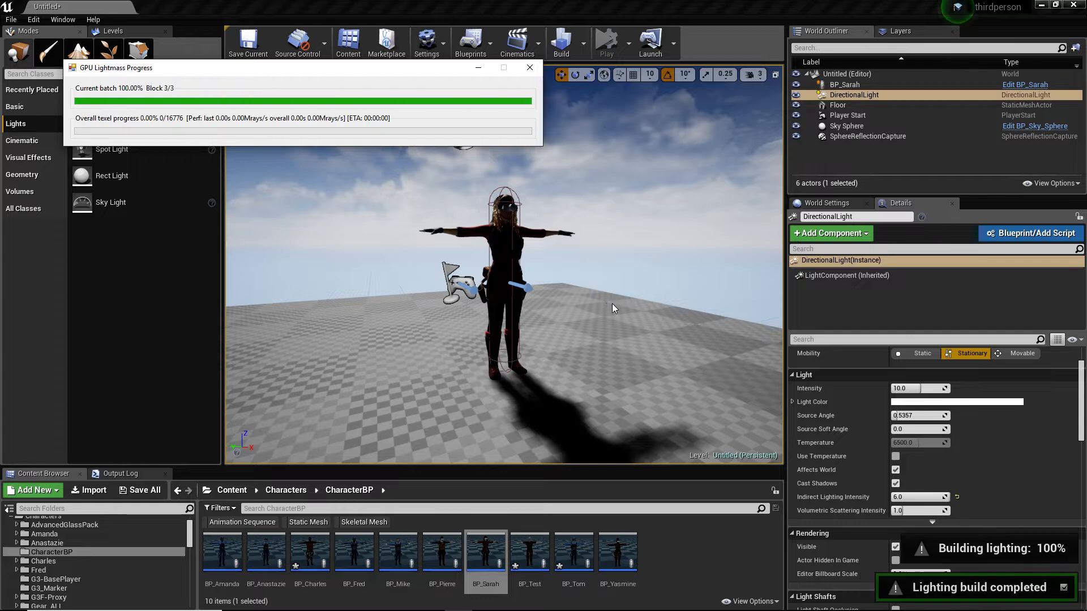
Inspect the rebuilt lighting on the character and its floor shadow from the front and at an angle.
right_click_drag(624, 323, 526, 382)
key("w")
key("s")
key("a")
key("w")
key("s")
key("s")
key("d")
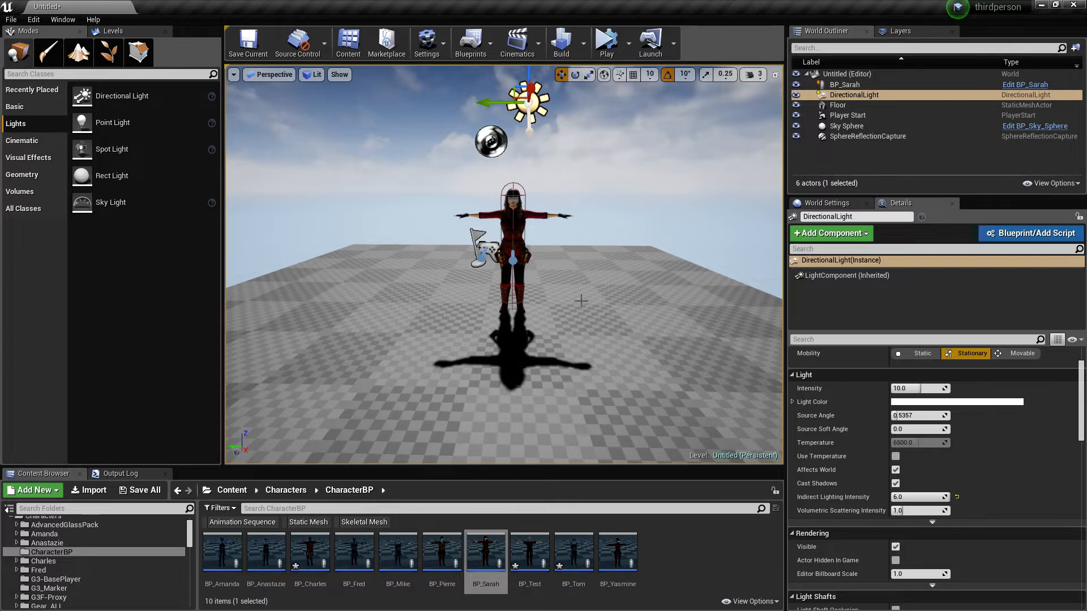
mouse_move(581, 301)
right_mouse_down()
mouse_move(668, 318)
mouse_move(581, 301)
right_mouse_up()
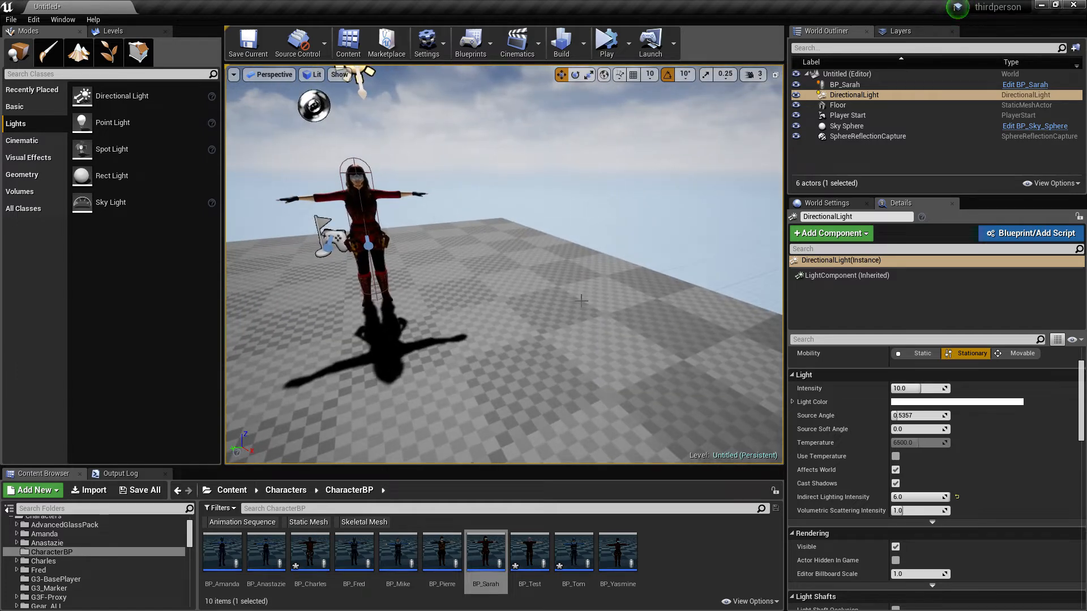
right_click_drag(594, 293, 617, 266)
key("w")
Hide the editor icons and inspect the lighting on the character's face and clothing up close.
key("g")
key("w")
key("a")
right_click_drag(503, 265, 702, 263)
key("a")
key("s")
right_click_drag(503, 264, 558, 252)
key("w")
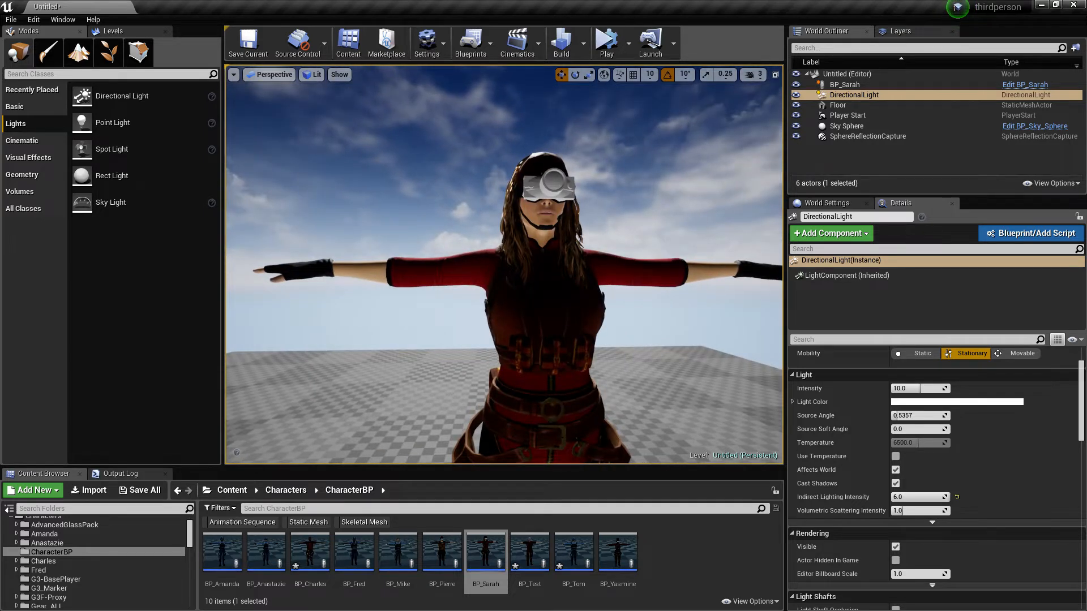
right_click_drag(503, 264, 300, 255)
right_click_drag(566, 339, 576, 297)
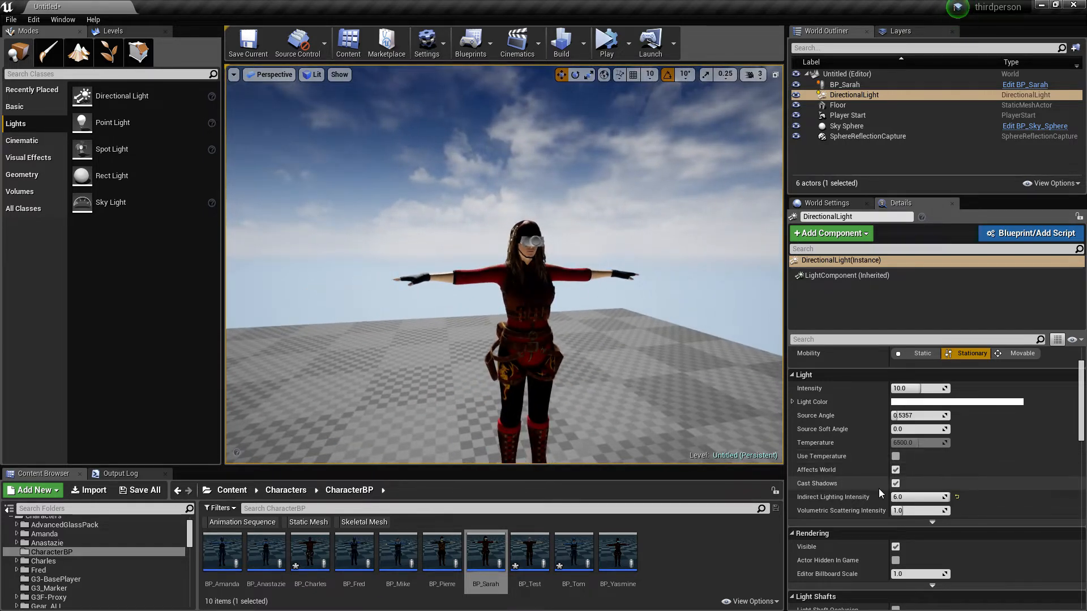
Set the DirectionalLight's Indirect Lighting Intensity to 3, rebuild the lighting and check the character.
left_click(908, 497)
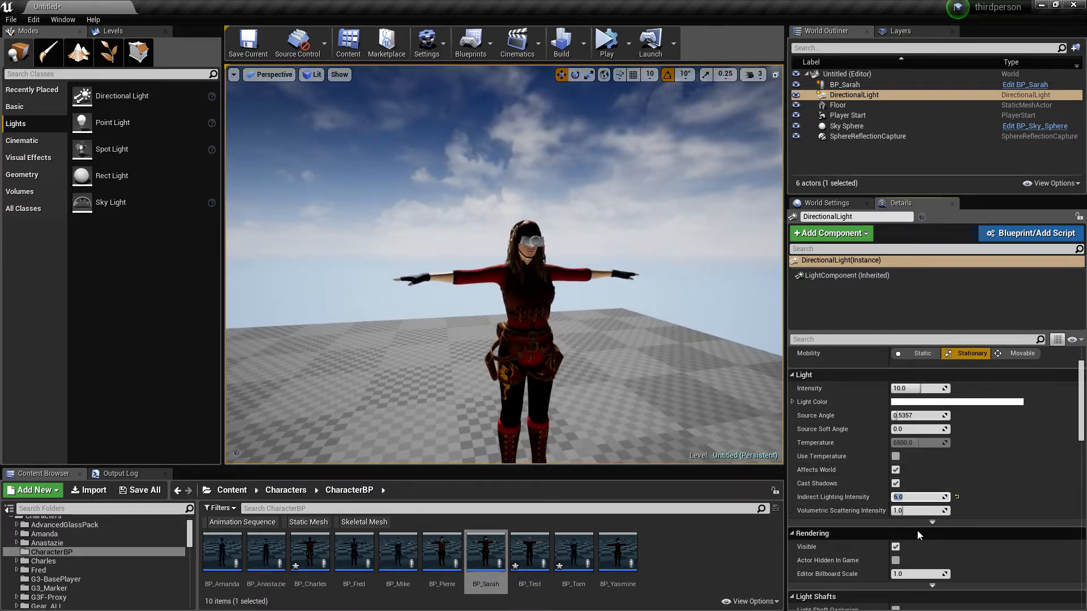
type("3")
key("Return")
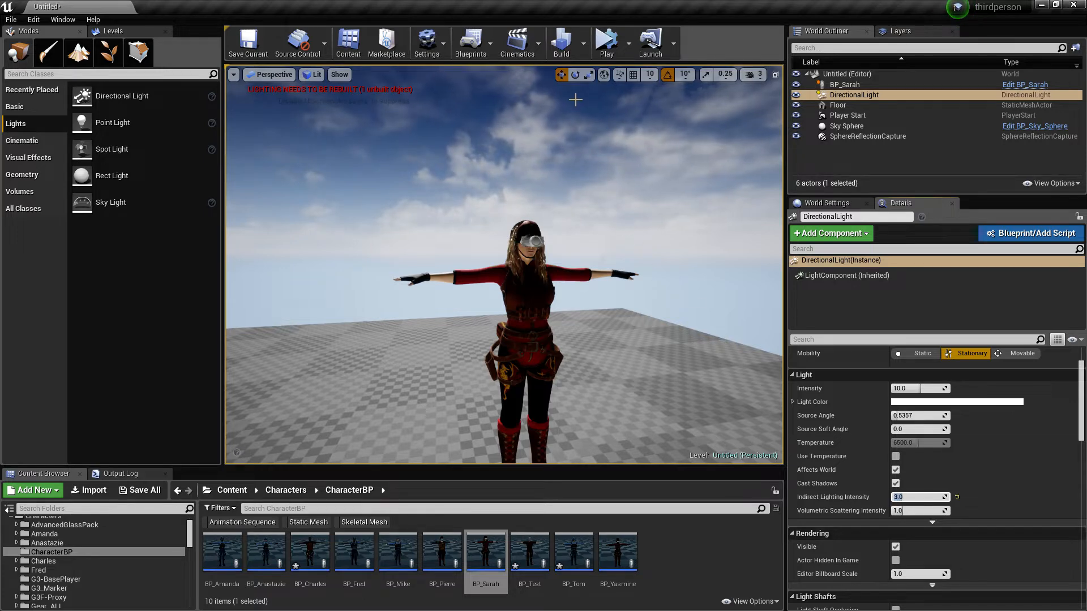
left_click(566, 54)
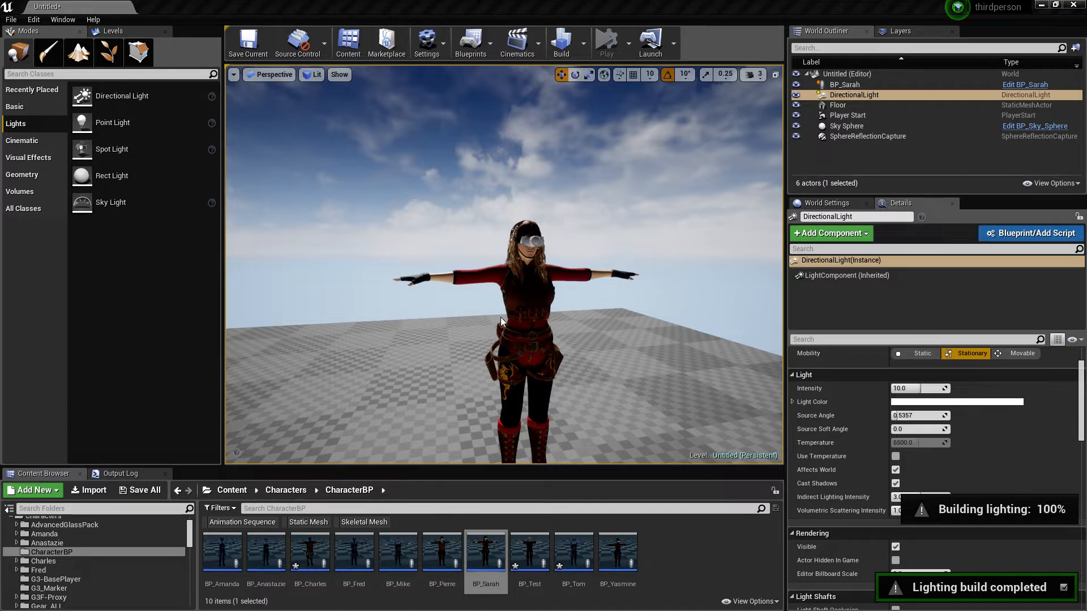
mouse_move(629, 349)
right_mouse_down()
mouse_move(504, 349)
mouse_move(606, 323)
mouse_move(612, 357)
right_mouse_up()
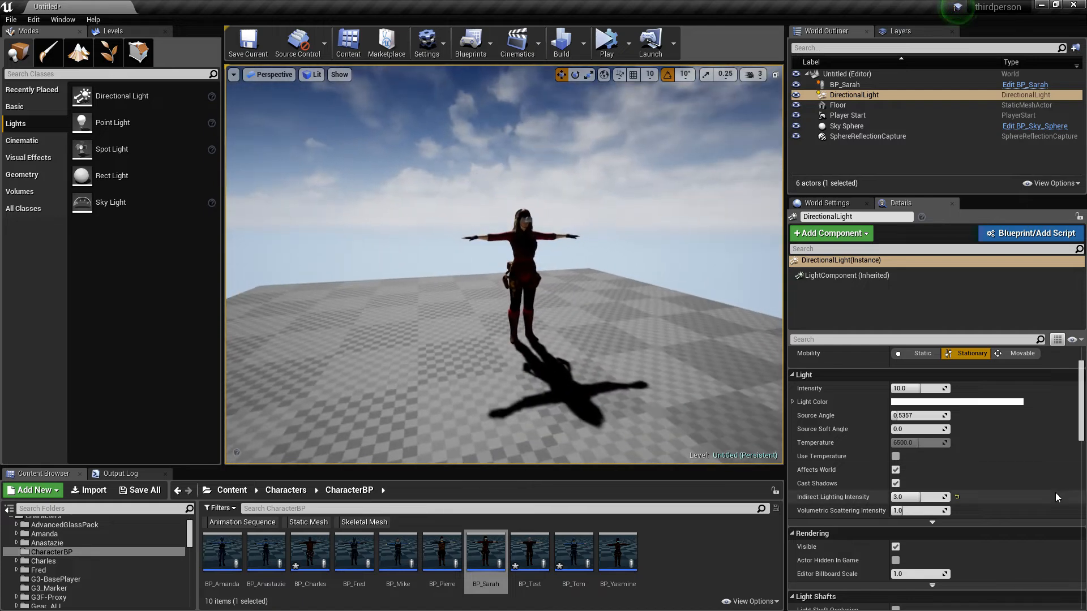
Set the DirectionalLight's Indirect Lighting Intensity to 20 and rebuild the lighting.
left_click(904, 499)
type("20")
key("Return")
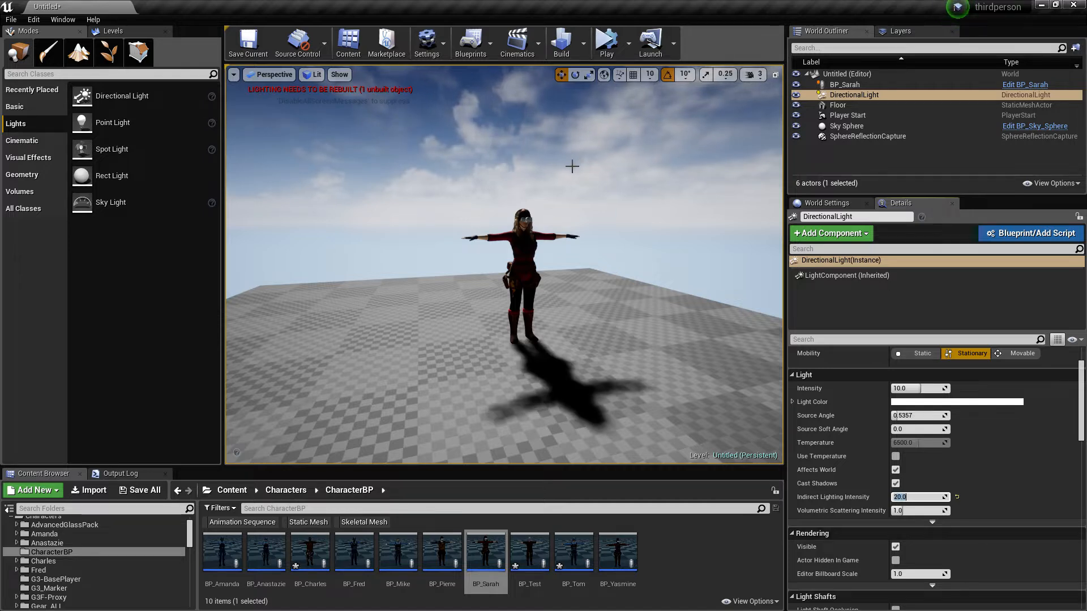
left_click(561, 42)
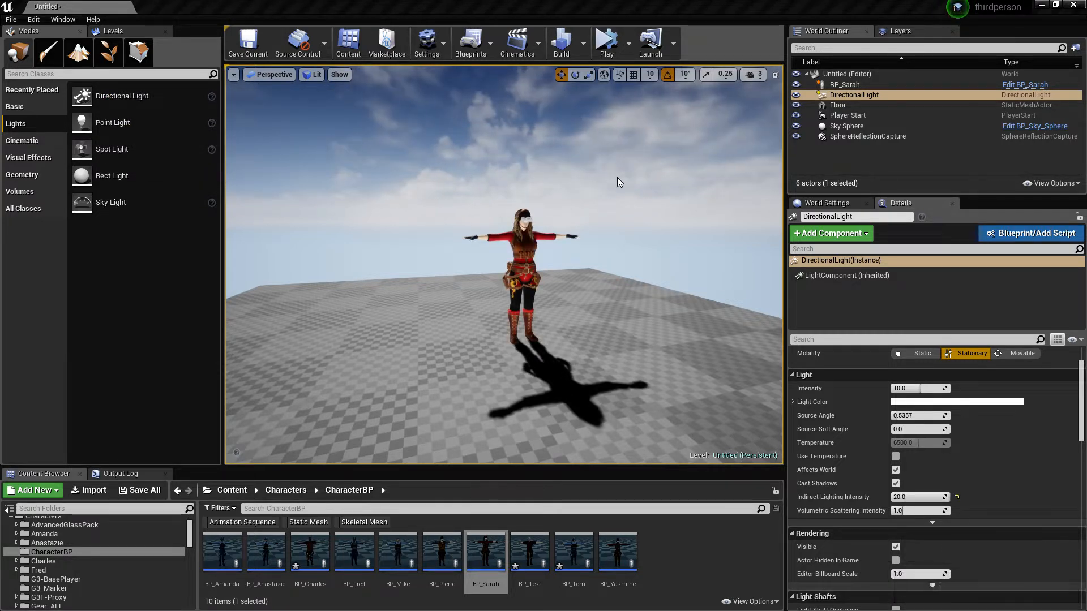
Examine the character's lit clothing, face and shadow from several sides and distances after the rebuild.
key("w")
mouse_move(555, 320)
right_mouse_down()
mouse_move(567, 351)
mouse_move(567, 308)
mouse_move(552, 305)
mouse_move(535, 349)
mouse_move(532, 306)
mouse_move(499, 300)
mouse_move(499, 331)
mouse_move(513, 334)
mouse_move(609, 317)
mouse_move(671, 328)
mouse_move(748, 320)
mouse_move(682, 329)
mouse_move(693, 331)
mouse_move(748, 326)
mouse_move(662, 326)
mouse_move(628, 356)
mouse_move(643, 337)
mouse_move(687, 331)
mouse_move(556, 322)
right_mouse_up()
key("w")
key("s")
key("d")
key("w")
key("s")
key("a")
key("a")
key("s")
key("a")
key("w")
key("s")
key("d")
key("w")
key("s")
key("a")
key("w")
key("s")
key("d")
key("w")
key("s")
key("d")
key("w")
key("s")
key("a")
key("w")
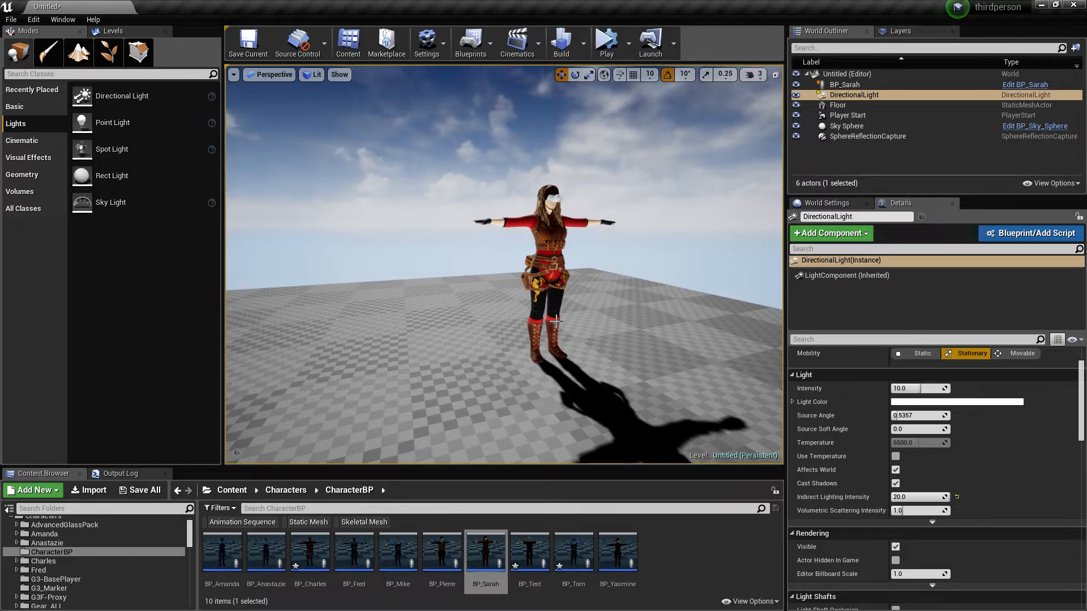
View the whole floor platform under the sky from far away and return to the character.
mouse_move(557, 322)
right_mouse_down()
mouse_move(557, 272)
mouse_move(556, 321)
right_mouse_up()
key("s")
key("s")
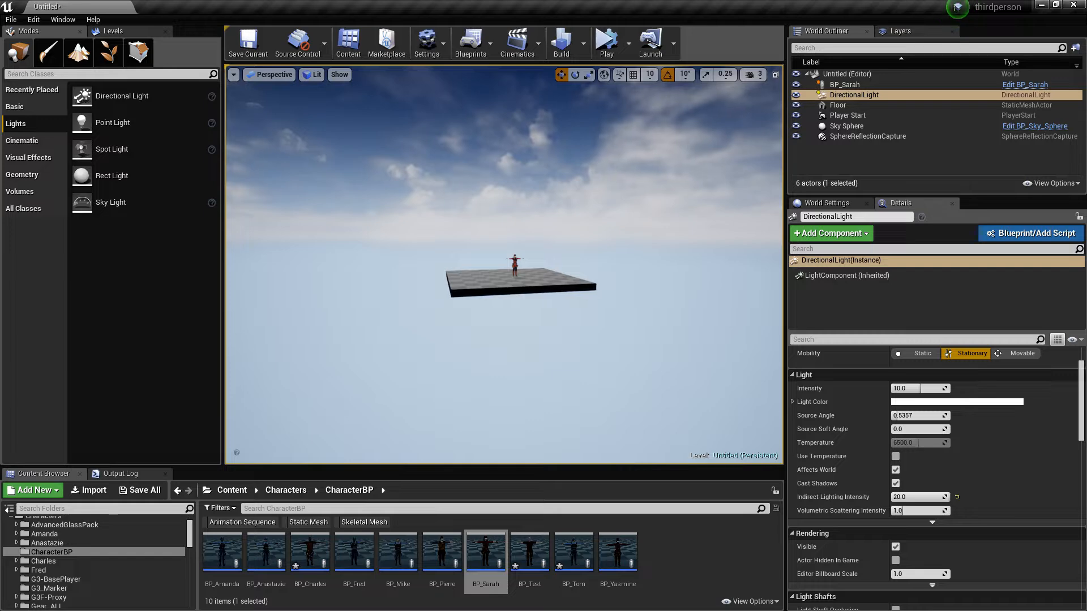
key("w")
key("w")
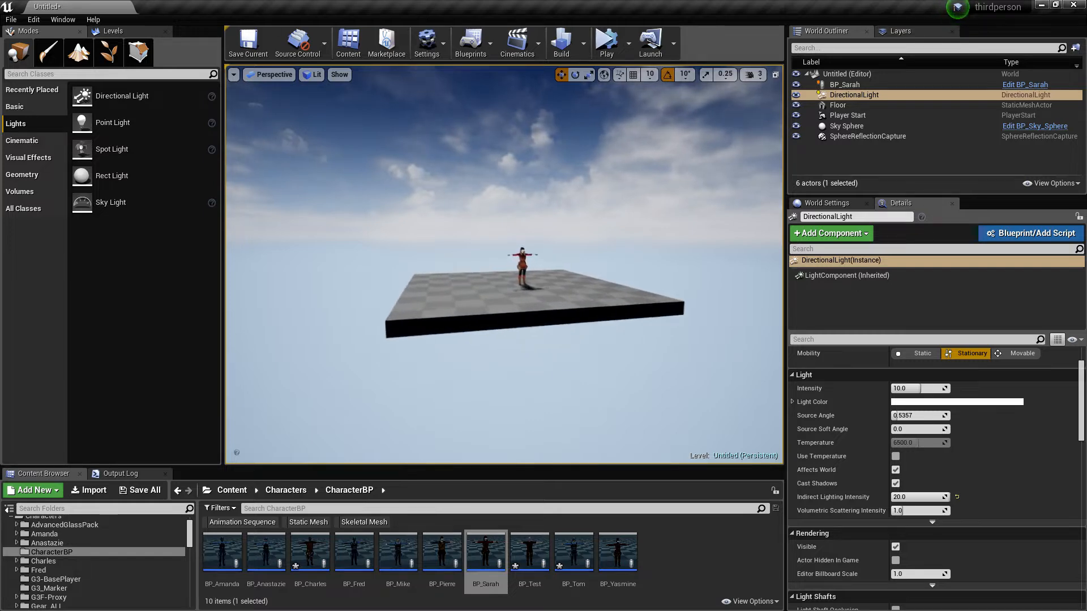
key("w")
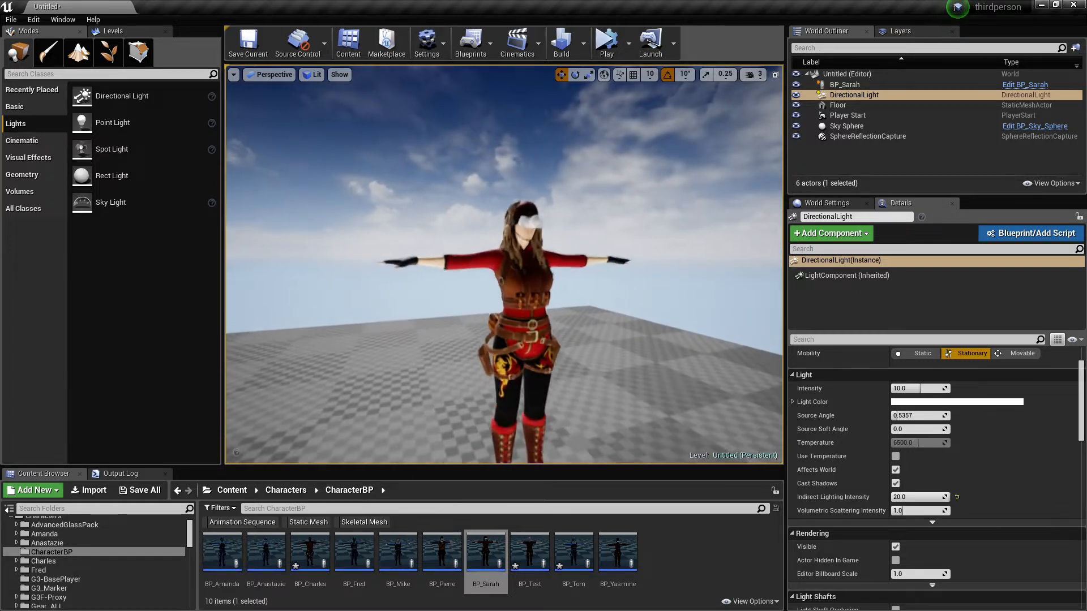
key("s")
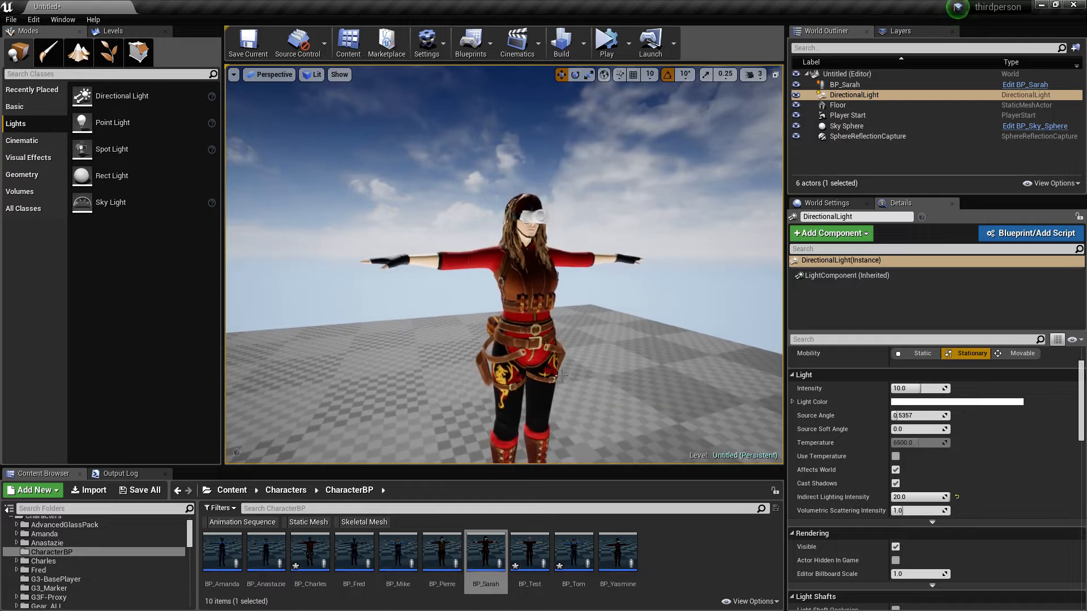
key("s")
key("a")
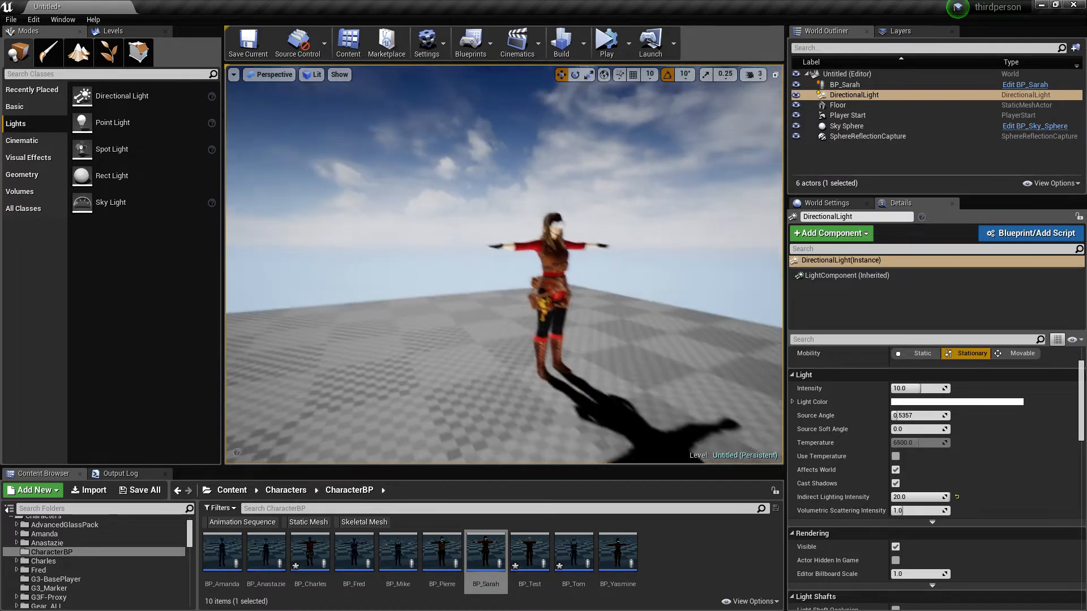
Examine the character against the sun and sky from the front, behind and the side.
key("d")
key("w")
key("s")
key("a")
right_click_drag(625, 399, 736, 339)
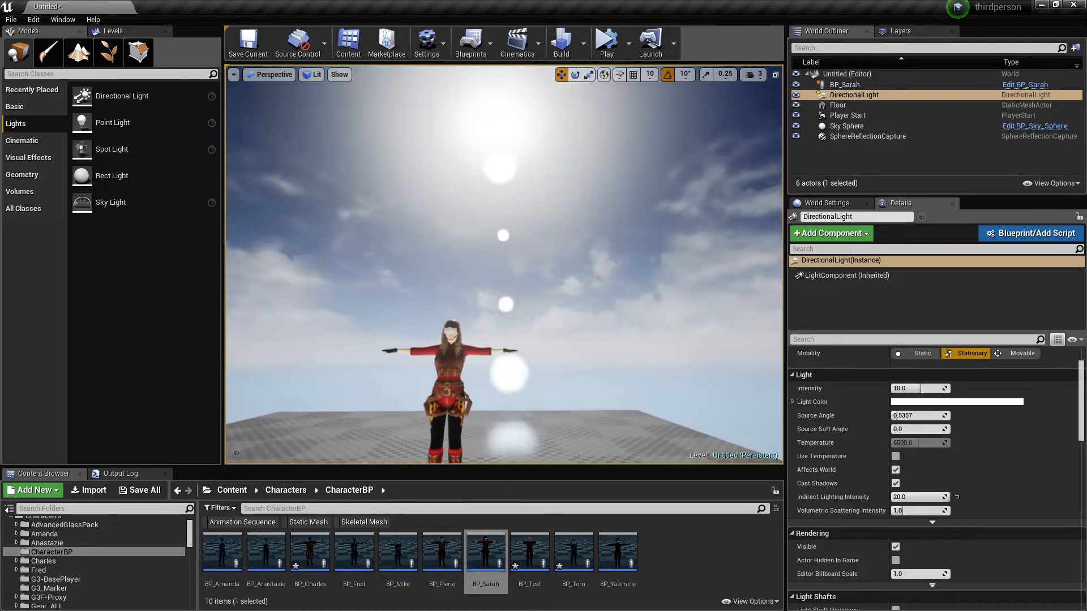
key("a")
right_click_drag(592, 431, 670, 425)
key("w")
key("s")
key("a")
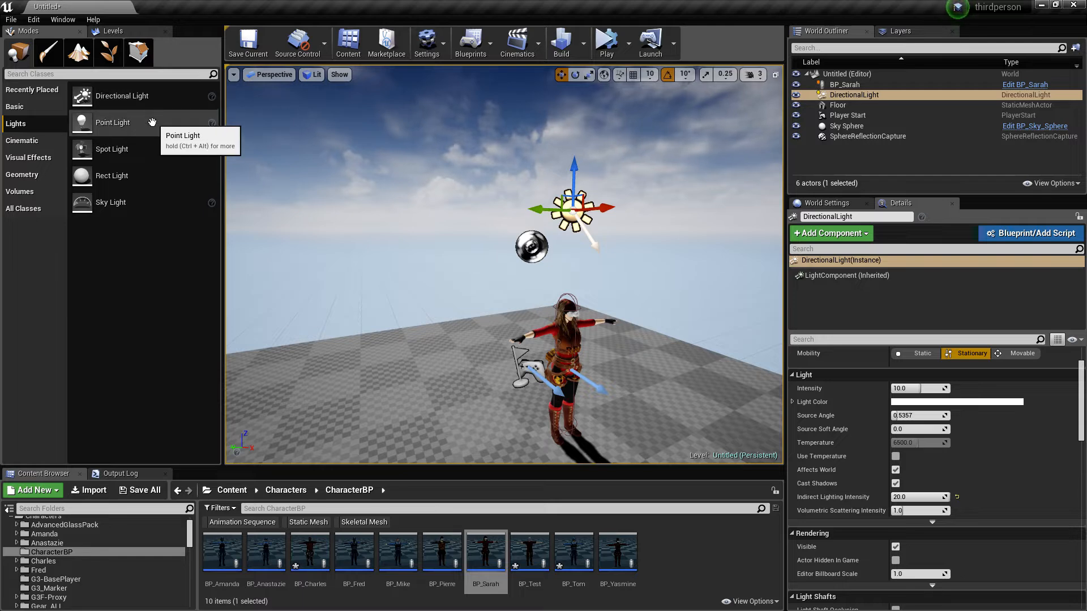
Place a Sky Light beside the character and compare its light settings with the DirectionalLight's.
left_click_drag(91, 202, 481, 272)
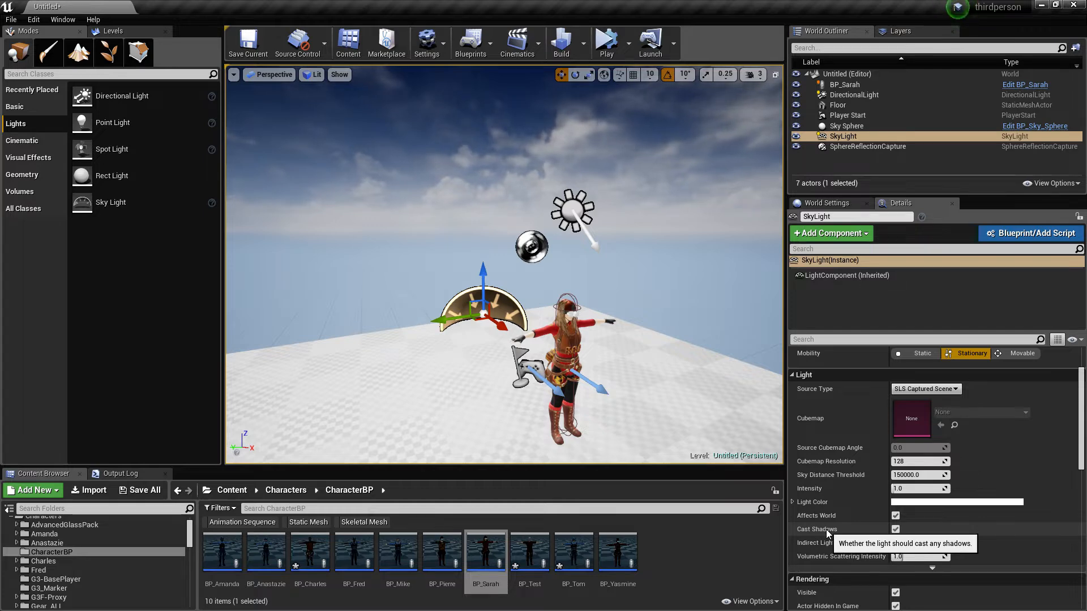
left_click(572, 210)
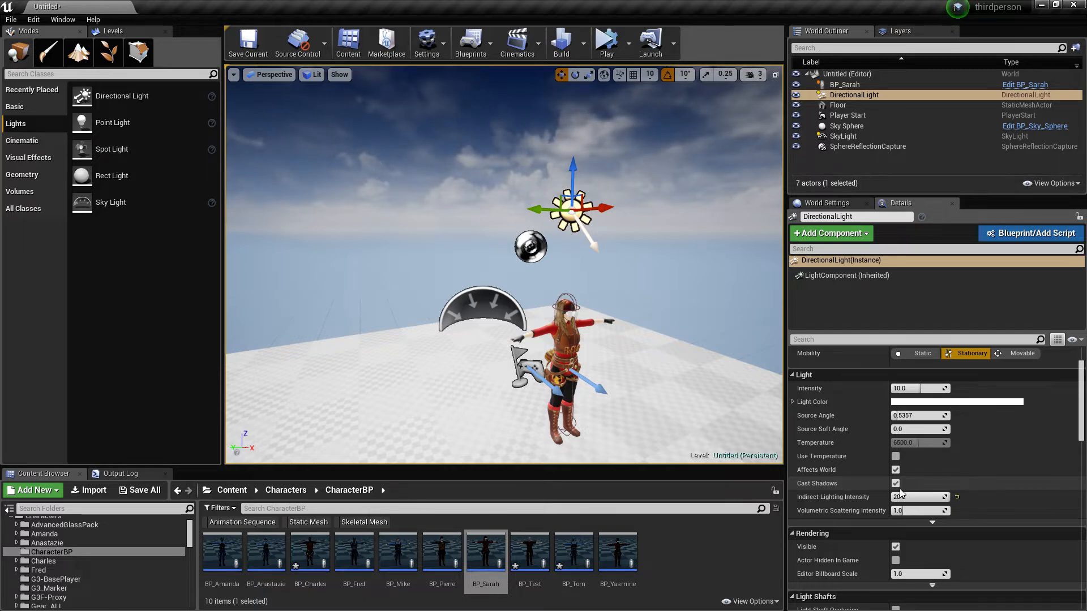
left_click(488, 299)
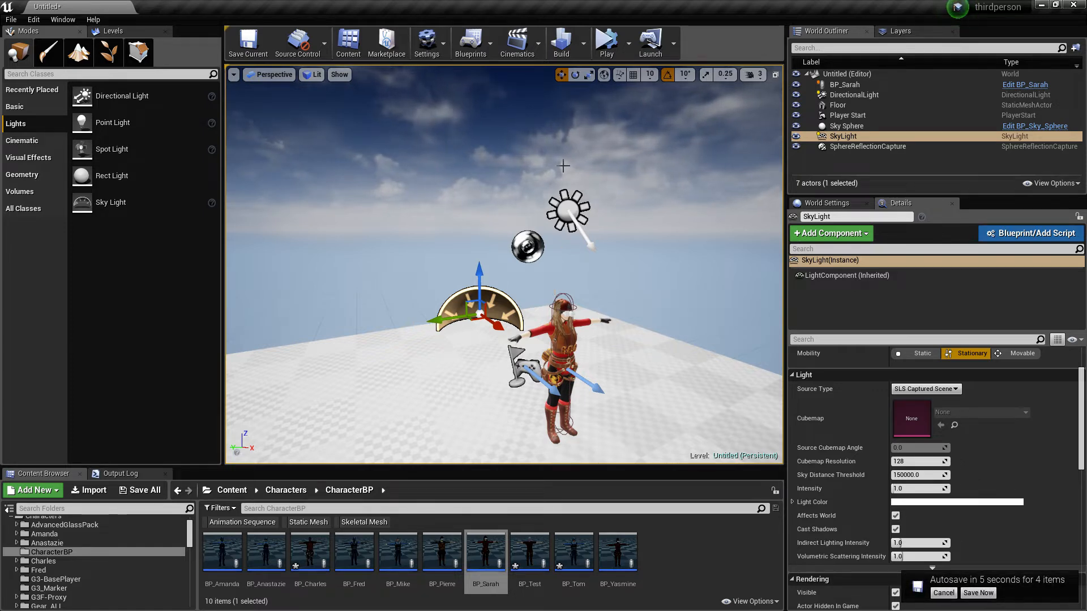
left_click(593, 246)
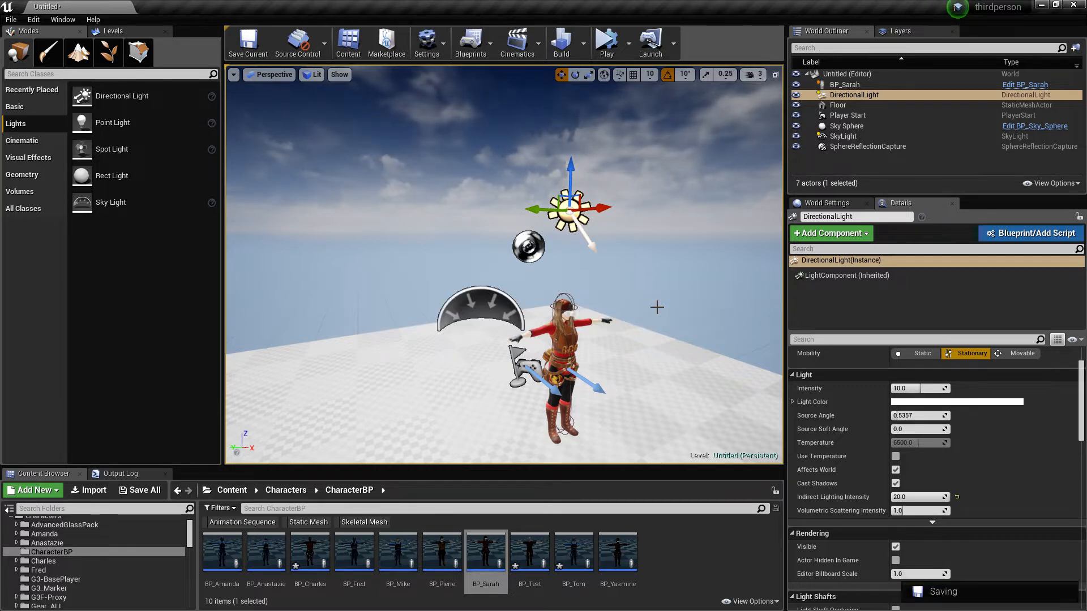
left_click(509, 293)
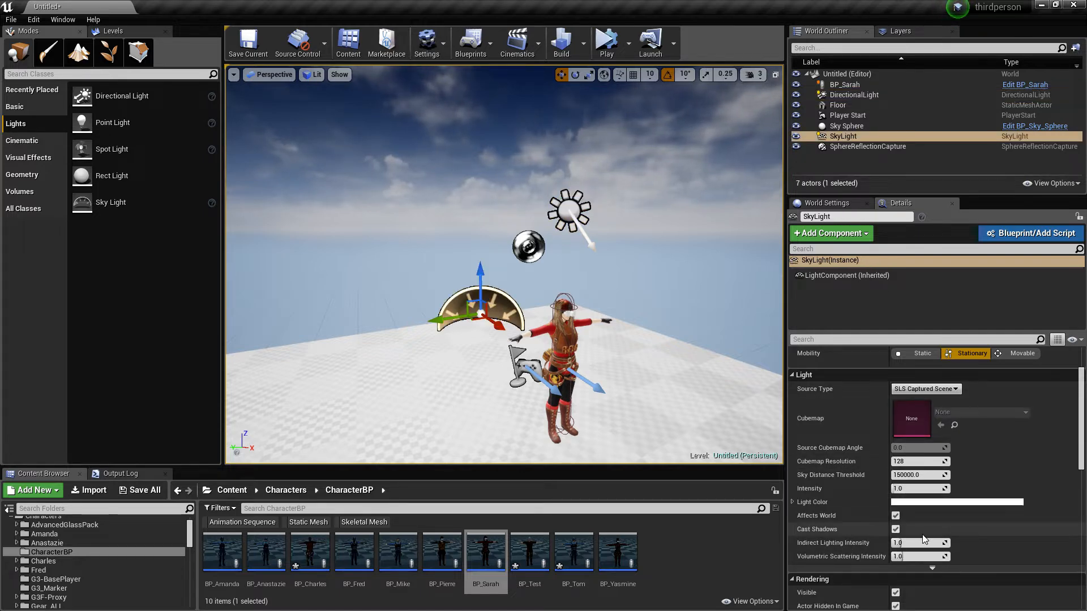
Turn off Cast Shadows on the SkyLight and set its Indirect Lighting Intensity to 0.
left_click(895, 530)
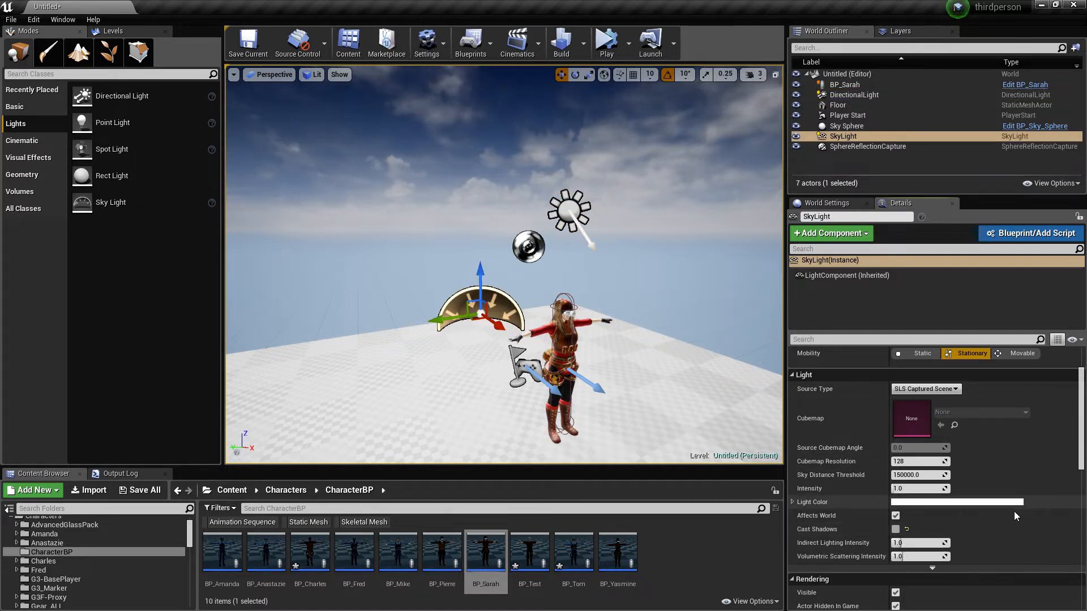
left_click(913, 545)
type("0")
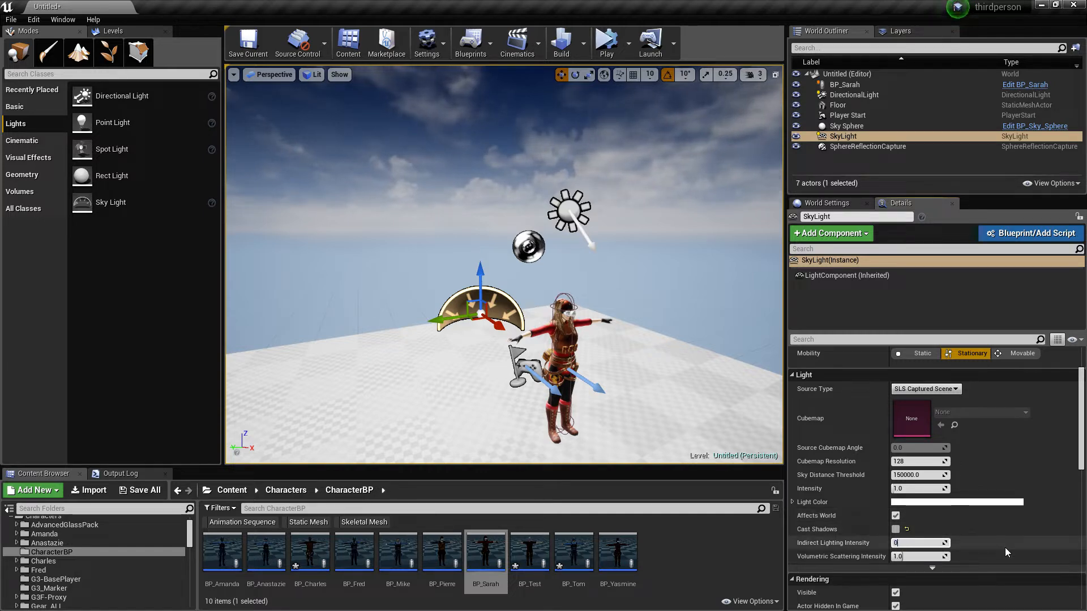
key("Return")
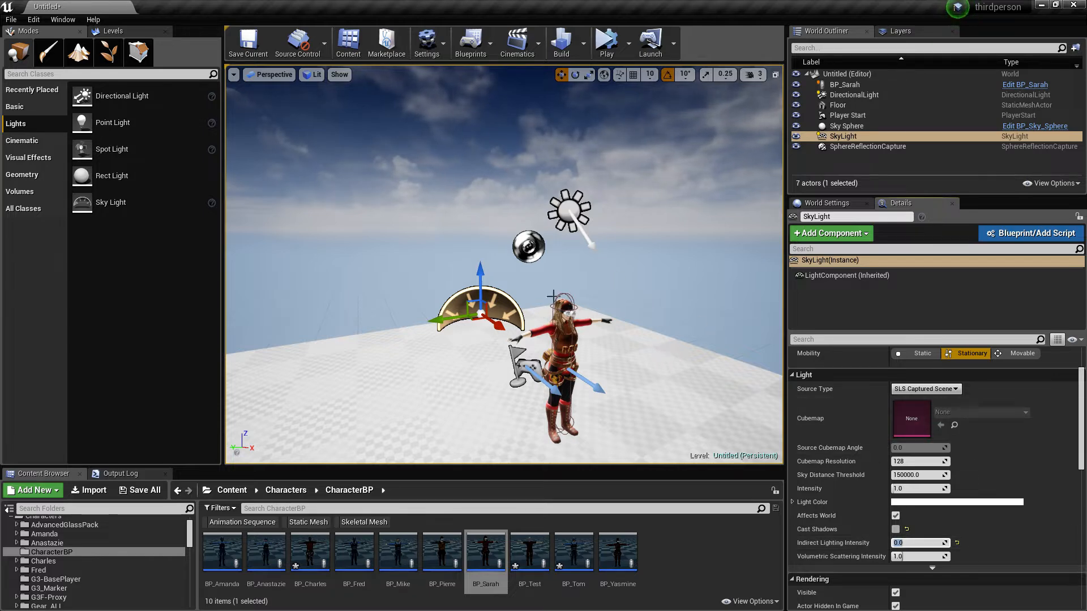
left_click(497, 303)
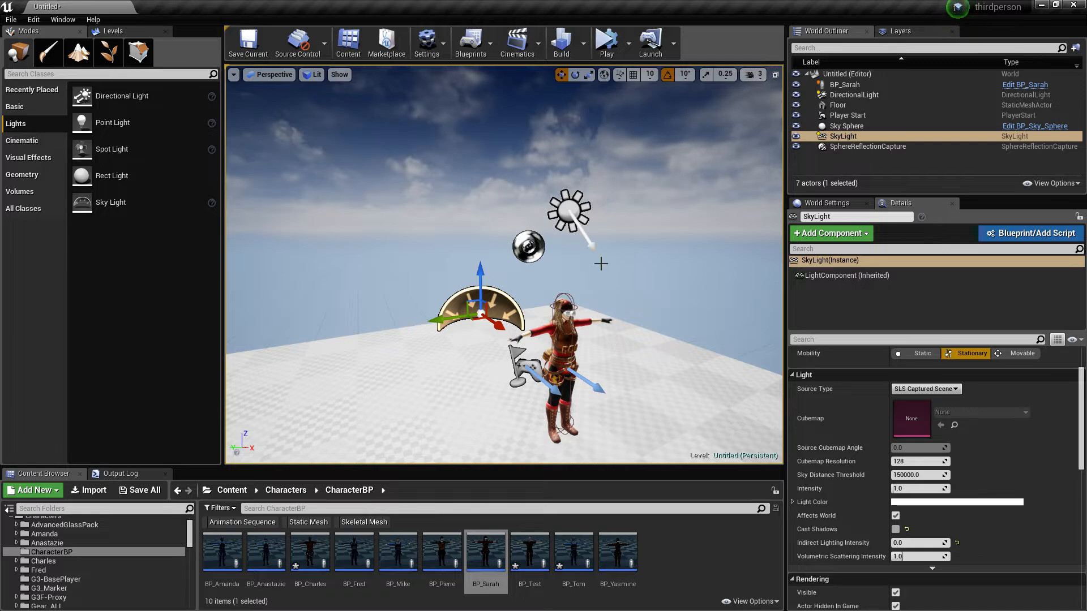
Set the DirectionalLight's Intensity to 1 and rebuild the lighting.
left_click(583, 214)
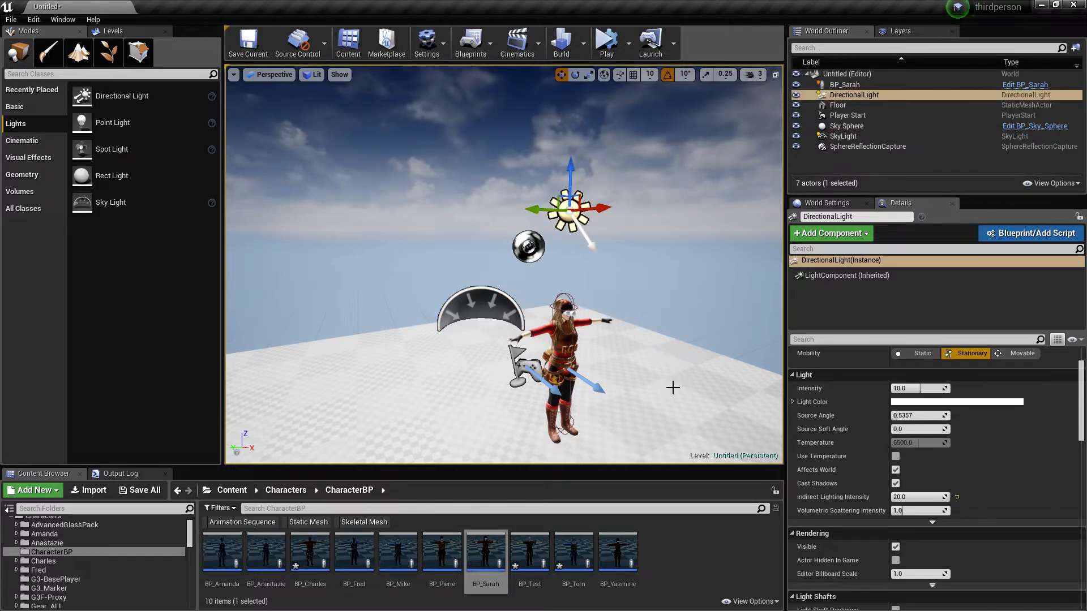
left_click(906, 388)
left_click(476, 303)
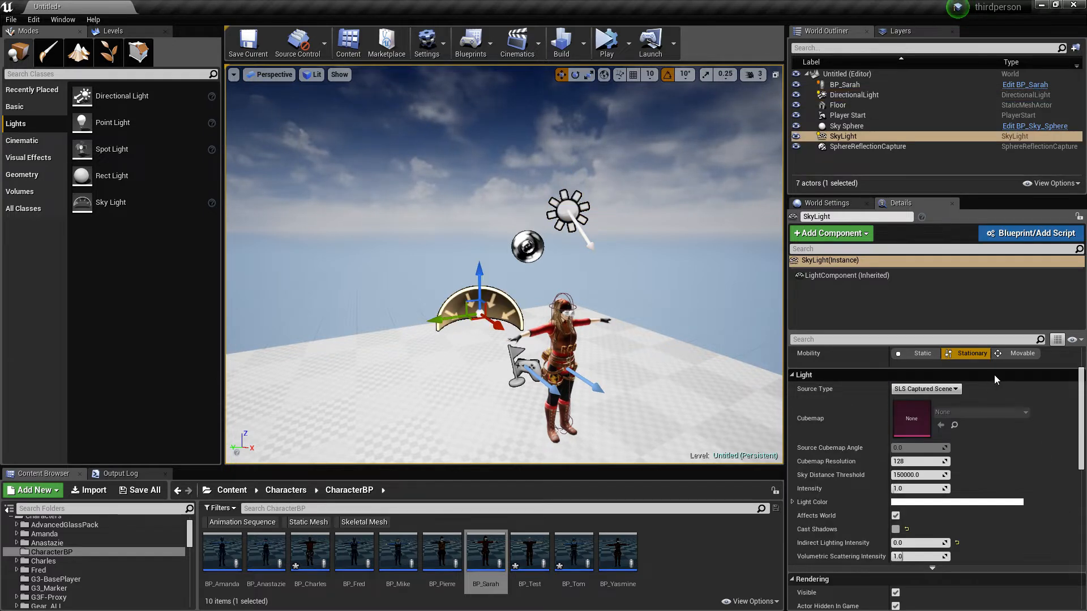
left_click(577, 247)
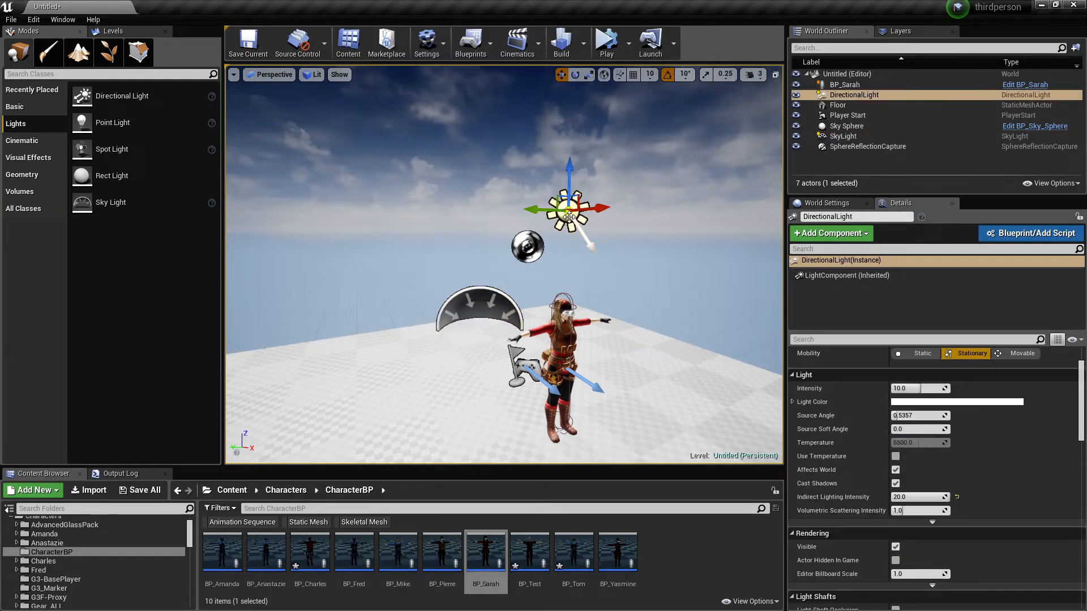
left_click(917, 388)
type("1")
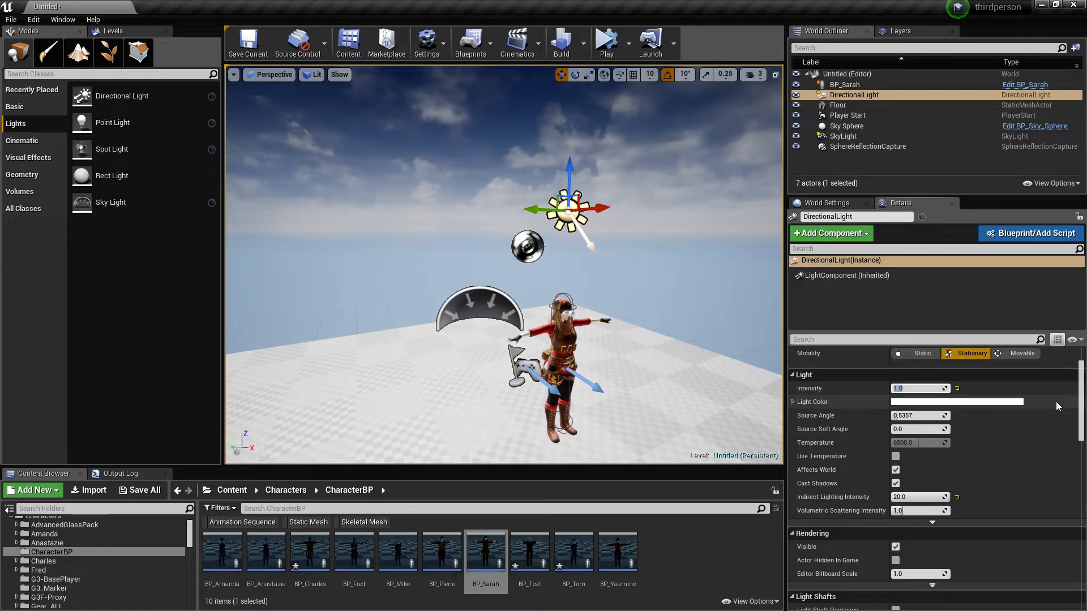
key("Return")
left_click(561, 43)
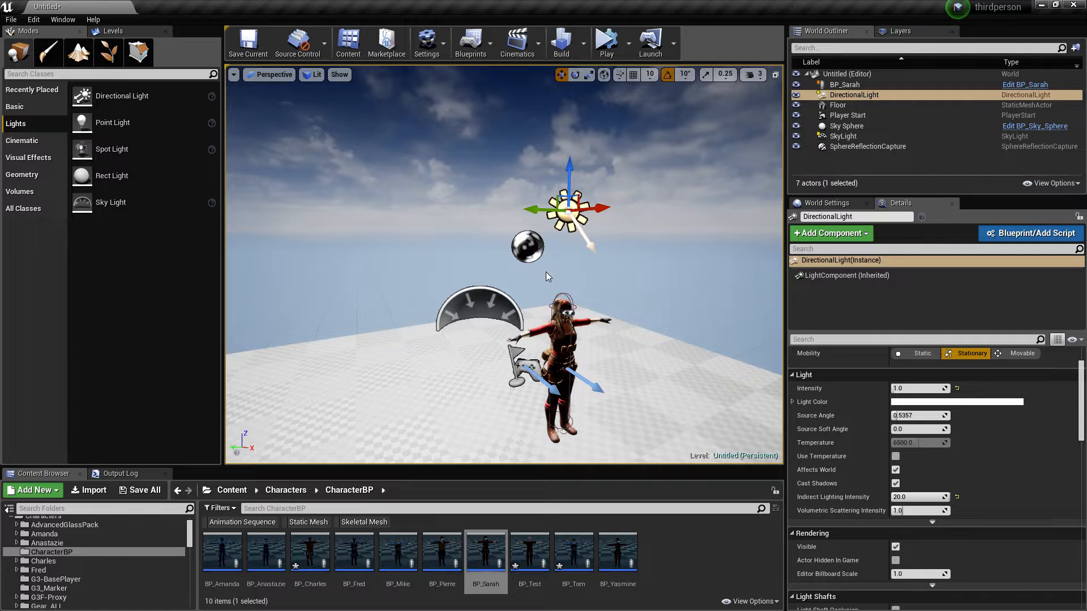
Examine the character and the floor from the front after the lighting rebuild.
right_click_drag(562, 290, 453, 318)
key("d")
right_click_drag(553, 234, 517, 216)
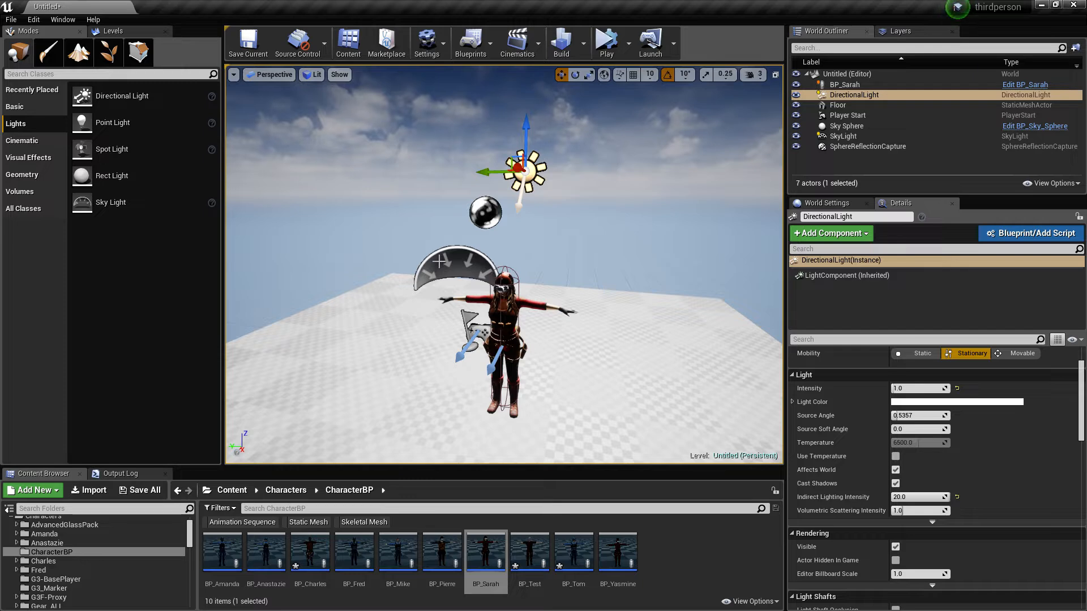
right_click_drag(566, 266, 623, 274)
key("s")
key("a")
key("w")
key("s")
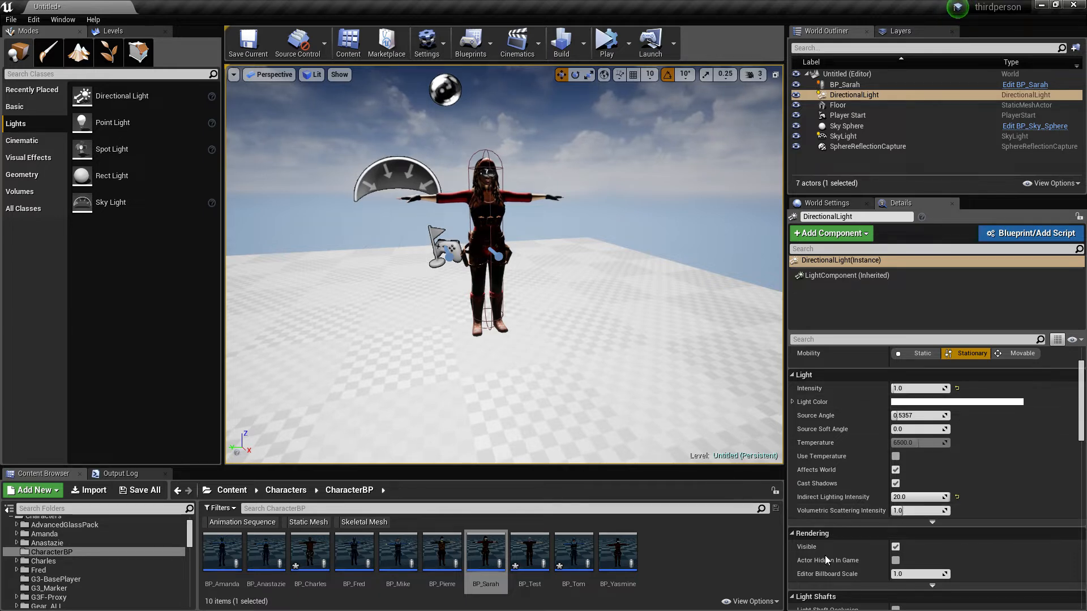
Turn Cast Shadows back on for the SkyLight and check the character and floor from farther away.
left_click(398, 176)
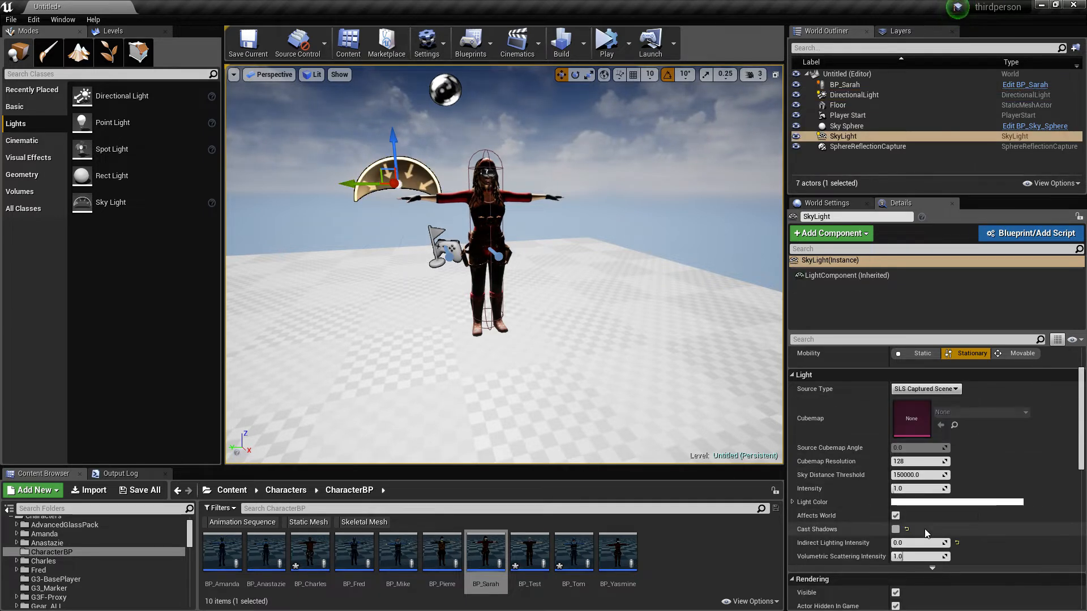
left_click(896, 529)
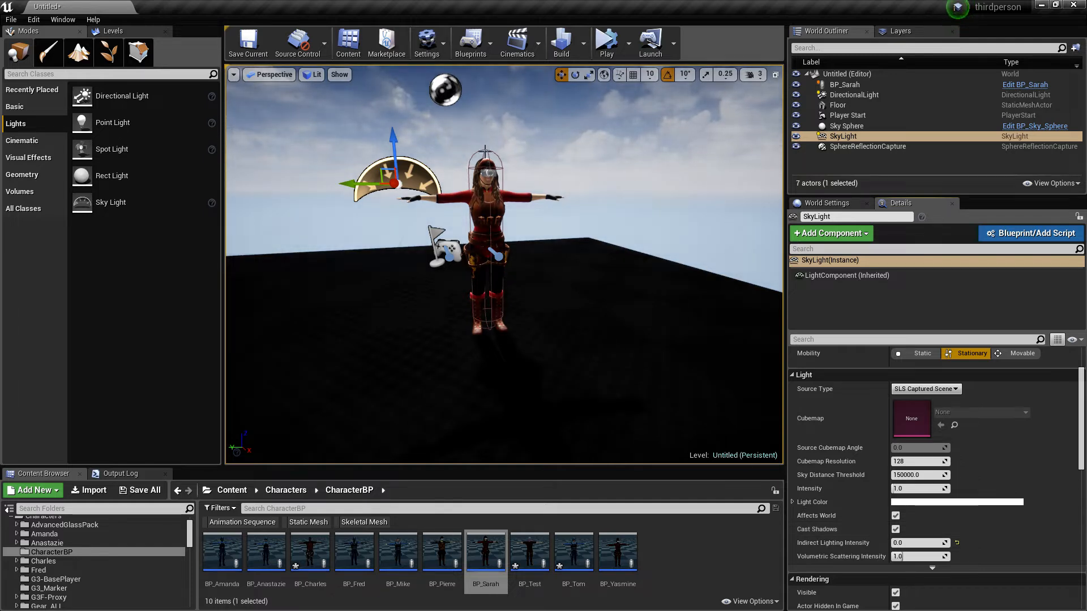
key("s")
right_click_drag(485, 151, 448, 76)
key("w")
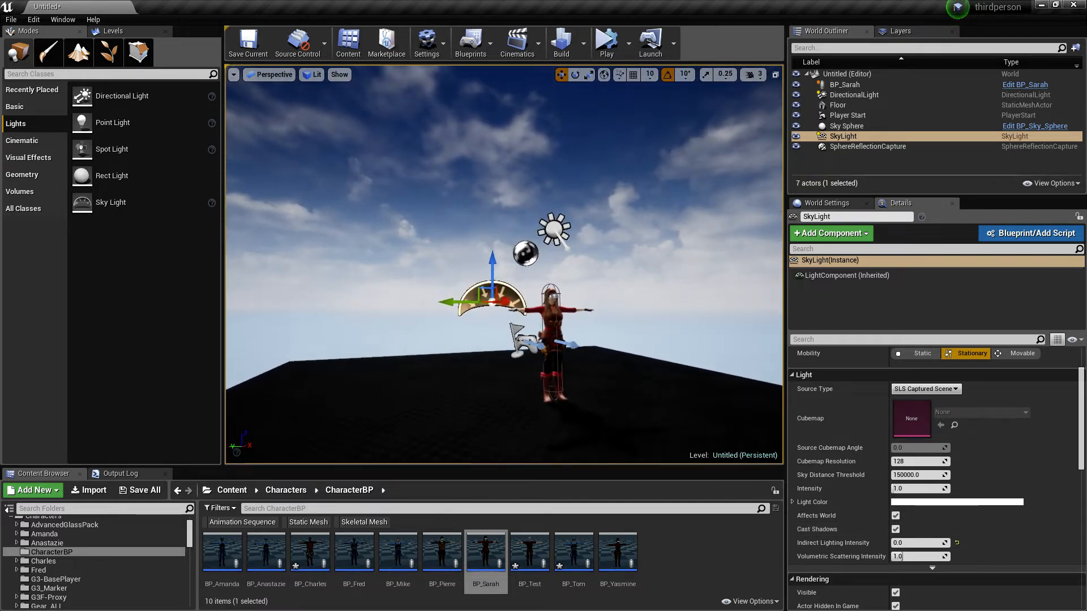
key("w")
Turn off Cast Shadows on the DirectionalLight and rebuild the lighting.
left_click(569, 213)
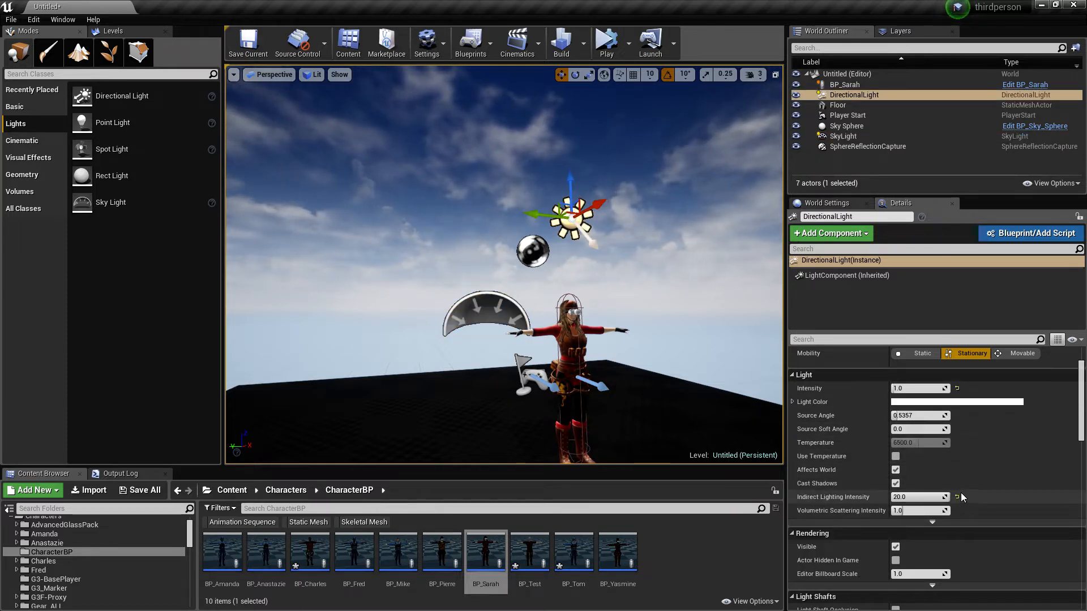
left_click(896, 483)
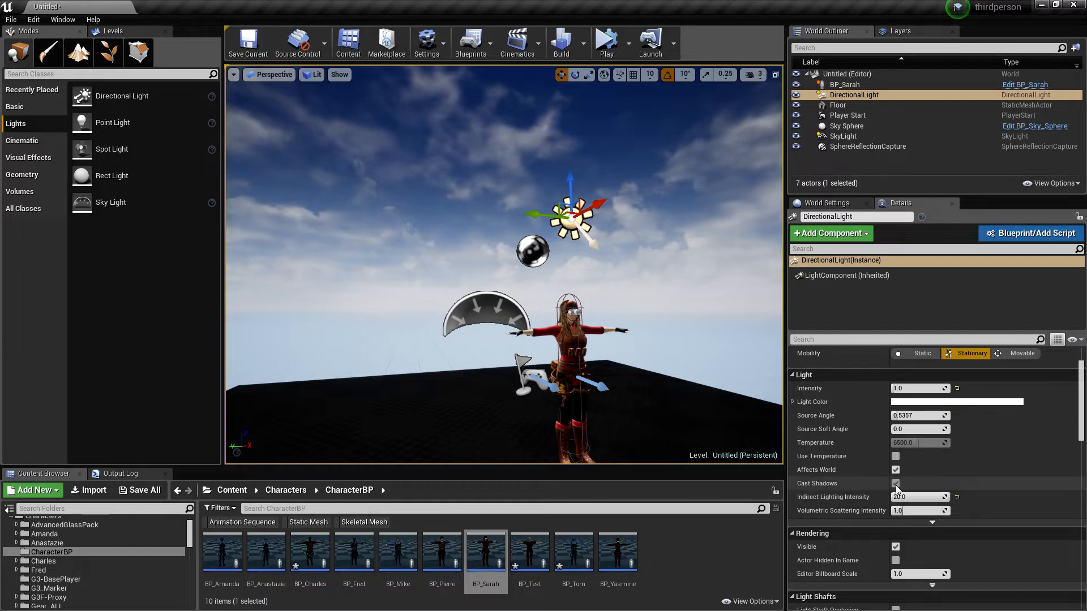
left_click(557, 42)
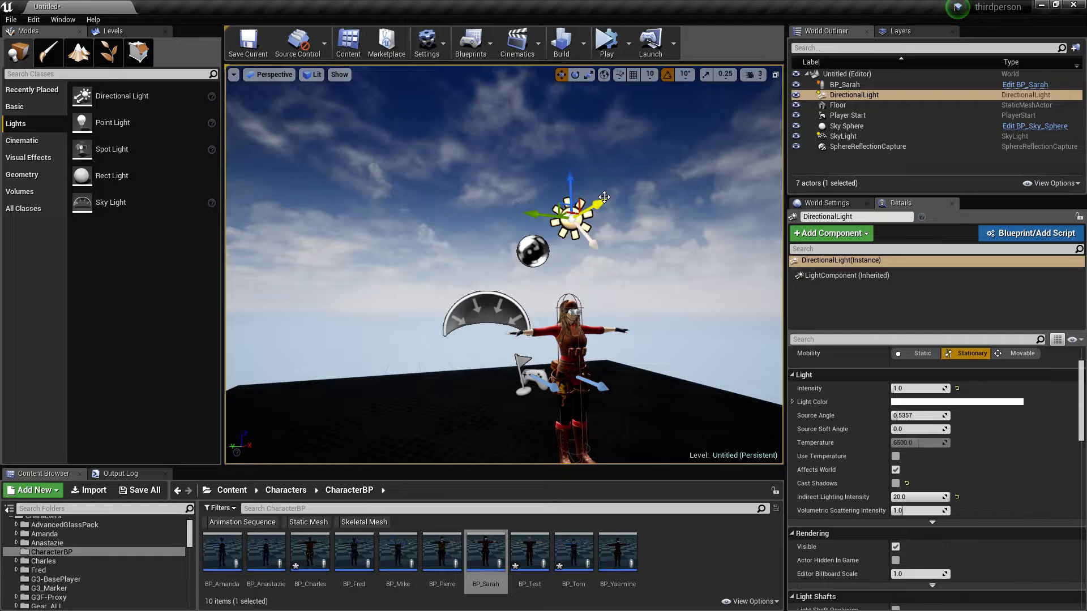
Inspect the lighting on the character's clothing and the floor up close and from different sides.
right_click_drag(604, 197, 656, 255)
key("w")
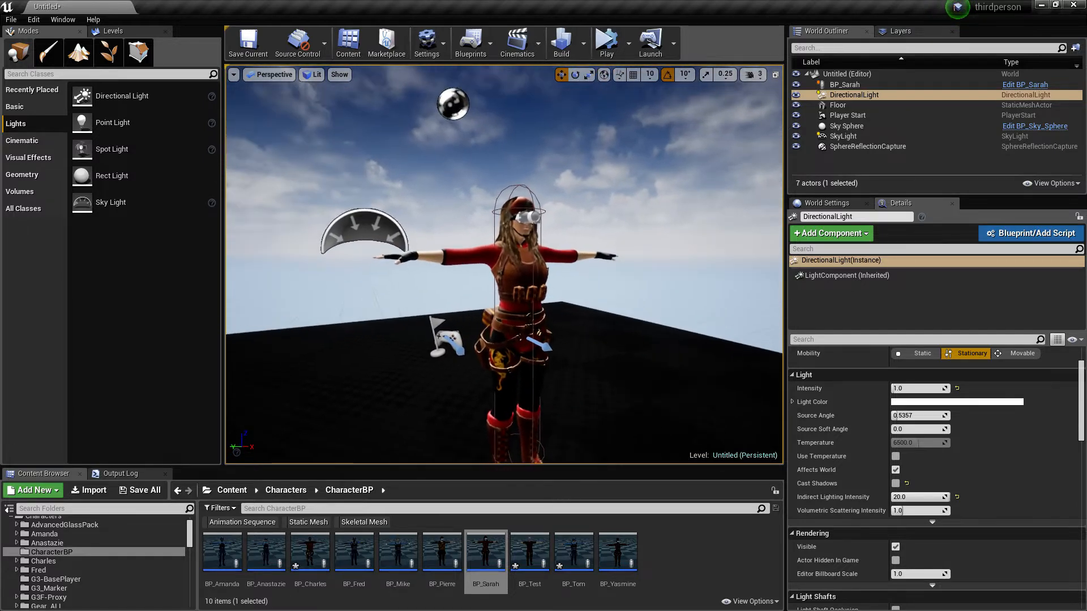
right_click_drag(576, 244, 576, 245)
key("s")
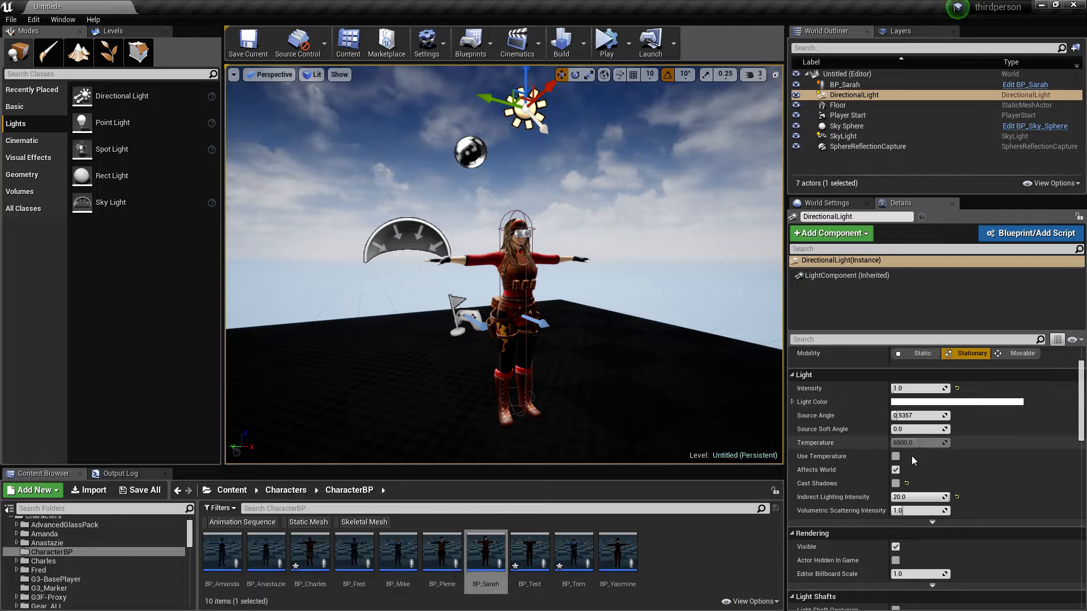
key("d")
right_click_drag(658, 363, 279, 374)
key("w")
key("d")
key("s")
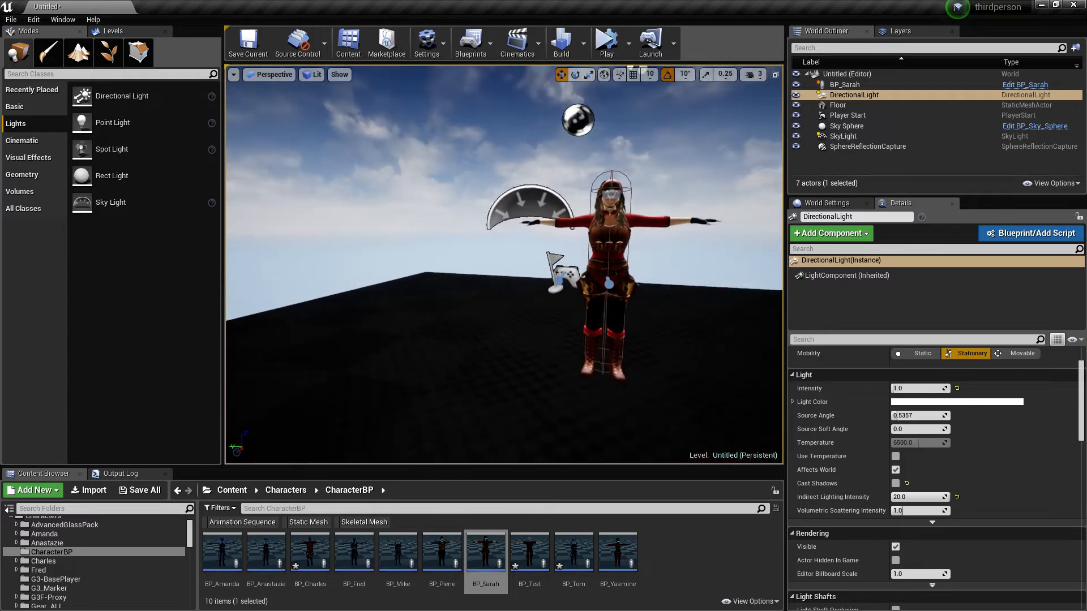
Set the DirectionalLight's Indirect Lighting Intensity to 0 and rebuild the lighting.
left_click(920, 496)
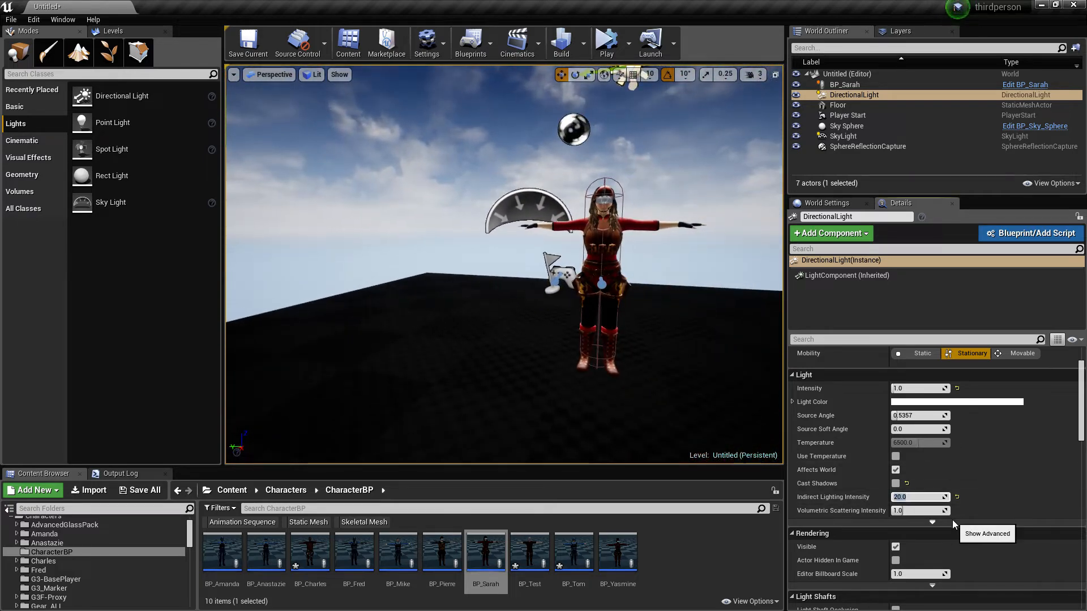
type("0")
key("Return")
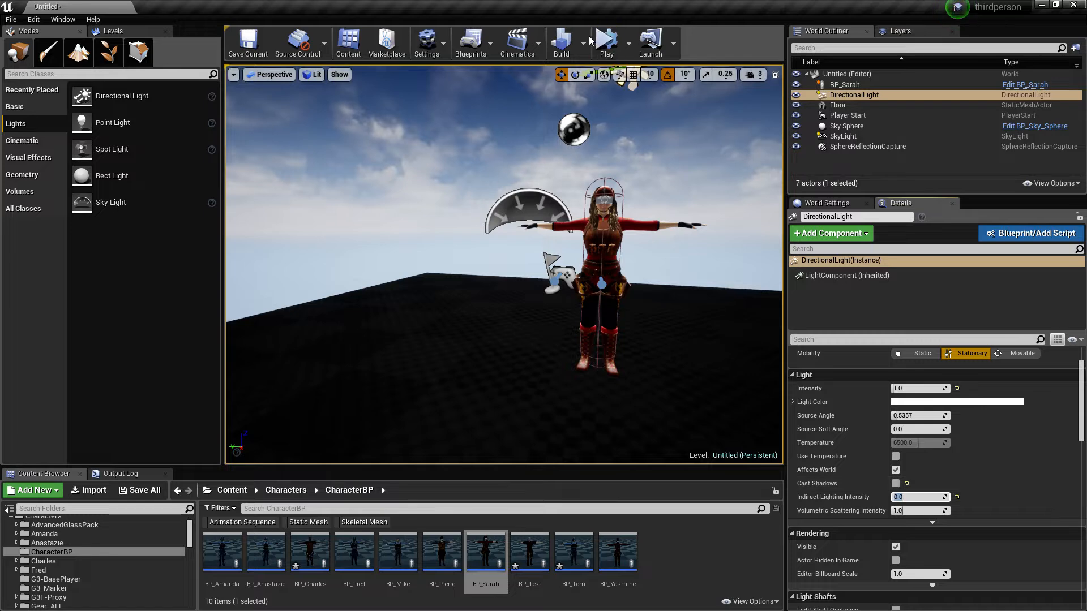
left_click(572, 45)
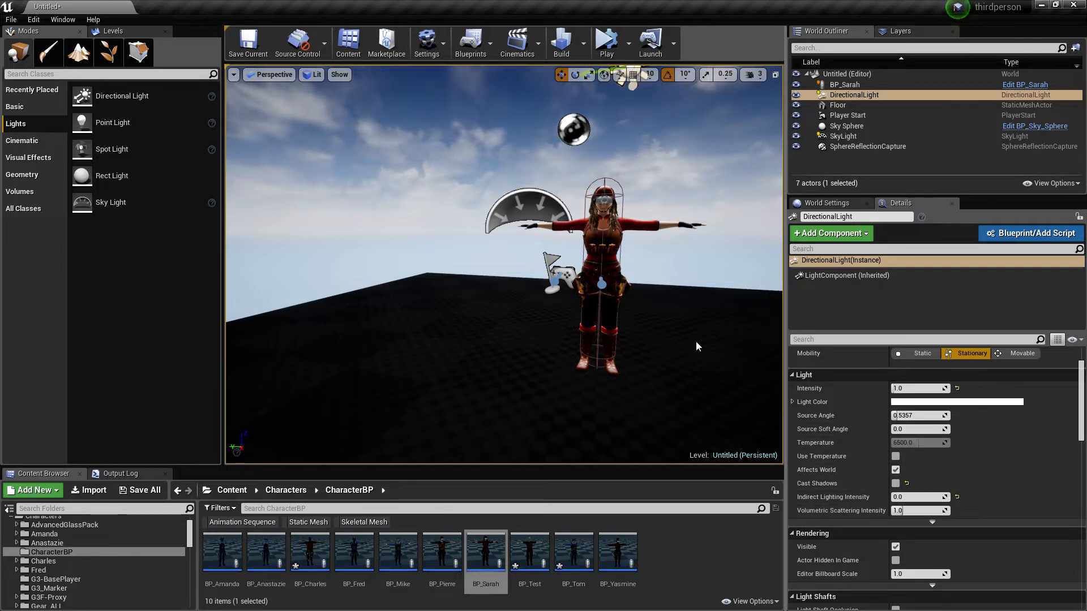
Set the DirectionalLight's Intensity to 0 and rebuild the lighting.
left_click(918, 388)
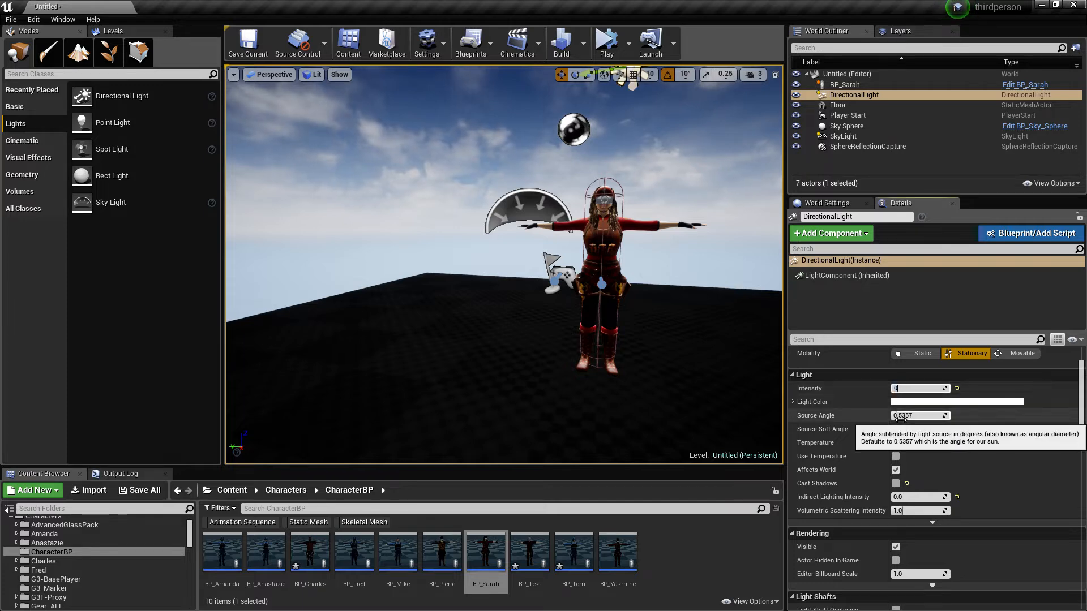
type("0")
key("Return")
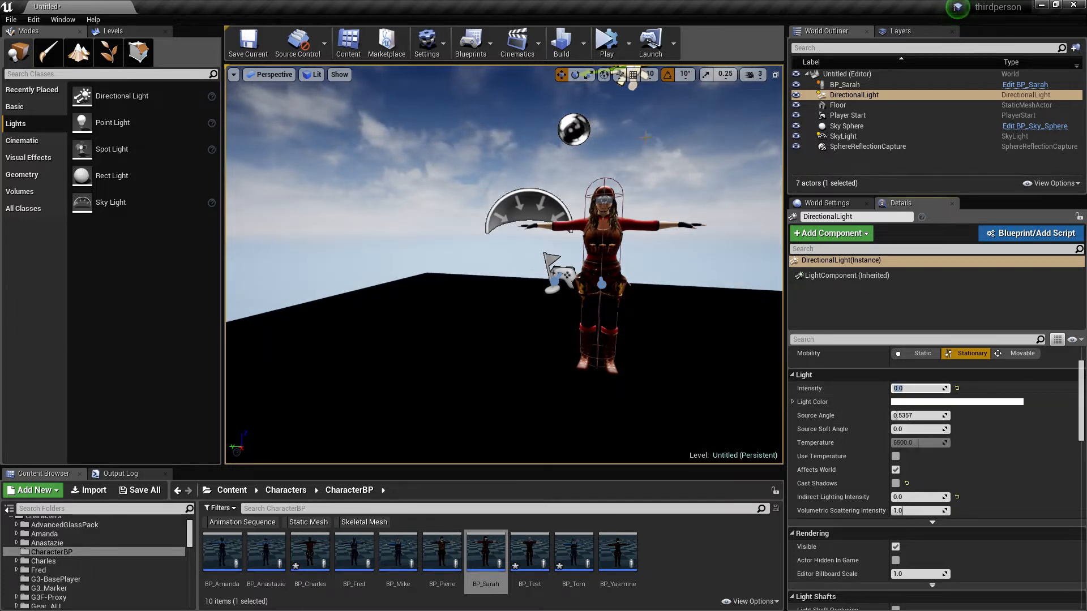
left_click(561, 44)
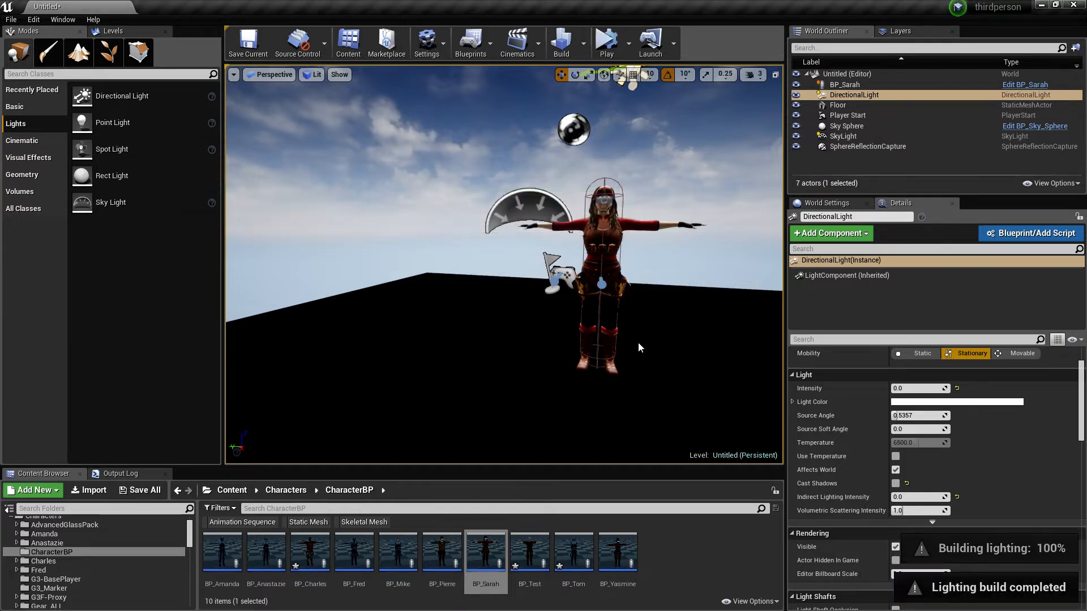
Set the SkyLight's Intensity to 0 and rebuild the lighting.
left_click(616, 226)
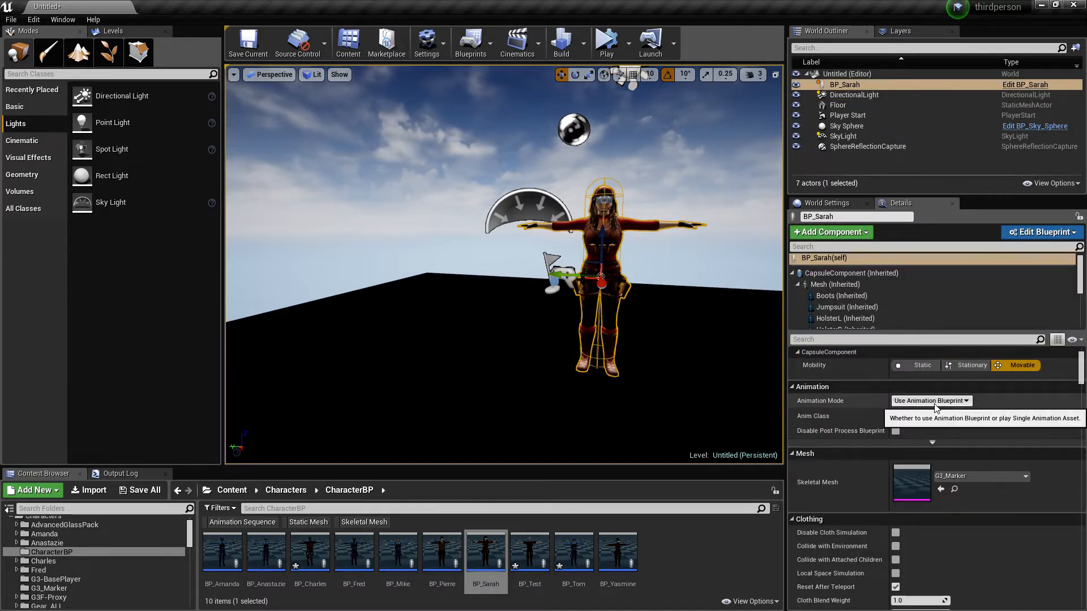
left_click(528, 209)
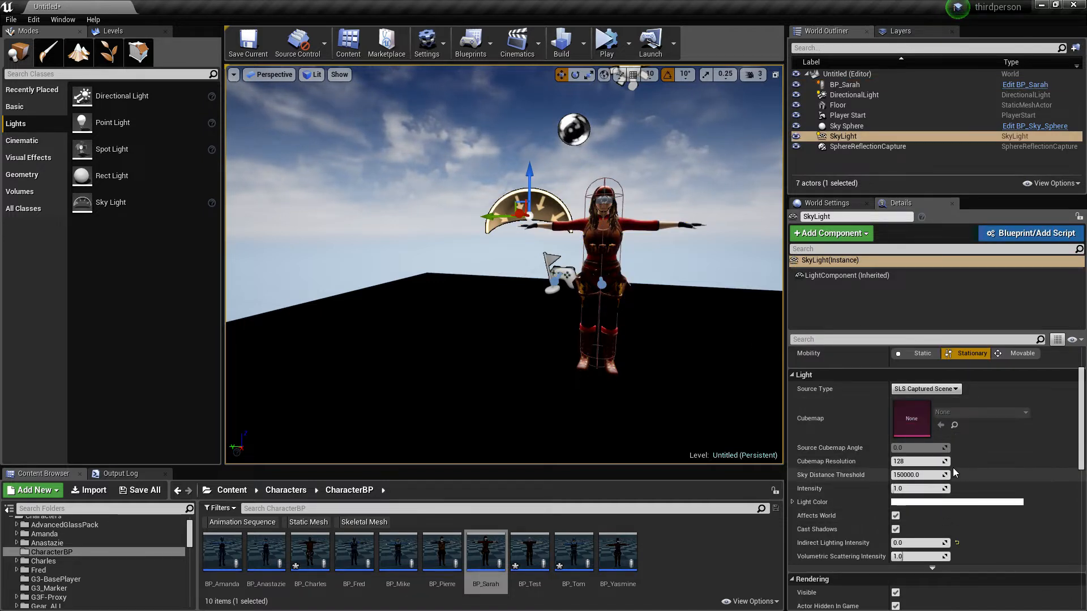
scroll(954, 464, "up", 2)
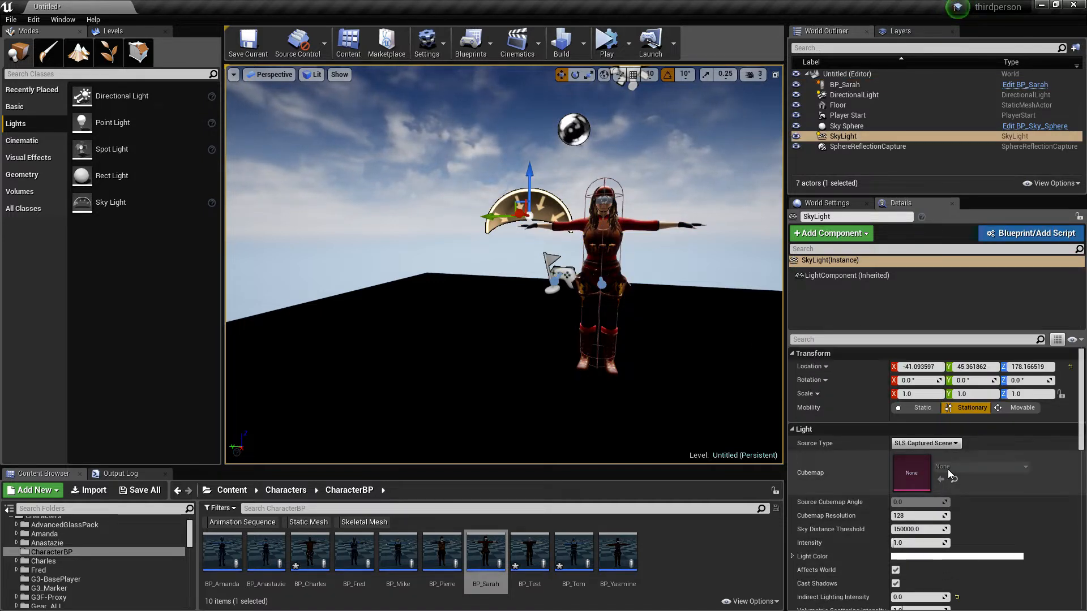
left_click(906, 543)
type("0")
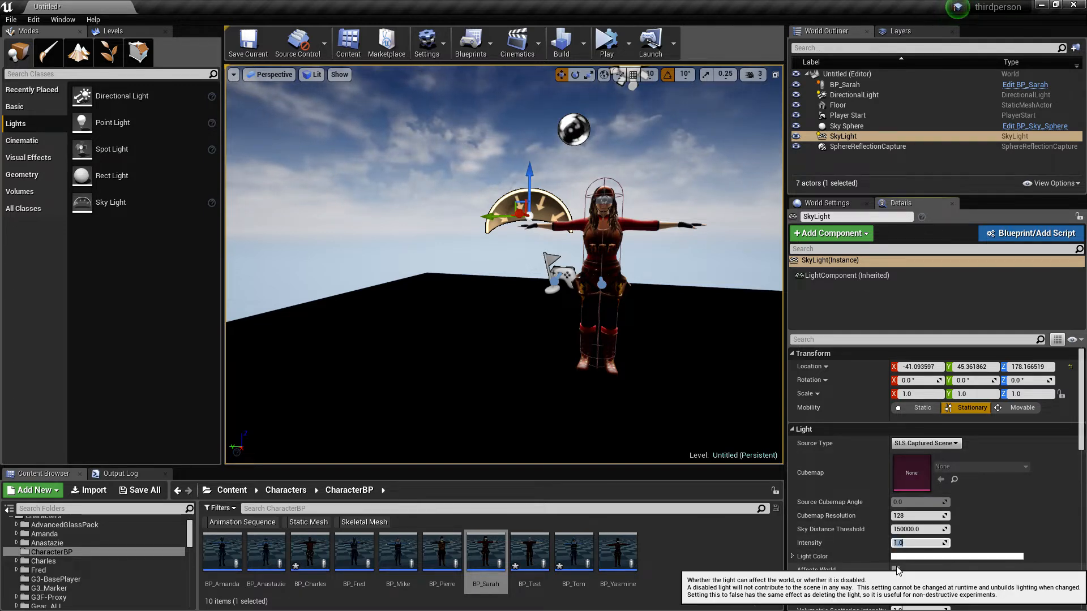
key("Return")
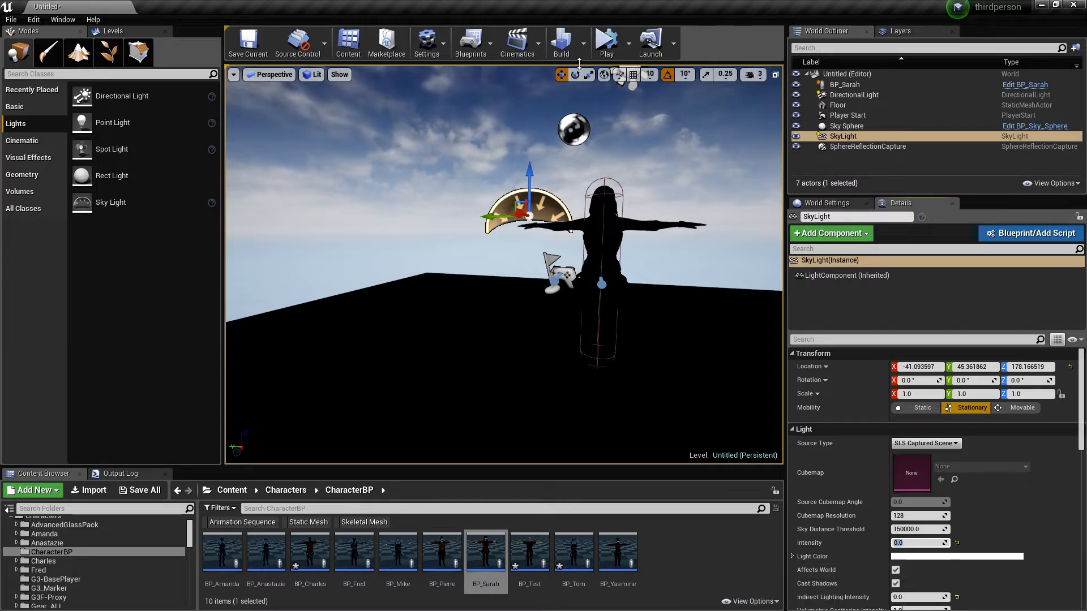
left_click(561, 45)
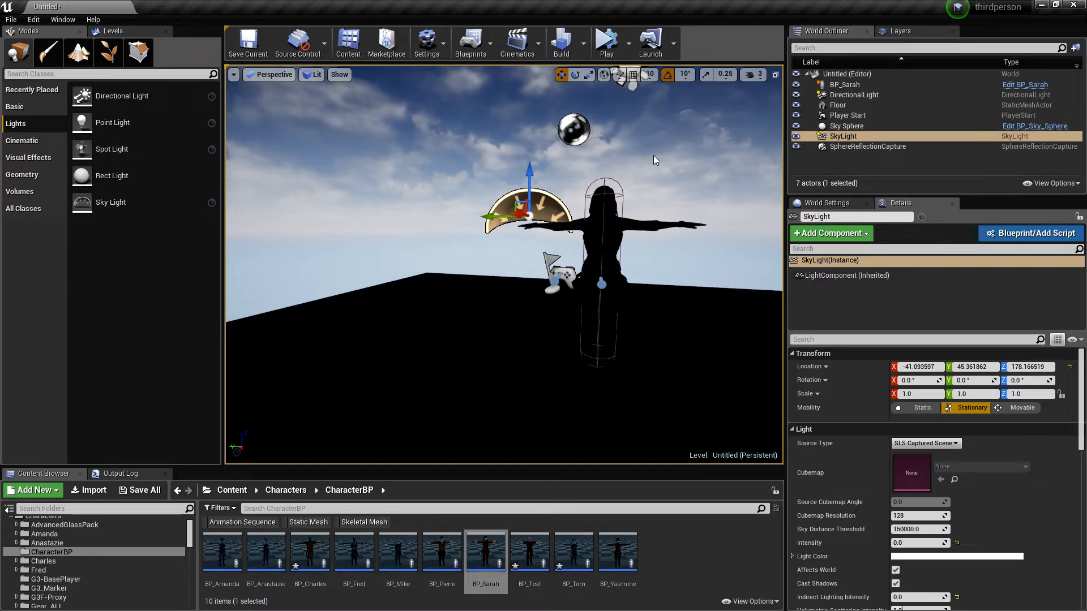
Delete the Sky Sphere to see the scene without it and undo the deletion.
right_click_drag(653, 155, 674, 139)
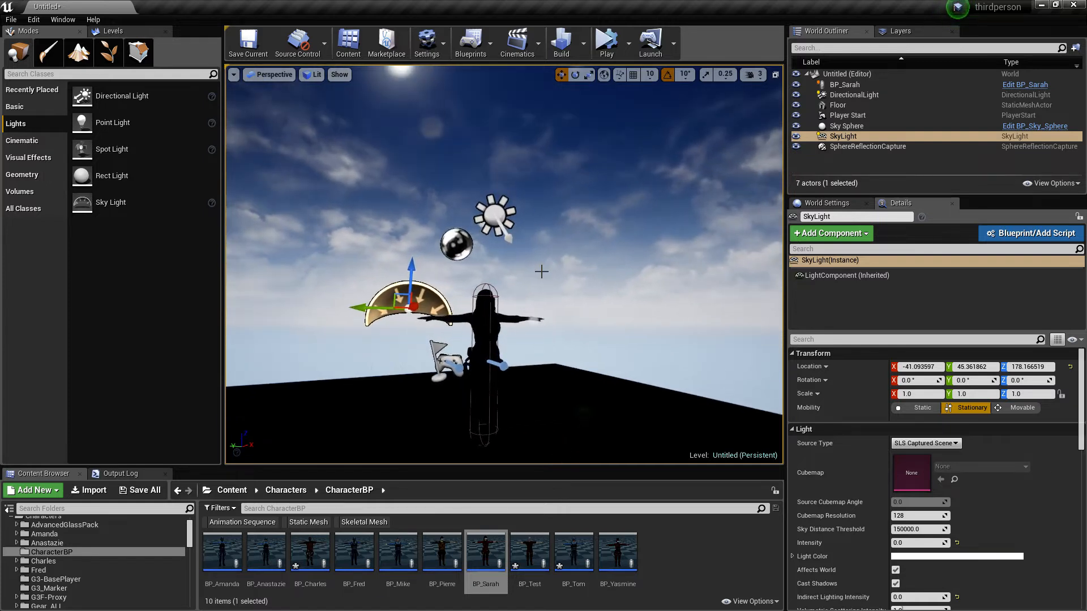
mouse_move(541, 272)
right_mouse_down()
mouse_move(532, 286)
mouse_move(526, 279)
right_mouse_up()
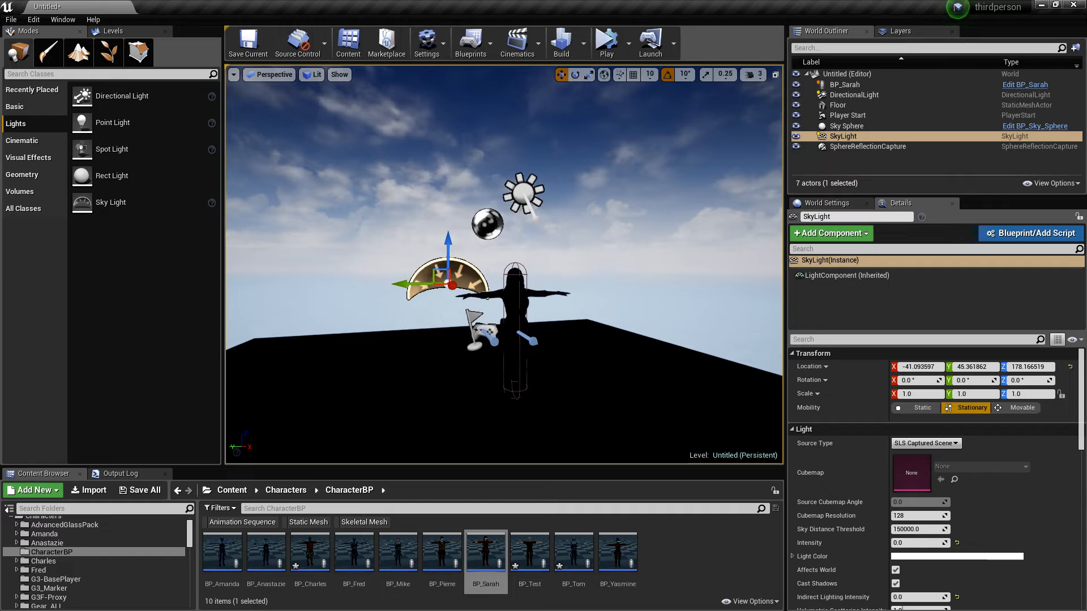
left_click(530, 195)
right_click_drag(741, 345, 712, 347)
left_click(545, 152)
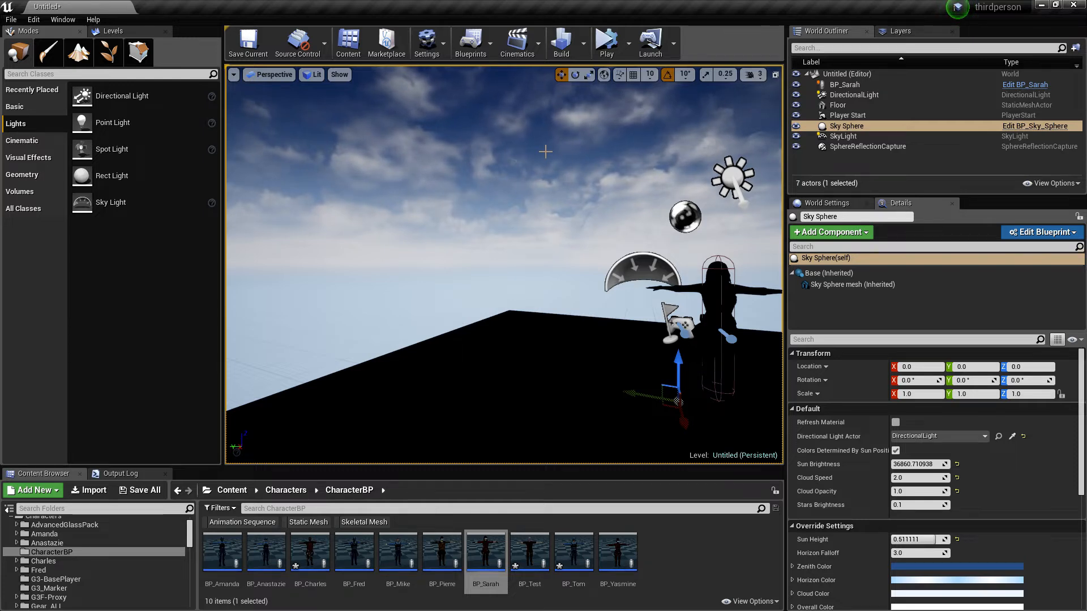
key("Delete")
right_click_drag(544, 184, 634, 224)
key("ctrl+z")
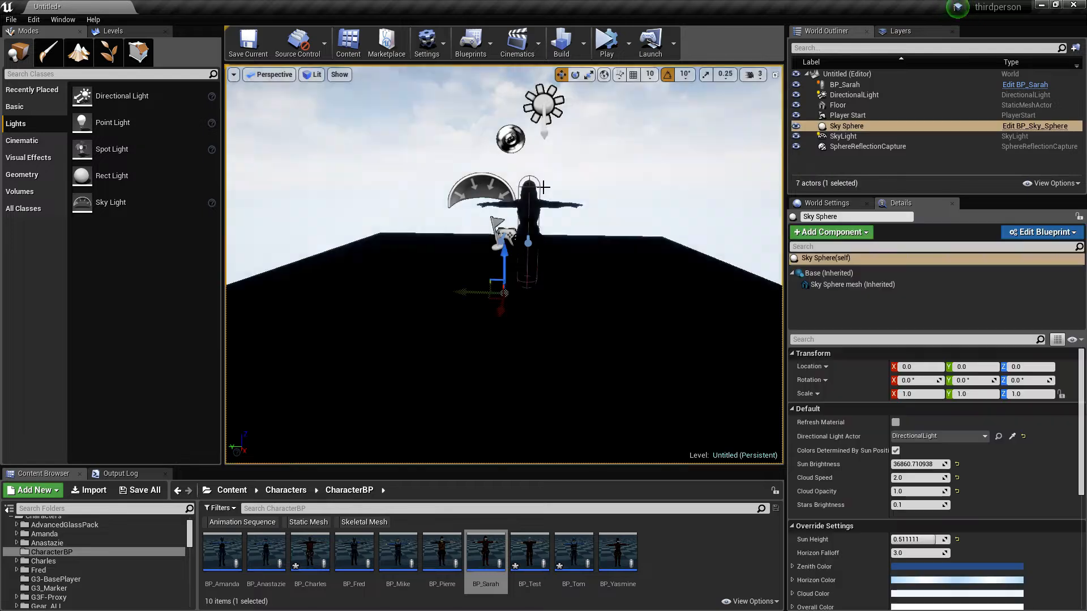
Examine the character, floor and sky from several angles and distances with both lights at zero intensity.
right_click_drag(543, 188, 381, 91)
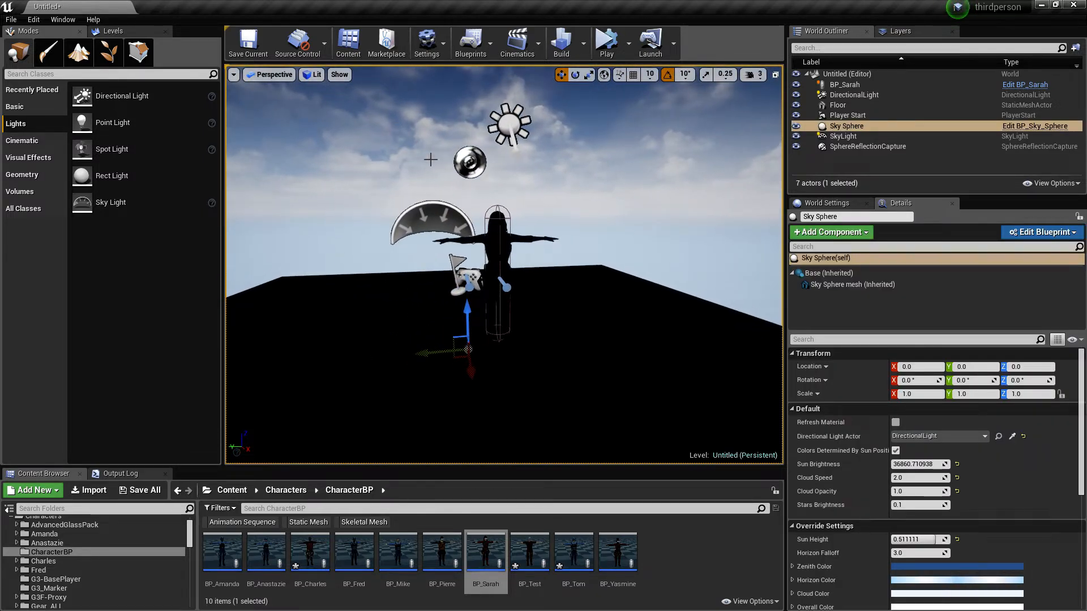
right_click_drag(527, 120, 559, 137)
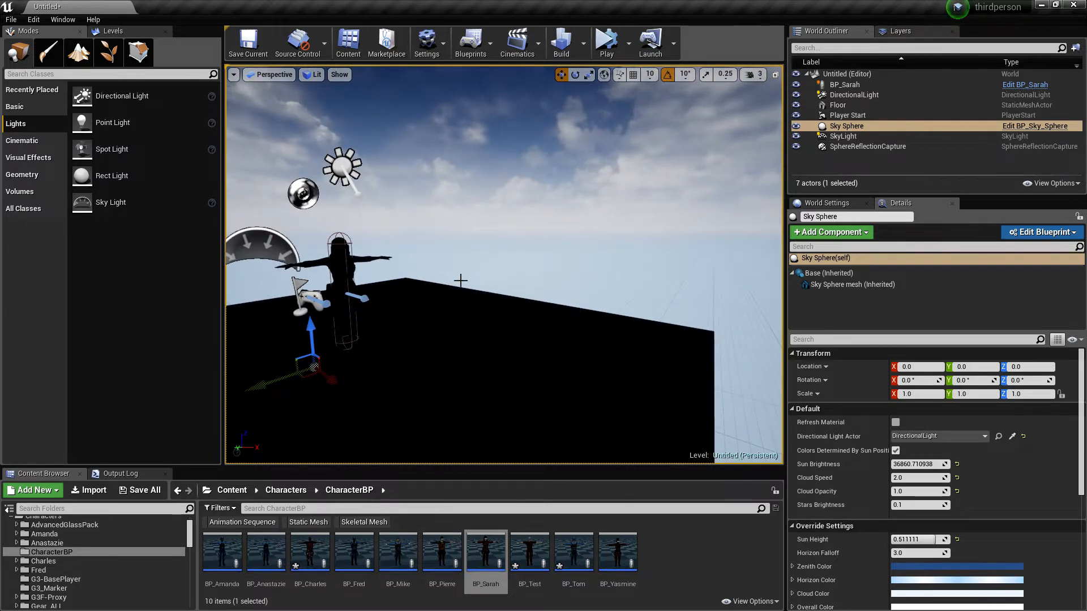
right_click_drag(481, 219, 452, 204)
key("w")
left_click(403, 151)
right_click_drag(513, 279, 527, 277)
key("s")
left_click(601, 242)
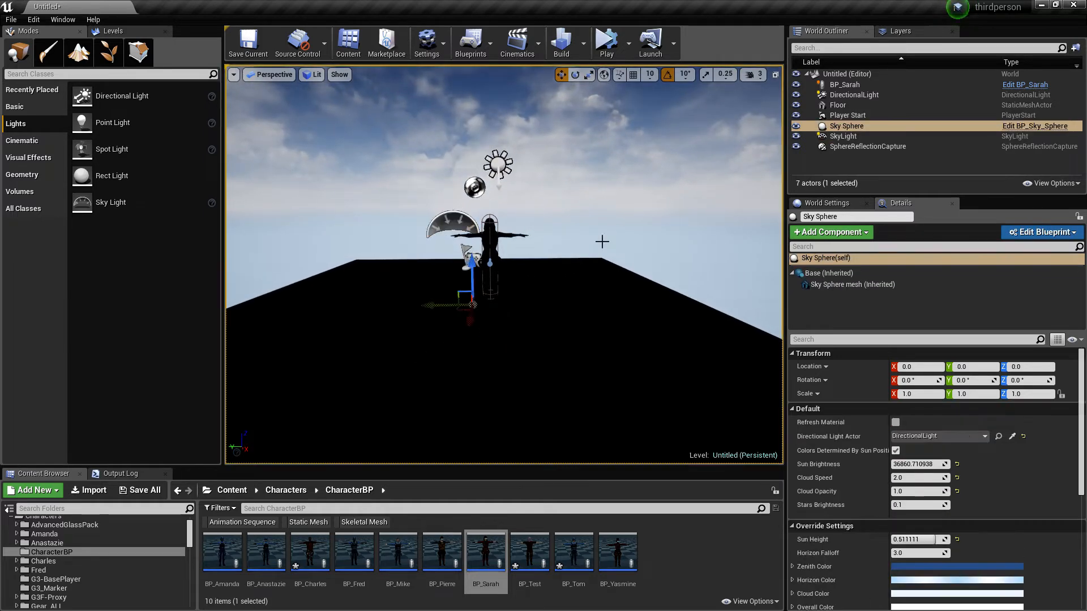
mouse_move(599, 304)
right_mouse_down()
mouse_move(610, 271)
mouse_move(599, 305)
right_mouse_up()
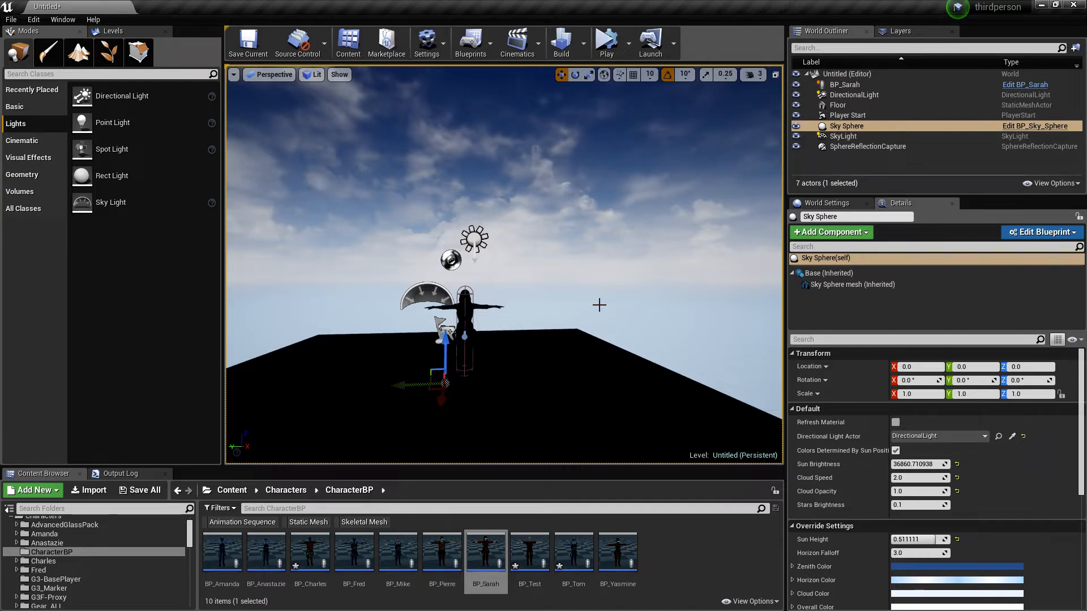
right_click_drag(589, 299, 501, 321)
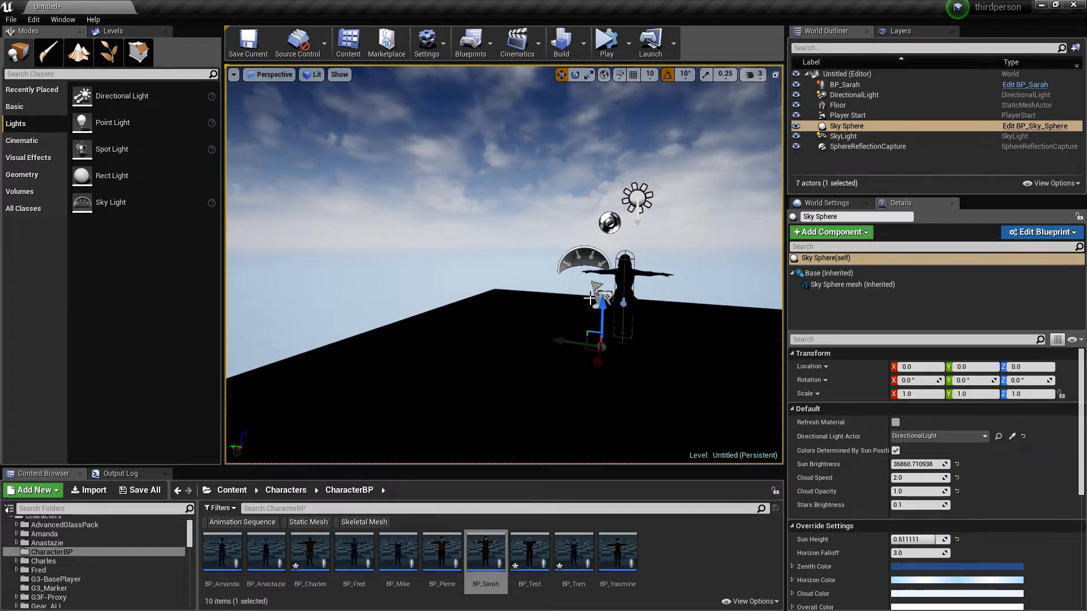
right_click_drag(590, 300, 547, 294)
key("w")
key("s")
key("d")
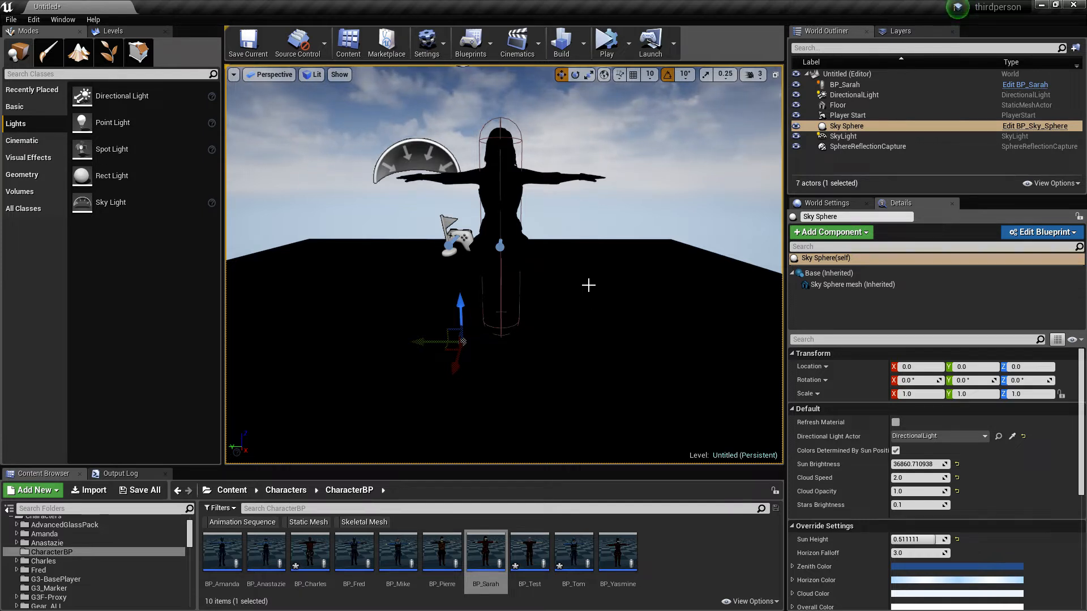
right_click_drag(587, 286, 603, 201)
key("w")
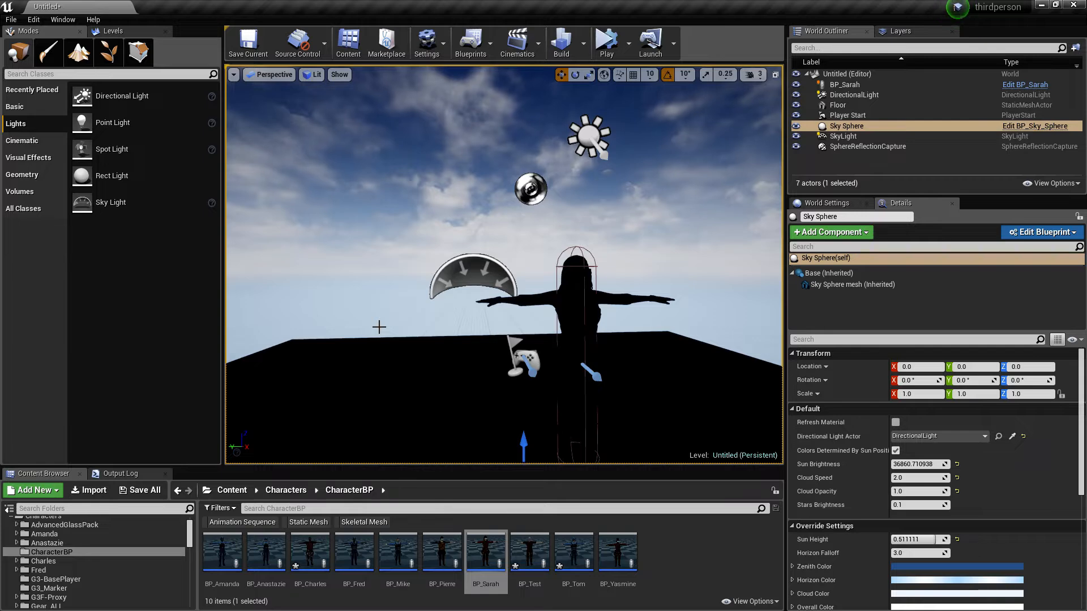
right_click_drag(356, 296, 468, 318)
key("s")
key("w")
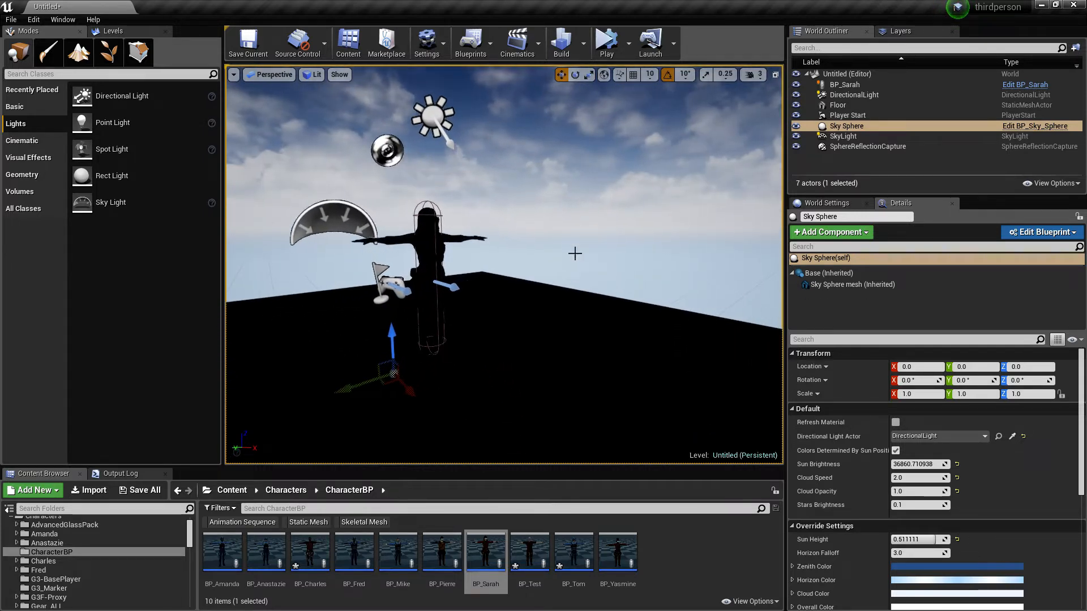
right_click_drag(487, 282, 427, 309)
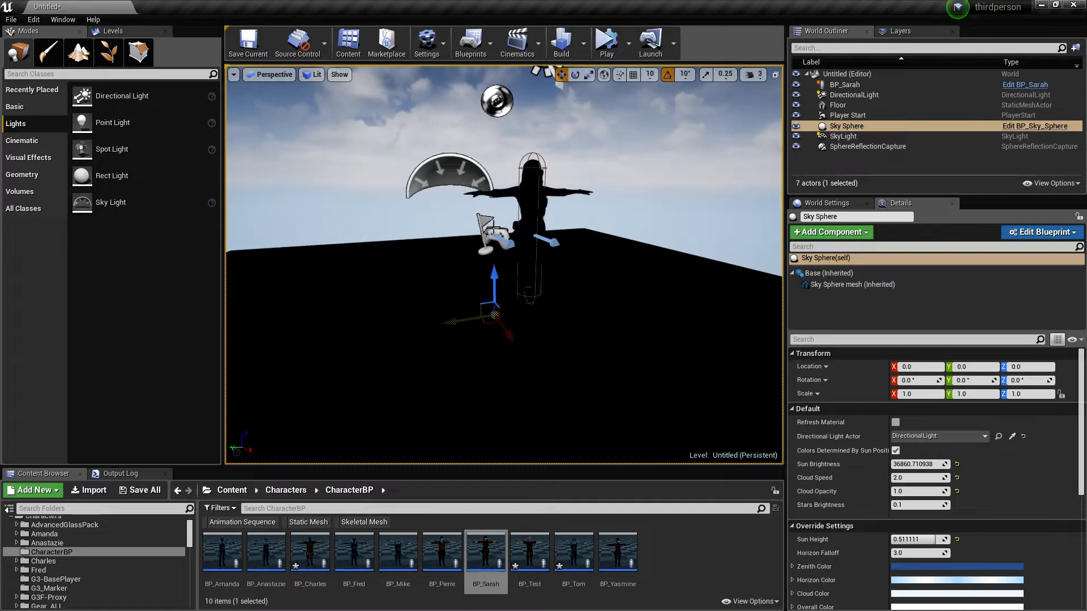
Turn on Cast Shadows for the DirectionalLight.
left_click(454, 164)
right_click_drag(570, 176, 570, 141)
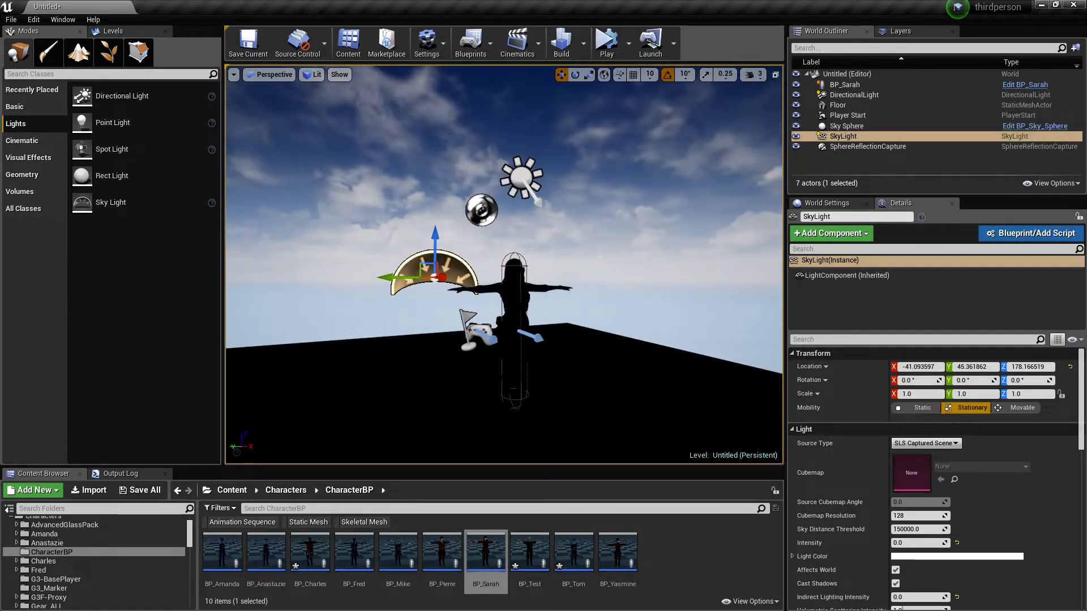
left_click(521, 177)
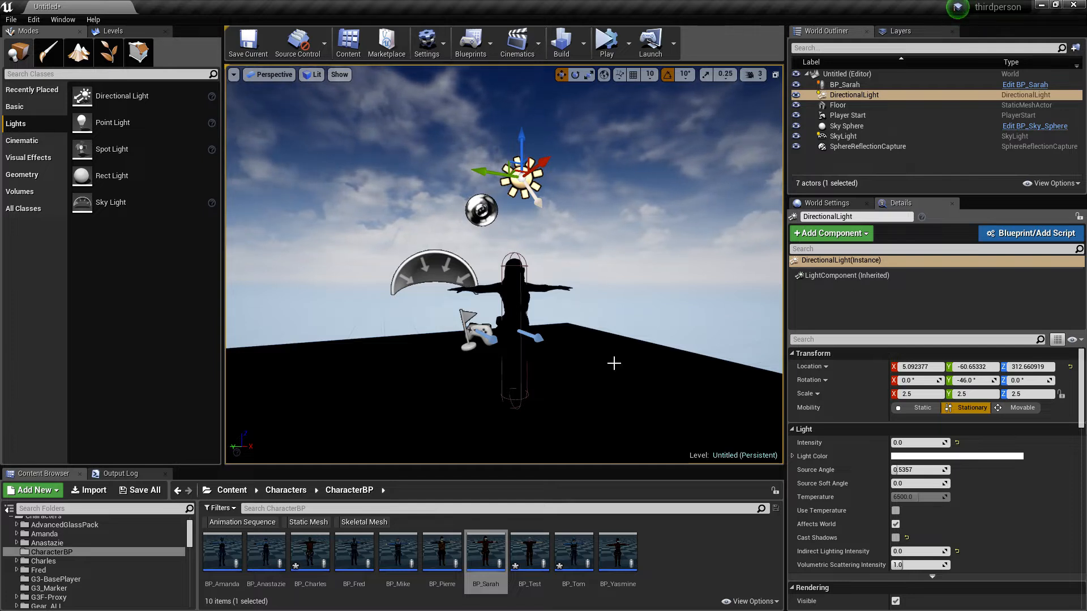
left_click(895, 538)
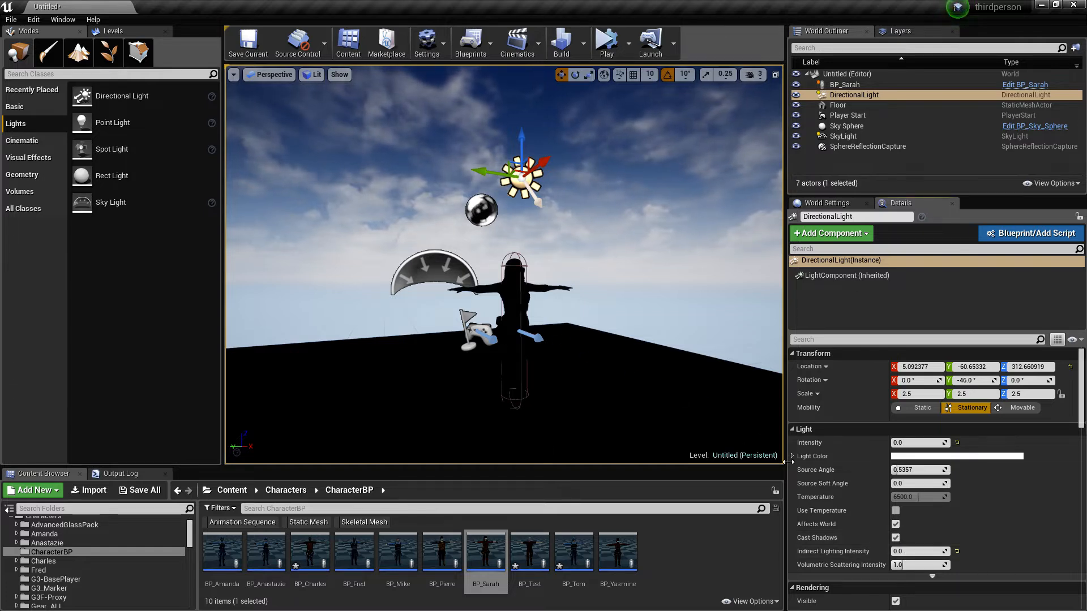
Turn off Cast Shadows for the SkyLight and rebuild the lighting.
left_click(435, 272)
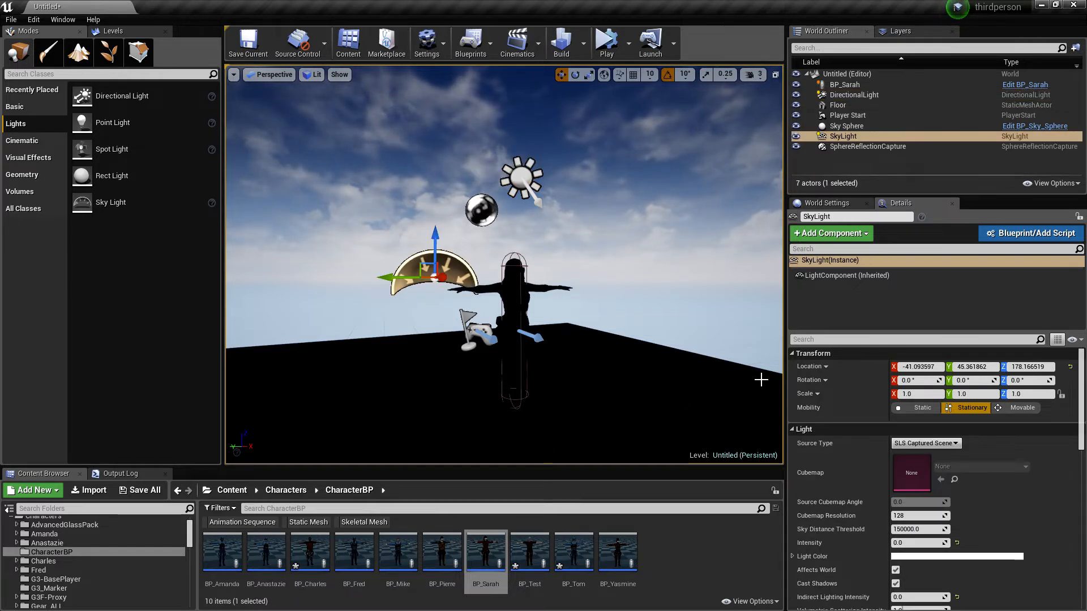
left_click(896, 583)
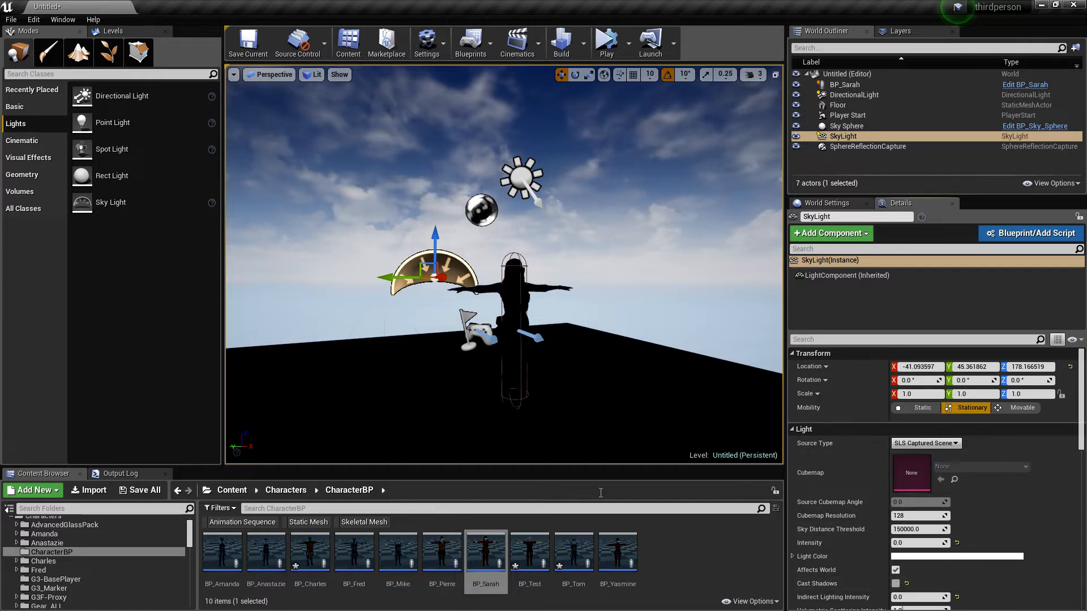
left_click(562, 50)
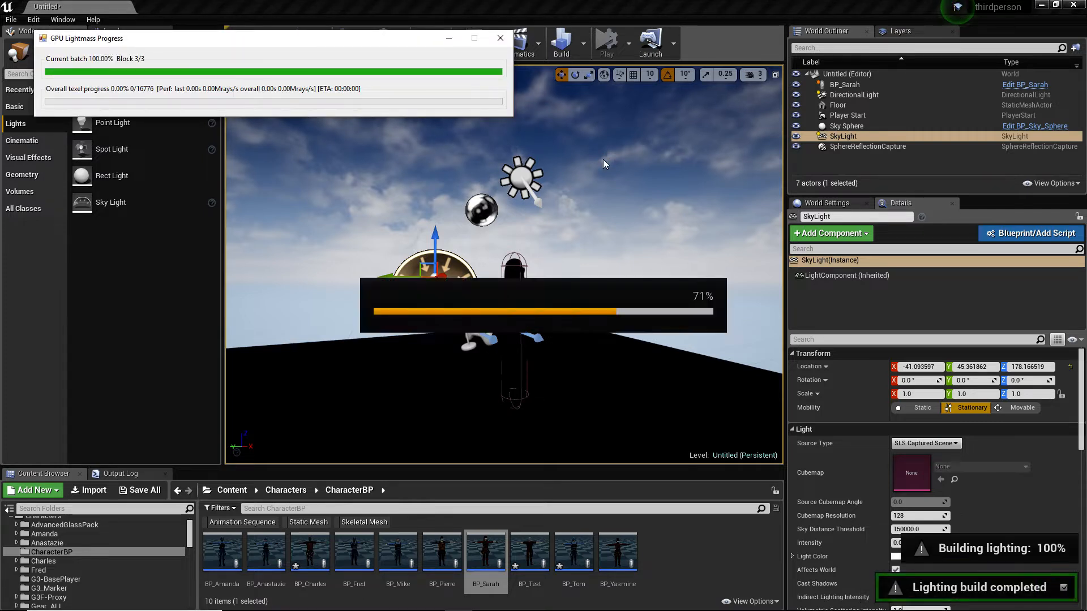
right_click_drag(636, 201, 585, 316)
scroll(635, 202, "down", 3)
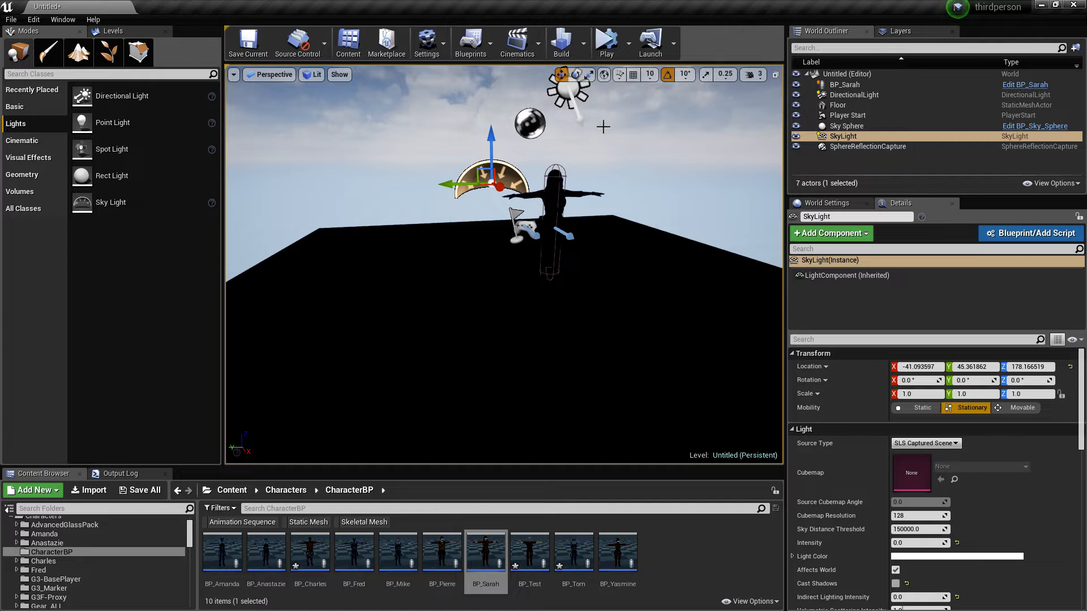
Review the DirectionalLight's rendering, light shaft, distance field shadow and Lightmass settings.
left_click(571, 96)
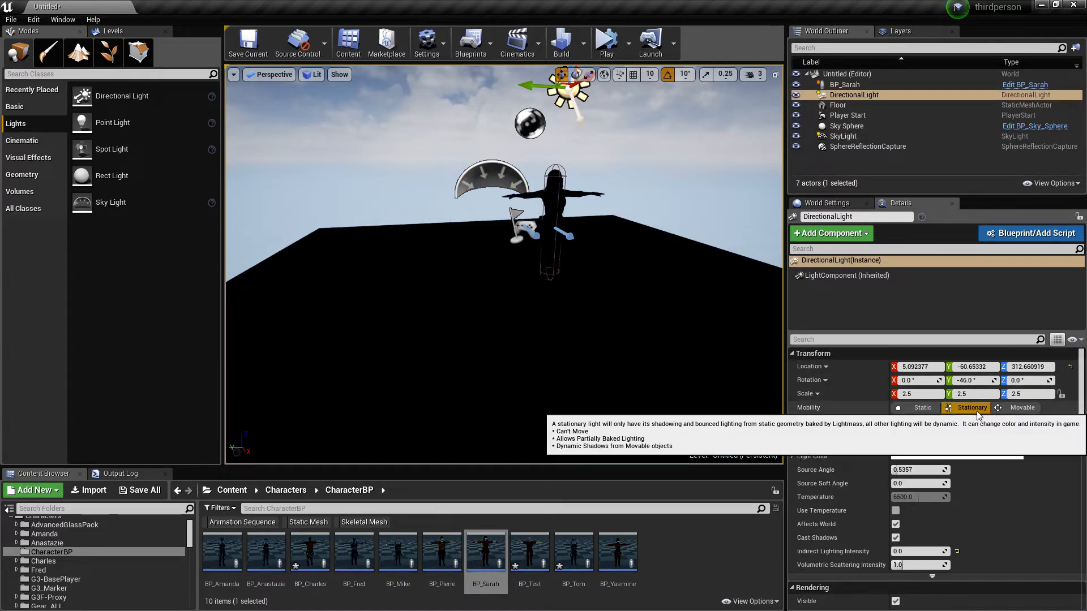
scroll(948, 451, "down", 3)
scroll(949, 451, "down", 2)
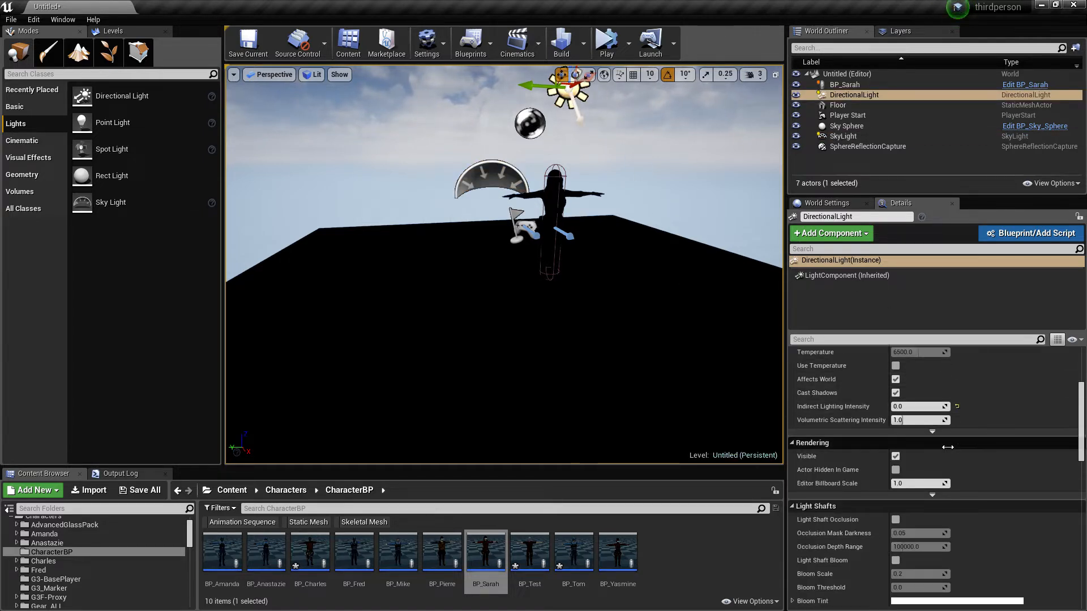
scroll(947, 447, "down", 4)
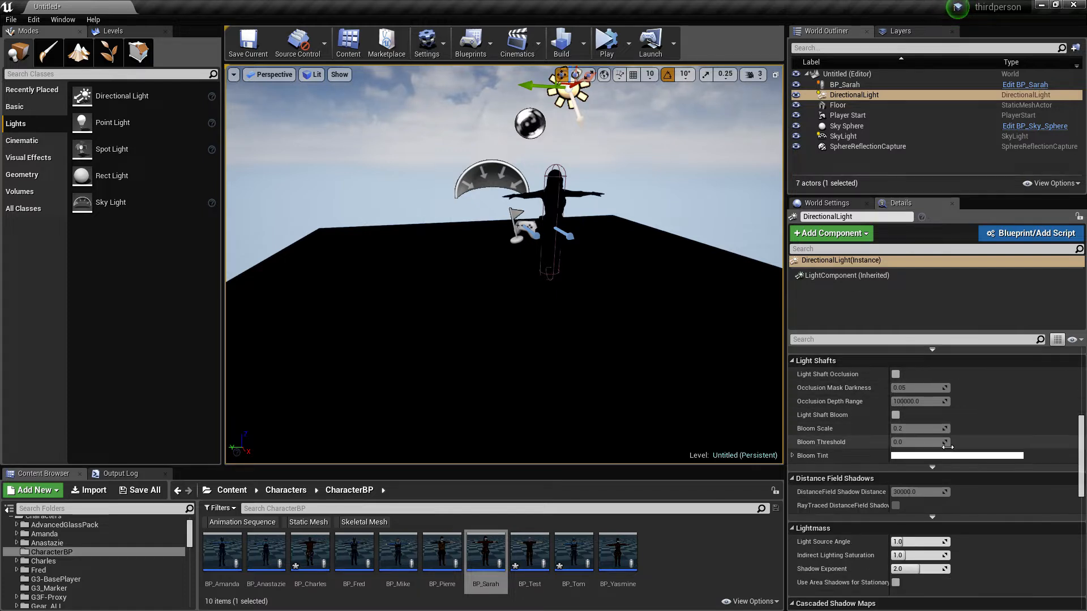
Set the SkyLight's Source Type to SLS Specified Cubemap and assign the CloudySky1 cubemap.
left_click(492, 182)
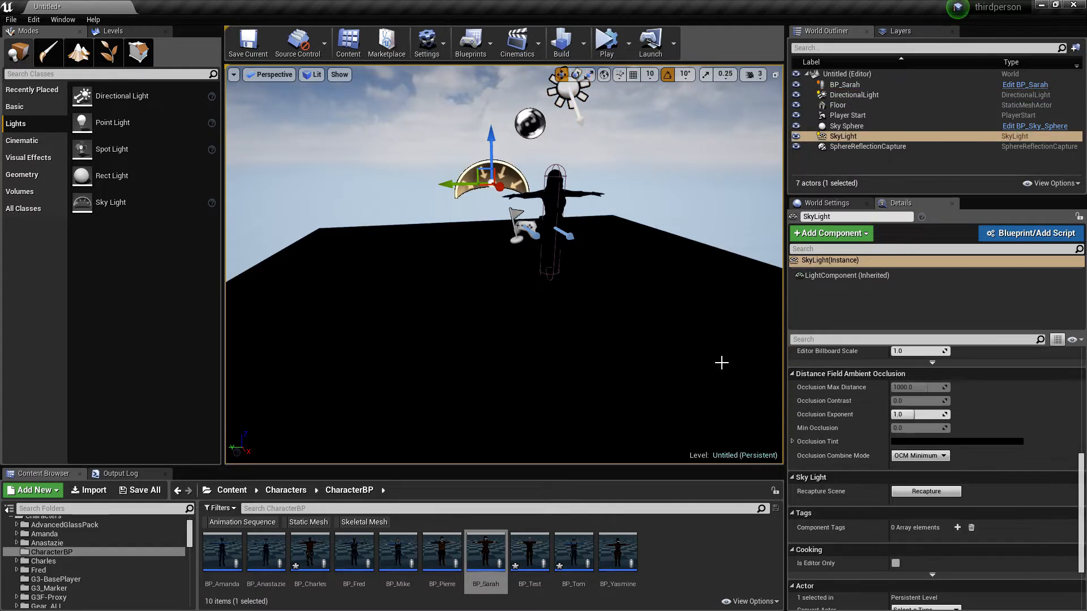
scroll(1036, 453, "down", 3)
scroll(1030, 452, "up", 6)
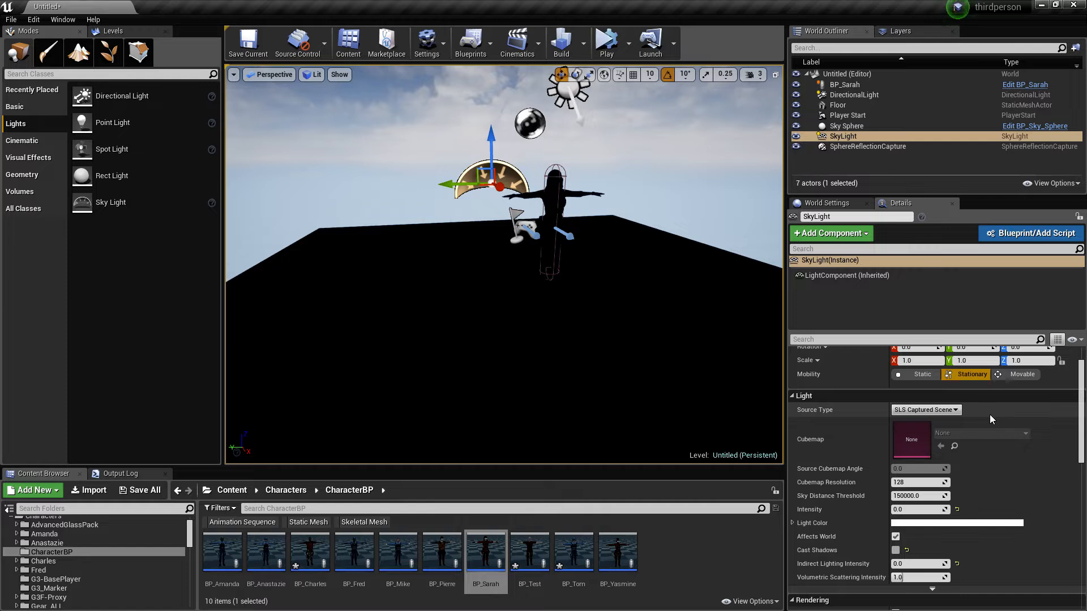
left_click(926, 410)
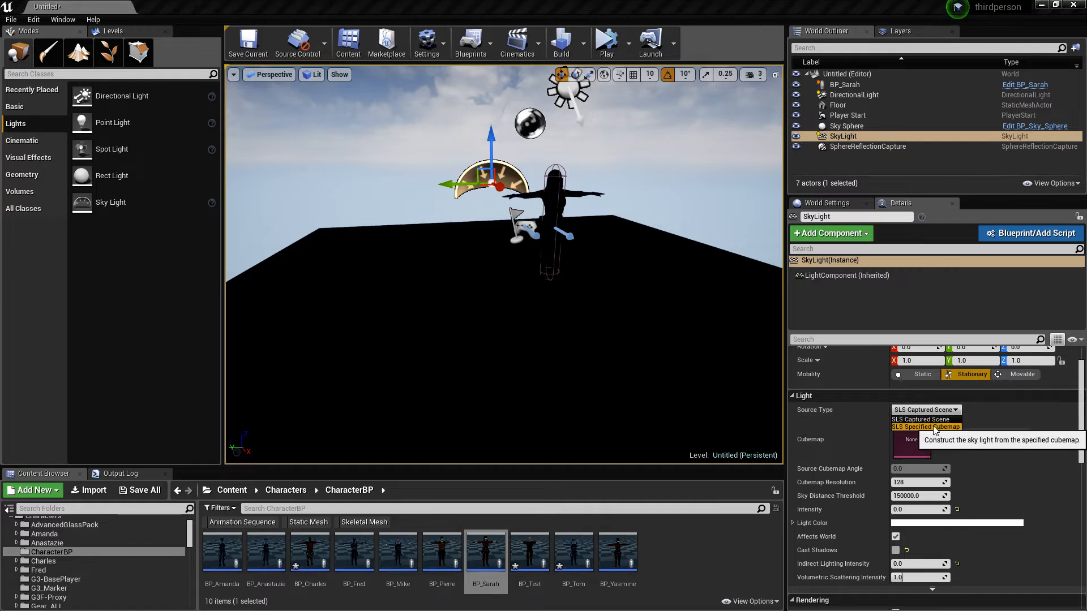
left_click(935, 427)
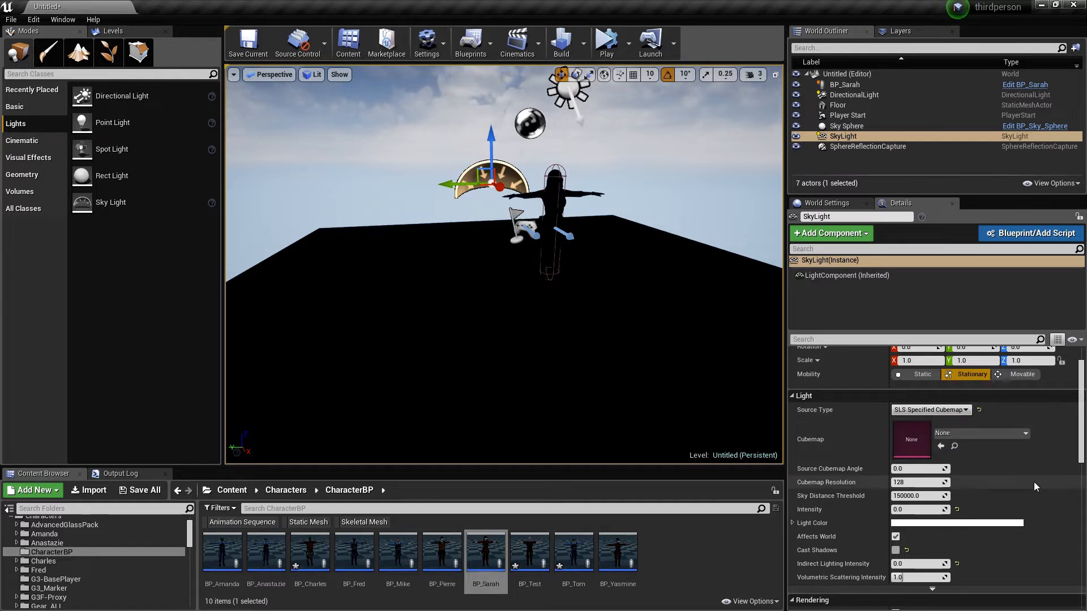
left_click(985, 434)
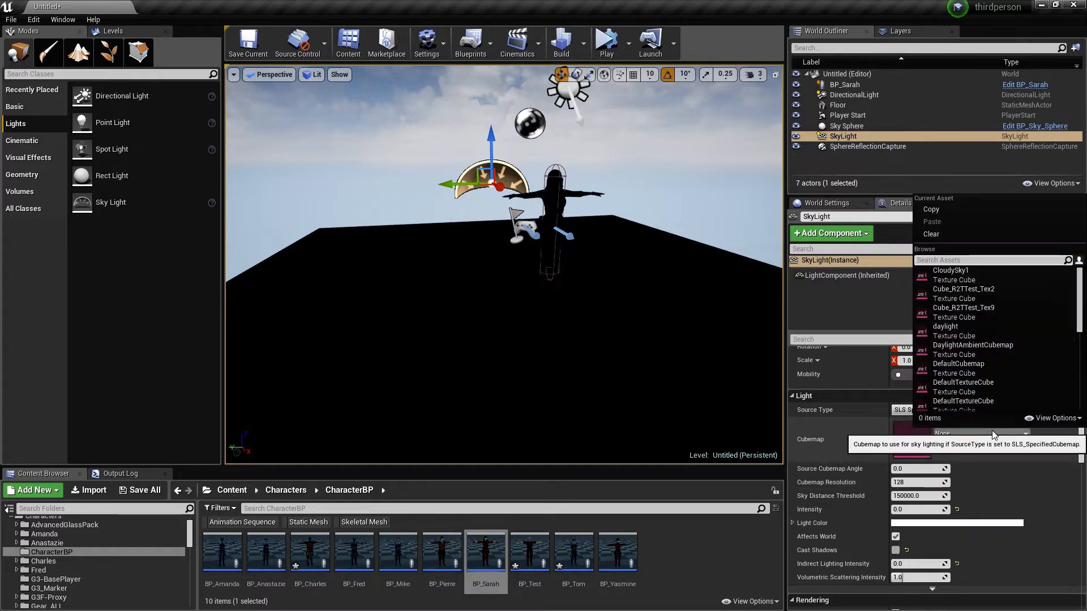
left_click(949, 274)
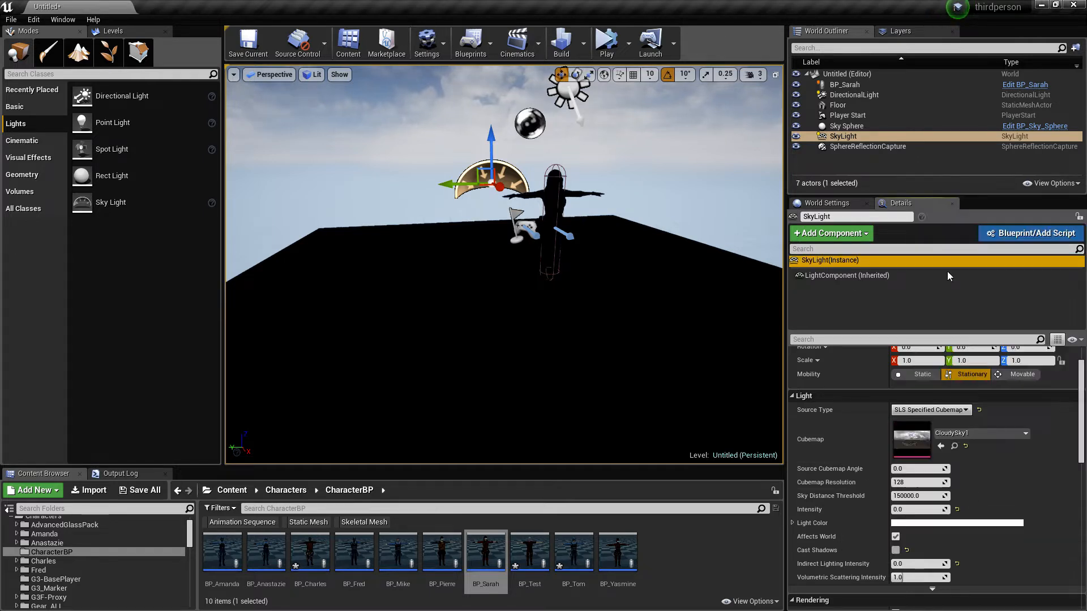
Raise the SkyLight's Intensity from zero to about 3.24 and rebuild the lighting.
right_click_drag(623, 294, 696, 291)
right_click_drag(436, 240, 384, 235)
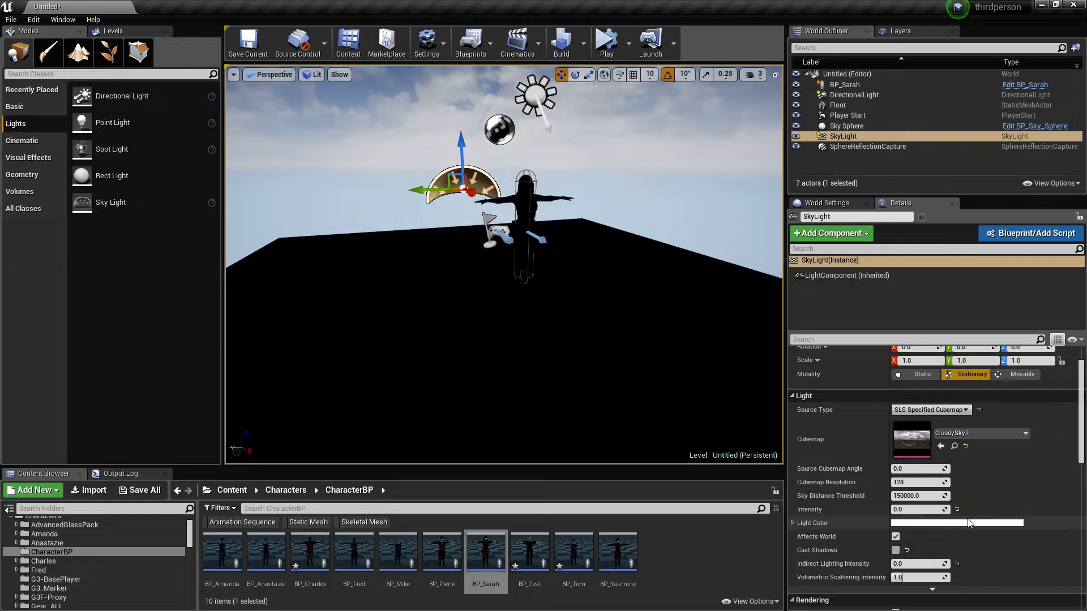
mouse_move(901, 509)
left_mouse_down()
mouse_move(920, 510)
mouse_move(899, 510)
left_mouse_up()
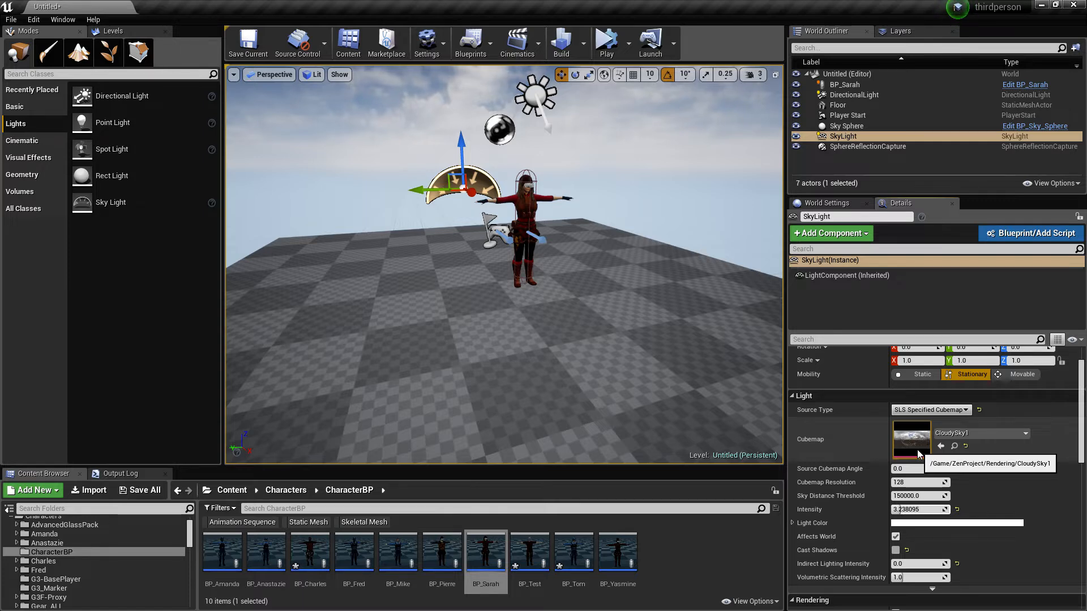
right_click_drag(572, 265, 566, 209)
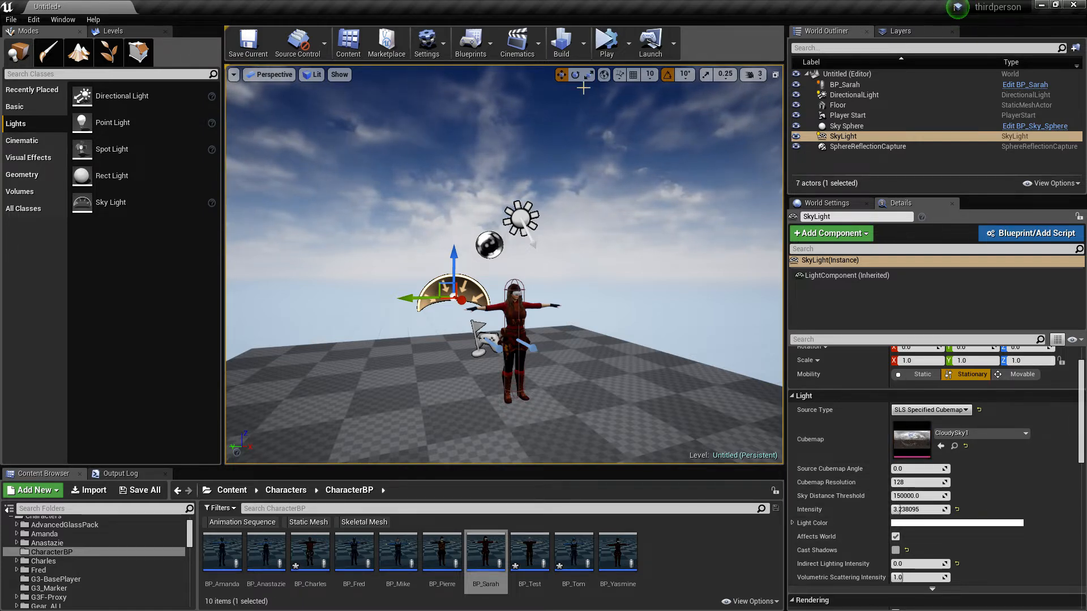
left_click(561, 43)
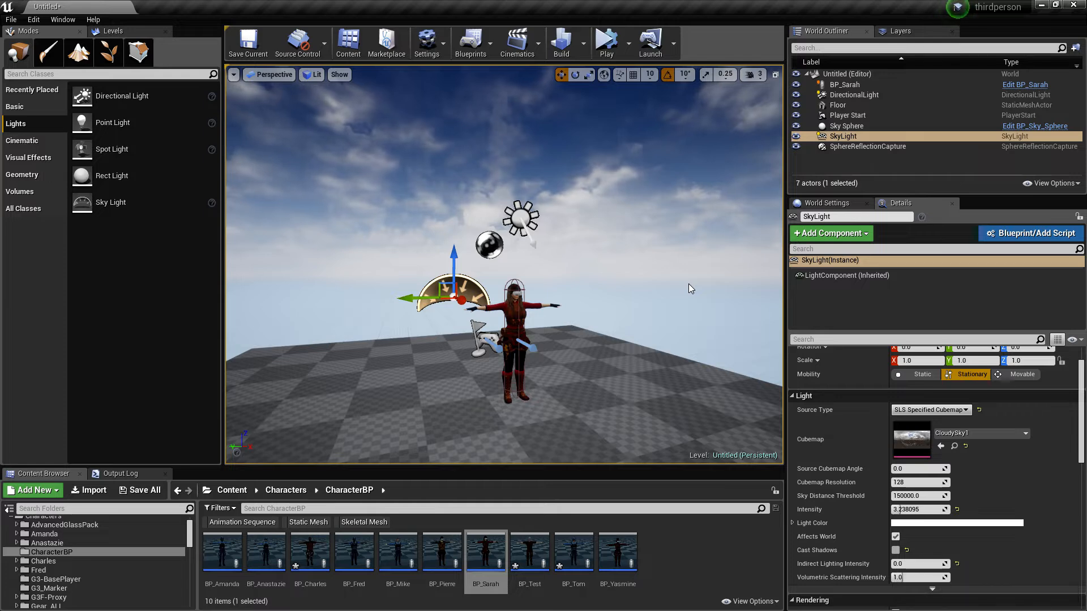
Turn on Cast Shadows for the SkyLight and rebuild the lighting.
right_click_drag(613, 321, 588, 371)
key("w")
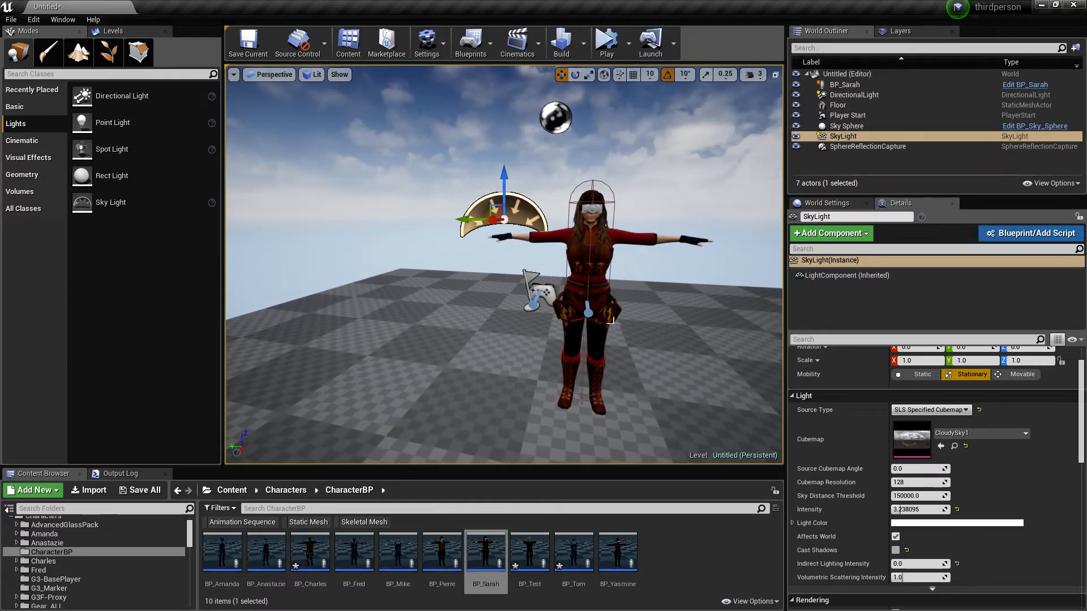
key("s")
right_click_drag(614, 320, 775, 329)
key("a")
key("w")
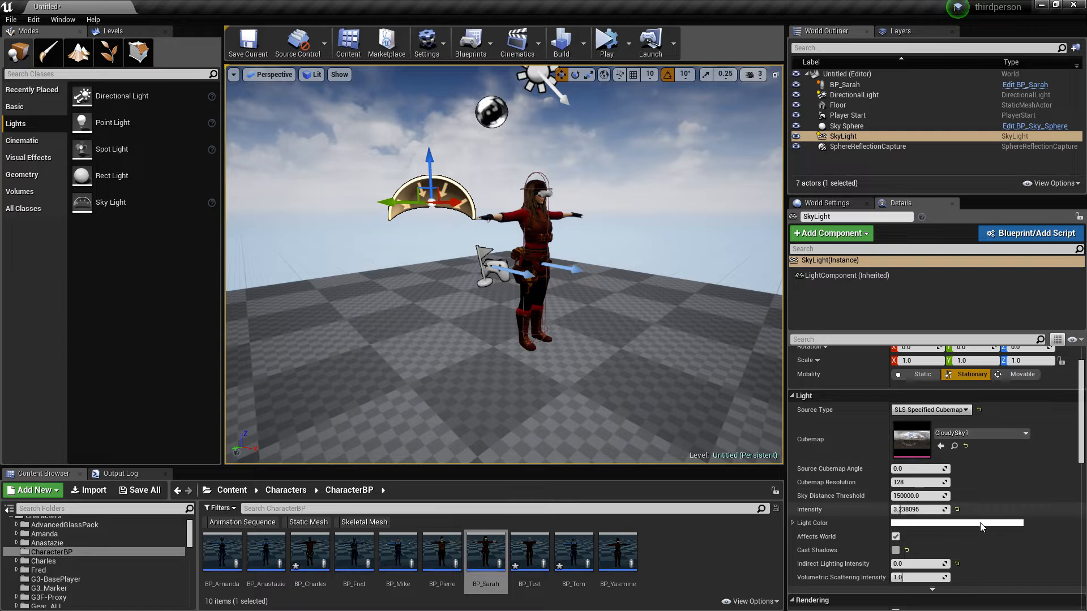
left_click(895, 550)
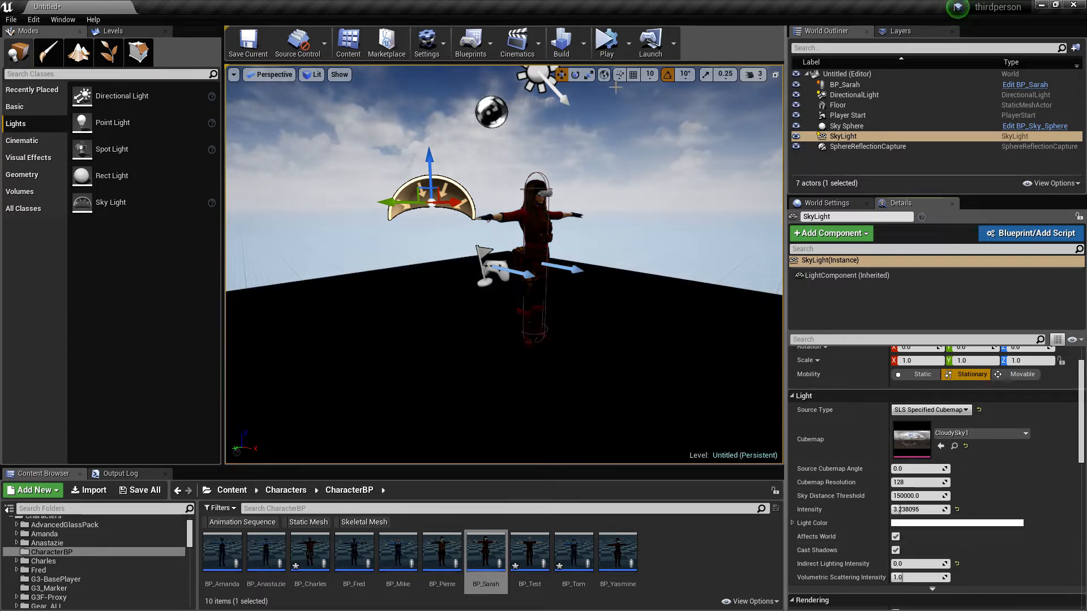
left_click(561, 42)
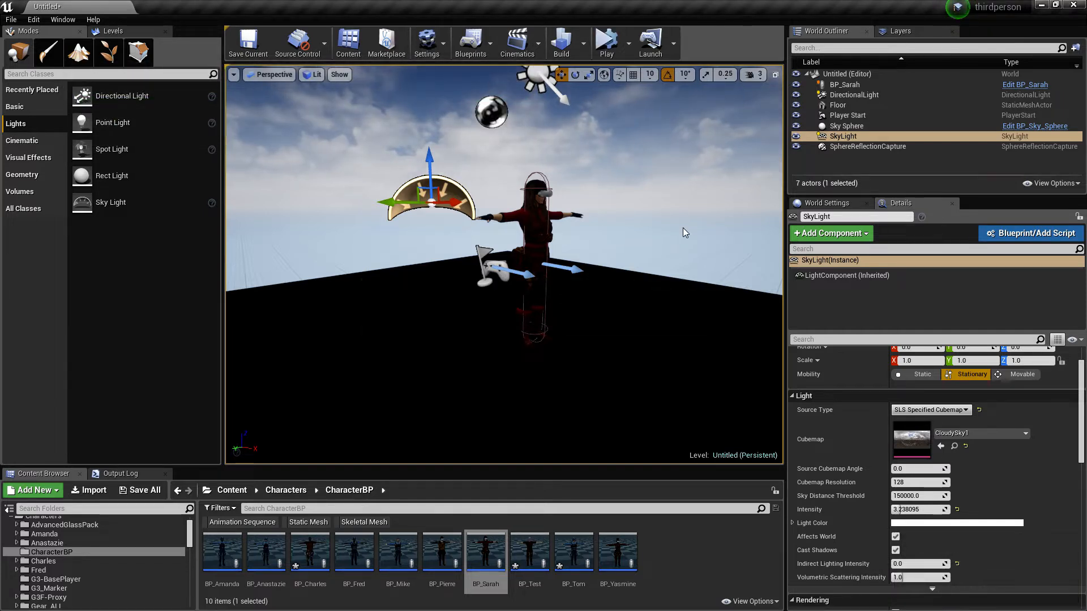
Set the SkyLight's Intensity to 20, then reduce it slightly to about 19.24.
right_click_drag(682, 228, 665, 253)
key("s")
key("w")
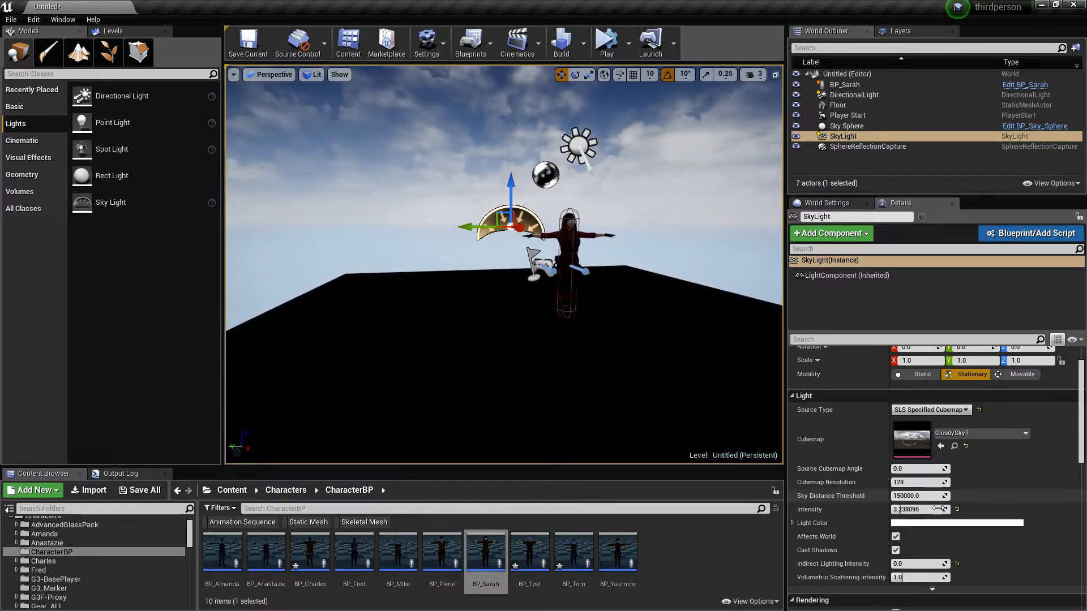
left_click(916, 511)
type("20")
key("Return")
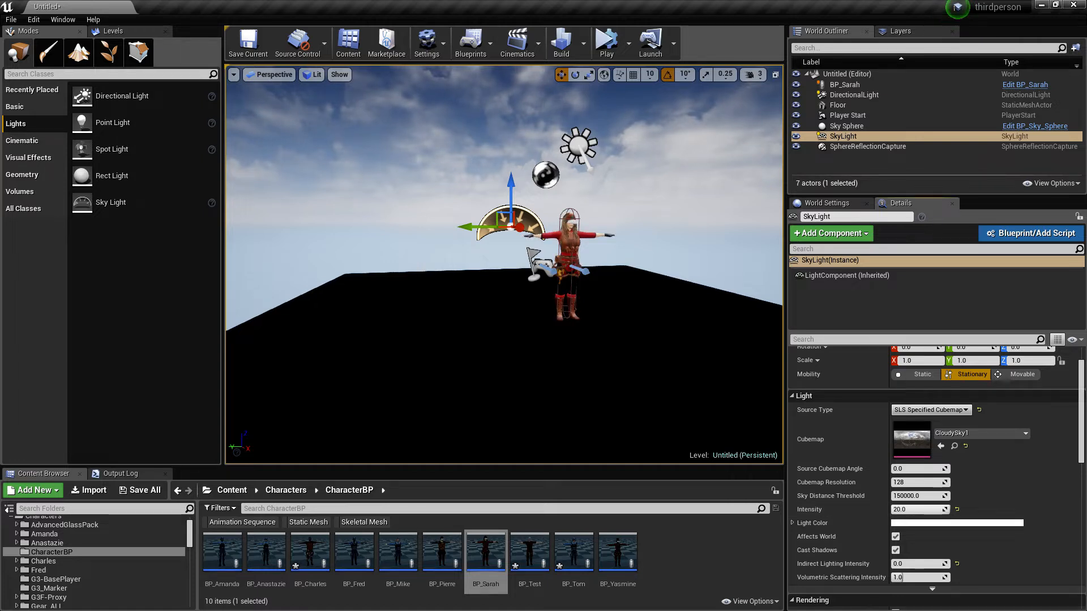
mouse_move(942, 510)
left_mouse_down()
mouse_move(892, 510)
mouse_move(944, 509)
left_mouse_up()
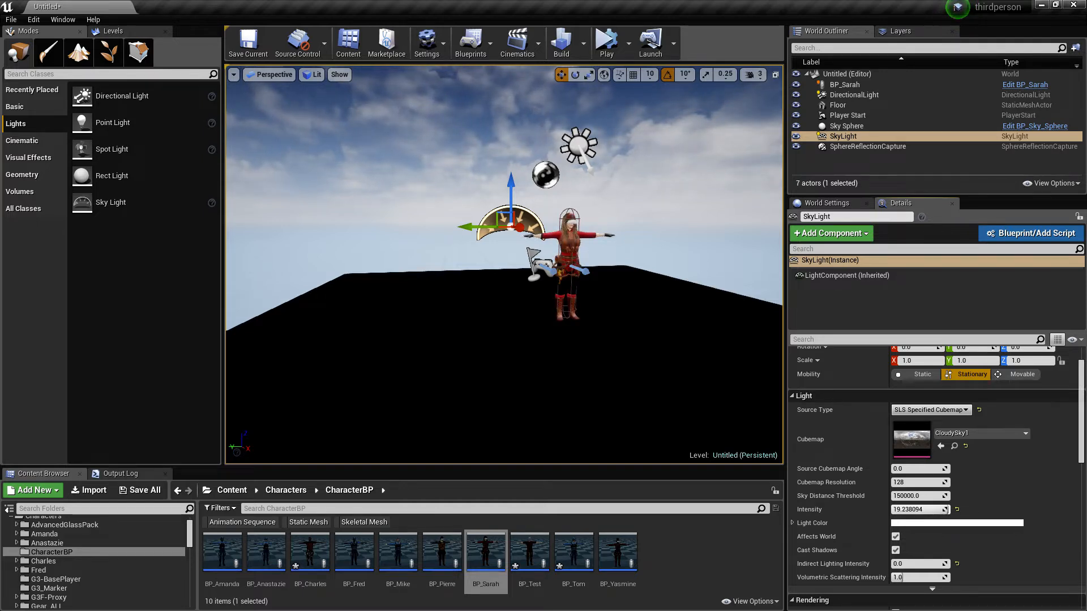
View the character up close while setting the SkyLight's Intensity to 0, then raising it to about 11.05.
left_click_drag(504, 340, 537, 238)
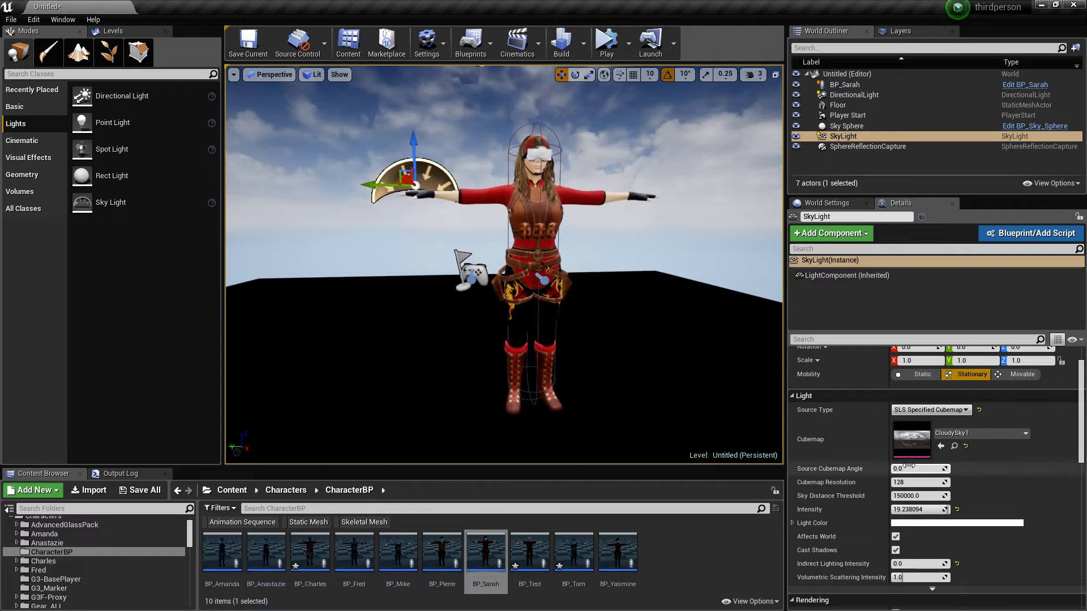
left_click(912, 509)
type("0")
key("Return")
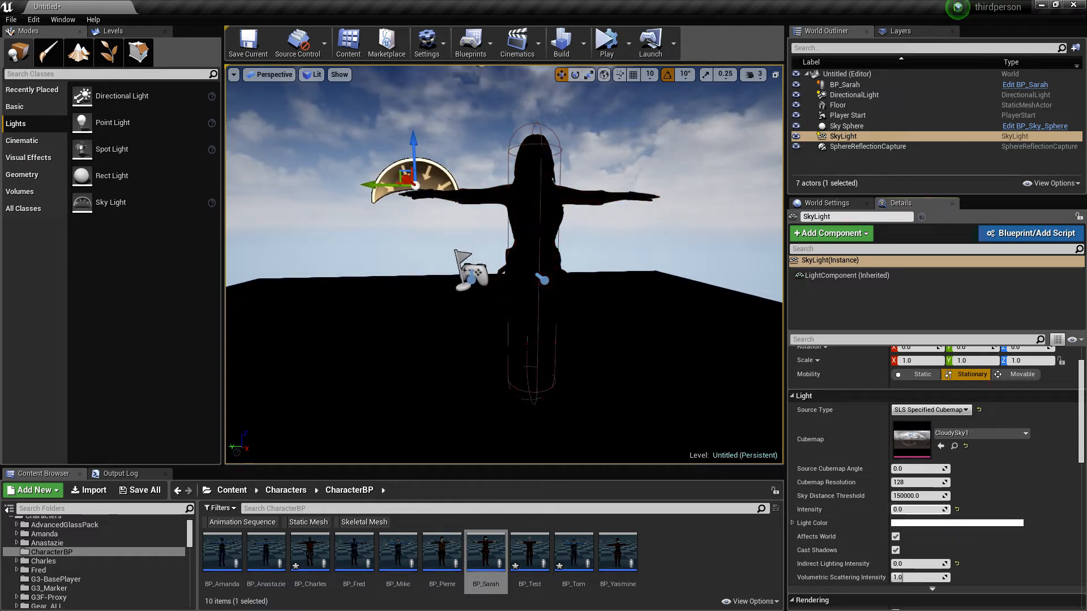
left_click_drag(912, 509, 934, 510)
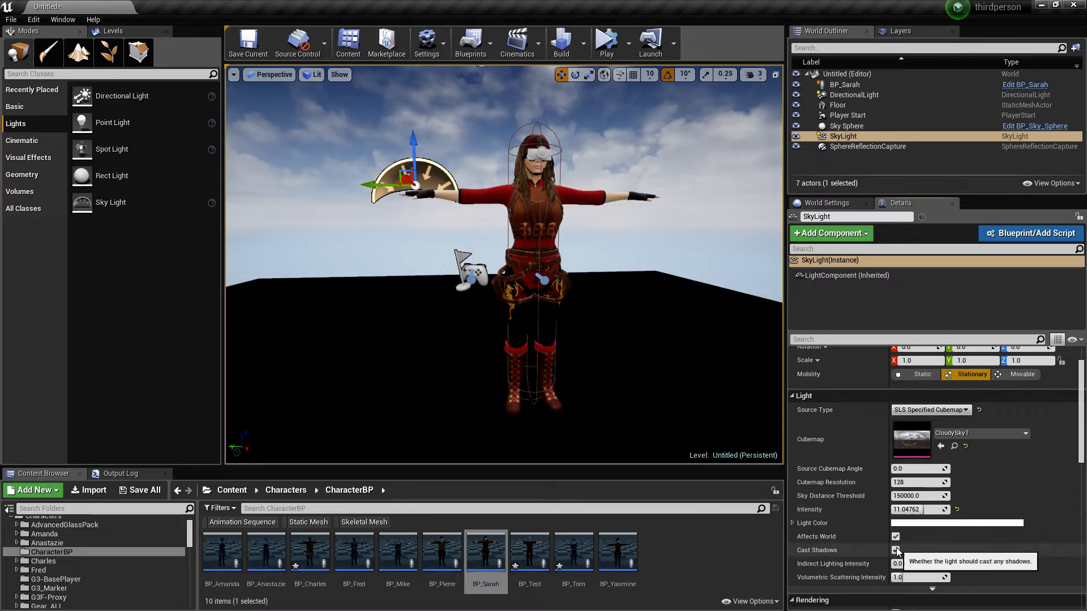
Turn off the SkyLight's Cast Shadows and lower its Intensity to about 1.14.
left_click(895, 550)
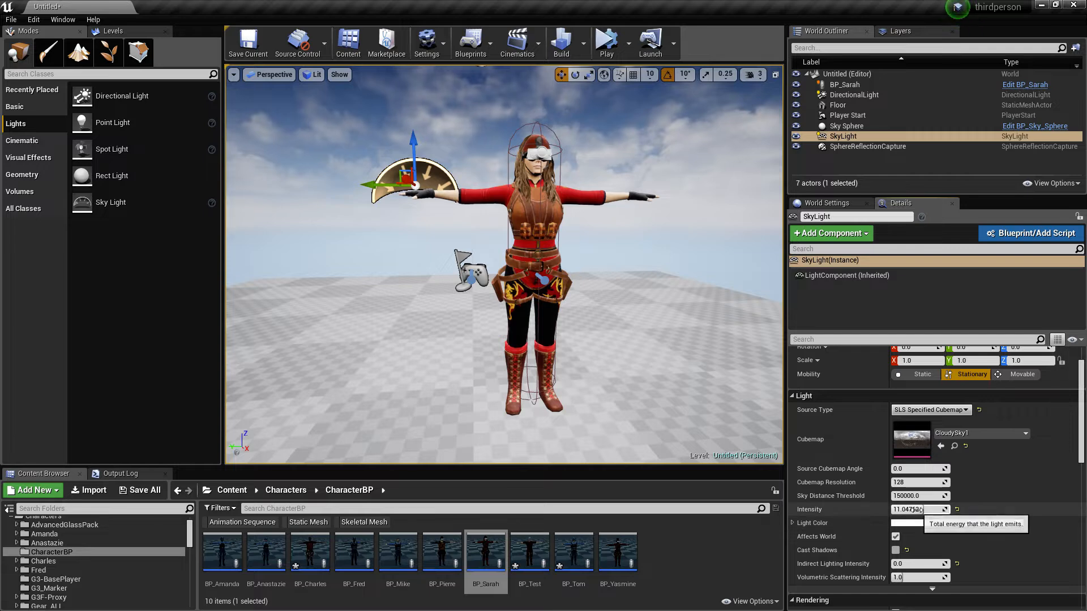
left_click_drag(920, 509, 892, 510)
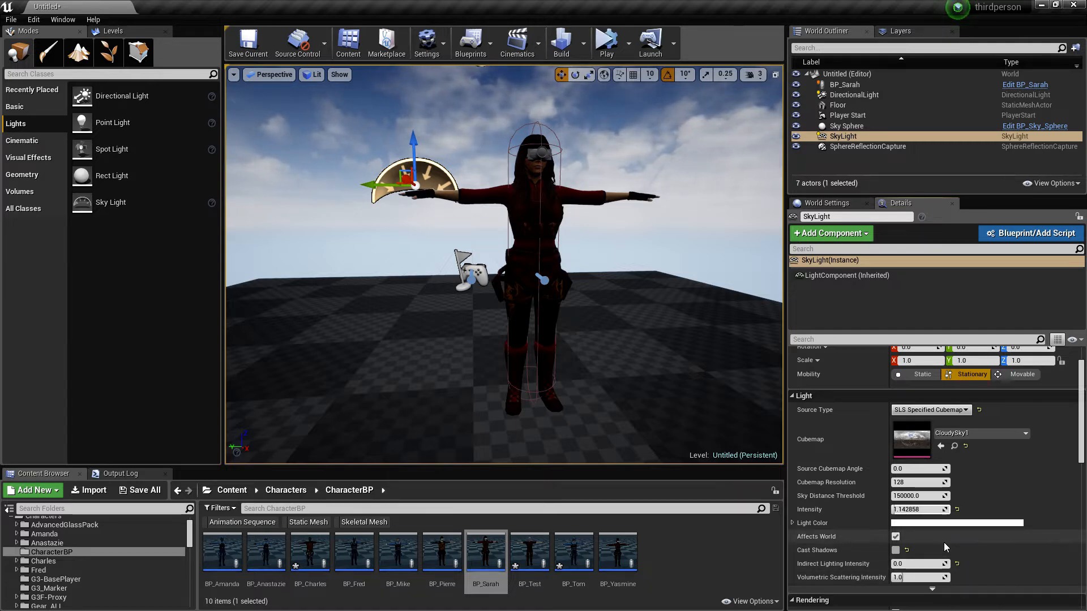
Turn the SkyLight's Cast Shadows back on and raise its Intensity to about 16.76.
left_click(895, 550)
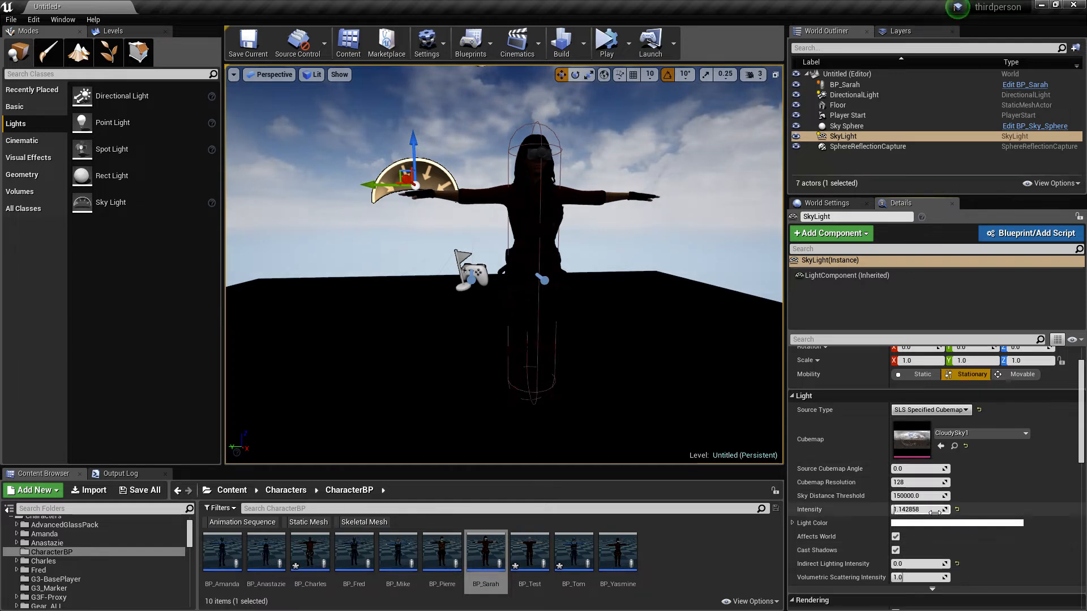
left_click_drag(894, 509, 951, 510)
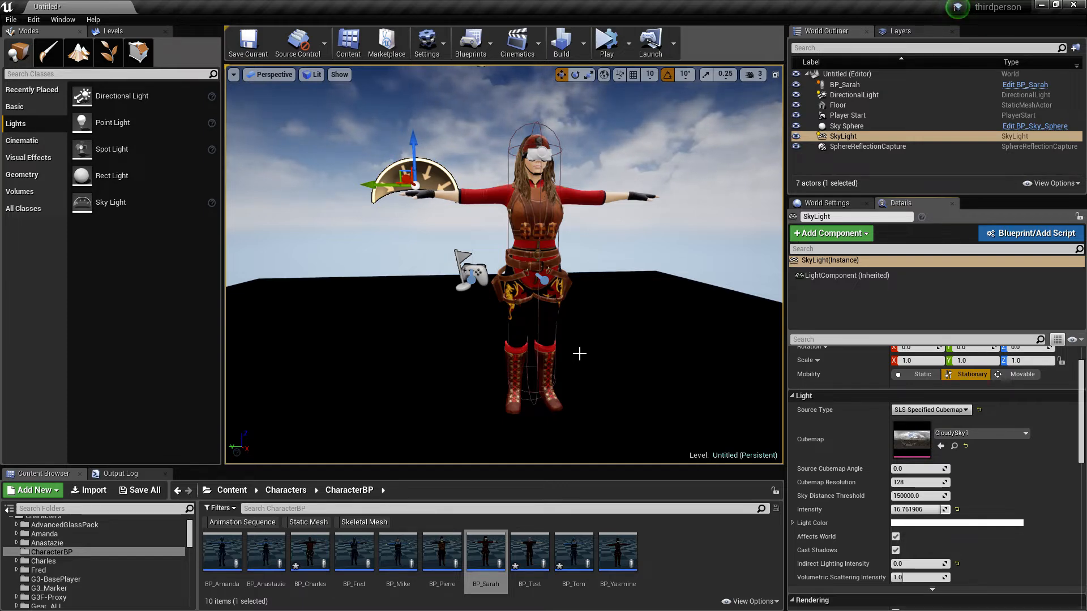
Set the DirectionalLight's Intensity to 1, then to 2, and rebuild the lighting.
right_click_drag(580, 354, 627, 297)
key("s")
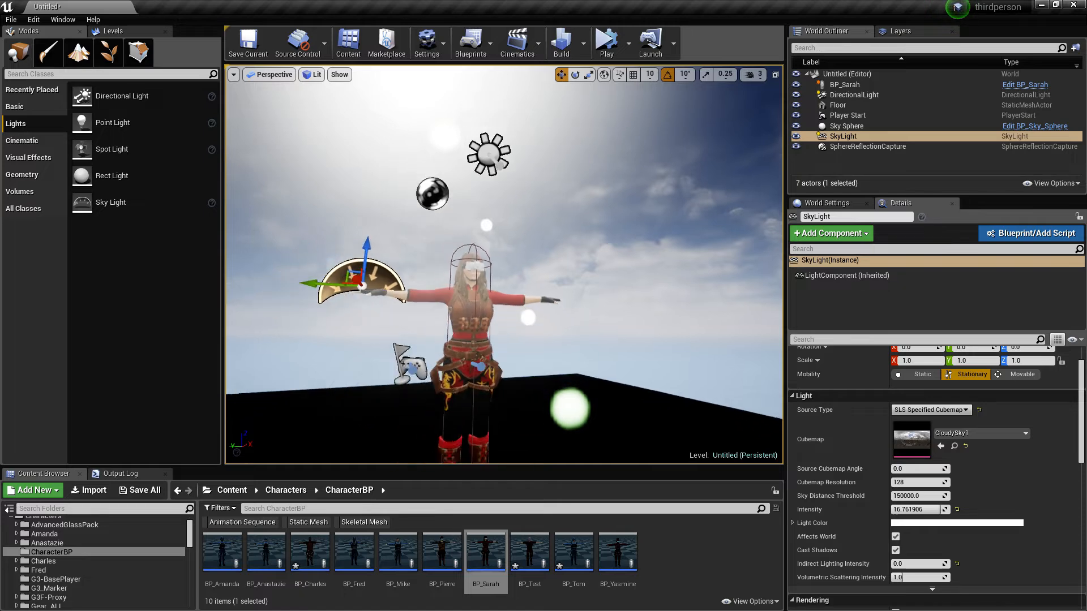
key("a")
key("w")
left_click(589, 170)
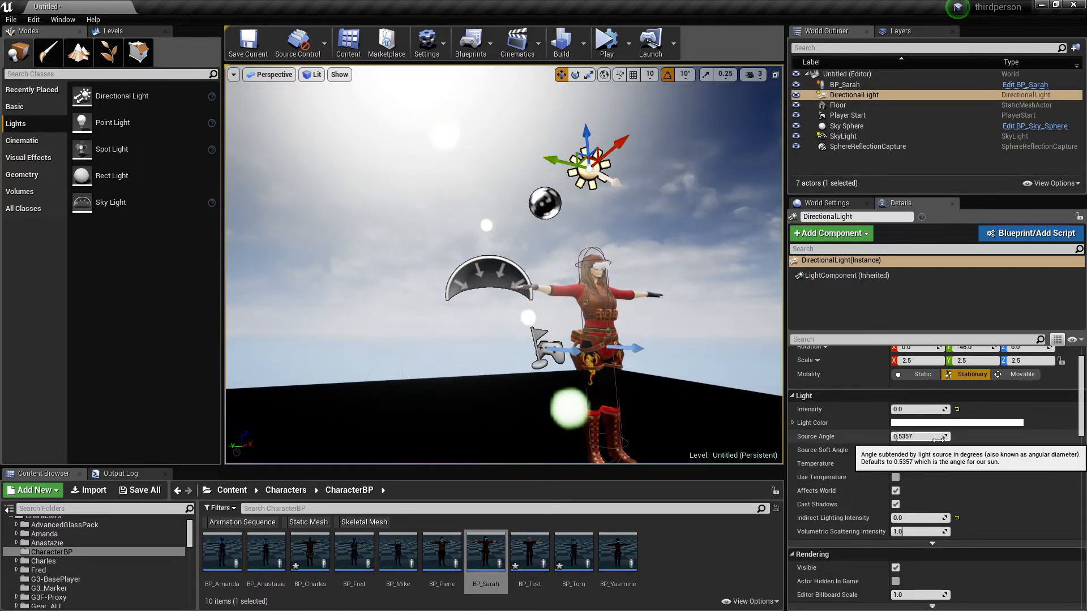
left_click(897, 409)
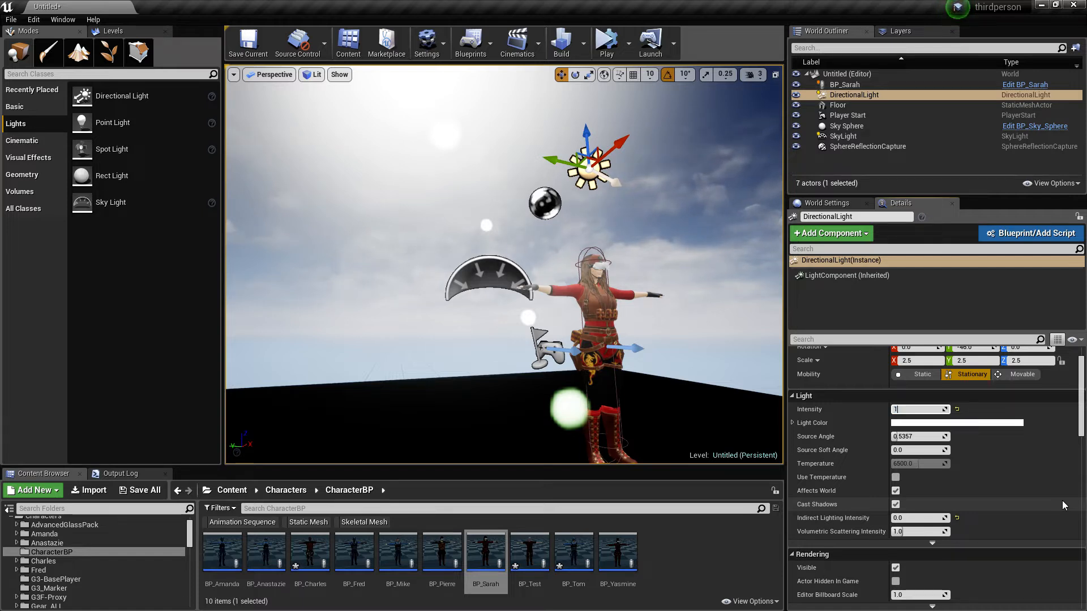
type("1")
key("Return")
type("2")
key("Return")
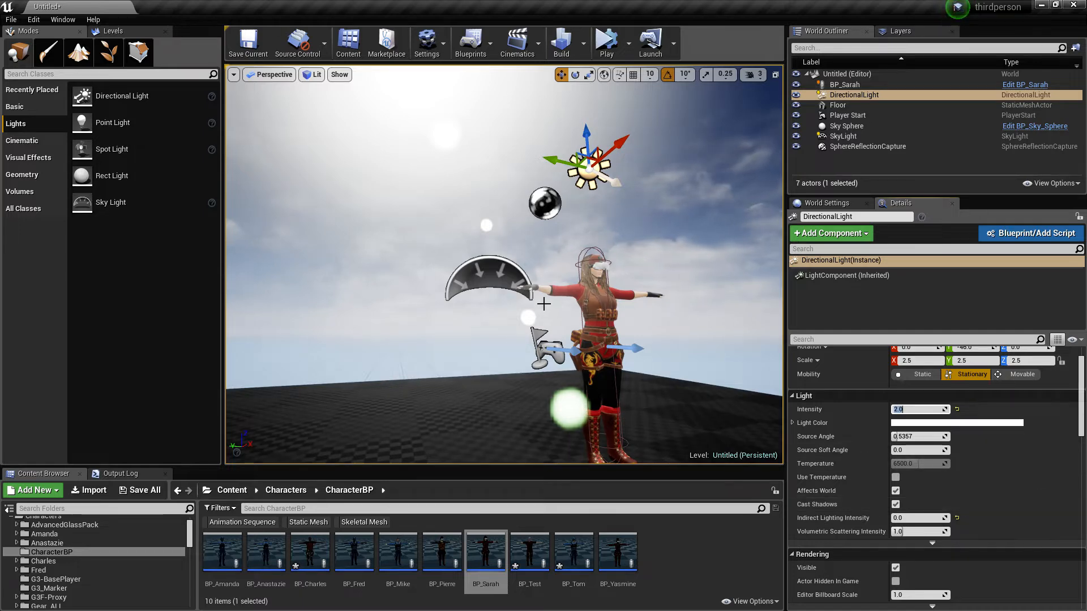
right_click_drag(544, 300, 587, 102)
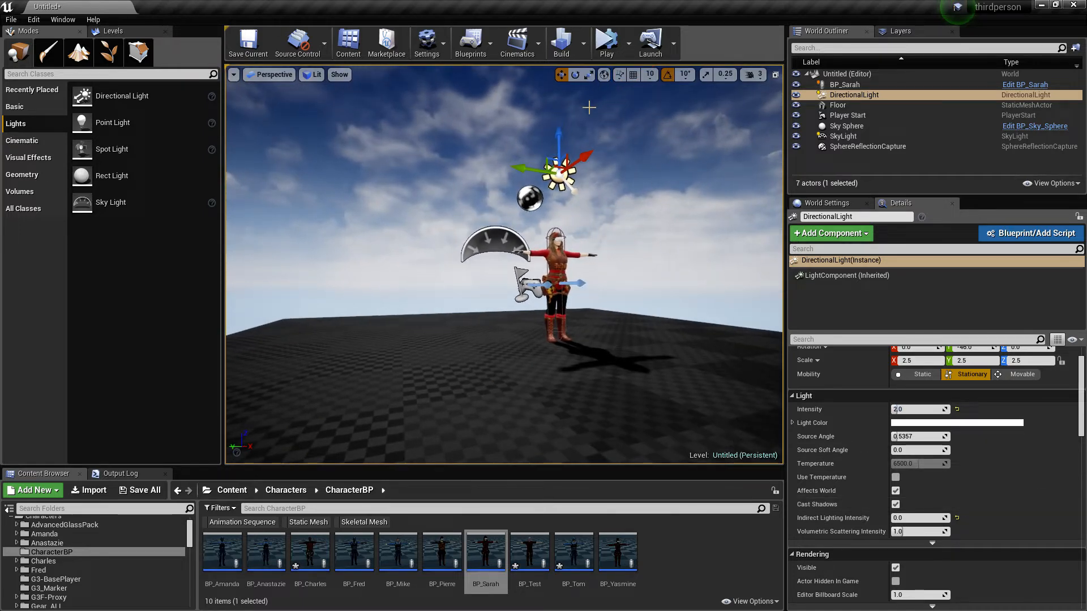
left_click(570, 50)
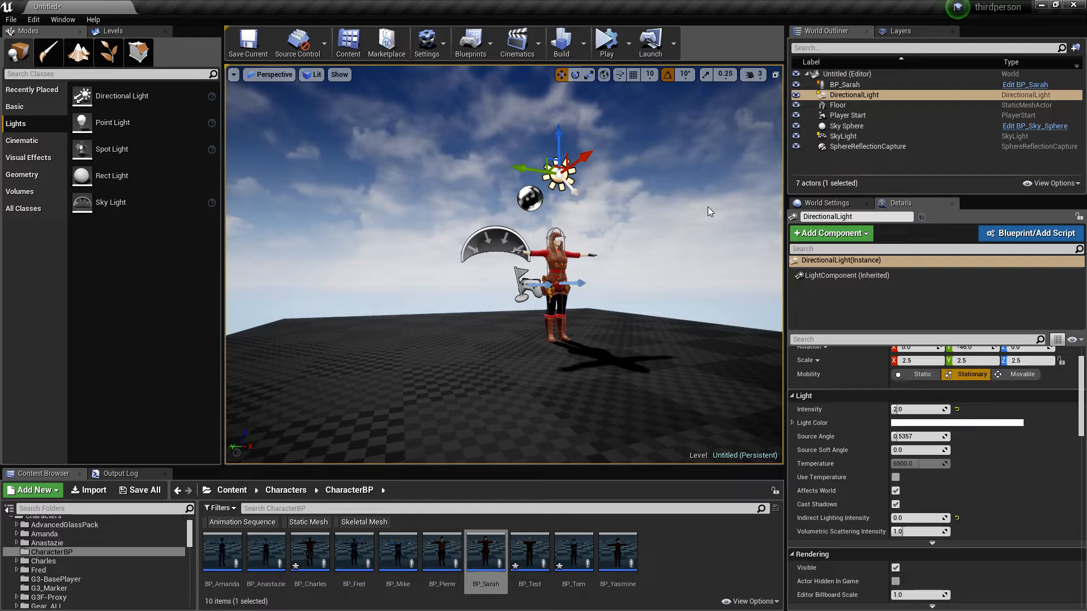
Examine the character and its floor shadow from several angles with the editor icons hidden.
right_click_drag(708, 206, 708, 206)
key("w")
right_click_drag(503, 264, 396, 311)
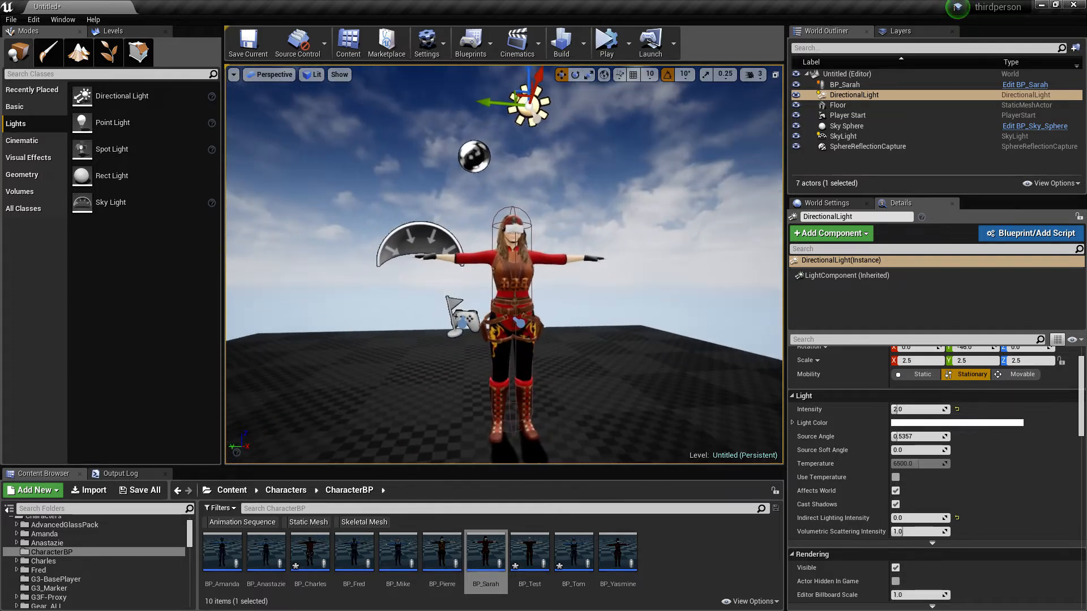
left_click_drag(594, 333, 560, 243)
right_click_drag(561, 243, 232, 227)
mouse_move(590, 339)
right_mouse_down()
mouse_move(557, 334)
mouse_move(572, 323)
mouse_move(590, 338)
right_mouse_up()
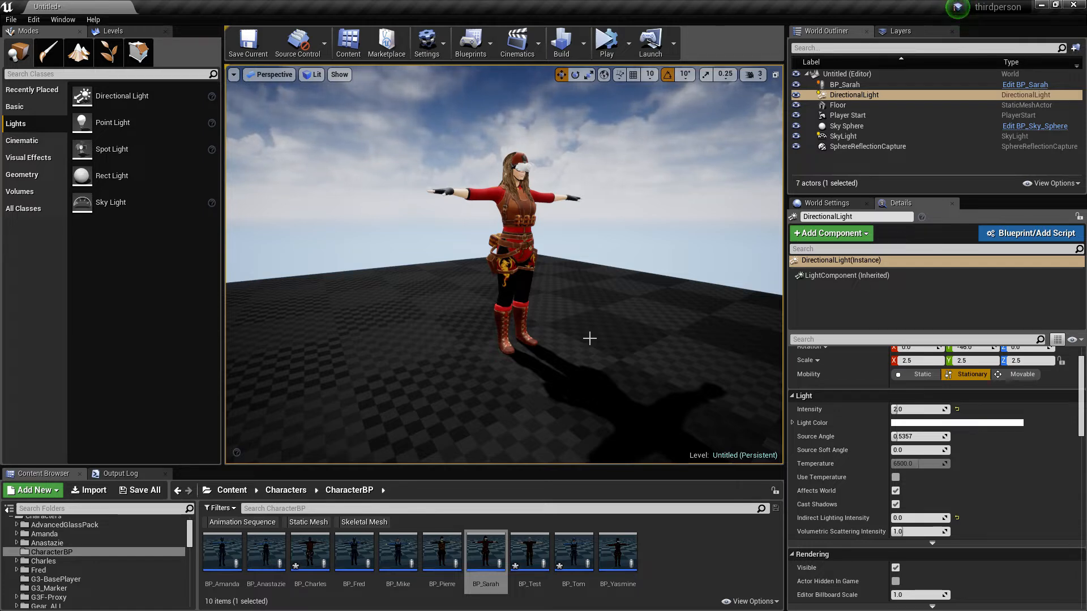
left_click(913, 518)
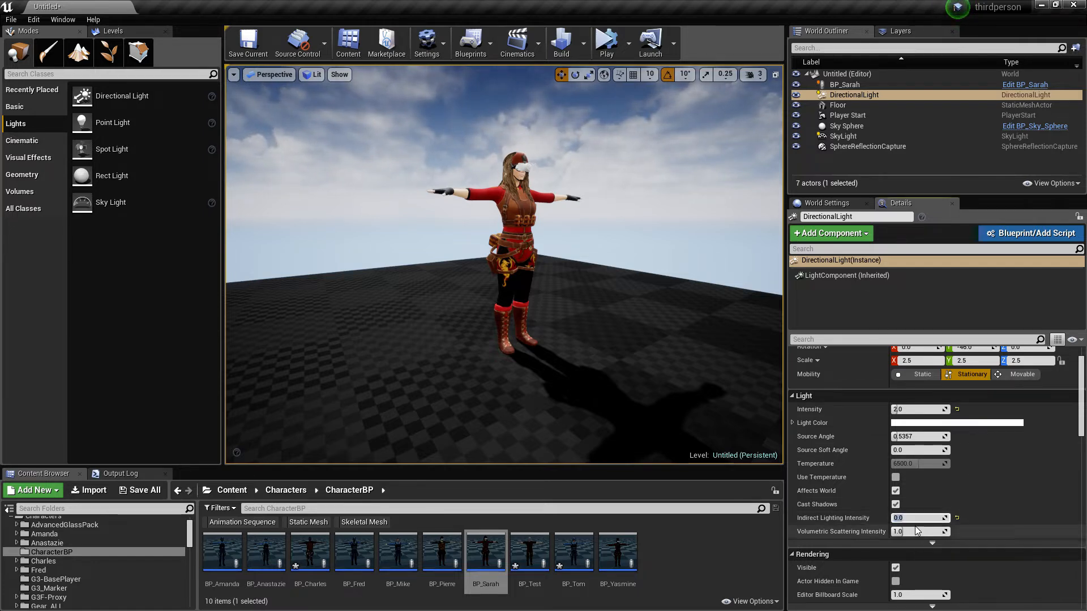
right_click_drag(564, 305, 578, 263)
key("g")
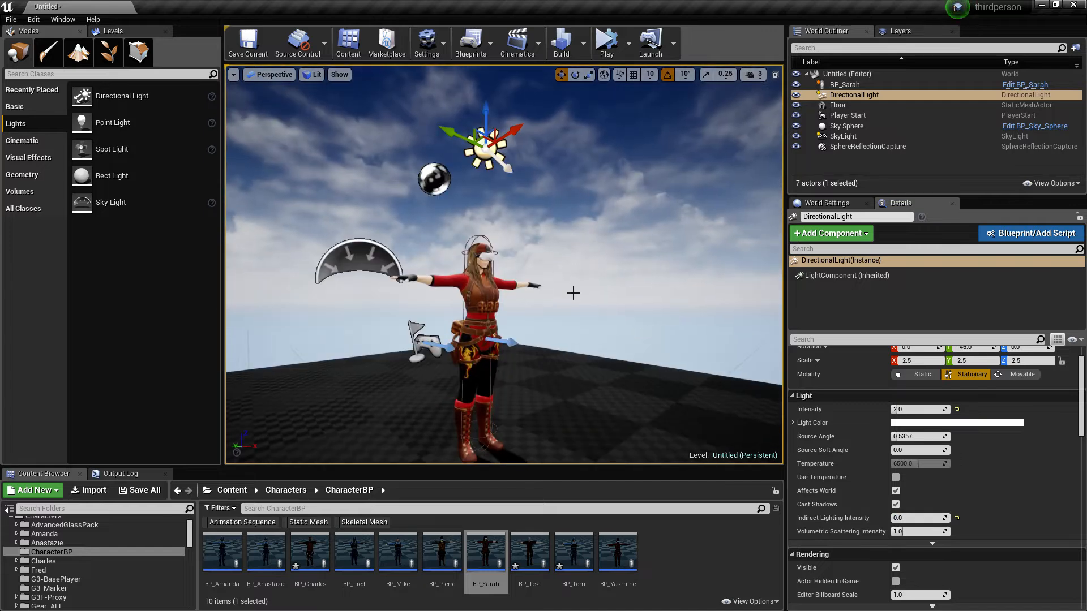
key("g")
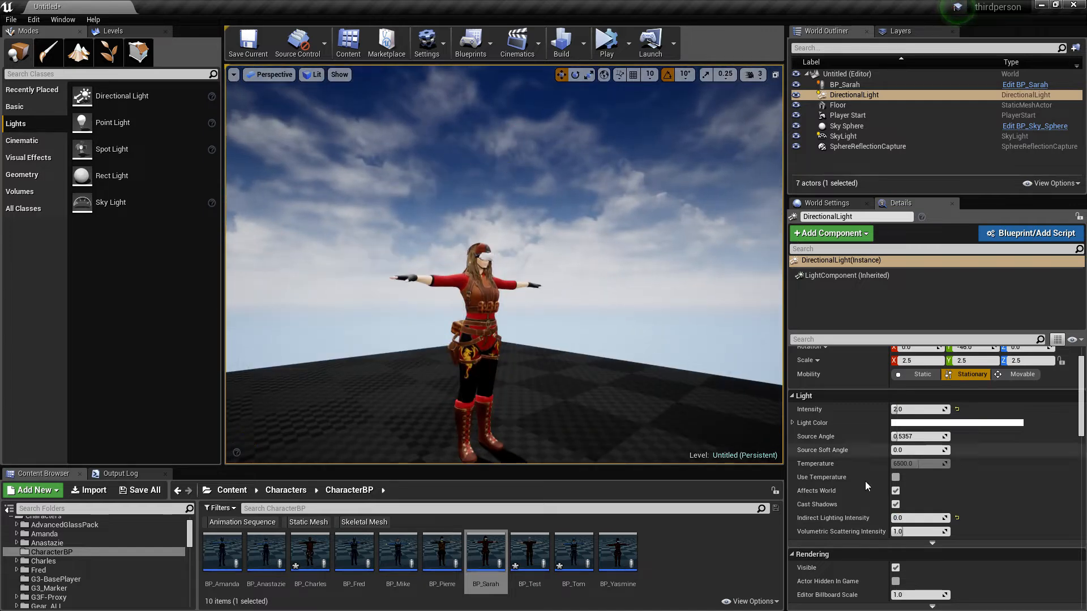
Raise the DirectionalLight's Indirect Lighting Intensity to 6, then set it to 20 and rebuild the lighting.
left_click(900, 518)
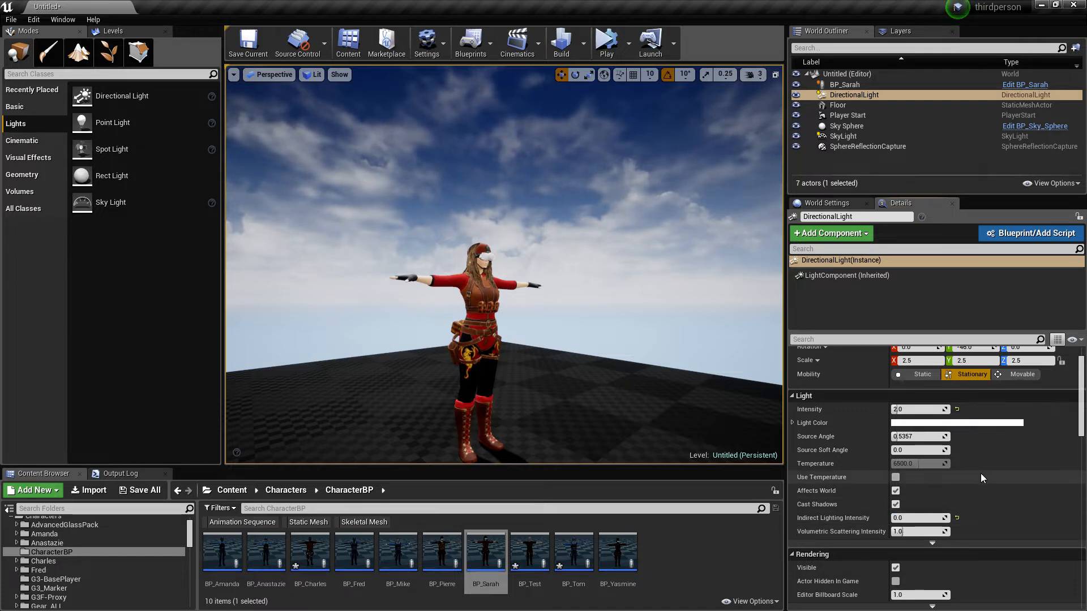
left_click_drag(912, 518, 972, 517)
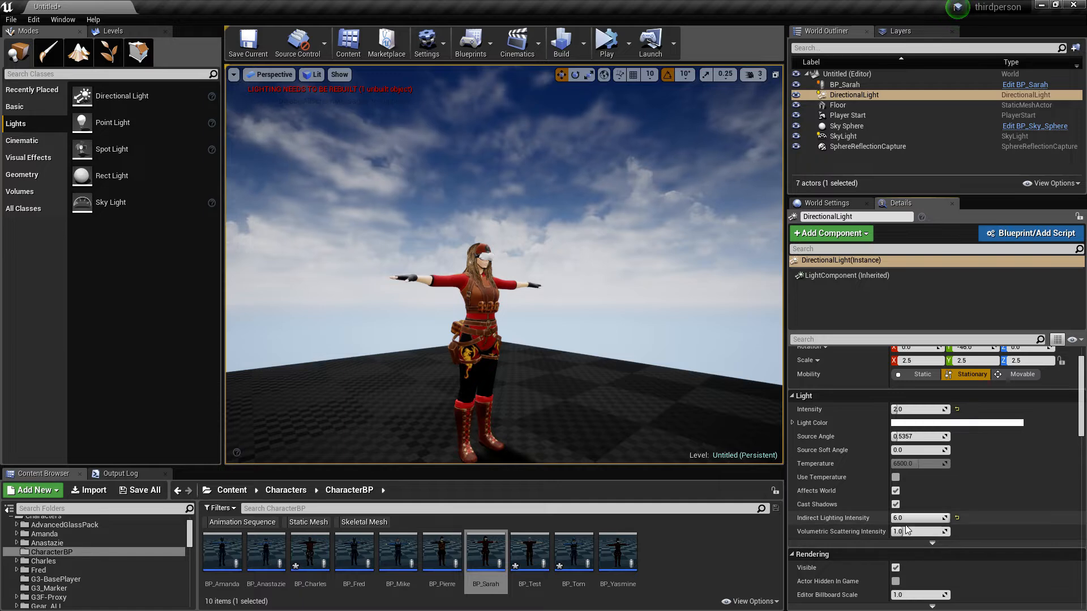
left_click(905, 518)
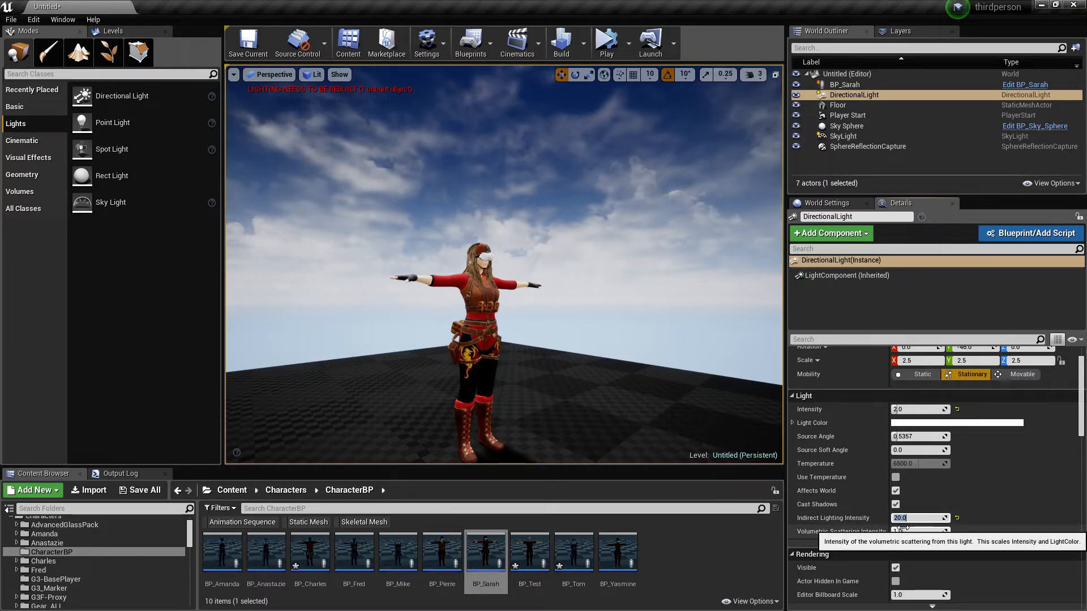
left_click(561, 43)
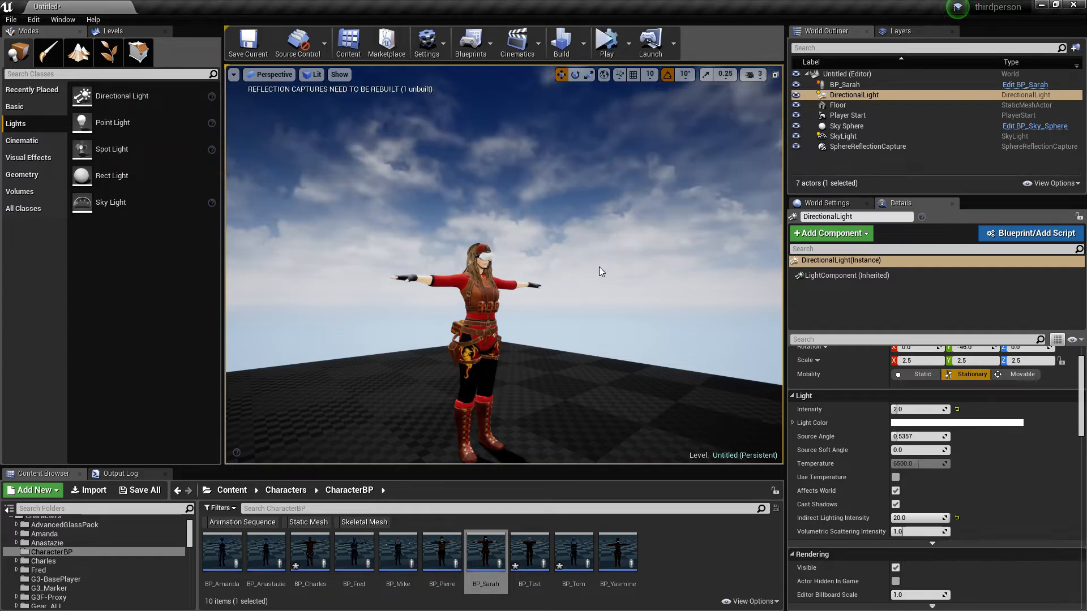
Examine the character, its shadow and the floor from the front and sides for the effect of the stronger indirect lighting.
key("d")
right_click_drag(602, 264, 515, 240)
key("w")
key("s")
key("a")
key("w")
key("w")
key("s")
key("s")
key("d")
key("w")
key("w")
key("a")
key("s")
key("a")
key("d")
key("w")
key("s")
key("w")
right_click_drag(601, 264, 601, 264)
key("s")
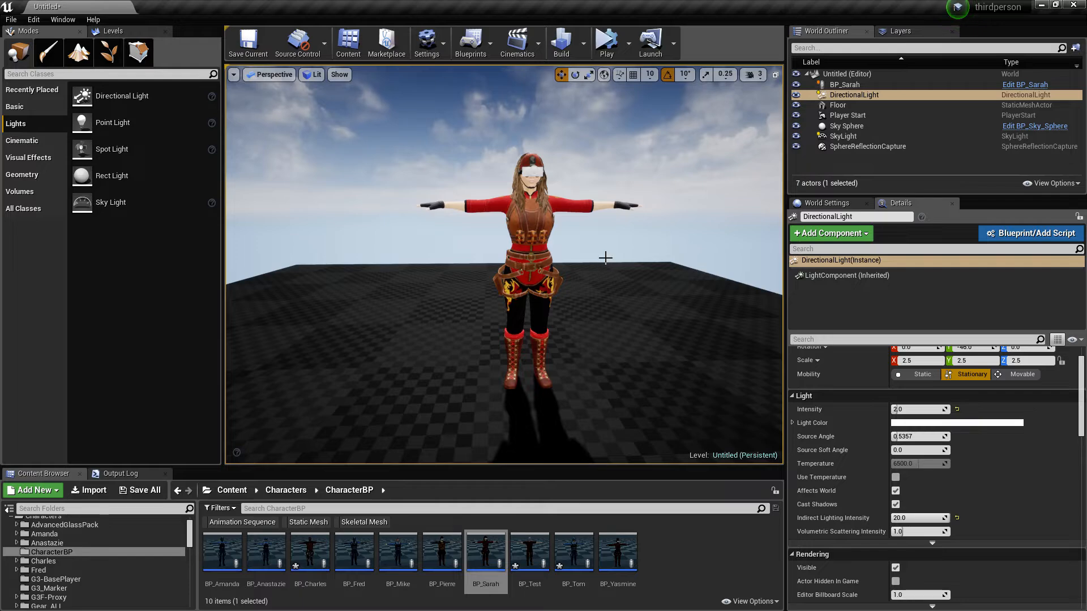
right_click_drag(601, 264, 651, 264)
key("a")
right_click_drag(505, 264, 782, 249)
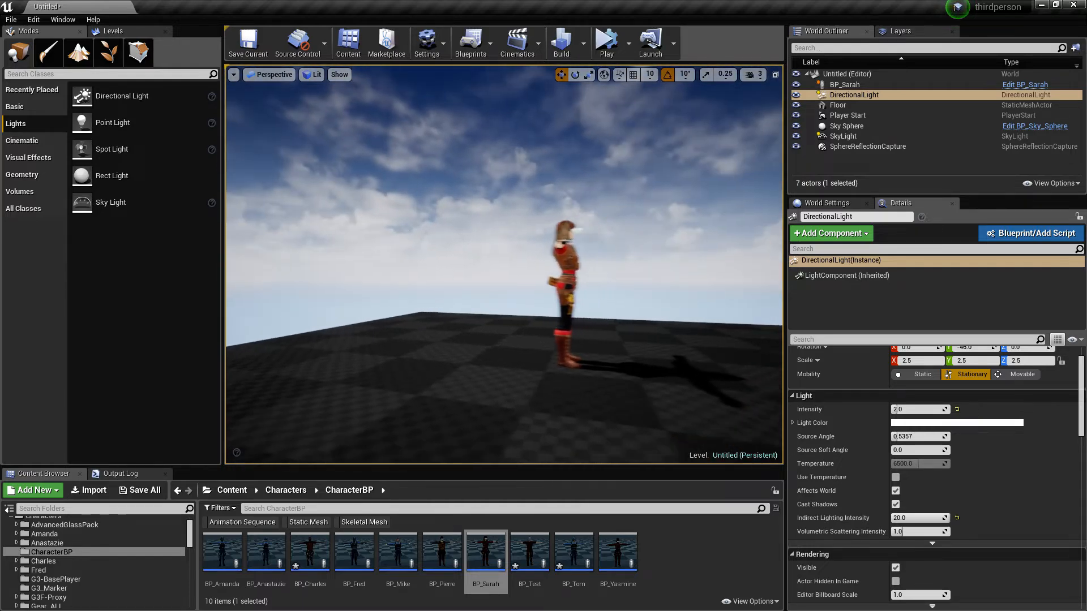
Examine the character from both sides and the front, comparing its lit and shaded areas and the shadow on the floor.
key("d")
right_click_drag(623, 264, 521, 255)
key("d")
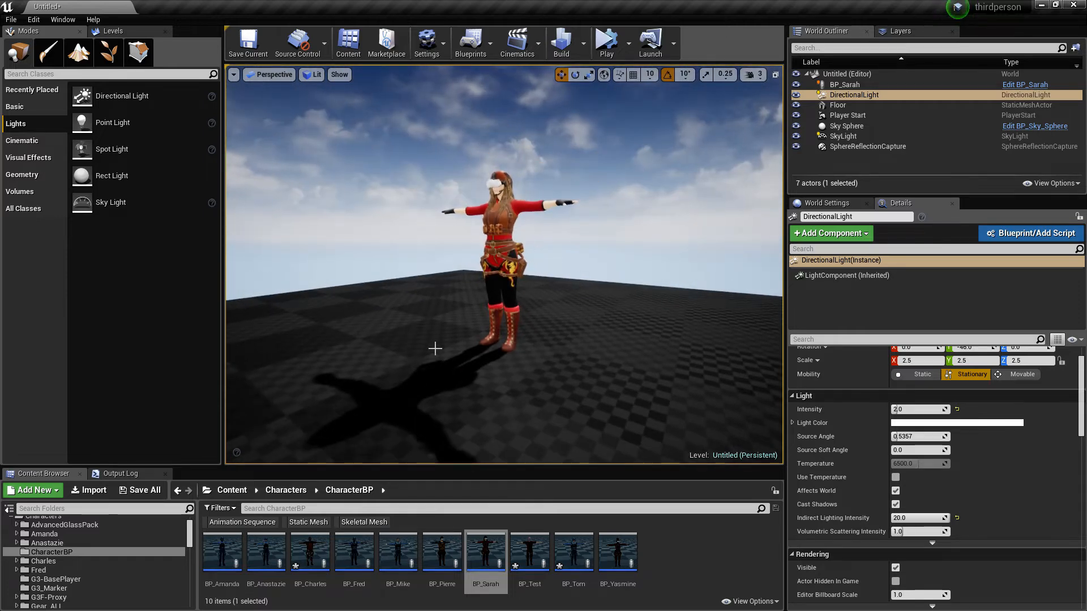
right_click_drag(435, 348, 431, 348)
key("d")
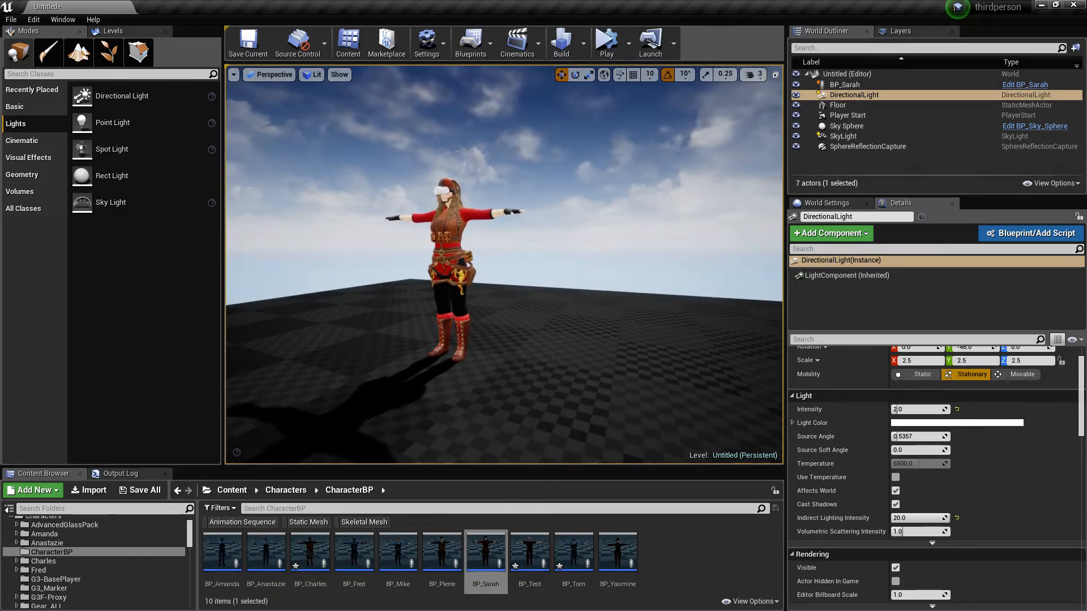
right_click_drag(504, 264, 622, 264)
key("a")
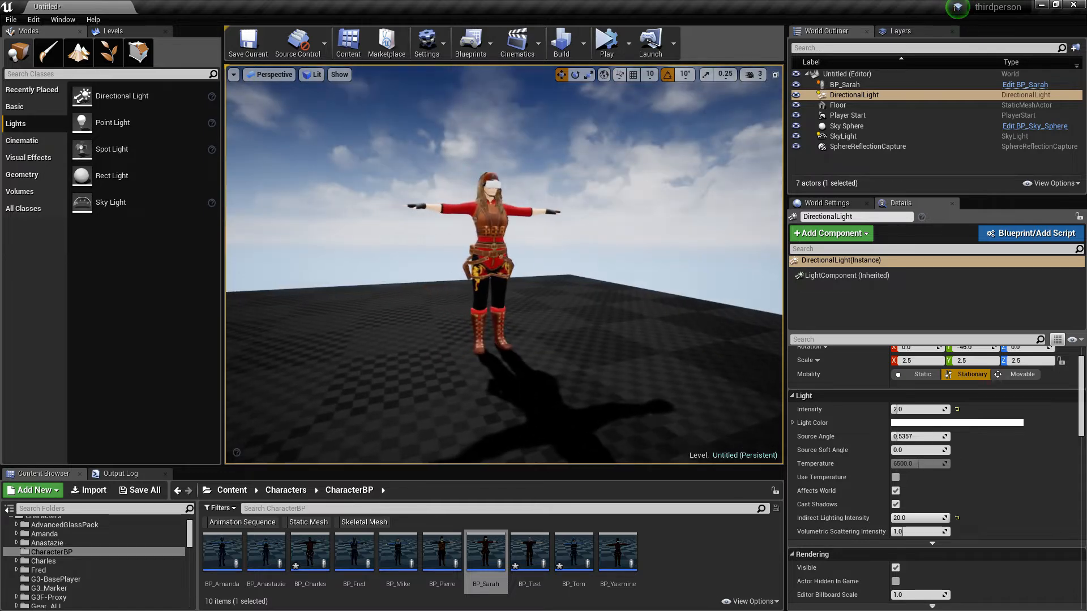
key("d")
right_click_drag(504, 263, 430, 264)
key("w")
key("w")
key("s")
mouse_move(441, 380)
right_mouse_down()
mouse_move(498, 380)
mouse_move(440, 384)
right_mouse_up()
key("a")
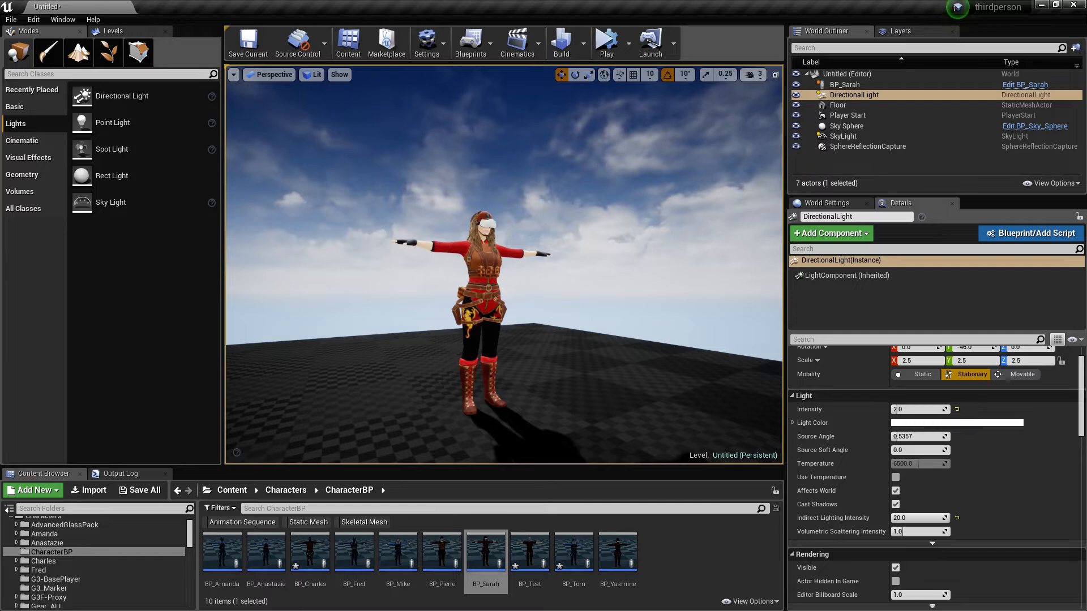
Examine the lighting on the character's face, clothing and boots from close up and from farther away.
mouse_move(439, 385)
right_mouse_down()
mouse_move(445, 356)
mouse_move(425, 397)
mouse_move(453, 413)
mouse_move(339, 411)
mouse_move(368, 408)
mouse_move(346, 390)
mouse_move(380, 385)
mouse_move(380, 419)
mouse_move(396, 425)
mouse_move(374, 422)
mouse_move(357, 396)
mouse_move(439, 385)
right_mouse_up()
key("w")
key("s")
key("d")
key("w")
key("s")
key("w")
key("s")
key("s")
key("d")
key("w")
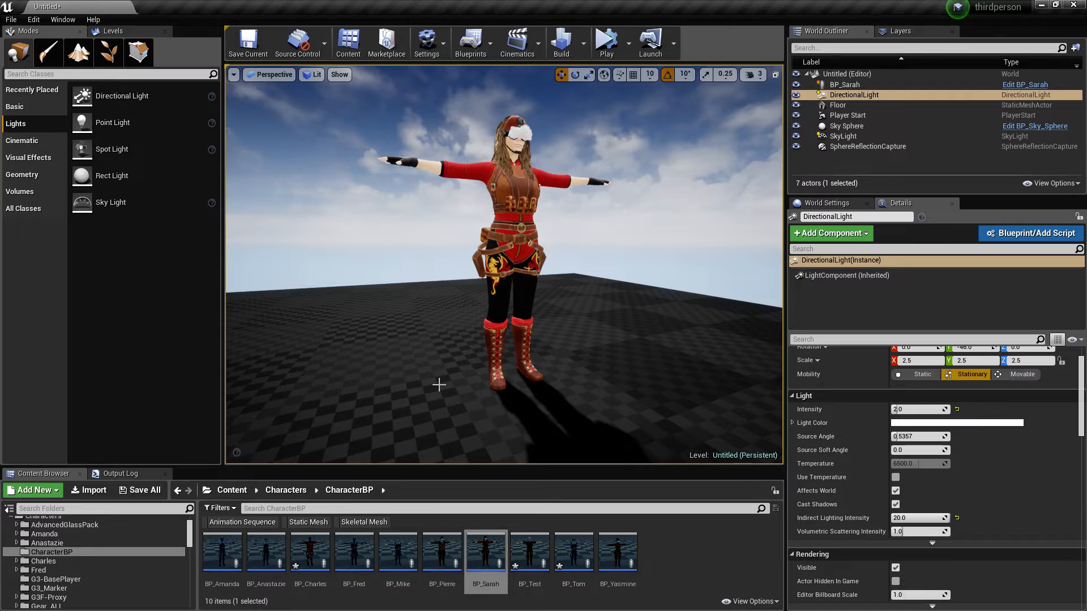
Check the sun's position above the character and show the editor icons of the lights and reflection capture again.
right_click_drag(439, 384, 435, 291)
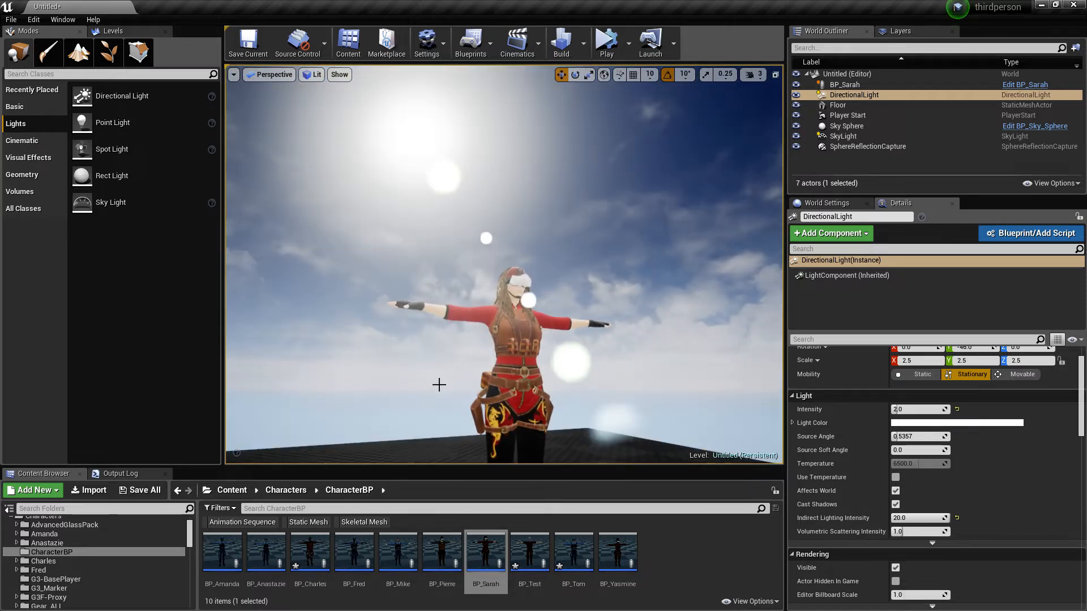
key("g")
mouse_move(452, 419)
right_mouse_down()
mouse_move(475, 405)
mouse_move(486, 425)
mouse_move(476, 455)
mouse_move(447, 397)
mouse_move(453, 413)
mouse_move(504, 411)
mouse_move(481, 388)
mouse_move(435, 382)
mouse_move(449, 432)
mouse_move(444, 420)
right_mouse_up()
key("w")
key("s")
key("g")
key("s")
key("a")
key("d")
key("w")
key("g")
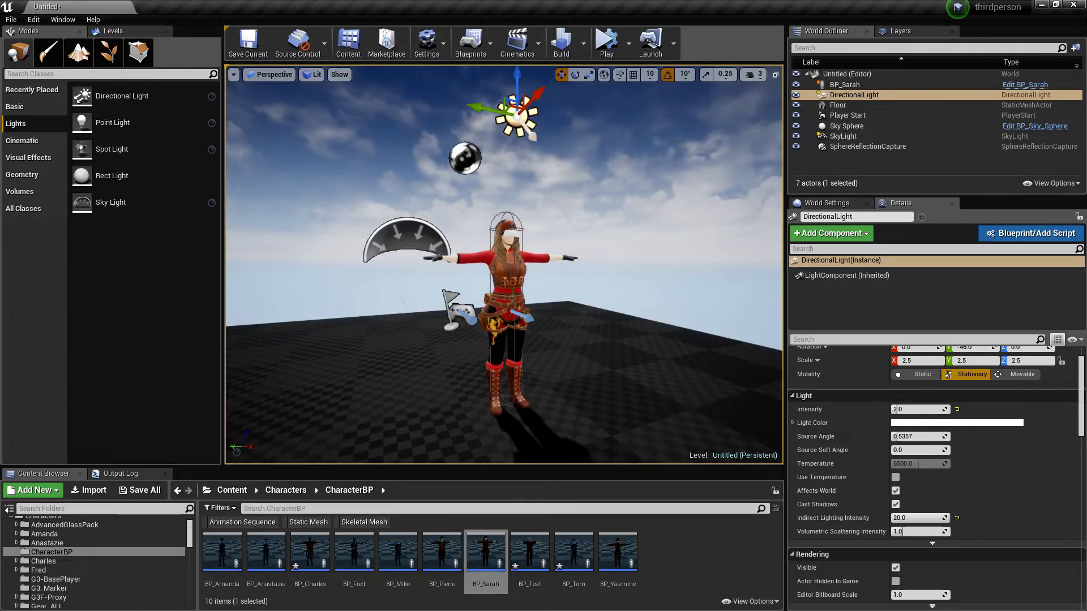
Turn the SkyLight's Cast Shadows off and back on to compare its effect on the floor and character.
left_click(401, 240)
left_click(523, 115)
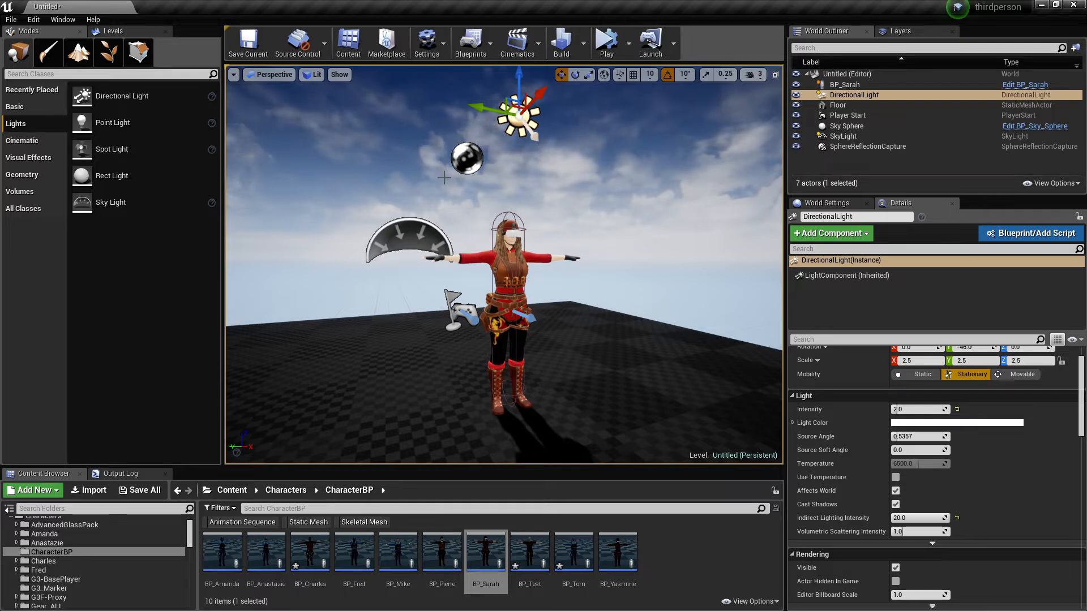
left_click(408, 232)
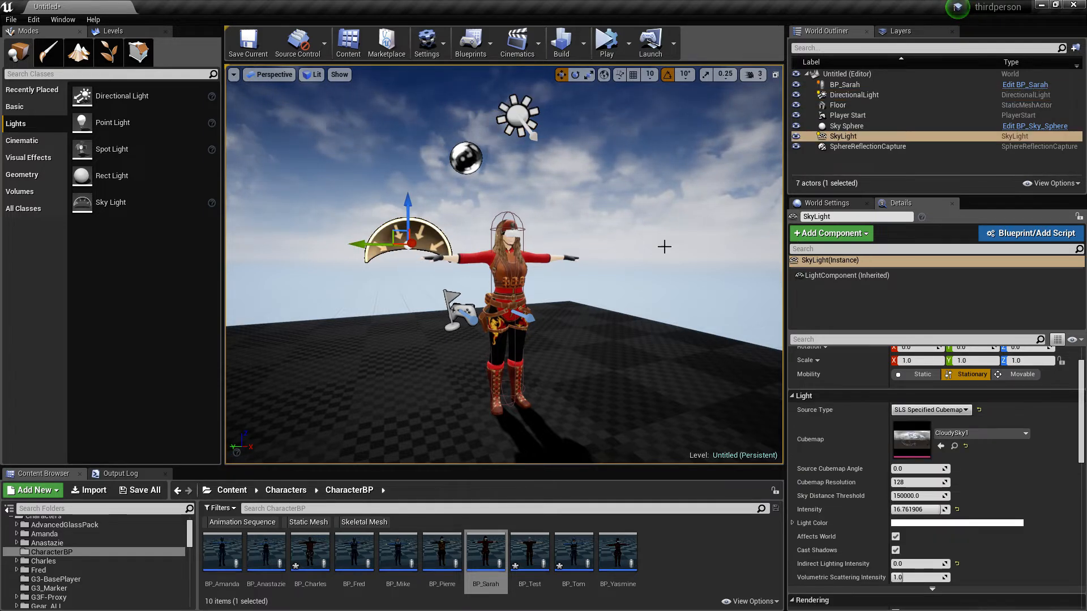
left_click(895, 550)
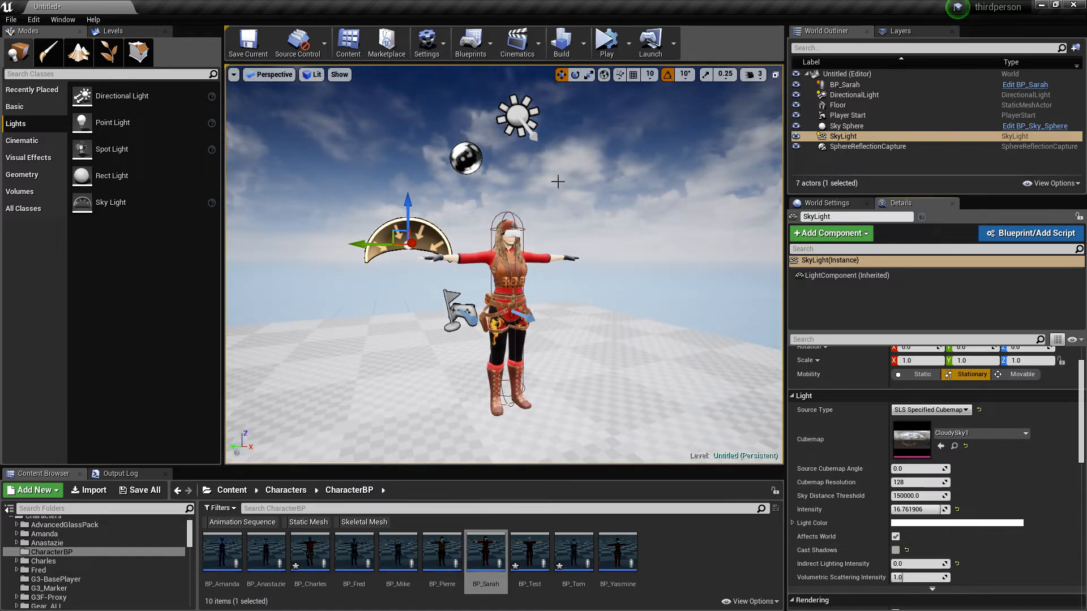
left_click(895, 551)
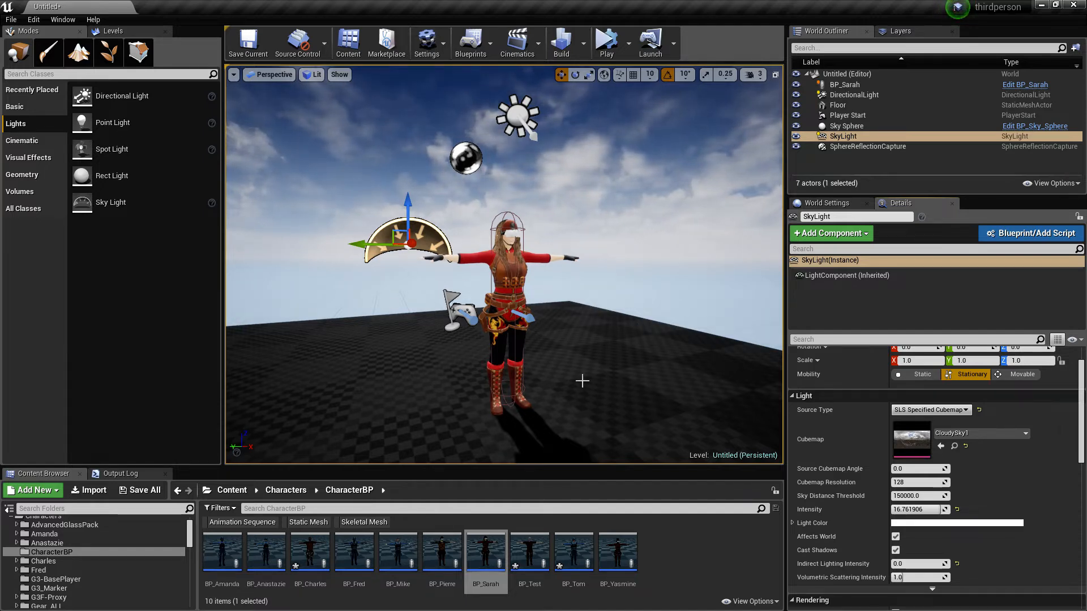
Turn the DirectionalLight's Cast Shadows off and back on while watching the character's shadow on the floor.
right_click_drag(549, 439, 546, 488)
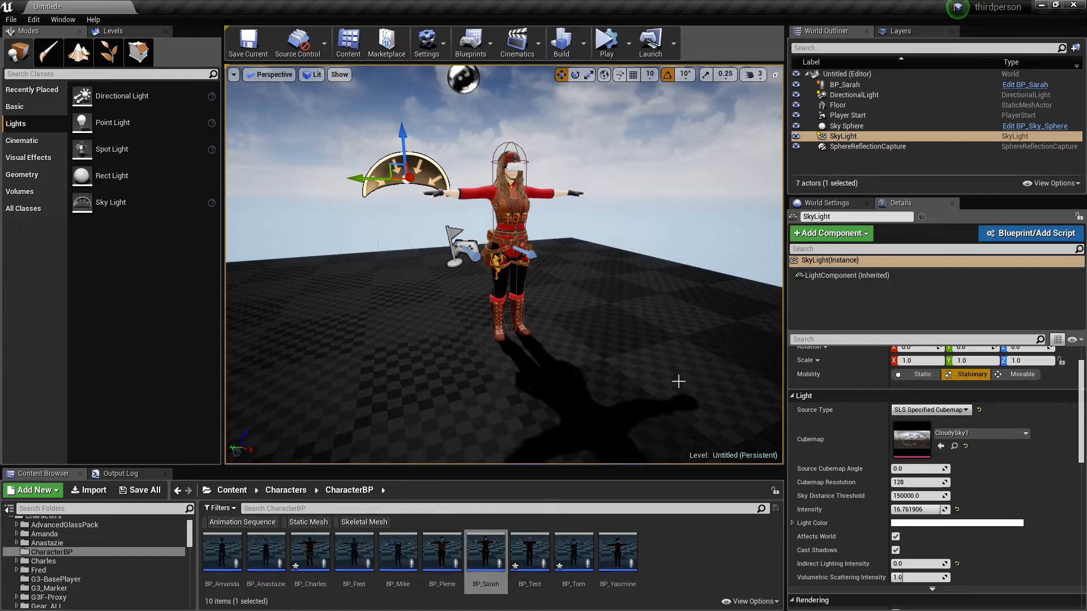
right_click_drag(612, 300, 566, 226)
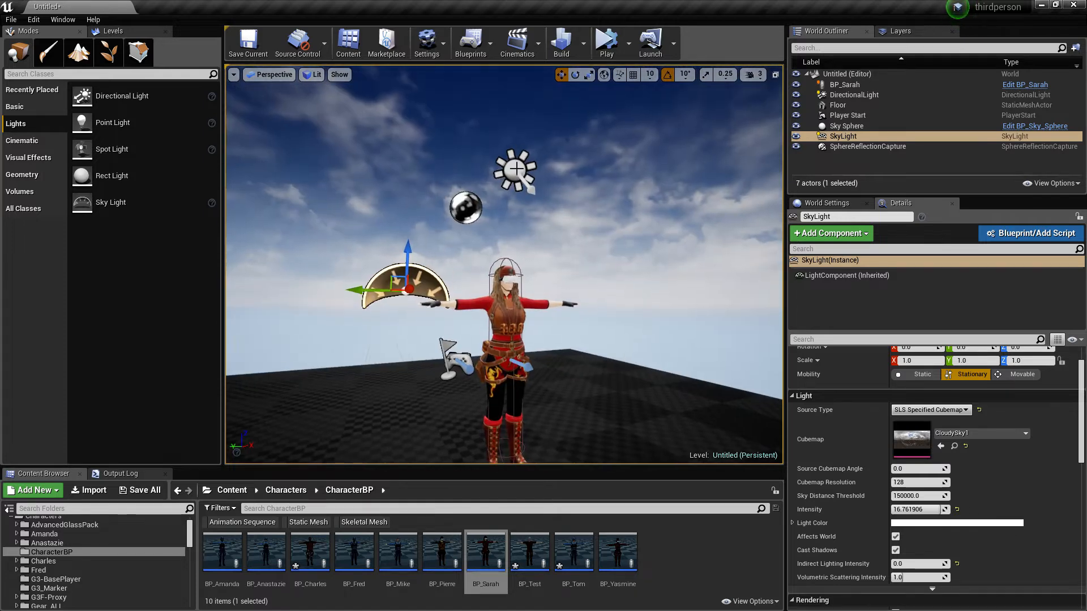
left_click(515, 168)
right_click_drag(596, 315, 596, 357)
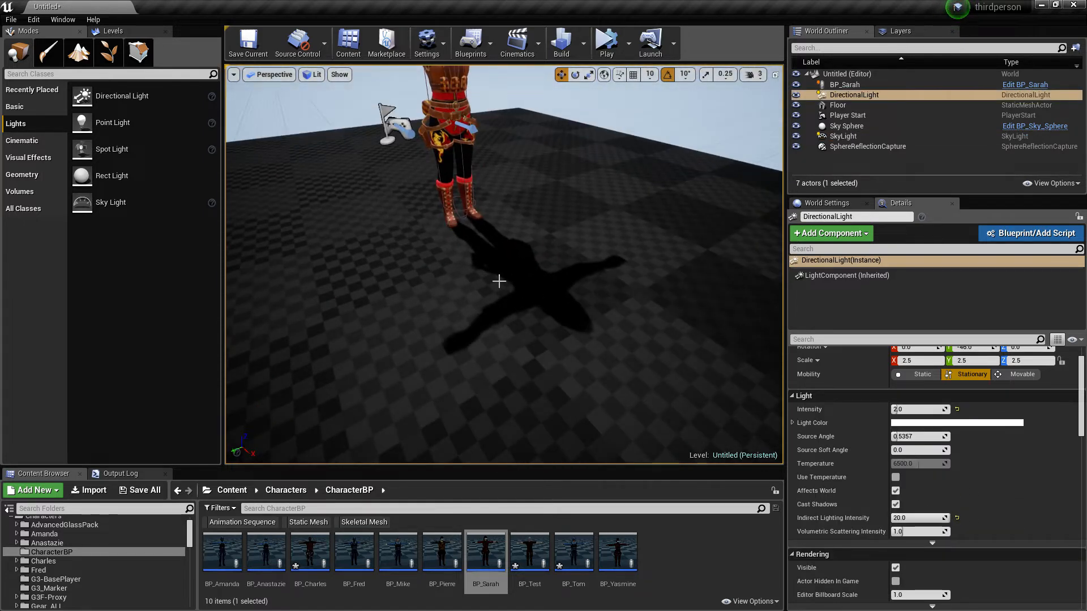
right_click_drag(473, 299, 453, 238)
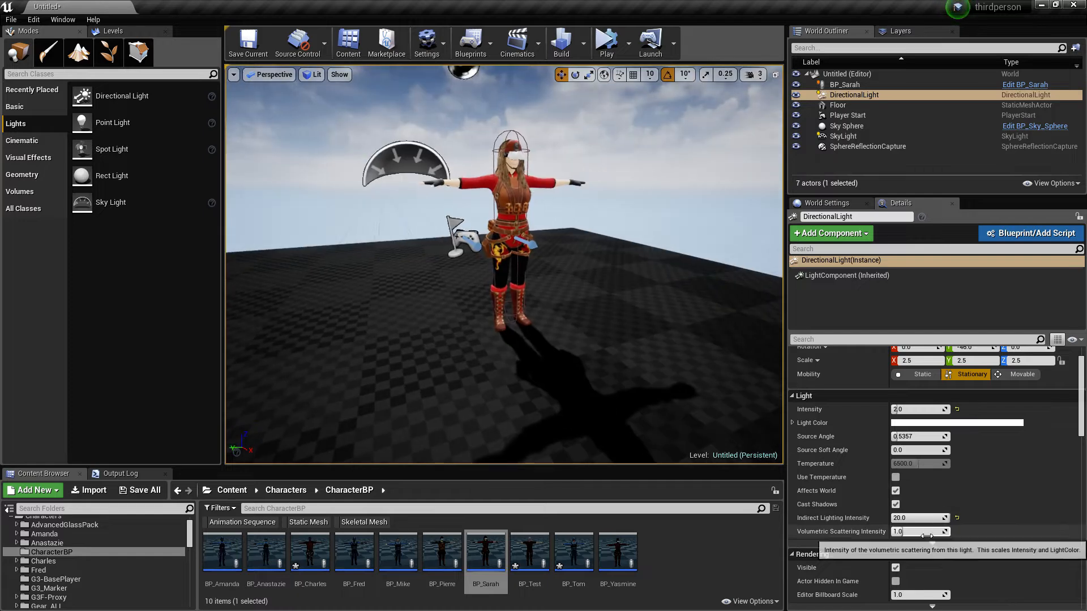
left_click(896, 504)
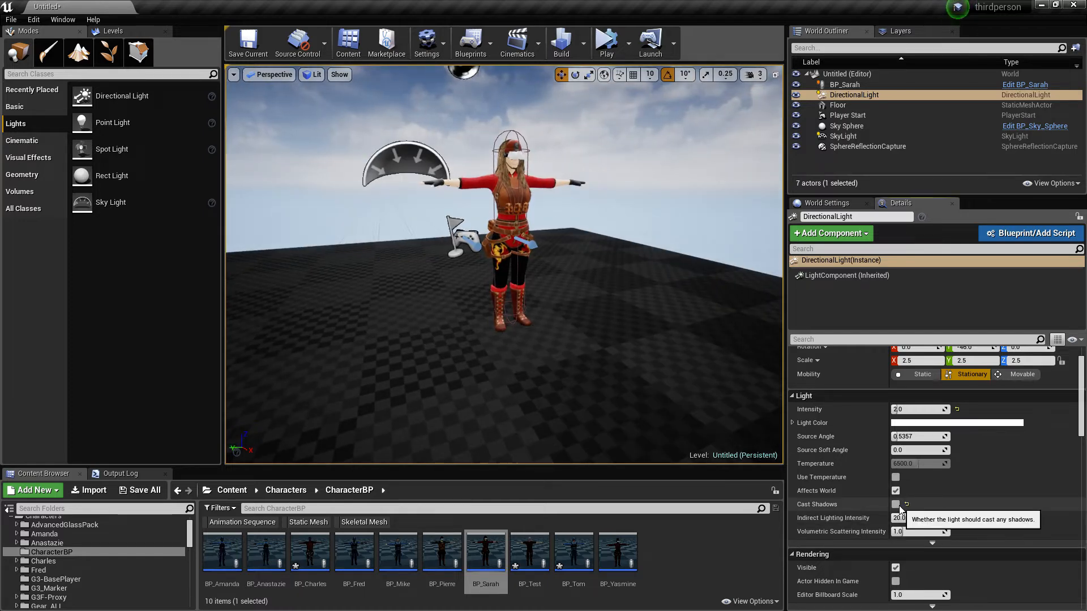
left_click(899, 505)
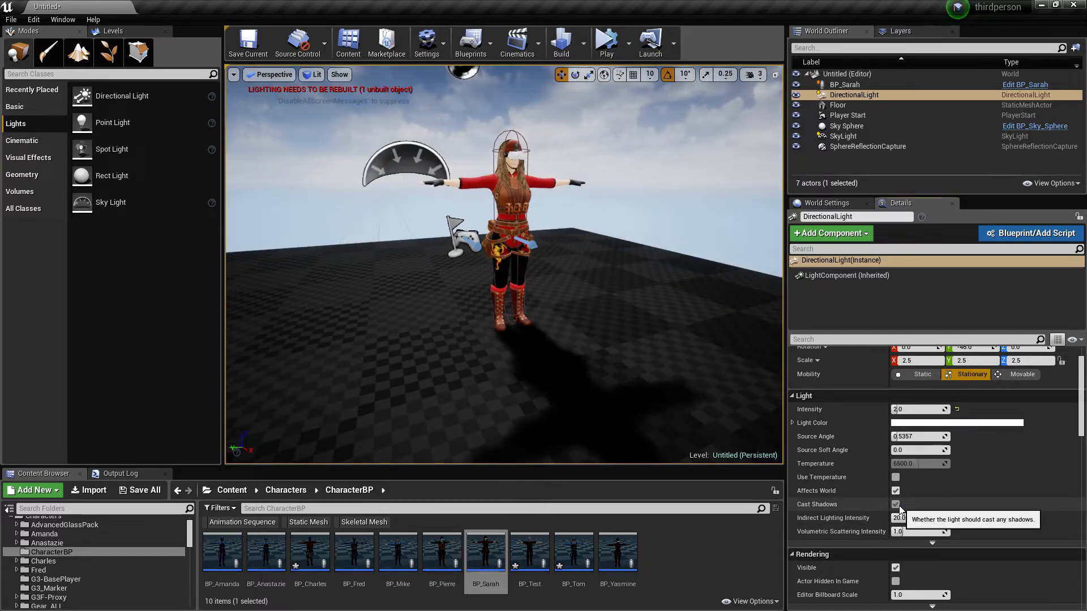
Try the directional light without Cast Shadows and turn the option back on.
left_click(897, 504)
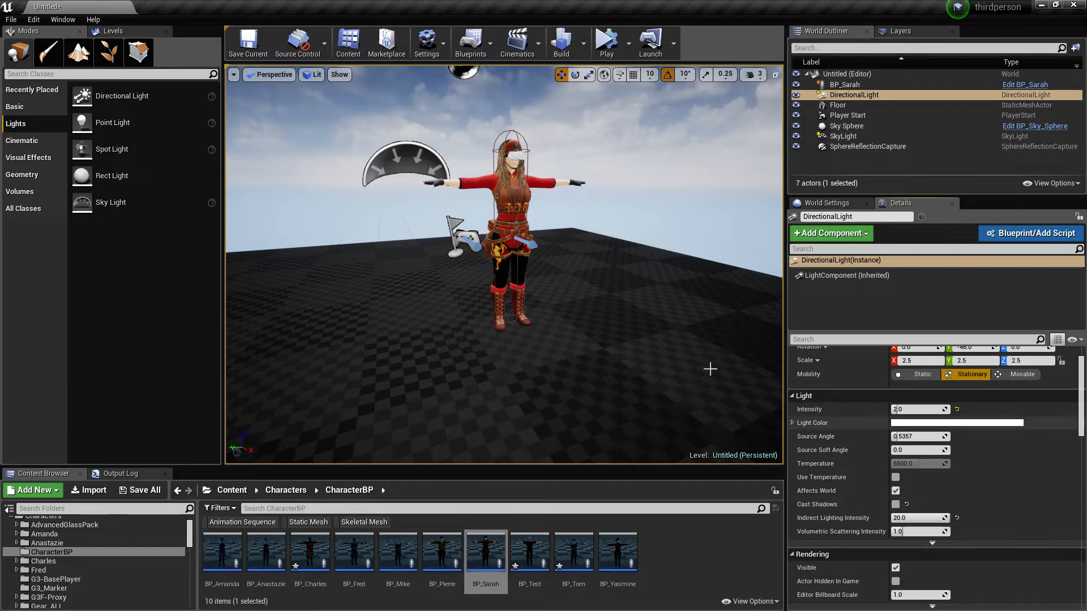
right_click_drag(604, 217, 588, 101)
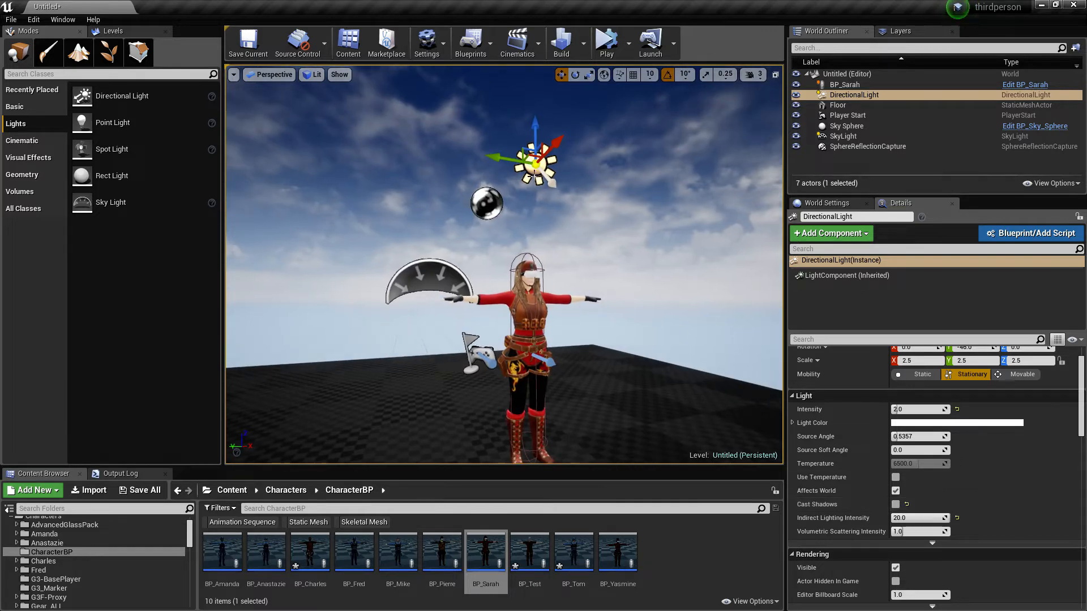
left_click(897, 504)
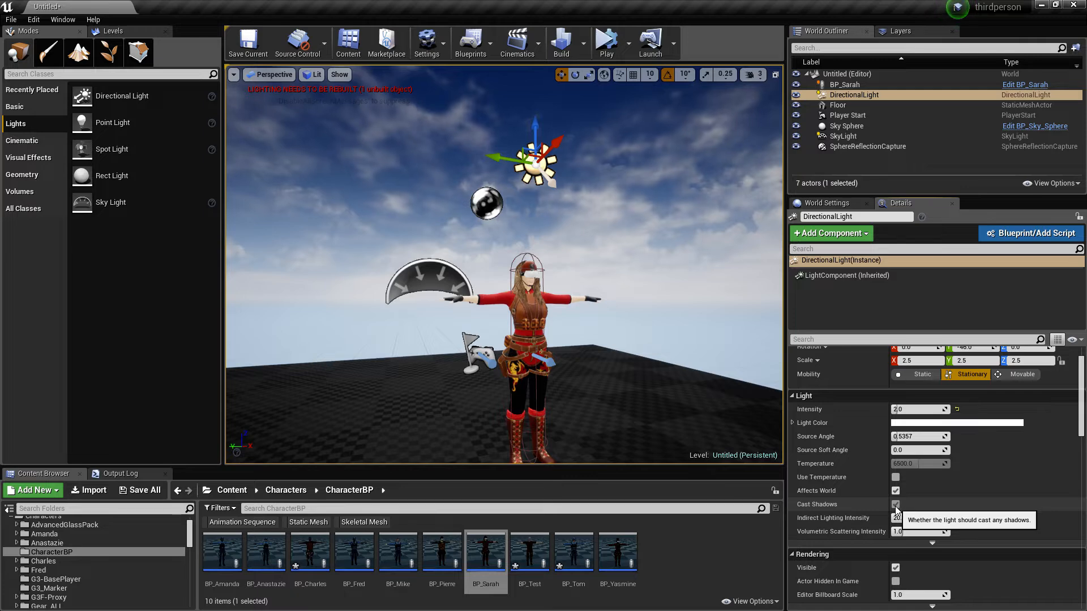
right_click_drag(613, 328, 584, 387)
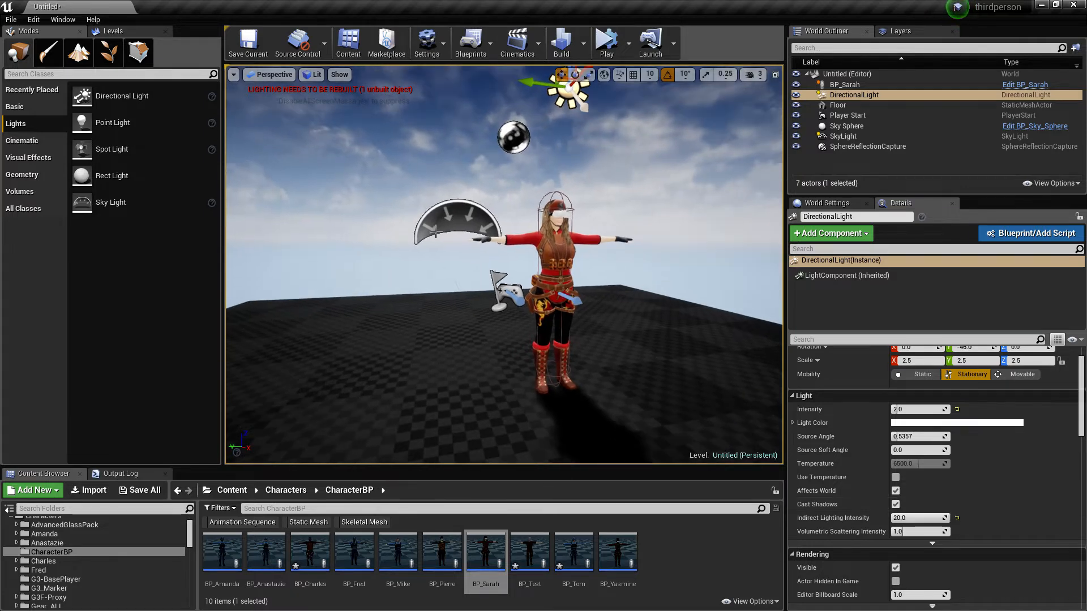
Turn off Cast Shadows on the sky light, toggling it a few times to compare the effect.
left_click(456, 224)
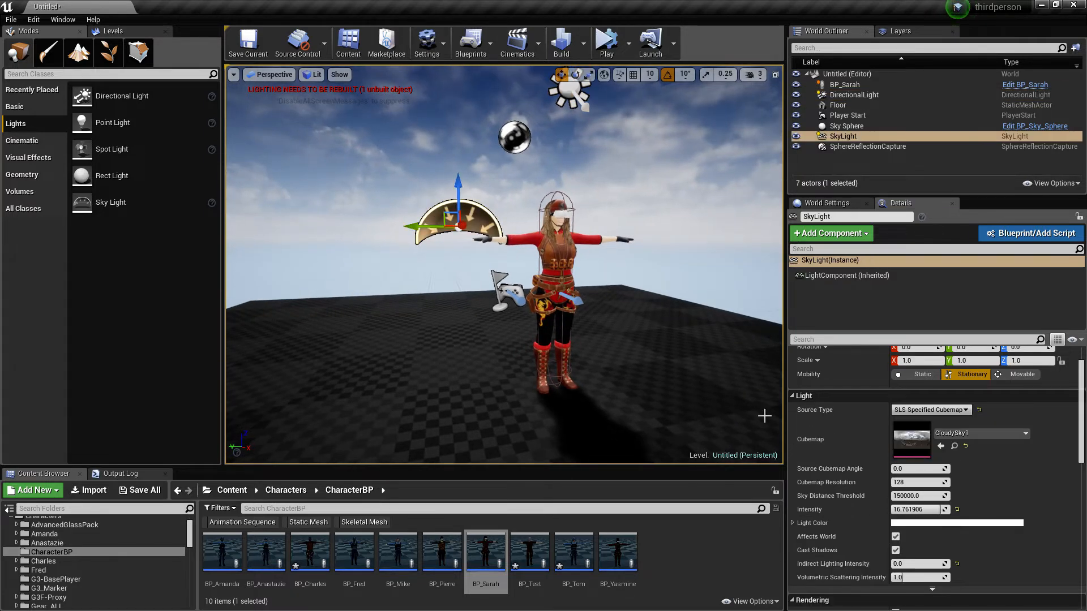
left_click(895, 550)
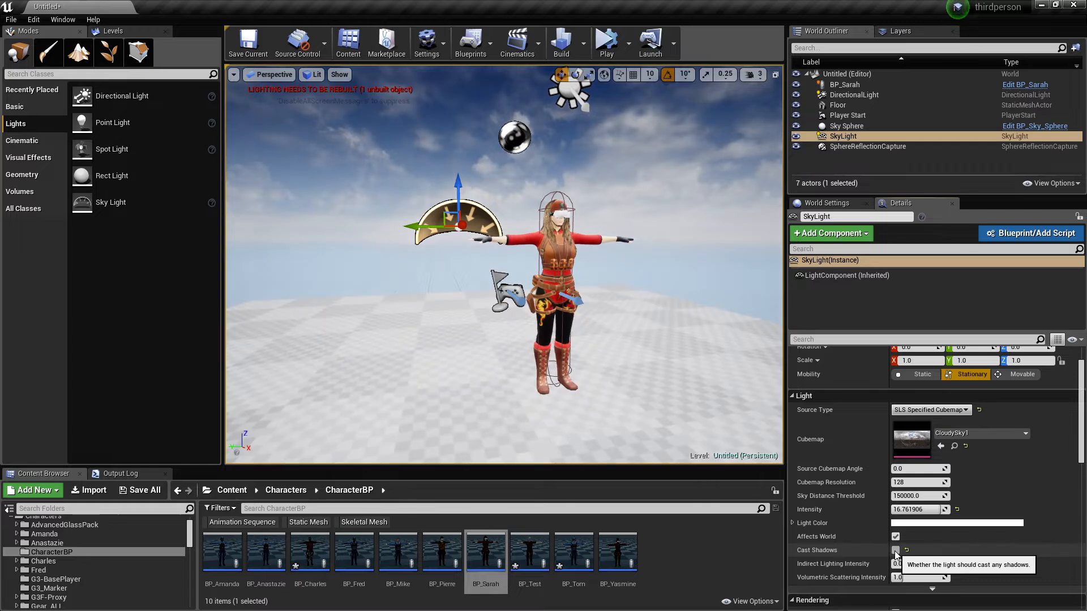
left_click(895, 551)
left_click(895, 551)
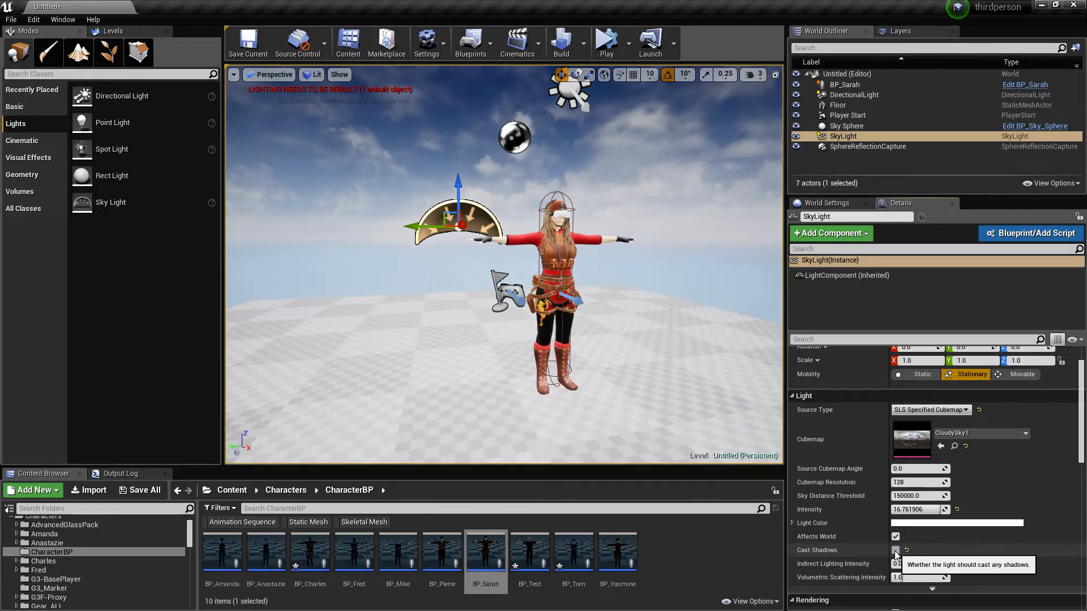
left_click(895, 551)
left_click(895, 552)
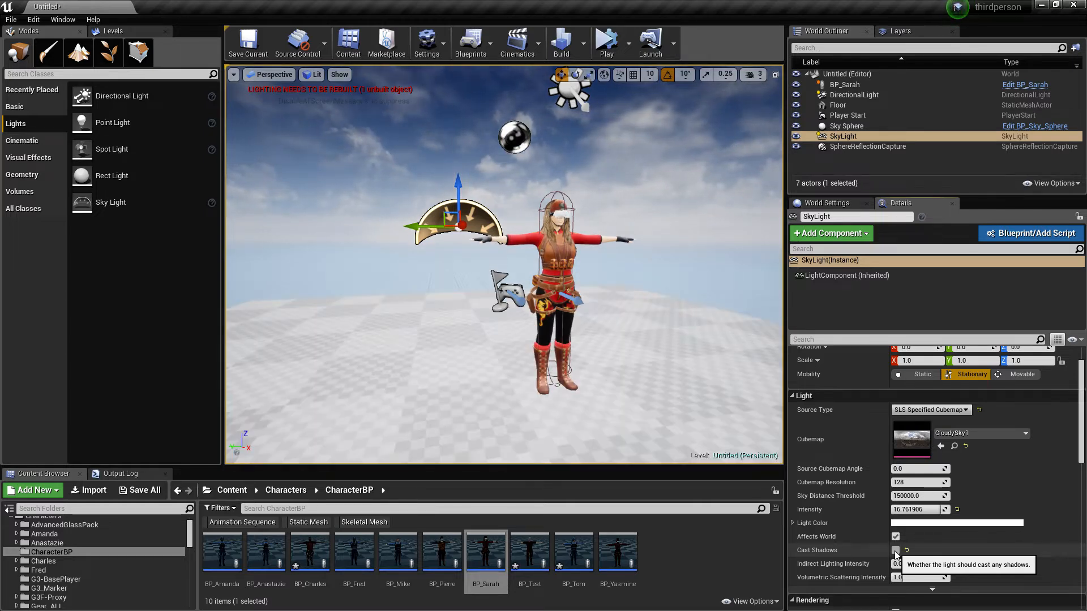
right_click_drag(614, 325, 590, 312)
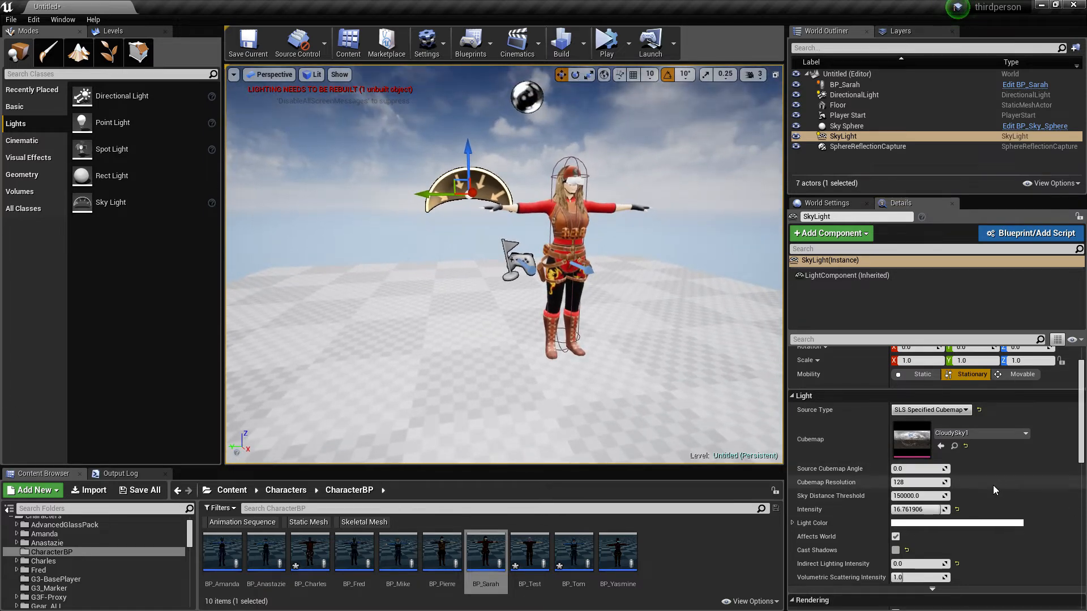
Set the sky light's intensity to about 5.33, cubemap angle to about 174.86, cubemap resolution to 512 and sky distance threshold to about 342125.
left_click_drag(934, 510, 898, 510)
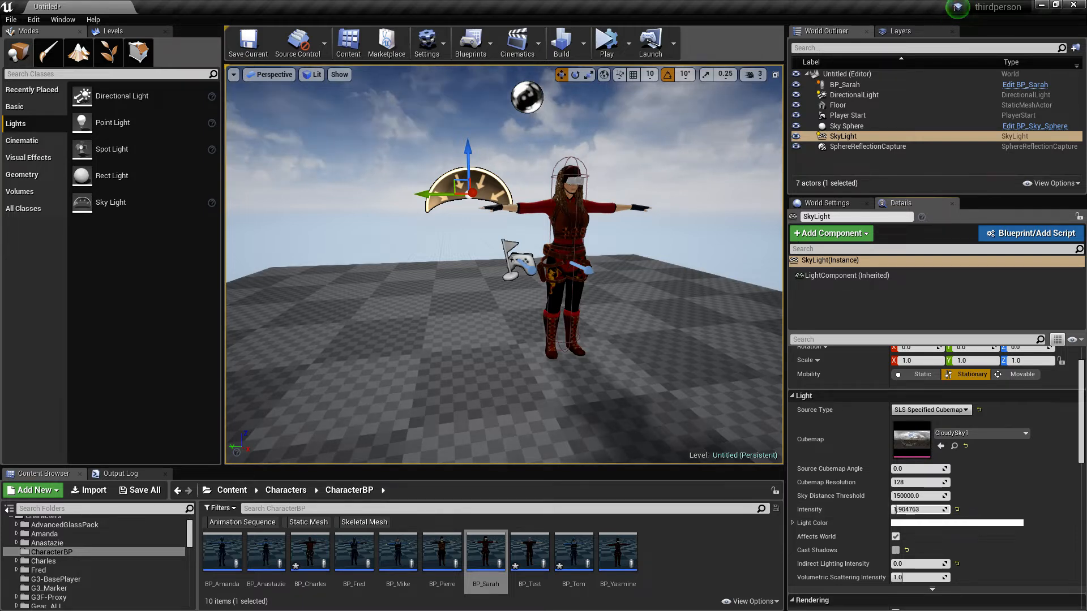
left_click_drag(894, 509, 896, 510)
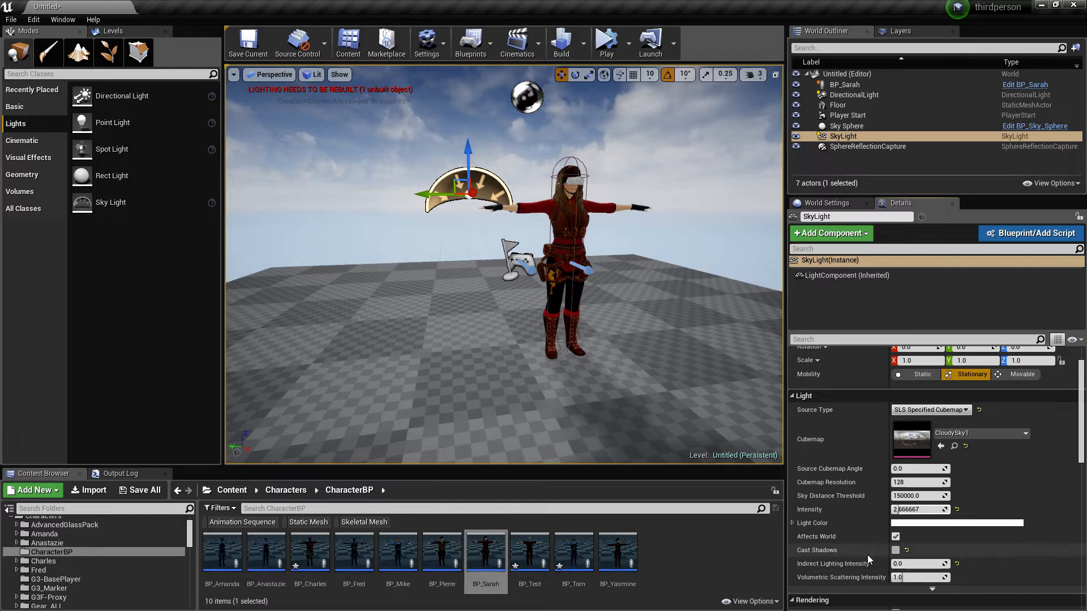
left_click_drag(897, 510, 985, 469)
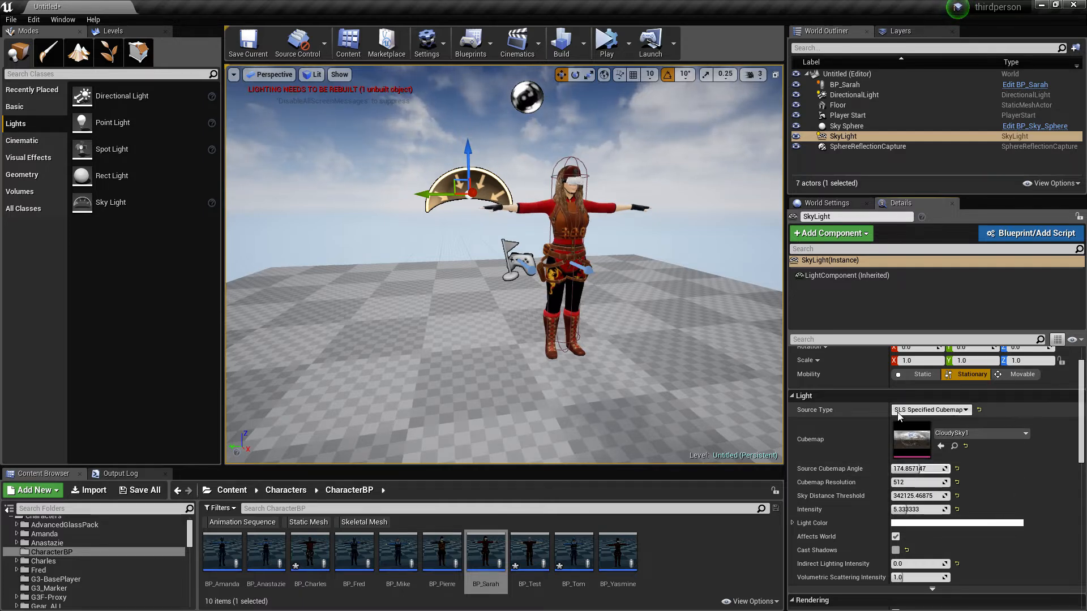
Try Movable and Static mobility on the sky light, lower its intensity to 0, and return it to Stationary.
left_click(1018, 374)
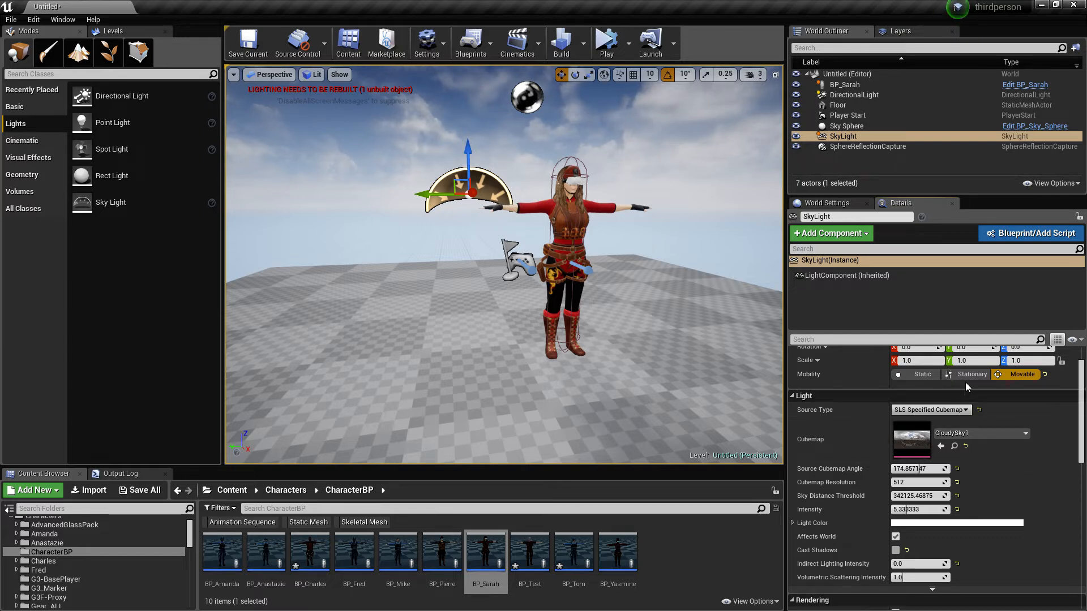
left_click(906, 376)
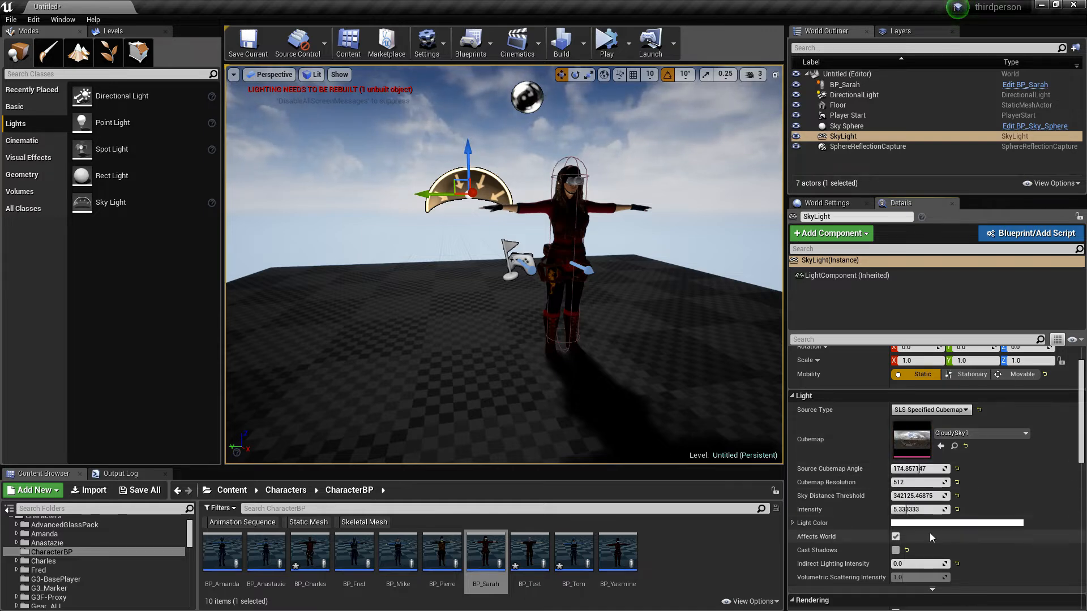
left_click_drag(909, 511, 892, 511)
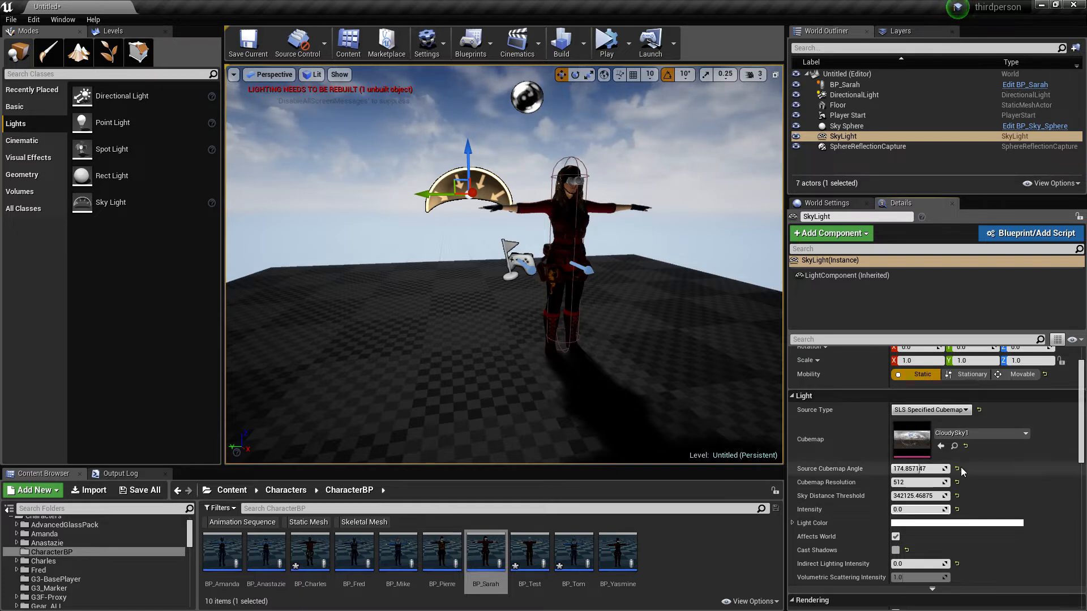
left_click(971, 375)
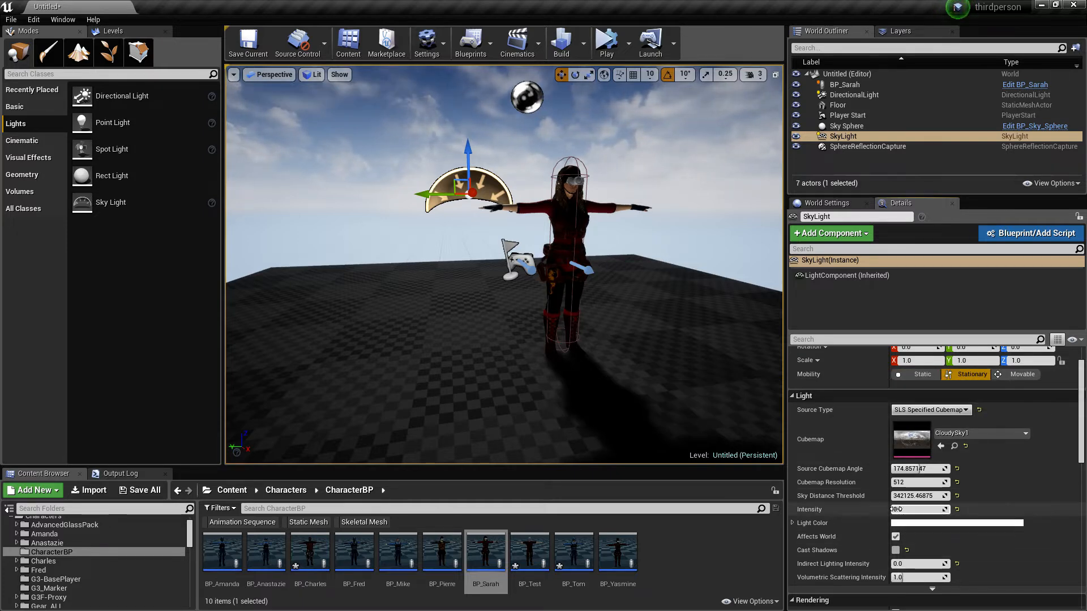
Set the sky light's intensity to about 2.1 and check the lighting on the character and floor.
mouse_move(906, 509)
left_mouse_down()
mouse_move(934, 509)
mouse_move(898, 509)
left_mouse_up()
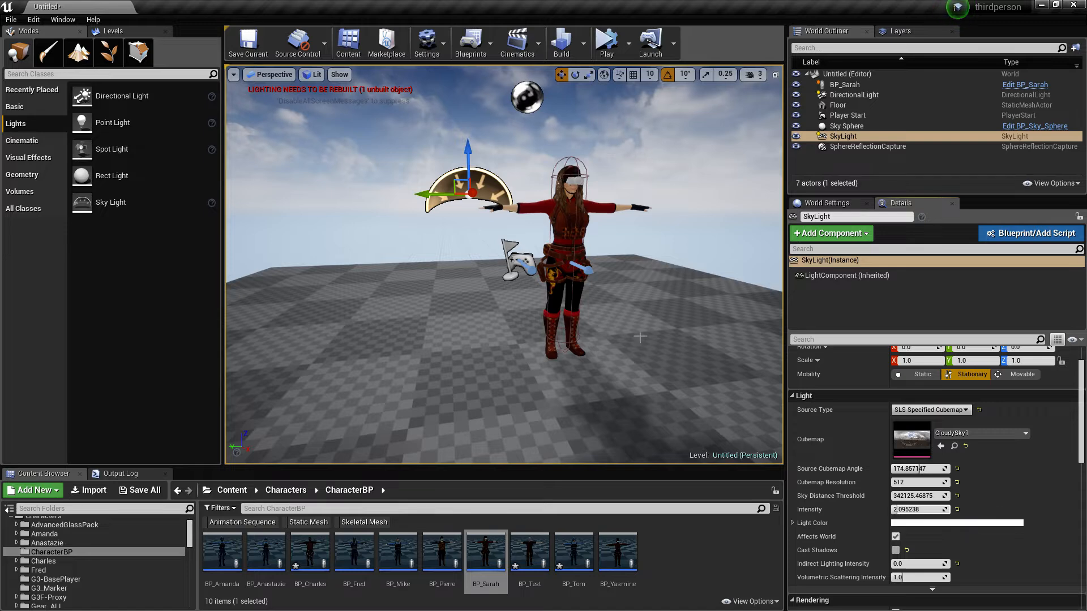
right_click_drag(640, 338, 640, 317)
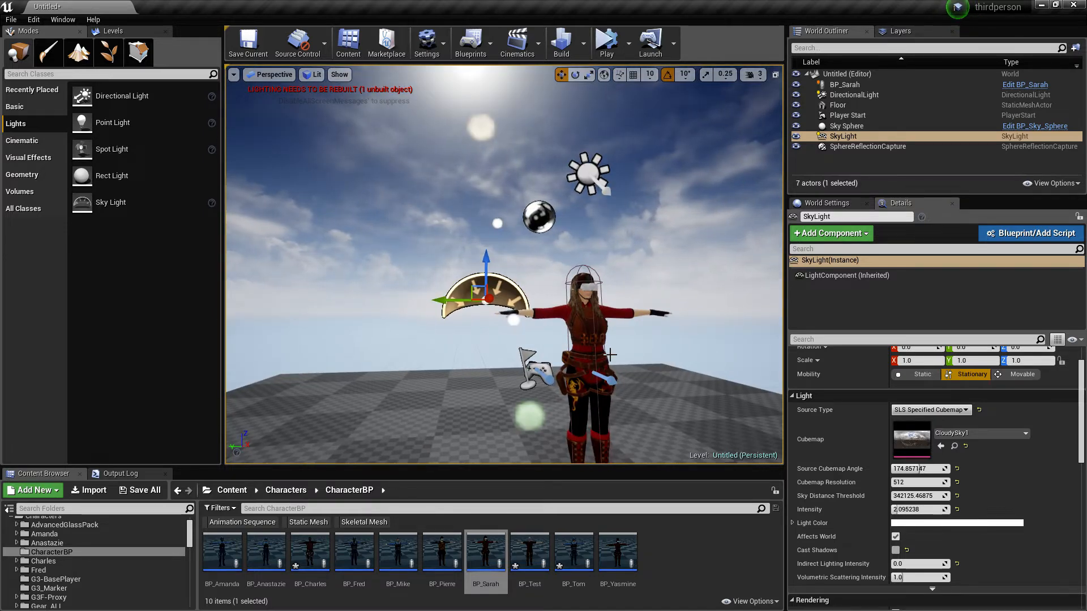
right_click_drag(609, 355, 611, 419)
mouse_move(526, 287)
right_mouse_down()
mouse_move(544, 271)
mouse_move(548, 286)
mouse_move(526, 287)
mouse_move(565, 253)
mouse_move(527, 288)
right_mouse_up()
key("a")
key("w")
key("s")
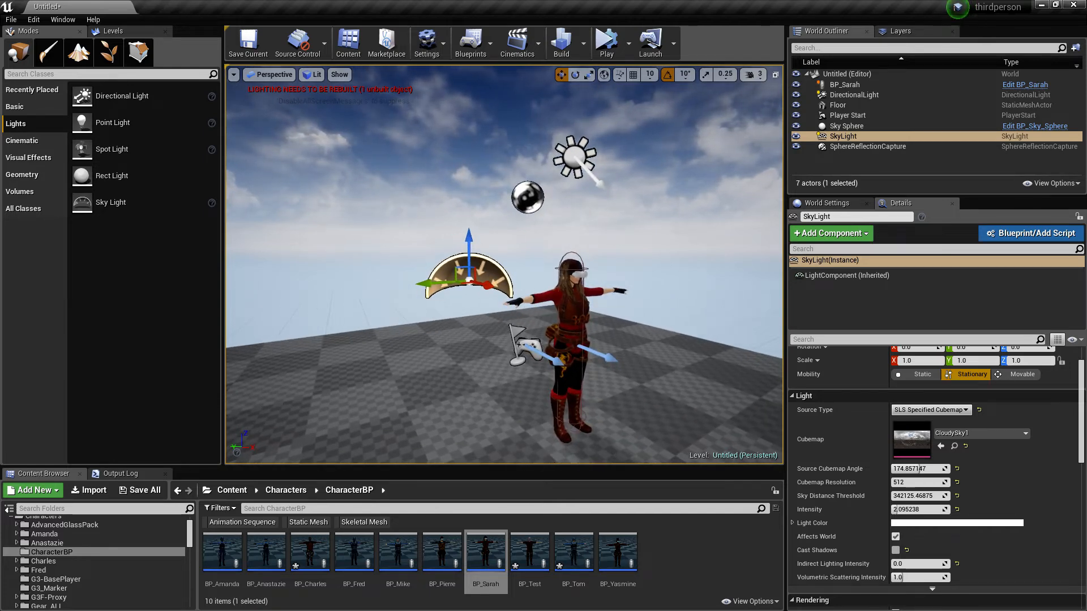
Select the directional light and examine how it lights the character.
left_click(574, 157)
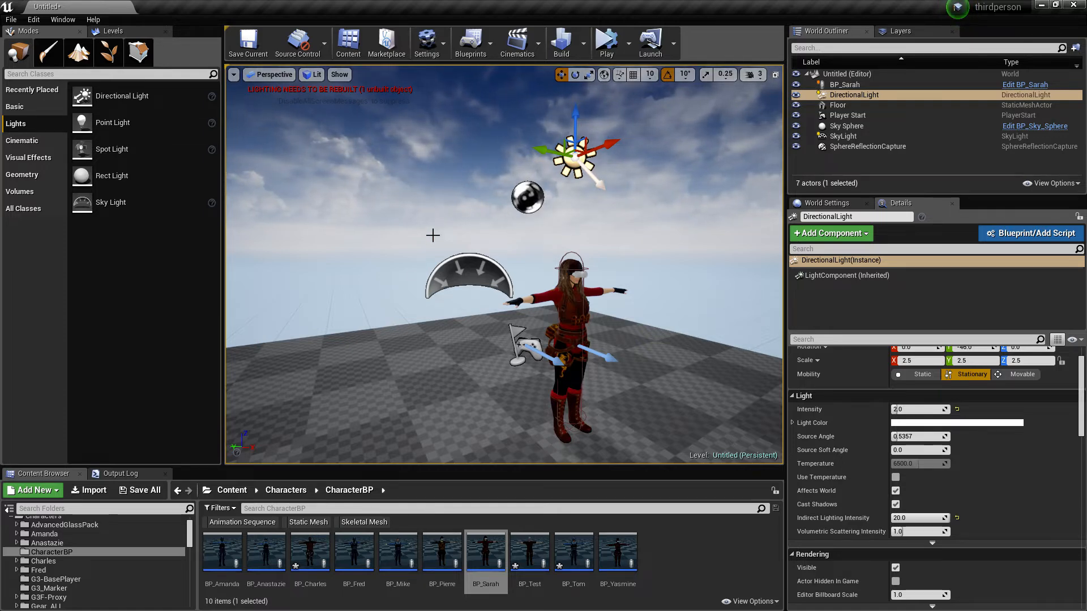
right_click_drag(657, 402, 603, 382)
key("d")
key("d")
key("s")
key("w")
Select the character and examine its shading from several angles, including from behind.
left_click(545, 282)
key("s")
mouse_move(545, 282)
right_mouse_down()
mouse_move(606, 296)
mouse_move(602, 260)
mouse_move(601, 275)
mouse_move(442, 281)
mouse_move(527, 280)
right_mouse_up()
key("a")
key("w")
key("s")
key("s")
key("d")
key("a")
key("w")
right_click_drag(624, 385, 555, 414)
key("w")
key("s")
key("a")
key("w")
key("s")
key("d")
key("d")
key("w")
key("w")
key("s")
key("a")
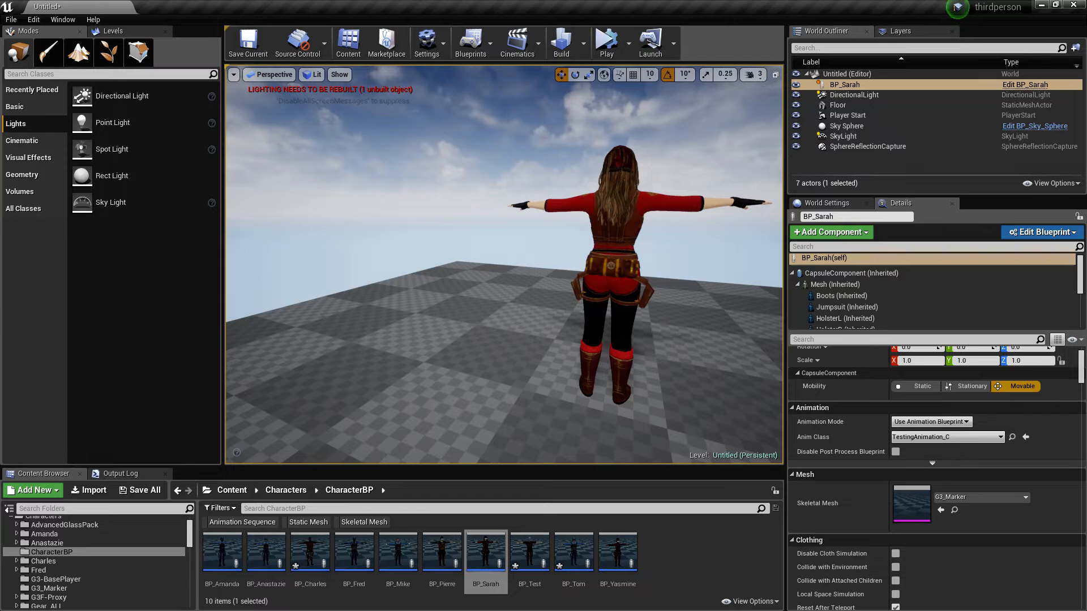
Examine the character's front side and its shadow on the floor.
key("d")
right_click_drag(555, 414, 269, 368)
key("w")
key("s")
key("a")
key("d")
key("s")
key("s")
right_click_drag(522, 448, 589, 461)
key("a")
right_click_drag(556, 361, 552, 361)
key("w")
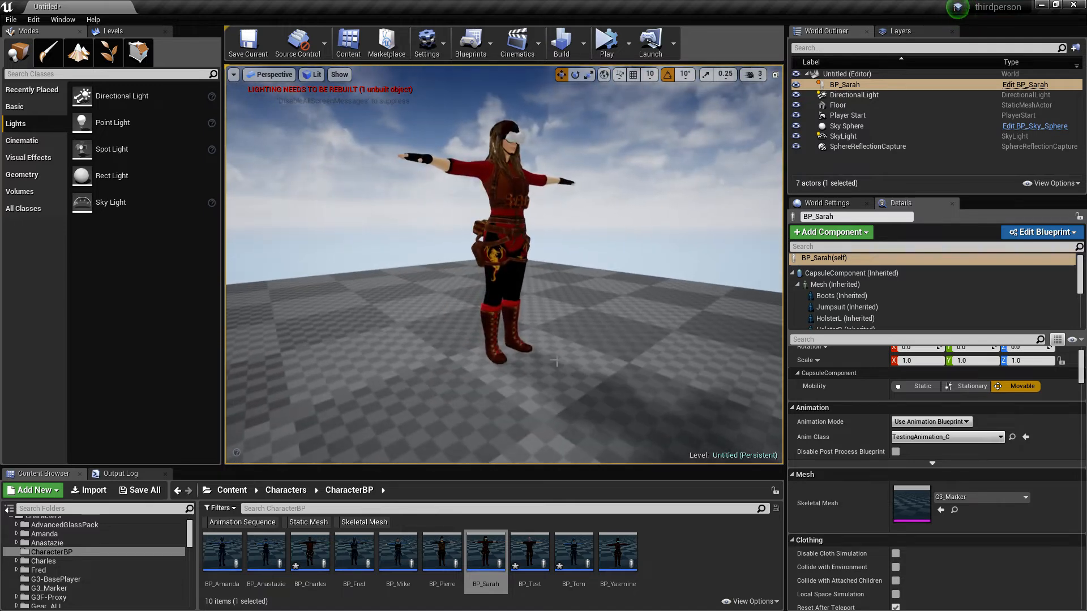
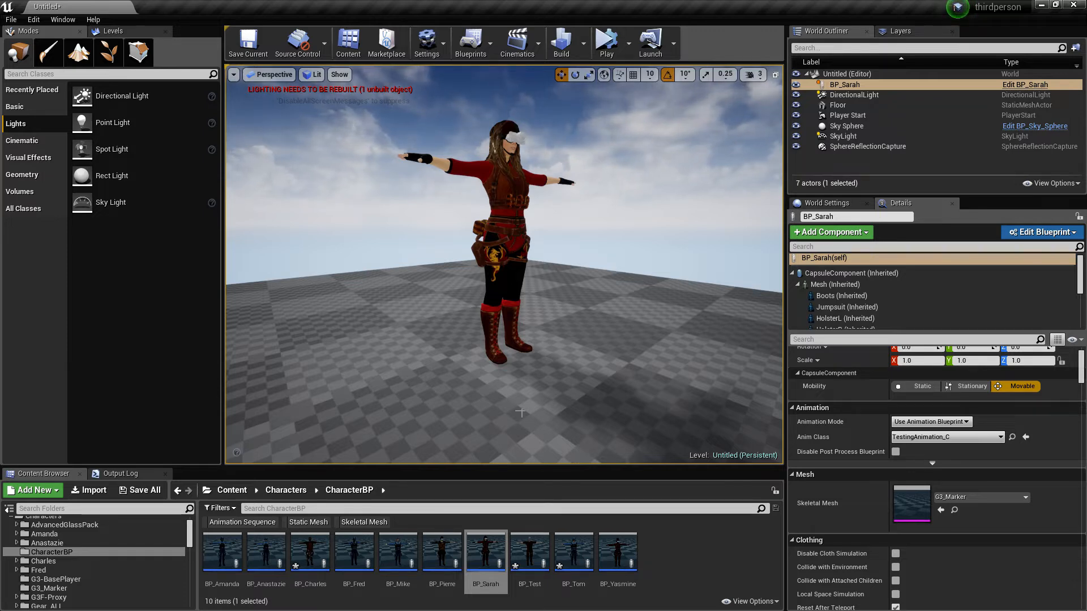
Select the floor, locate its DefaultMaterial among the engine materials and open it in the material editor.
left_click(592, 420)
right_click_drag(595, 408, 651, 419)
left_click(954, 492)
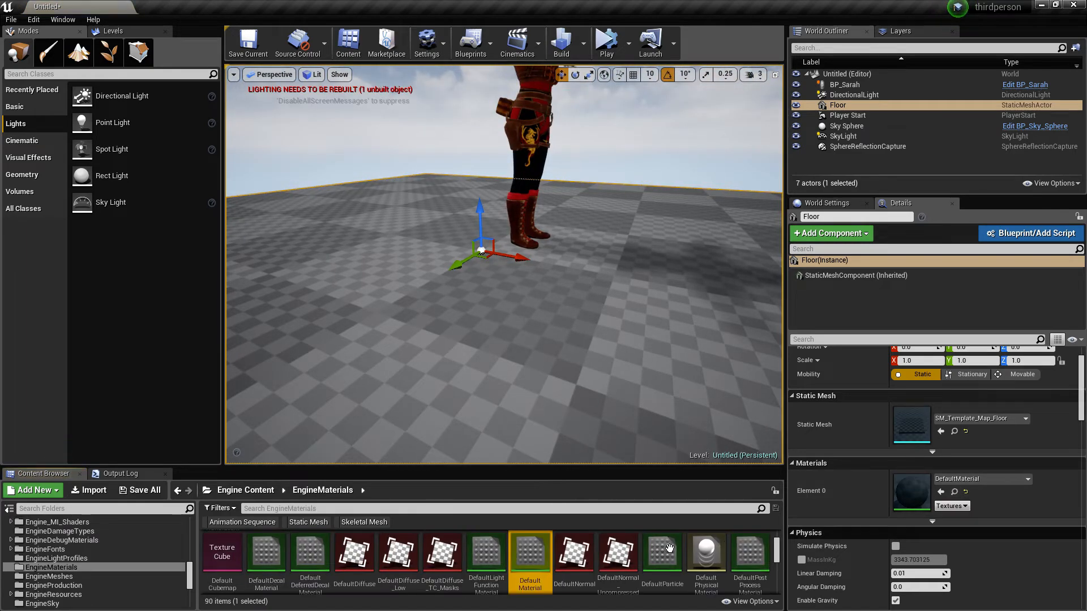
double_click(544, 547)
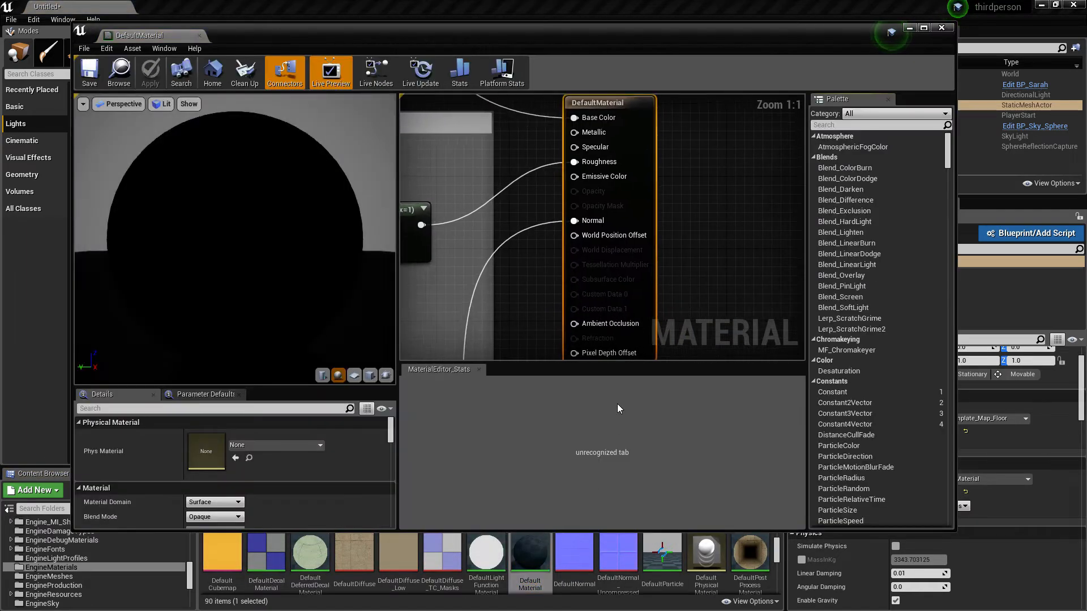
Examine the DefaultMaterial output node's inputs, including Ambient Occlusion, and the nodes connected to it.
scroll(559, 258, "down", 2)
right_click_drag(495, 256, 759, 226)
scroll(549, 263, "down", 4)
right_click_drag(533, 248, 401, 295)
right_click_drag(741, 254, 478, 270)
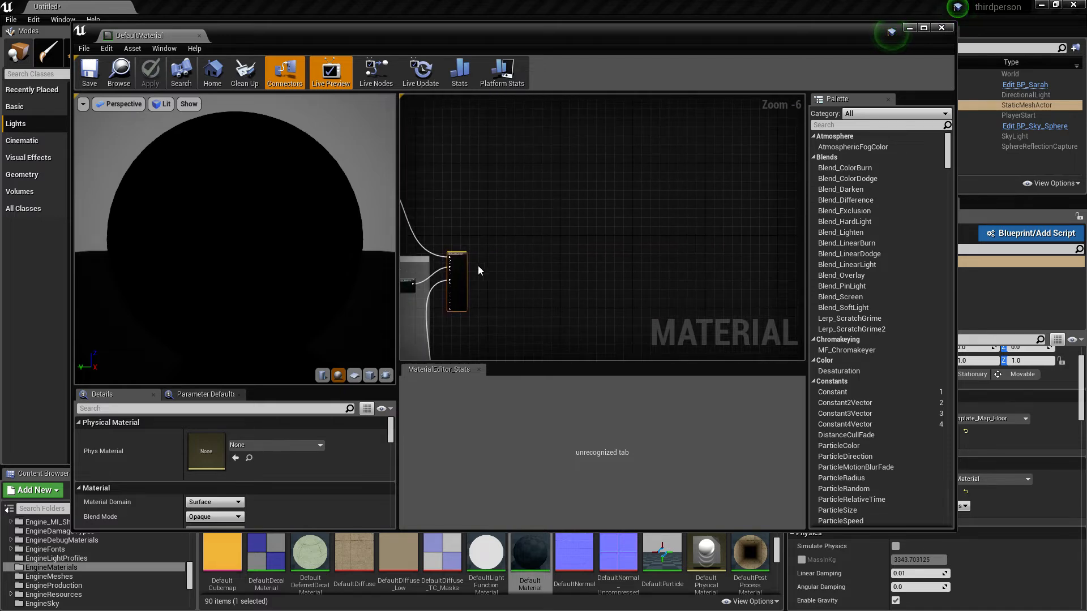
scroll(447, 261, "up", 6)
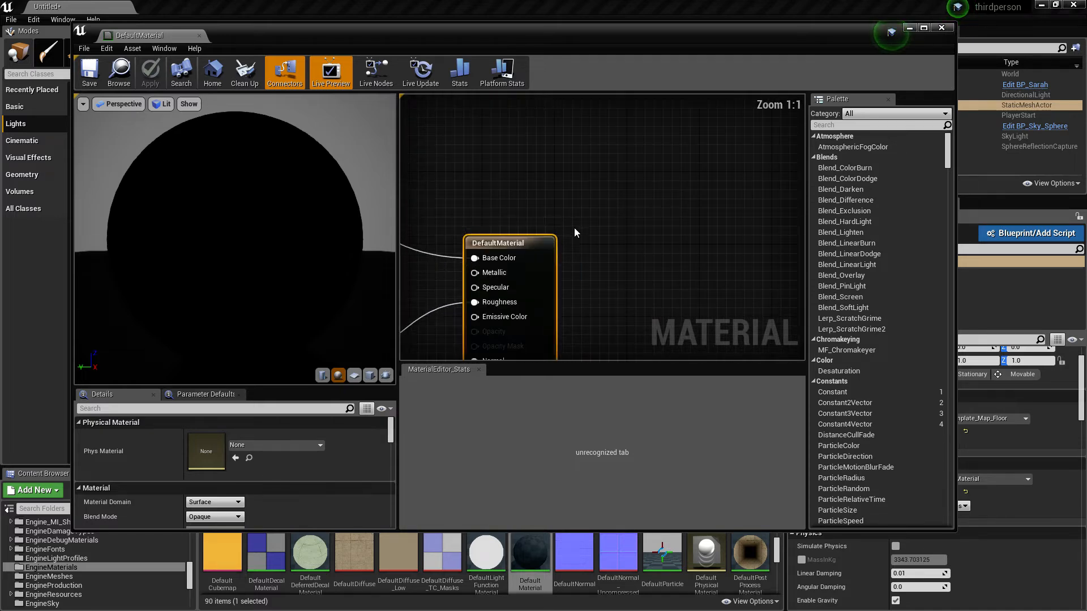
right_click_drag(574, 227, 672, 119)
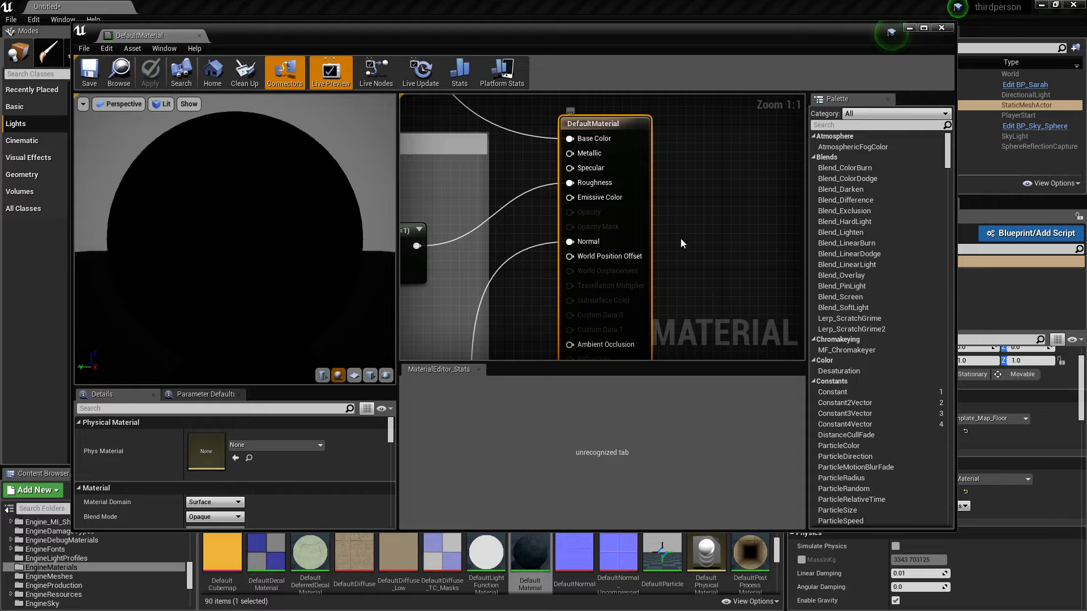
mouse_move(704, 229)
right_mouse_down()
mouse_move(712, 178)
mouse_move(693, 225)
right_mouse_up()
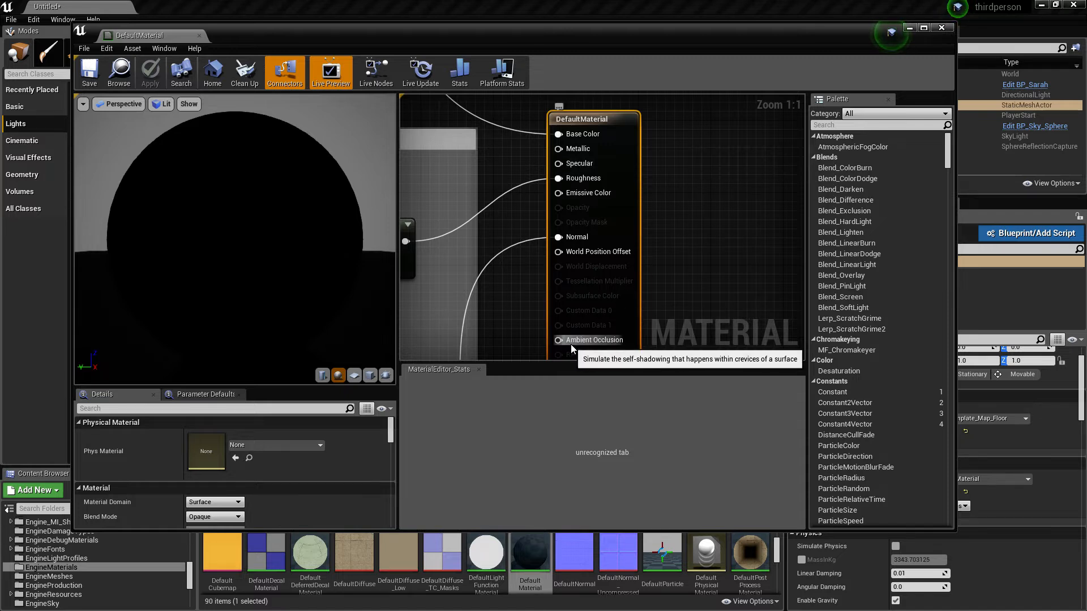
scroll(683, 267, "down", 1)
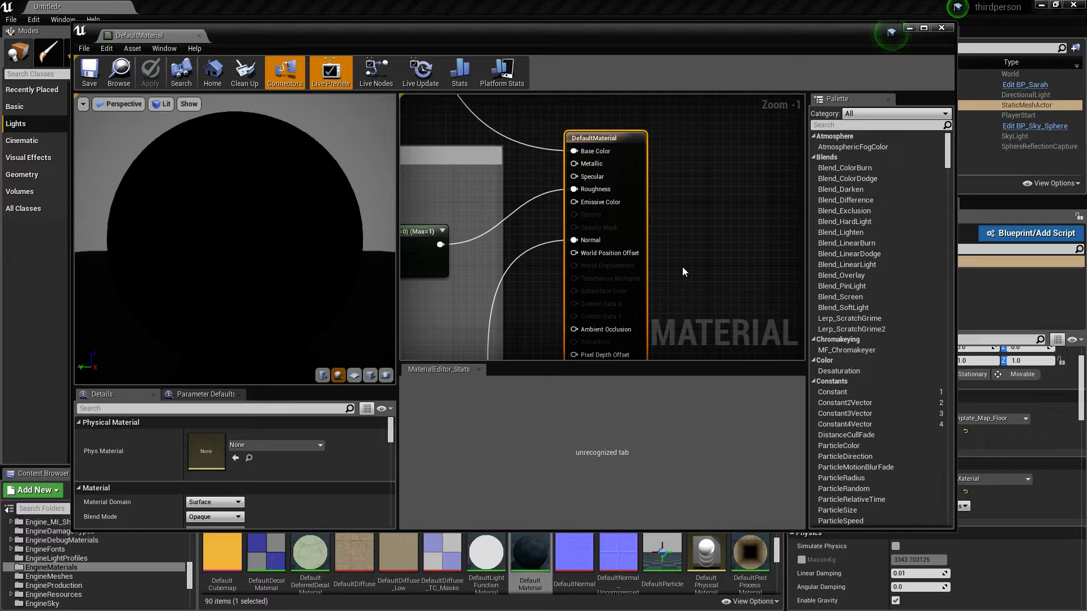
scroll(683, 271, "down", 2)
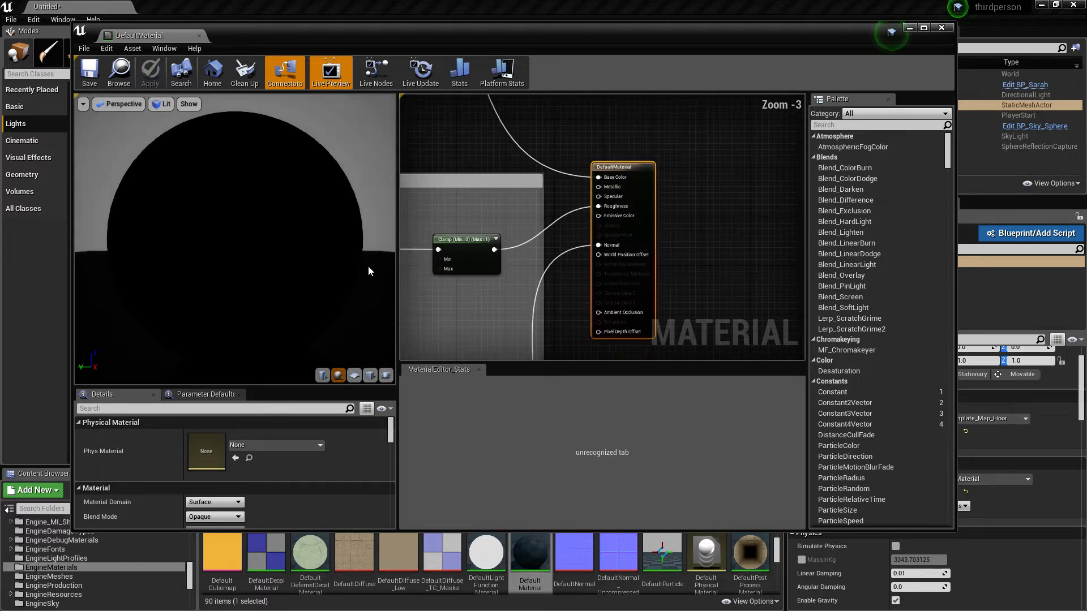
Move the material editor window clear of the viewport and view the character on the whole floor.
left_click_drag(742, 39, 336, 473)
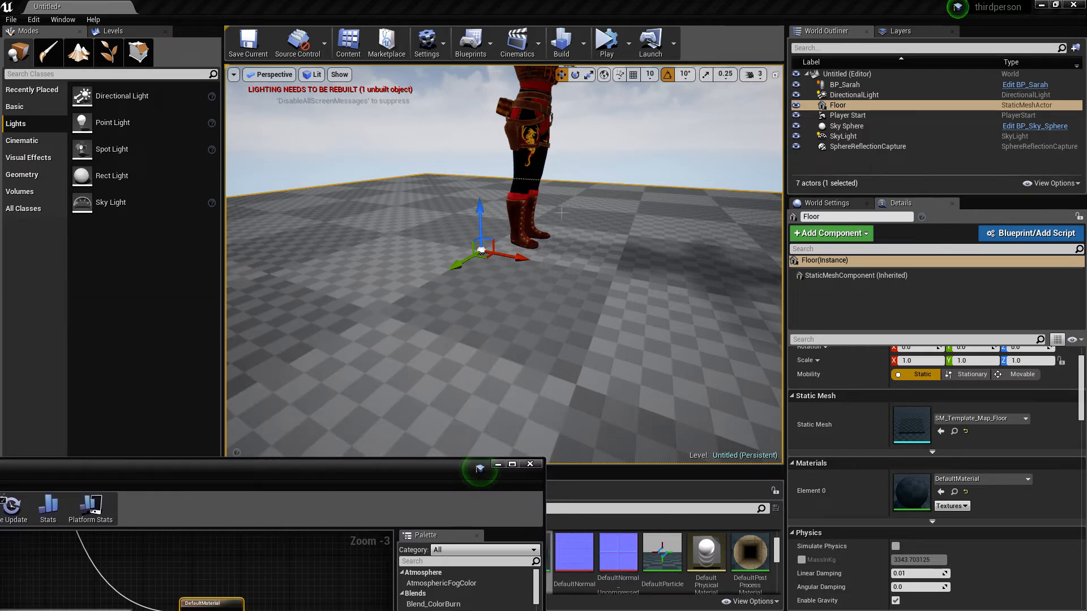
right_click_drag(560, 213, 505, 254)
key("s")
key("d")
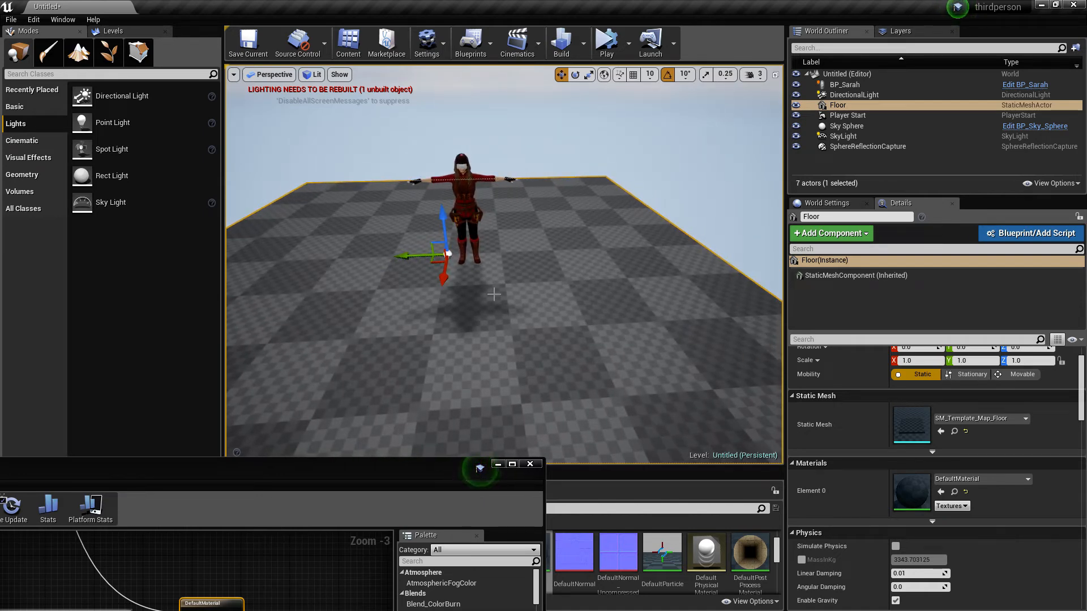
Place a point light in the level near the character and check how it lights the floor.
left_click_drag(84, 122, 426, 178)
left_click(481, 165)
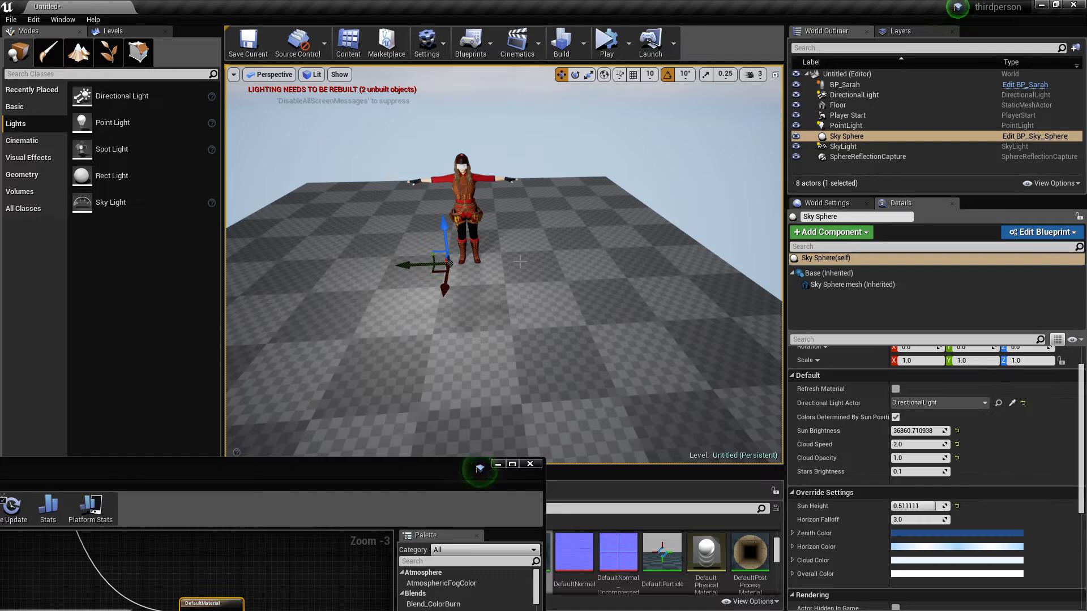
right_click_drag(521, 261, 463, 261)
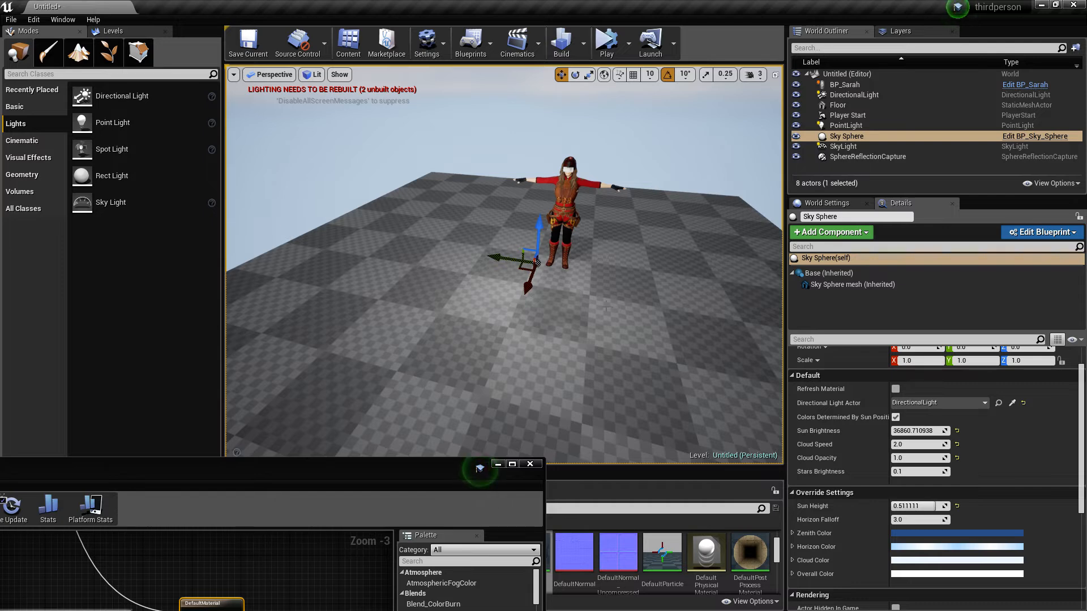
Move the selected Sky Sphere across the floor beside the character and delete it from the level.
key("g")
key("w")
right_click_drag(525, 243, 535, 233)
left_click_drag(525, 241, 509, 263)
scroll(486, 322, "up", 5)
key("Delete")
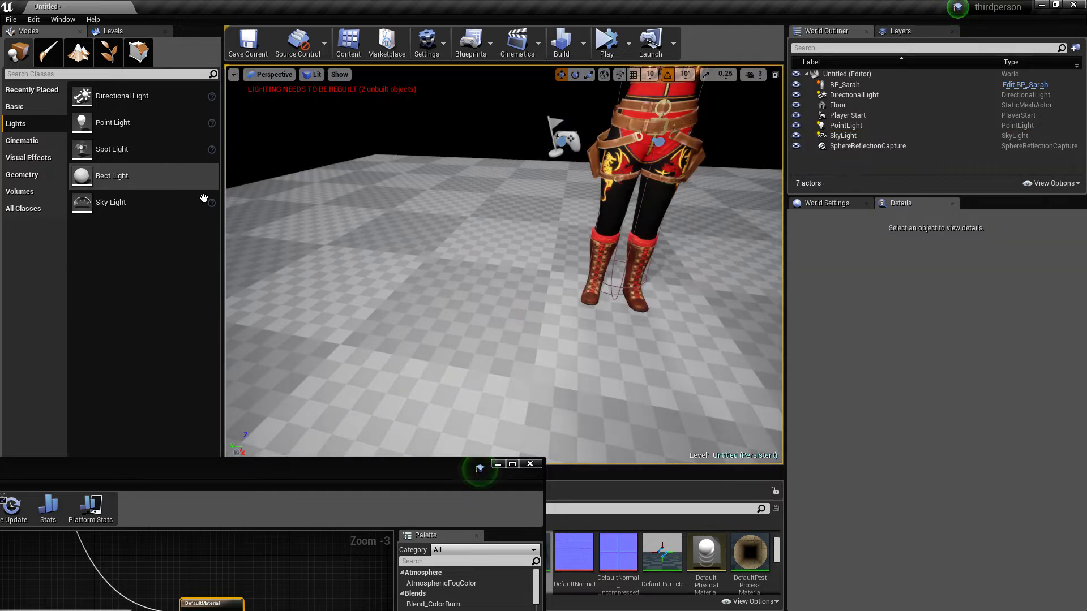
Undo the Sky Sphere's deletion, its moves and its selection.
key("ctrl+z")
key("ctrl+z")
key("ctrl+z")
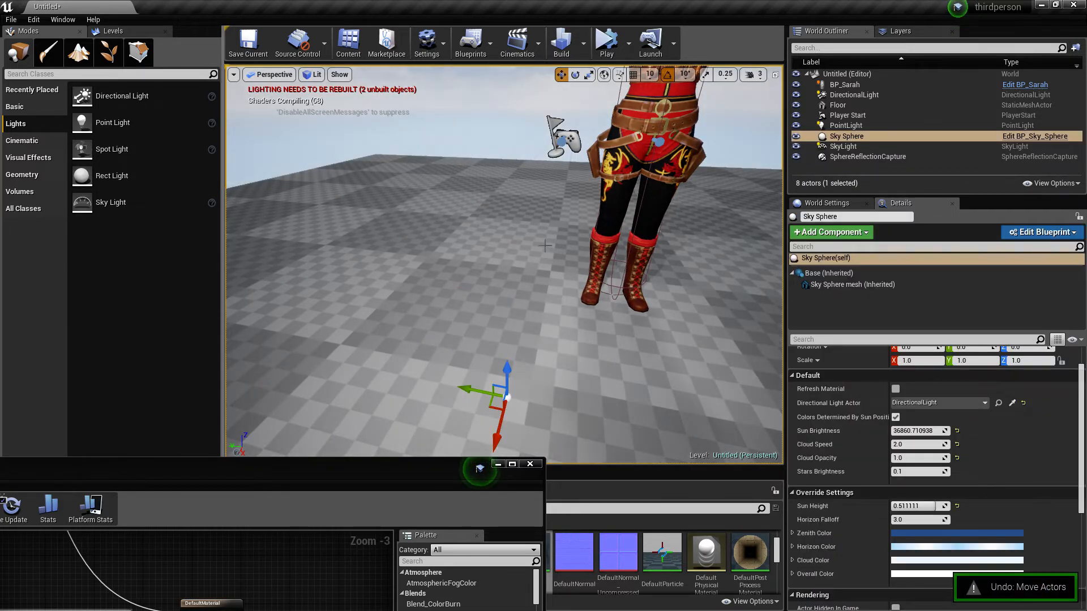
key("ctrl+z")
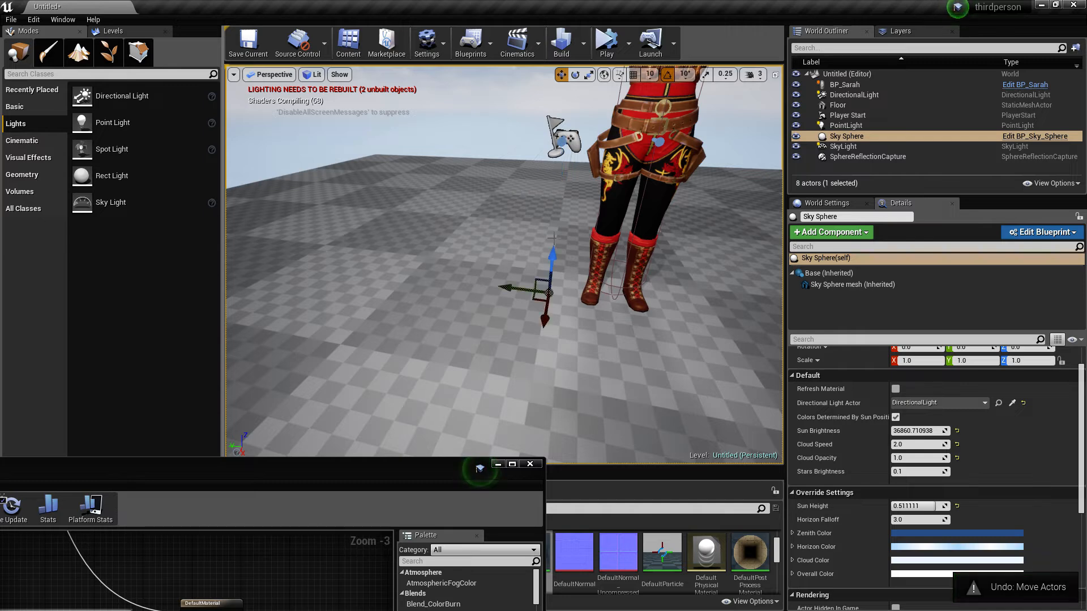
key("ctrl+z")
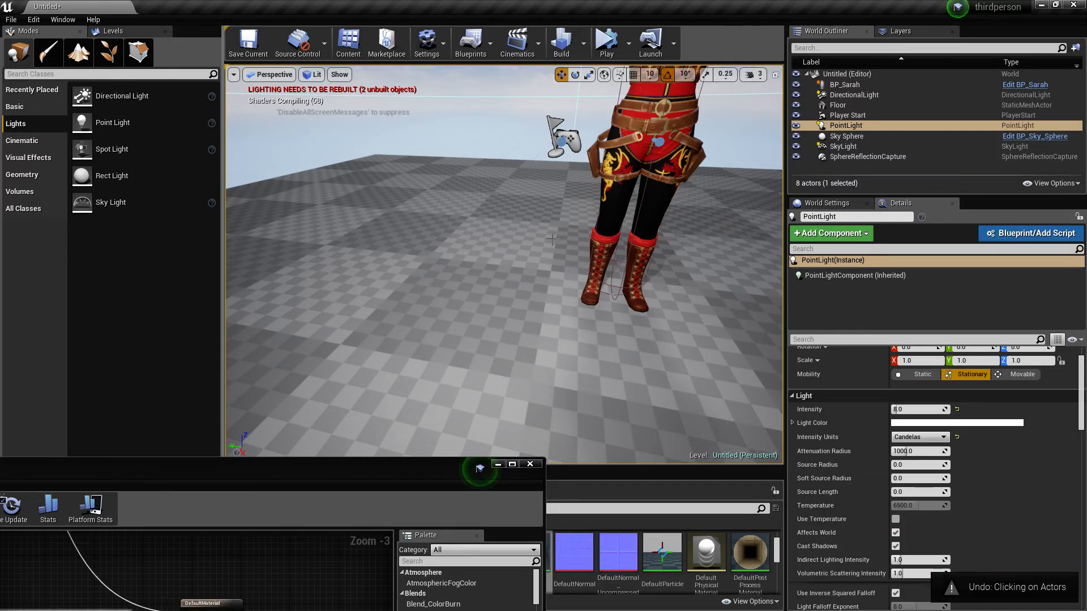
Try a rect light on the floor beside the character and remove it.
left_click_drag(110, 177, 520, 334)
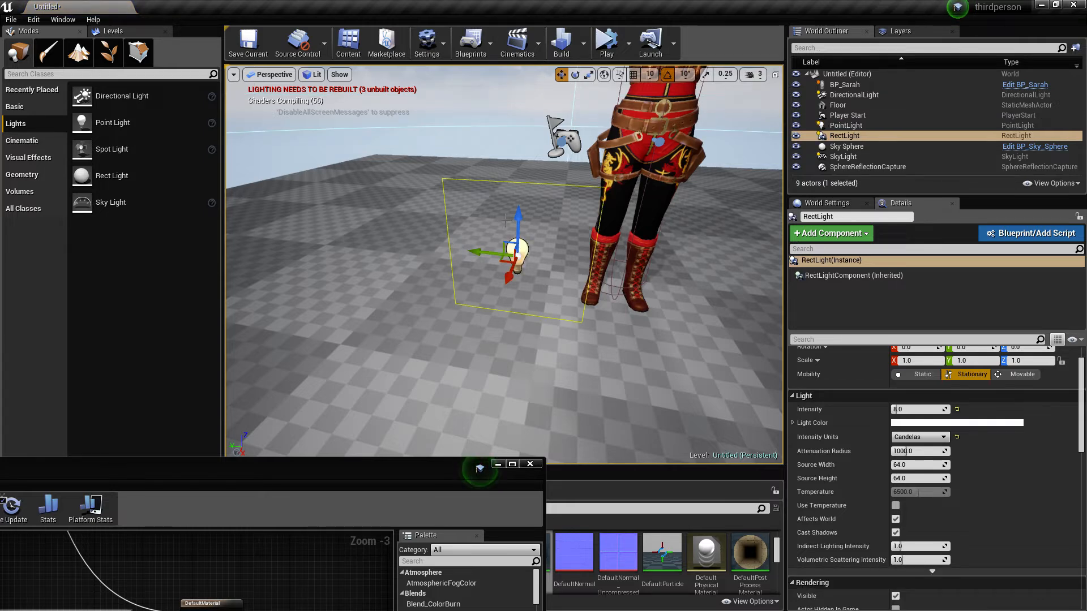
key("Delete")
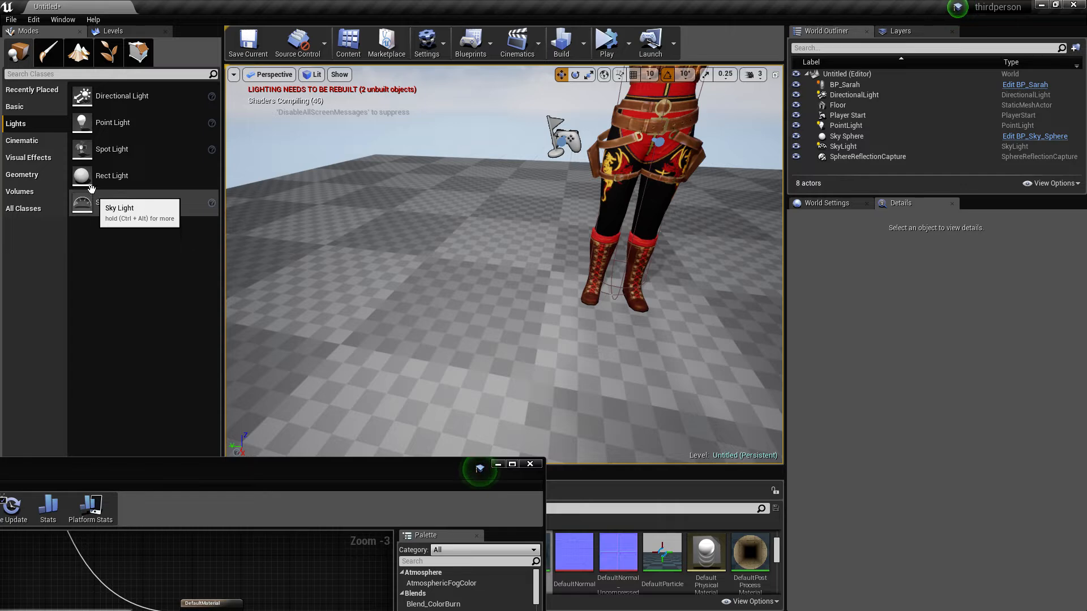
Place a second point light on the floor in front of the character, raise it and shift it sideways.
left_click_drag(85, 126, 546, 349)
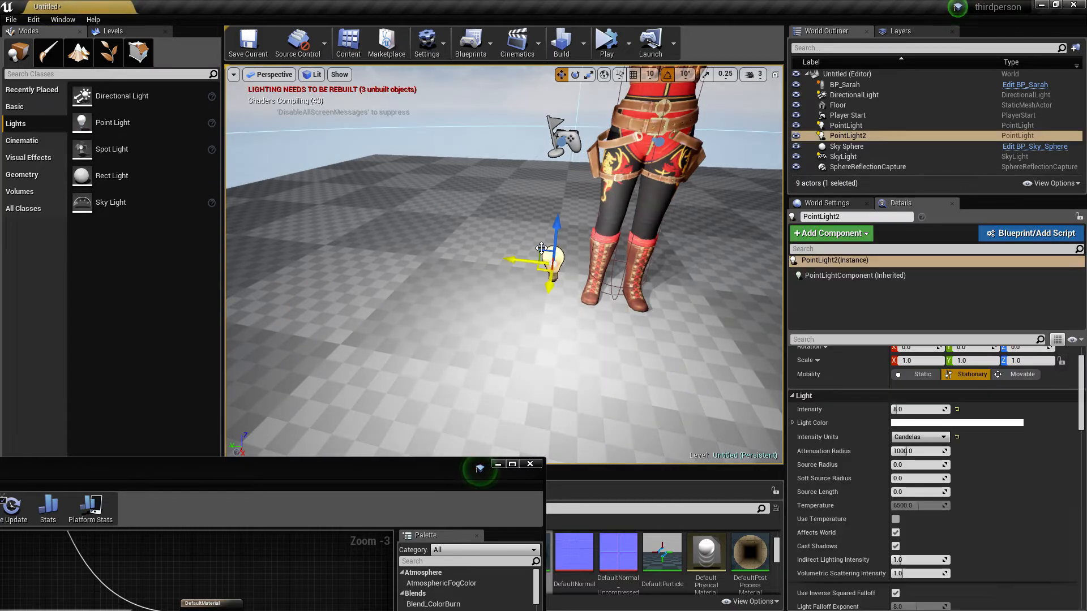
left_click_drag(558, 228, 567, 181)
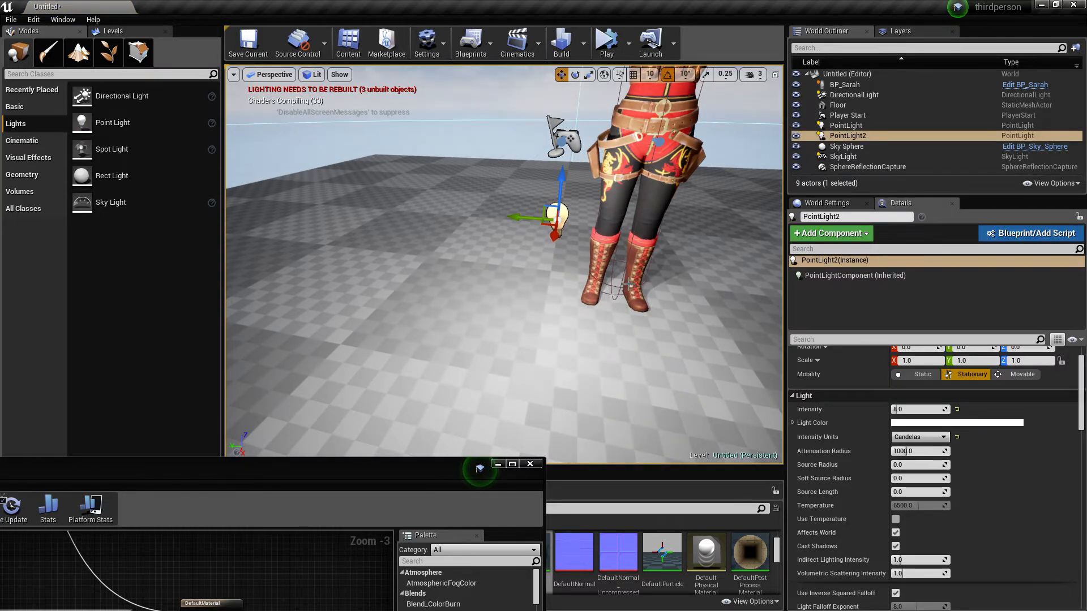
right_click_drag(627, 283, 691, 250)
key("a")
left_click_drag(691, 250, 737, 252)
mouse_move(729, 211)
left_mouse_down()
mouse_move(730, 174)
mouse_move(718, 200)
left_mouse_up()
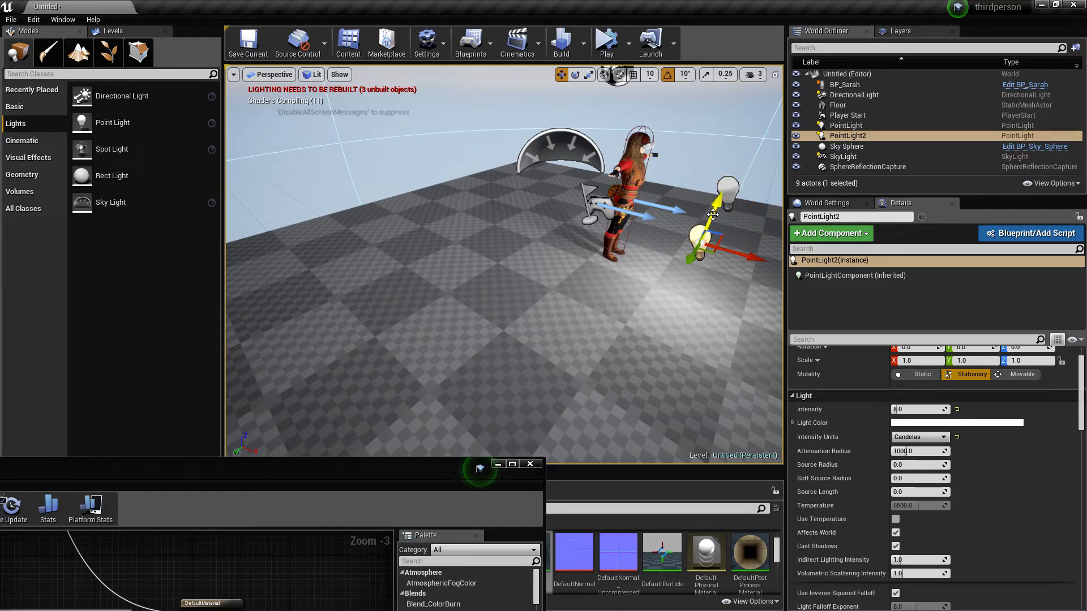
Try pink for the second point light's color, then set it to pale yellow with sRGB hex FFFBABFF.
key("d")
mouse_move(692, 285)
right_mouse_down()
mouse_move(465, 287)
mouse_move(693, 289)
right_mouse_up()
key("s")
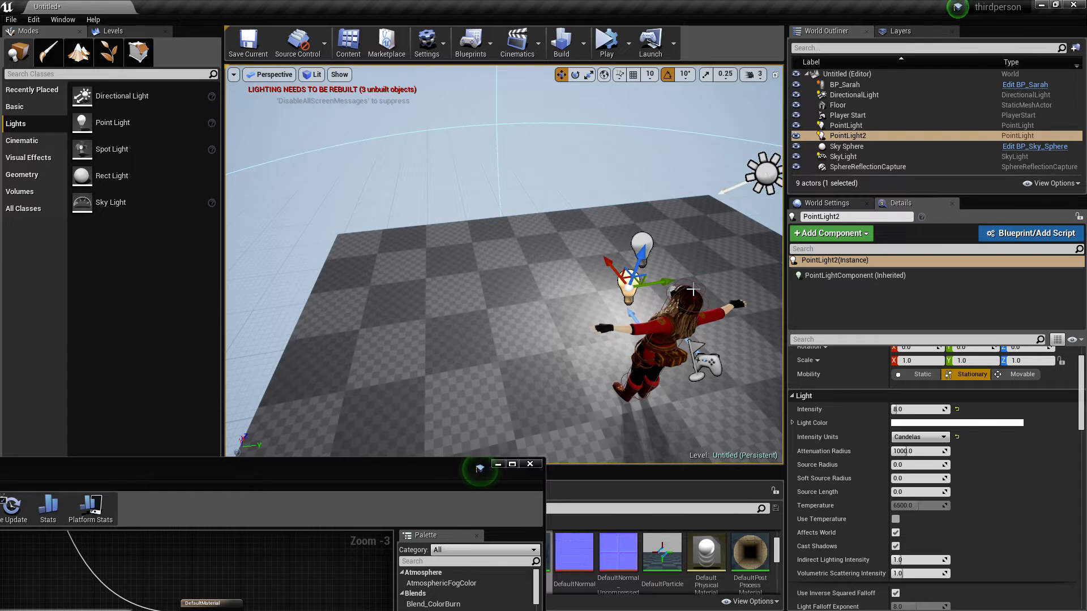
right_click_drag(582, 310, 753, 311)
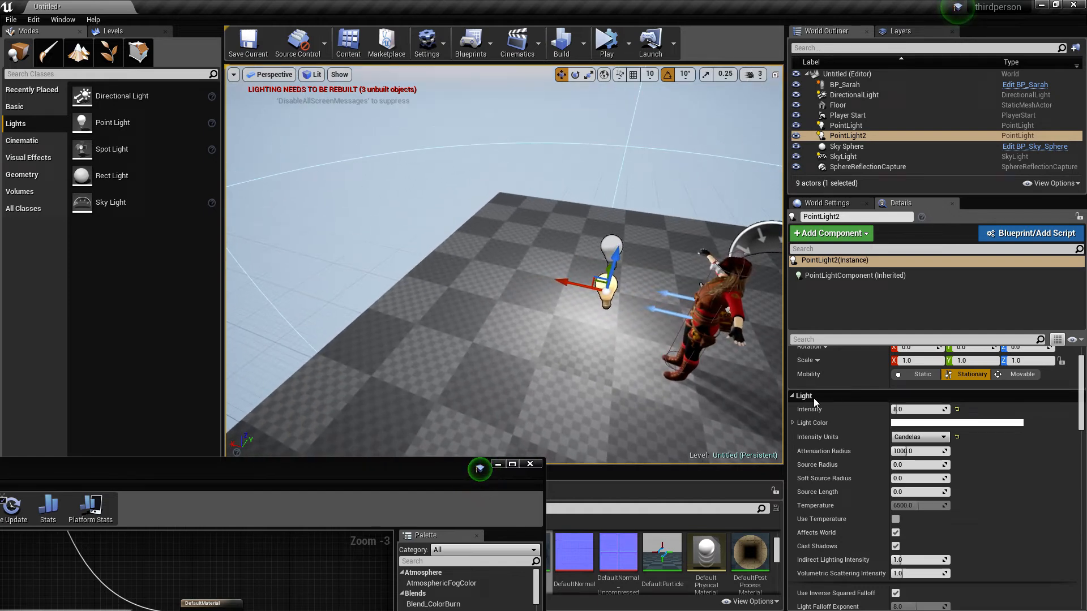
left_click(933, 423)
left_click_drag(753, 405, 785, 375)
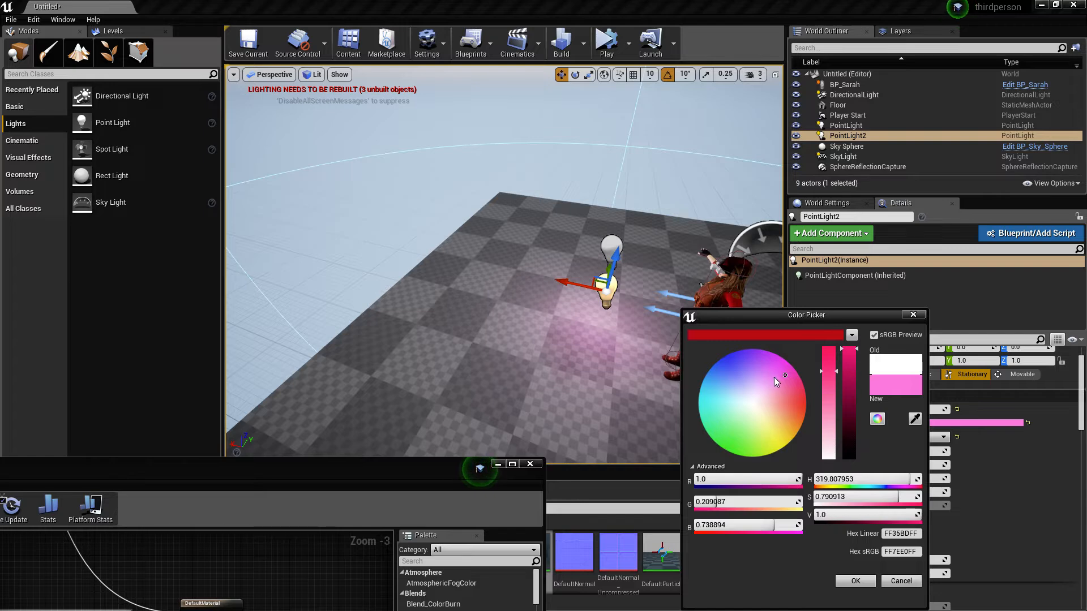
left_click_drag(784, 377, 766, 422)
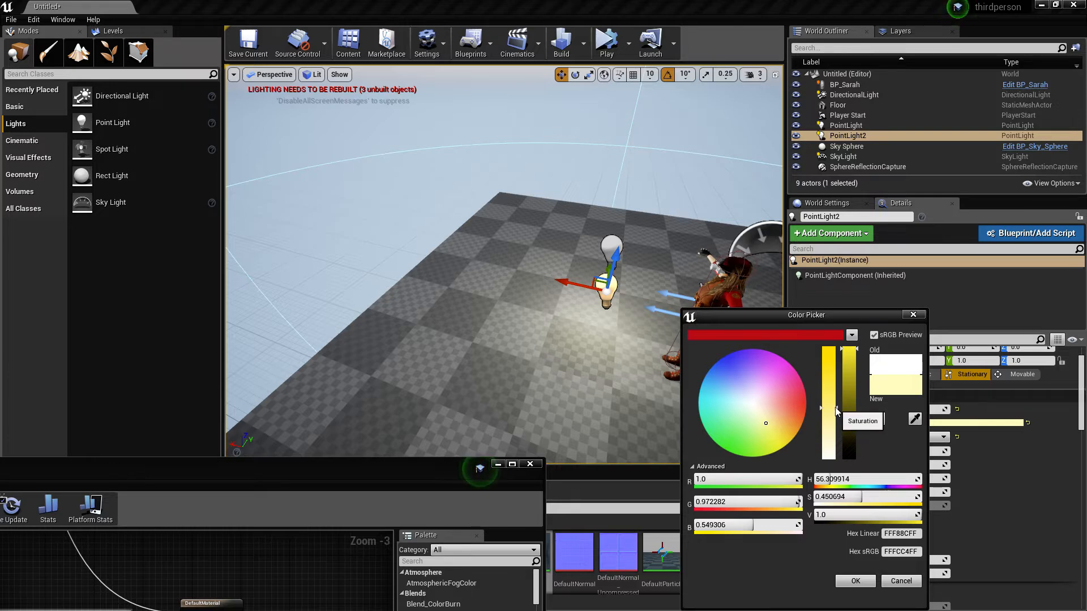
left_click_drag(840, 399, 844, 394)
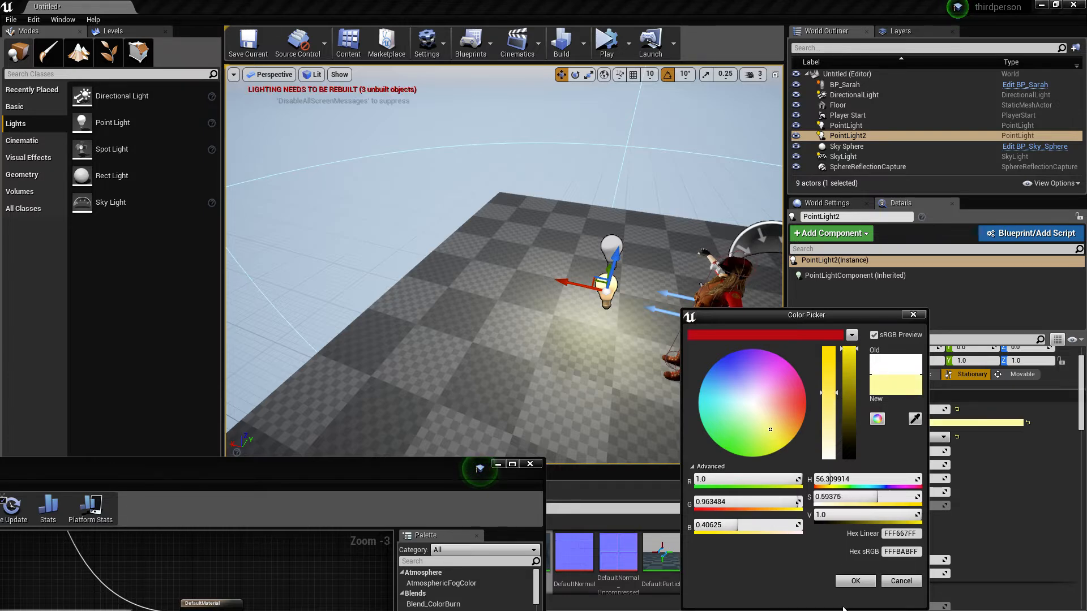
left_click(856, 579)
Move the yellow point light sideways in front of the character and raise it to a height of about 207.
right_click_drag(623, 318, 521, 295)
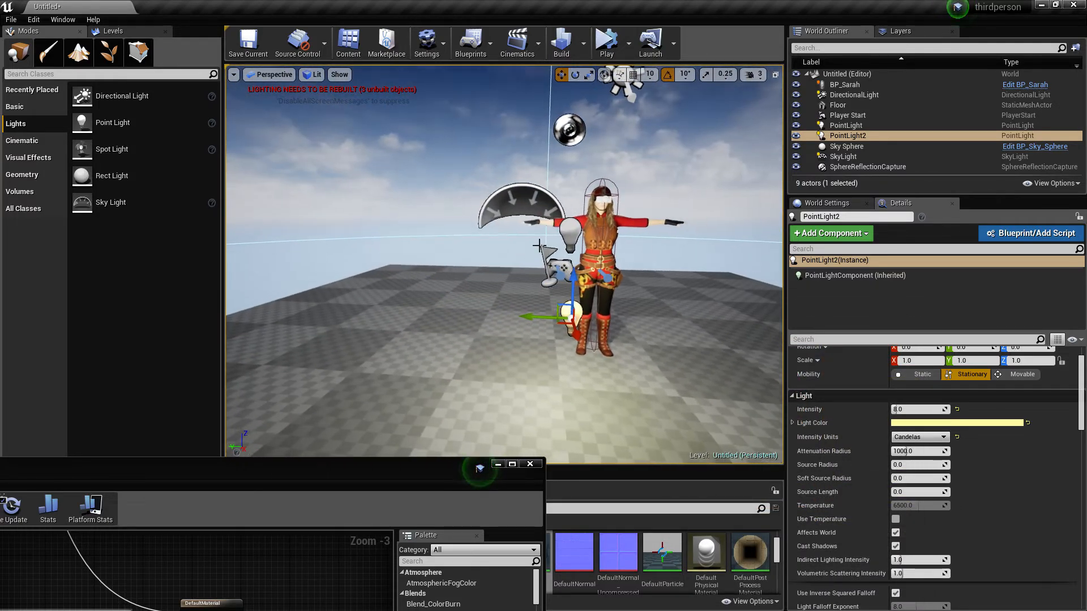
left_click_drag(529, 315, 630, 354)
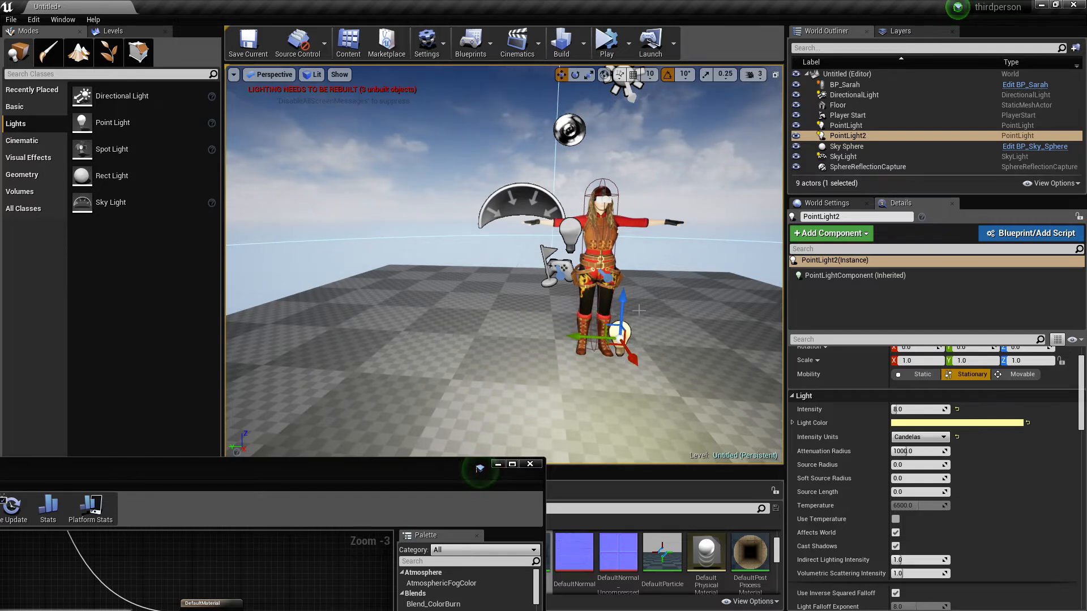
left_click_drag(624, 297, 633, 105)
Examine from near and far how the raised yellow point light illuminates the character and the floor.
mouse_move(627, 270)
right_mouse_down()
mouse_move(656, 235)
mouse_move(693, 252)
mouse_move(710, 292)
mouse_move(609, 286)
mouse_move(490, 258)
mouse_move(512, 254)
mouse_move(569, 207)
mouse_move(571, 145)
mouse_move(614, 173)
mouse_move(697, 266)
mouse_move(629, 271)
right_mouse_up()
key("w")
key("s")
key("d")
key("w")
key("s")
key("s")
key("a")
key("w")
key("s")
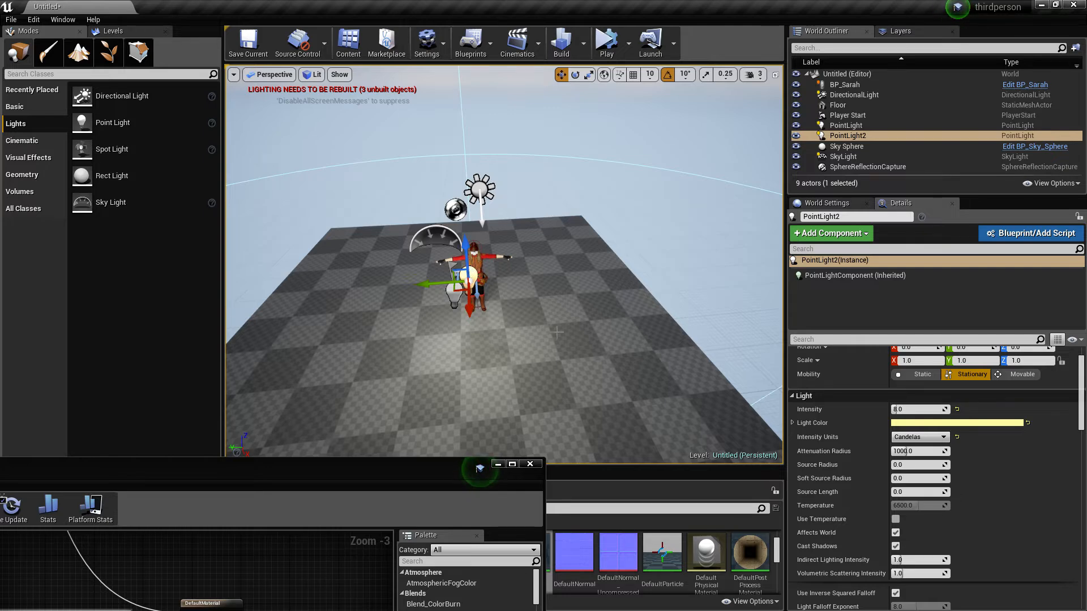
Filter the yellow point light's properties by "inv" to find the inverse squared falloff option.
left_click(827, 340)
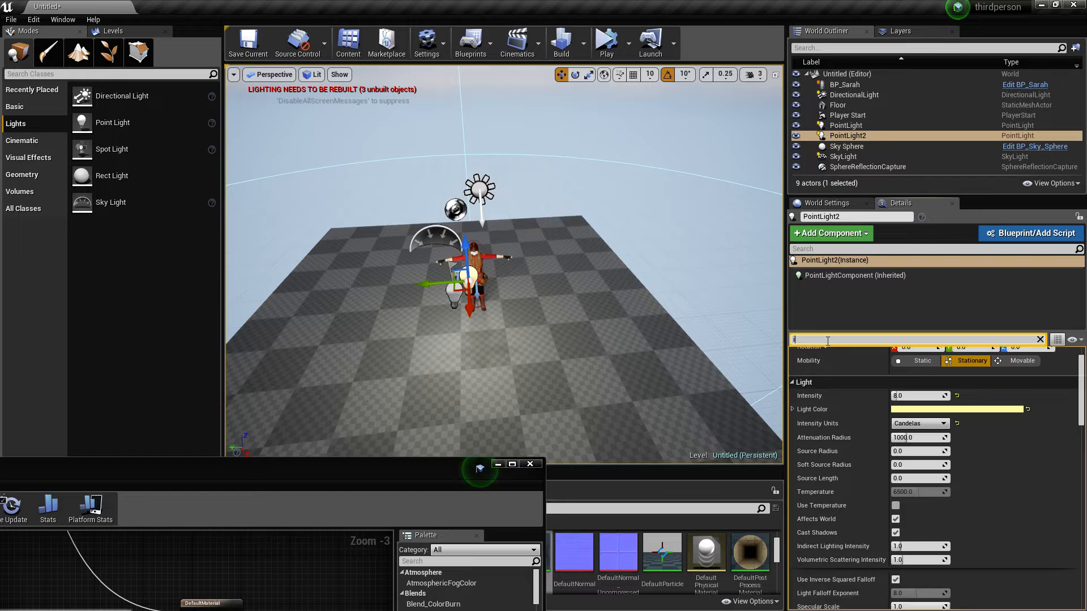
type("inv")
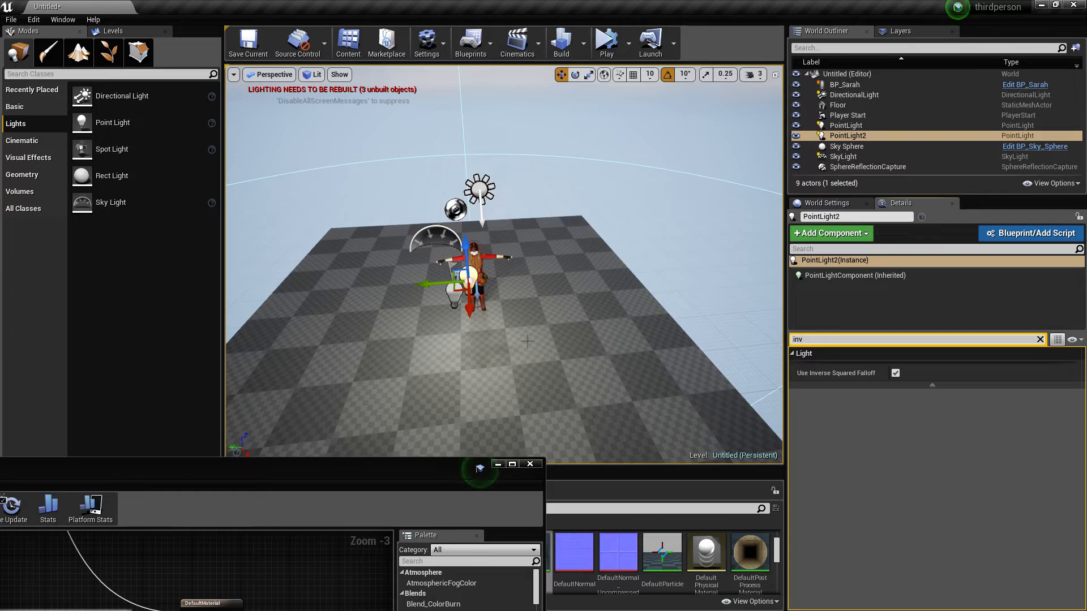
Delete the original white point light in front of the character.
right_click_drag(545, 388, 527, 334)
key("w")
key("a")
key("d")
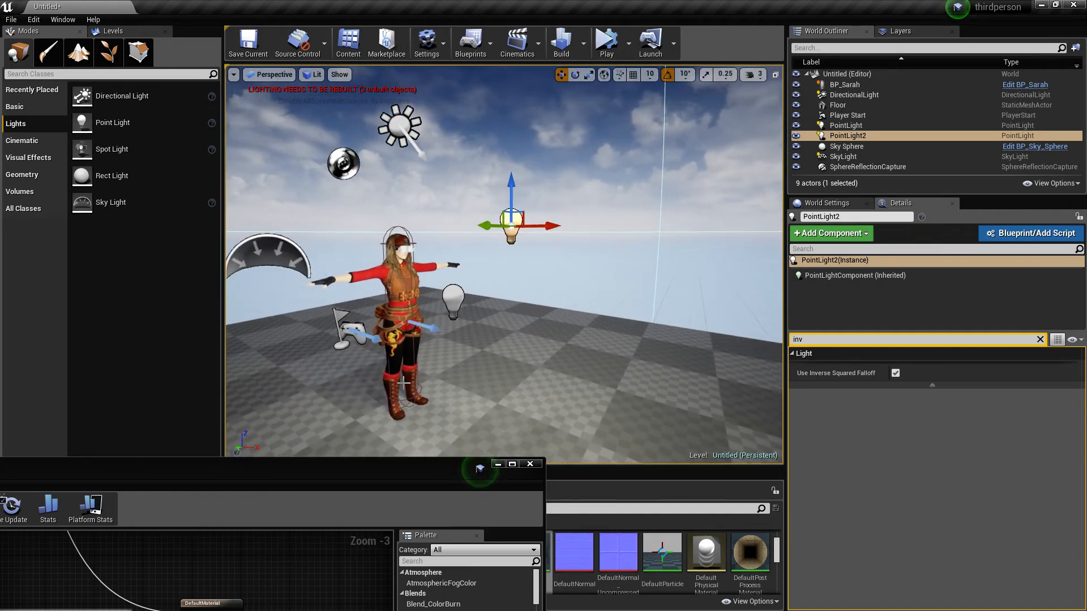
left_click(453, 297)
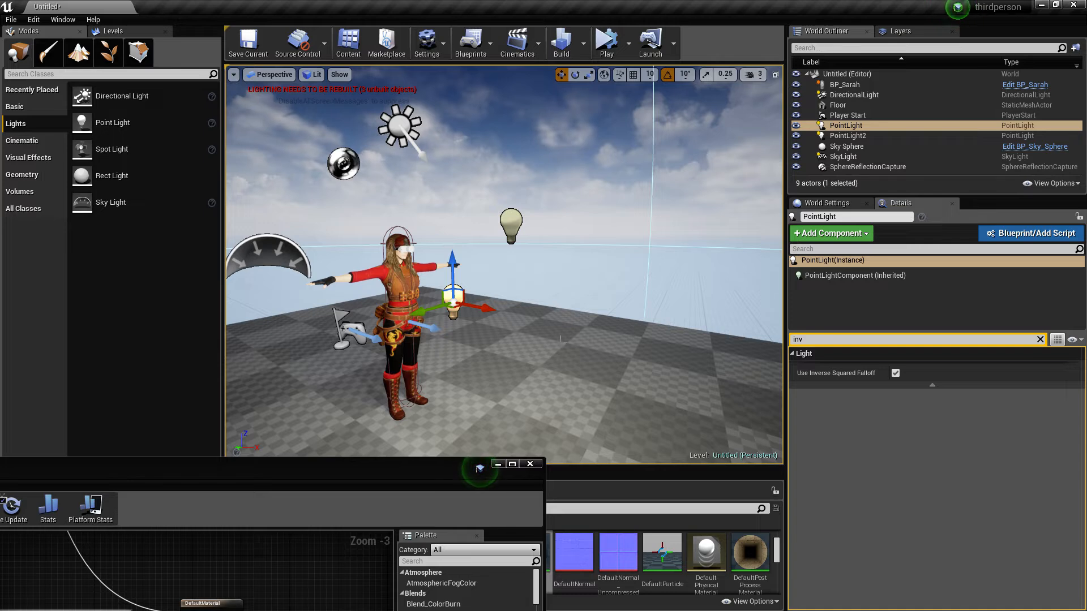
key("Delete")
Select the remaining yellow point light, inspect it around the character and clear the property filter.
left_click(511, 226)
key("f")
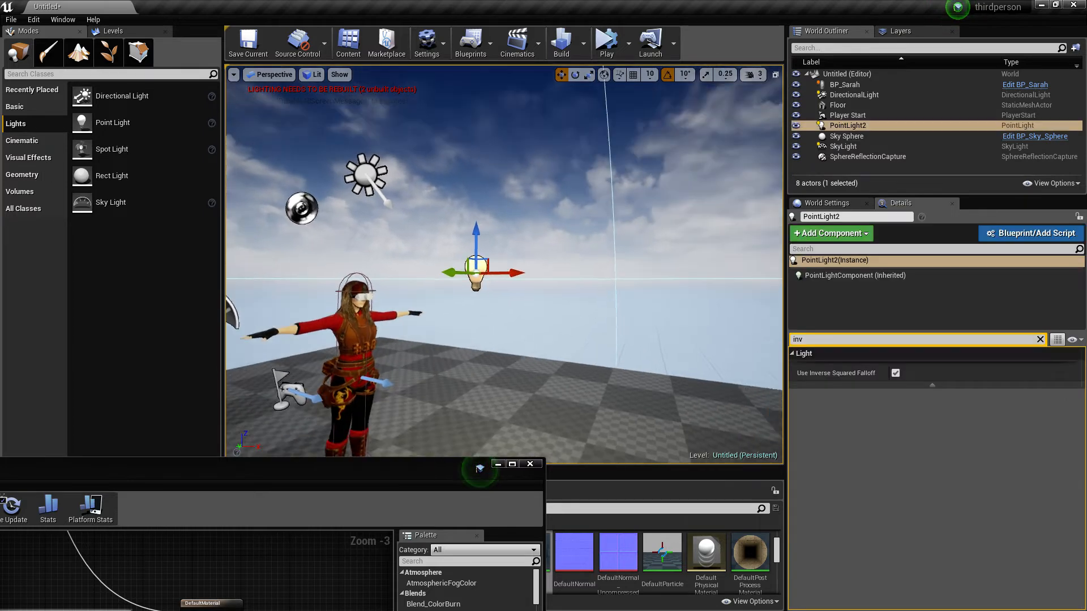
mouse_move(508, 334)
right_mouse_down()
mouse_move(541, 283)
mouse_move(518, 334)
mouse_move(476, 331)
mouse_move(508, 334)
right_mouse_up()
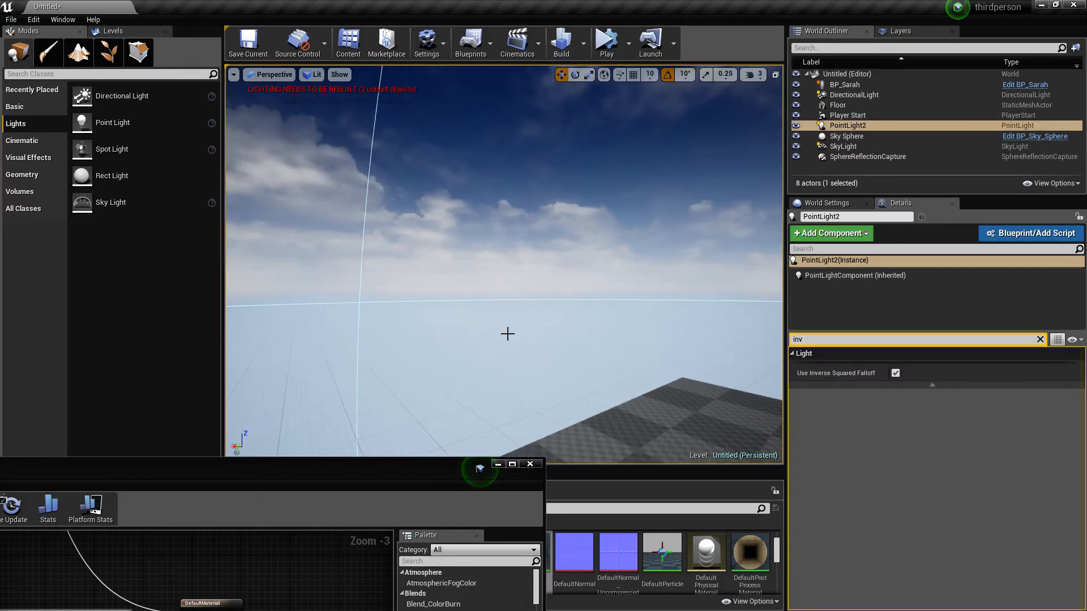
right_click_drag(548, 388, 708, 385)
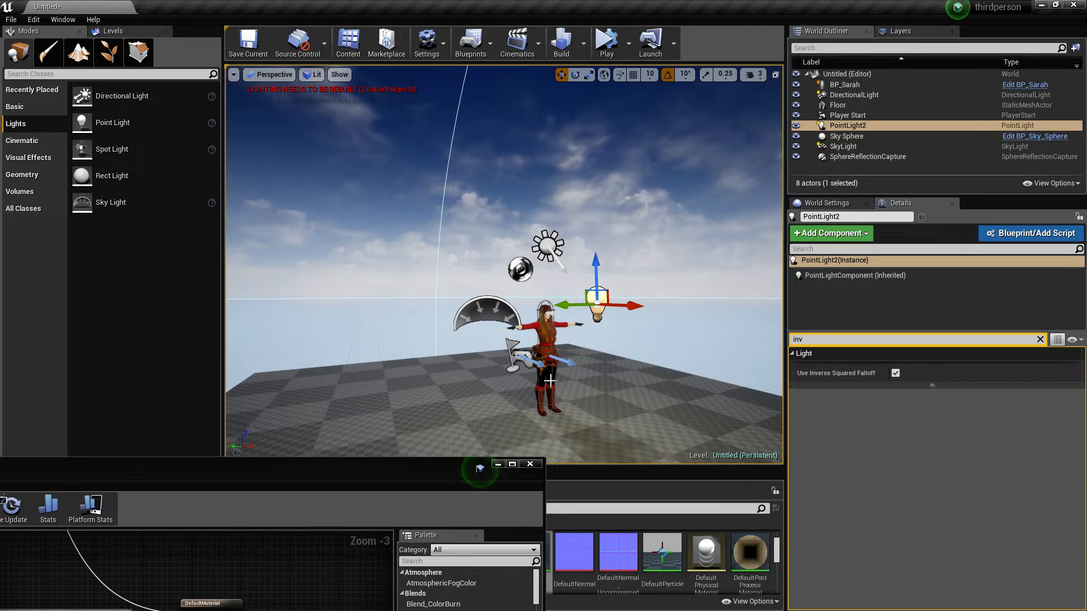
left_click(436, 299)
left_click(598, 300)
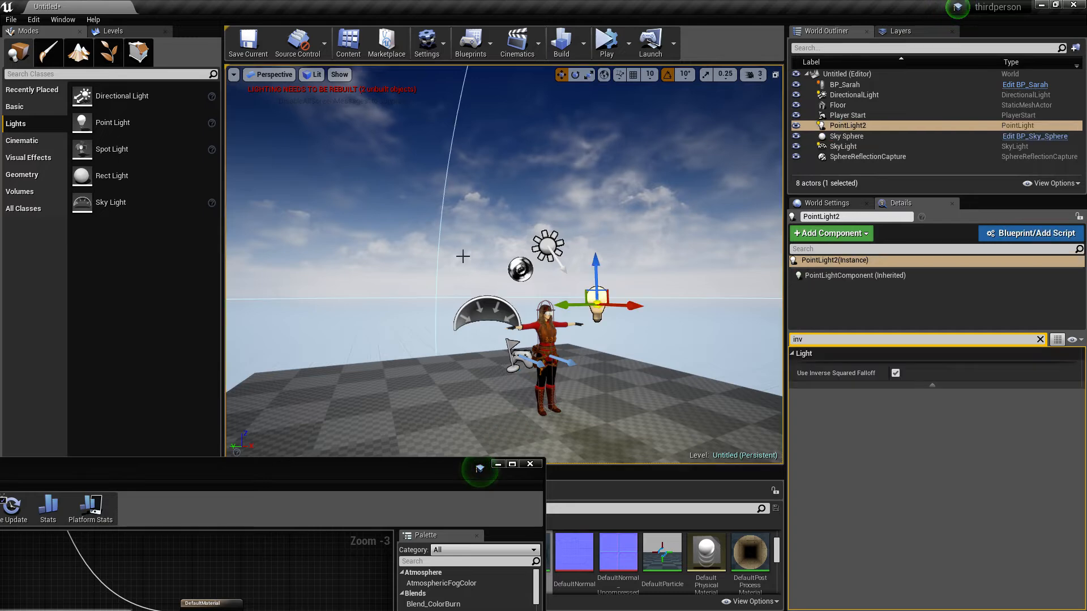
left_click(849, 341)
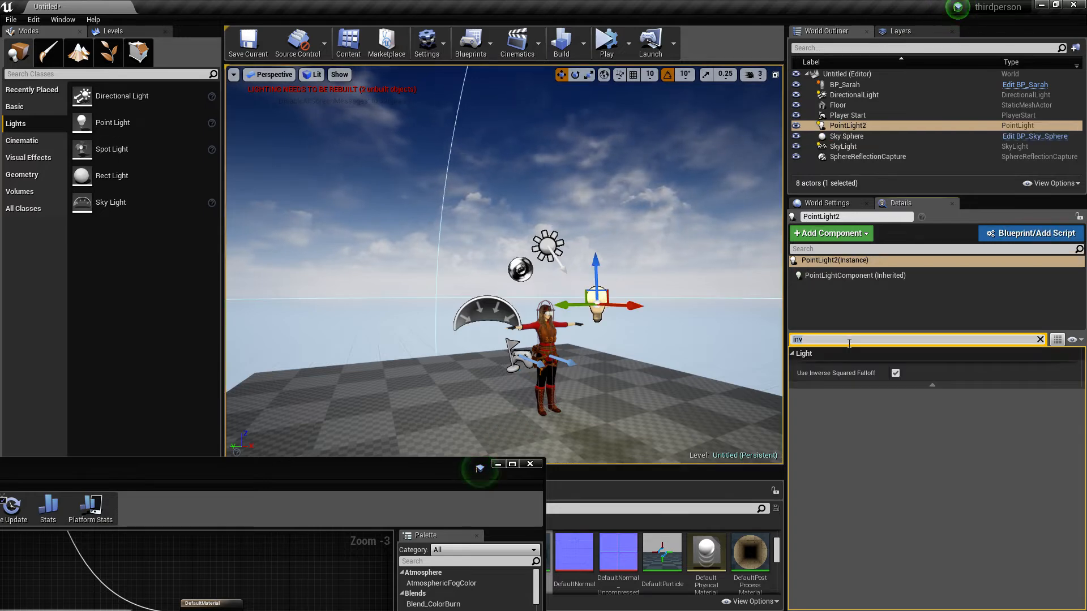
key("BackSpace")
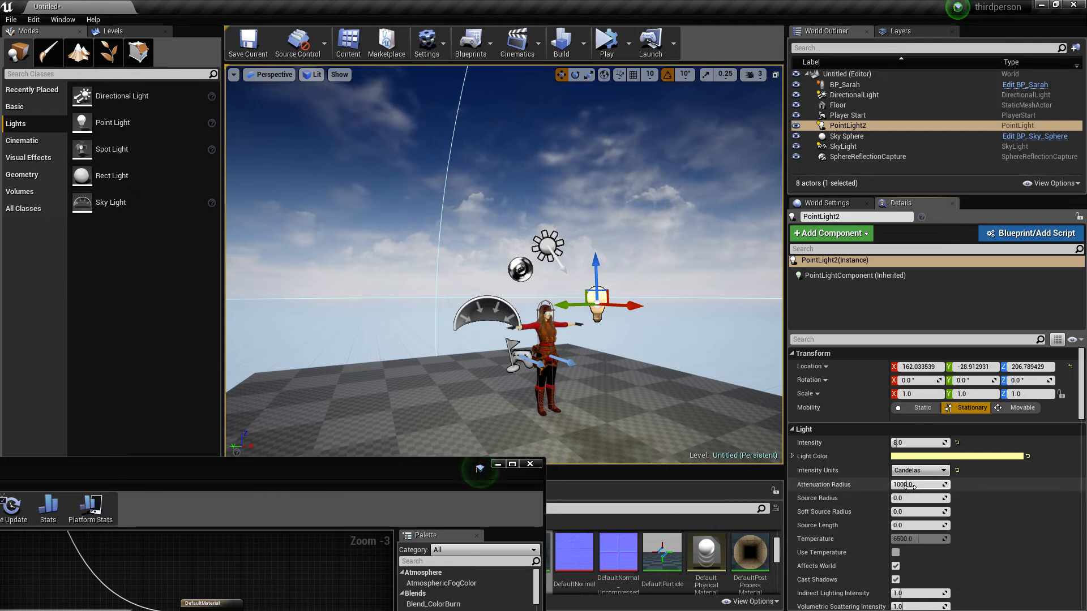
Vary the yellow point light's attenuation radius, raising it to about 1415 and then lowering it to about 914.
mouse_move(917, 485)
left_mouse_down()
mouse_move(940, 485)
mouse_move(887, 484)
mouse_move(909, 486)
left_mouse_up()
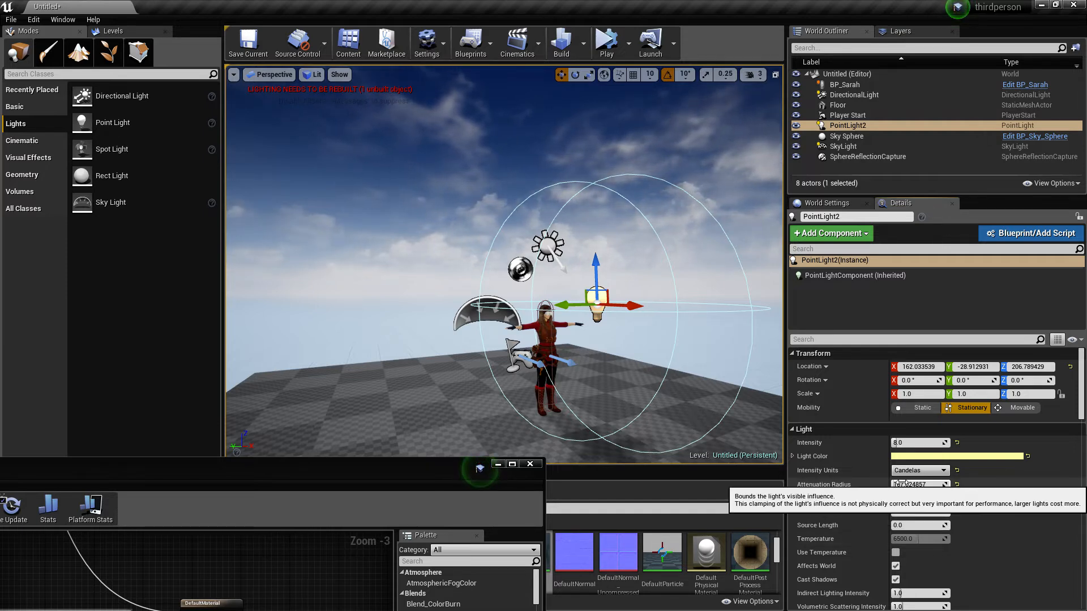
left_click_drag(901, 483, 912, 485)
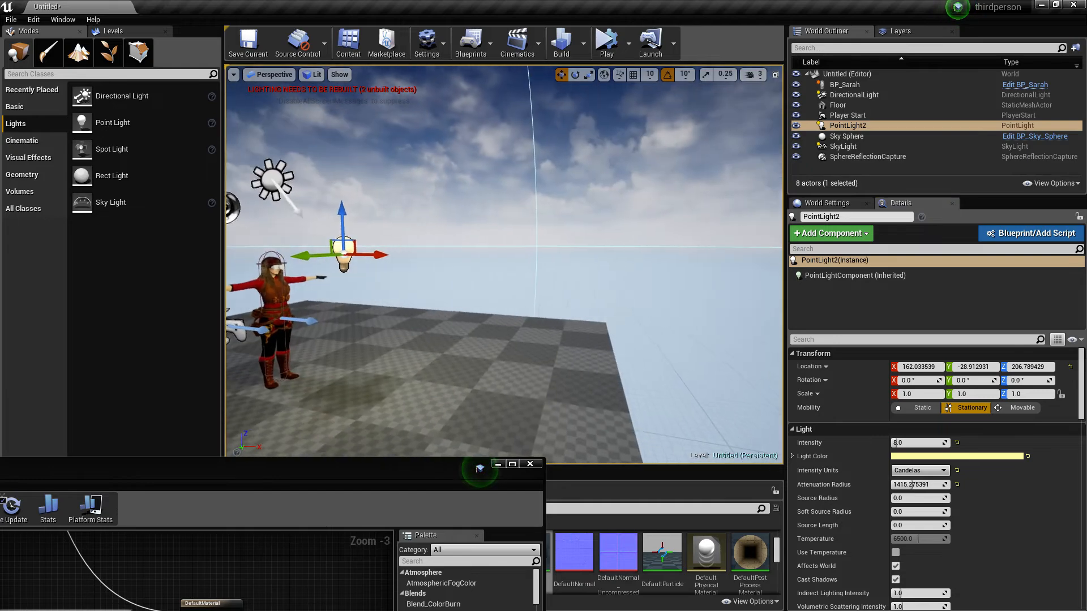
right_click_drag(512, 329, 512, 334)
right_click_drag(578, 350, 625, 379)
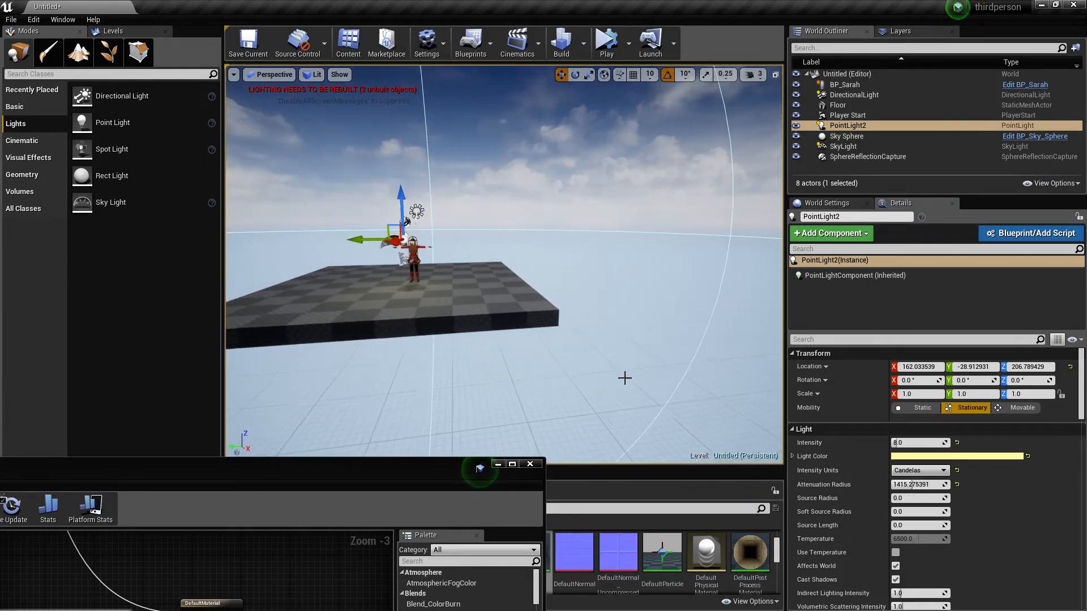
left_click_drag(907, 485, 905, 485)
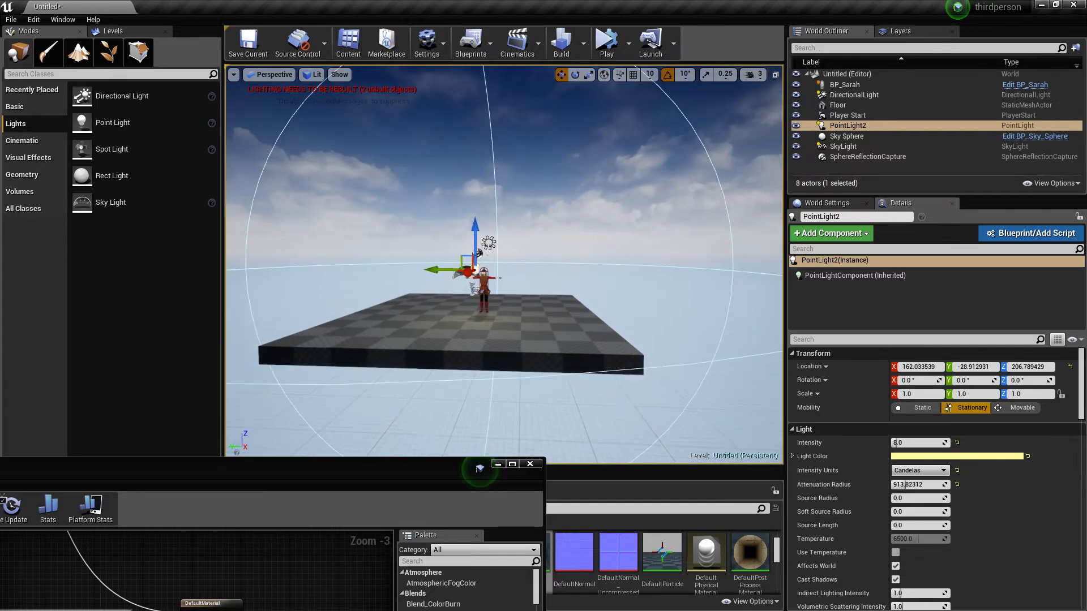
View the character with the light's range, lower the point light's attenuation radius, then raise it above 1100.
key("w")
right_click_drag(503, 265, 437, 310)
key("s")
key("a")
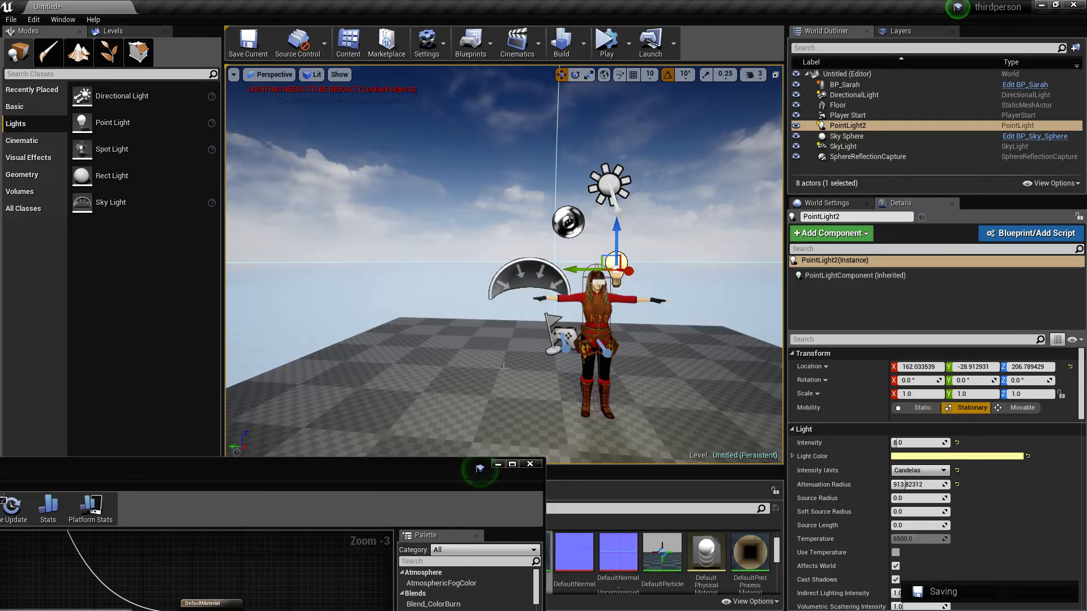
right_click_drag(512, 354, 634, 371)
key("a")
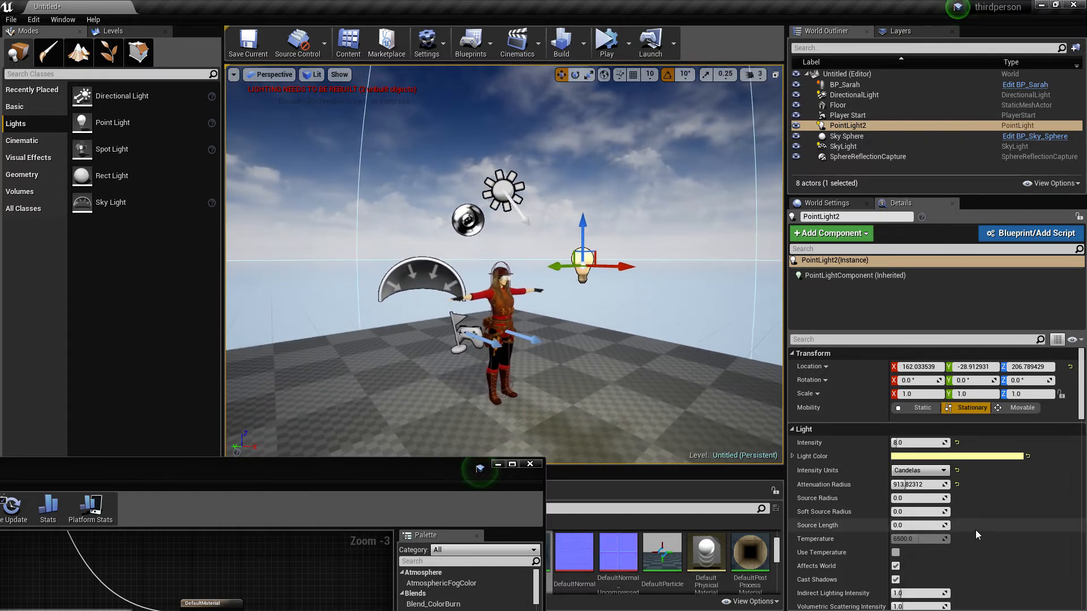
mouse_move(917, 485)
left_mouse_down()
mouse_move(957, 485)
mouse_move(888, 485)
mouse_move(899, 485)
left_mouse_up()
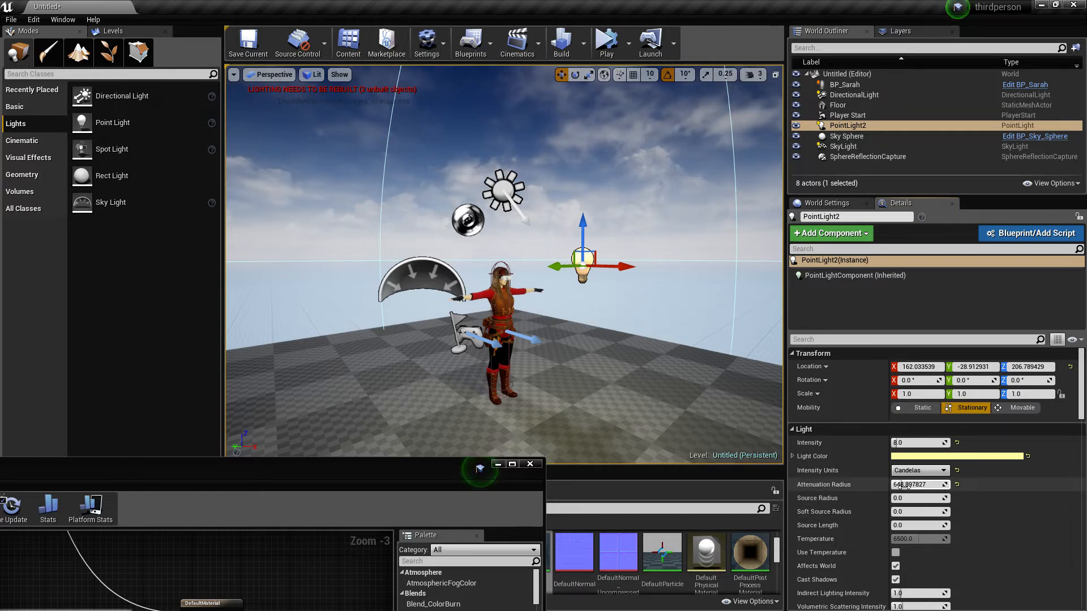
left_click_drag(902, 484, 918, 484)
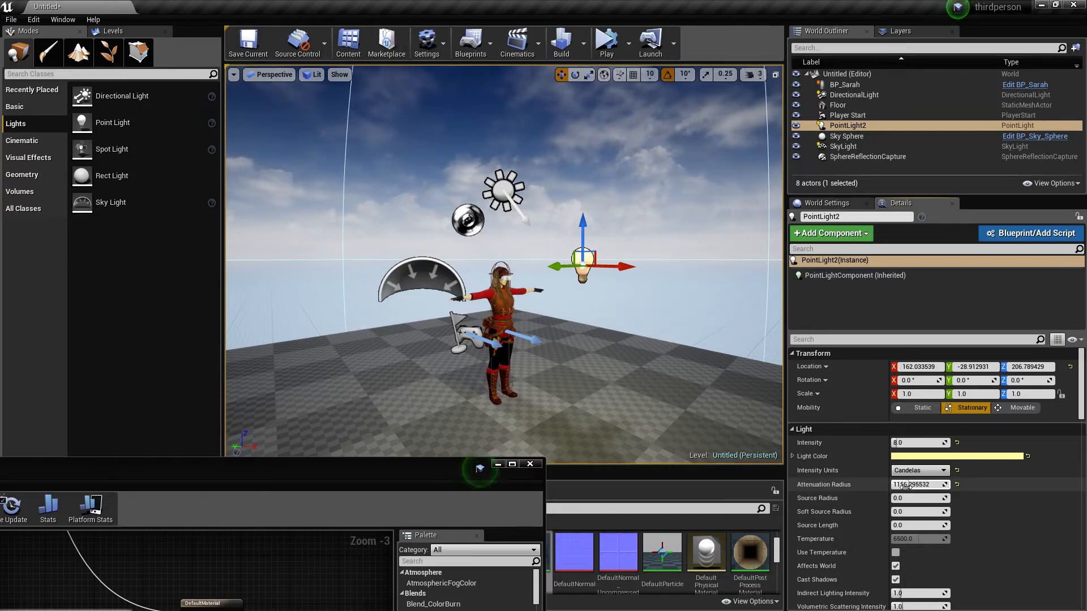
Raise the yellow point light's intensity to about 30.5 candelas and inspect the lit character.
right_click_drag(709, 383, 657, 396)
left_click_drag(906, 442, 910, 443)
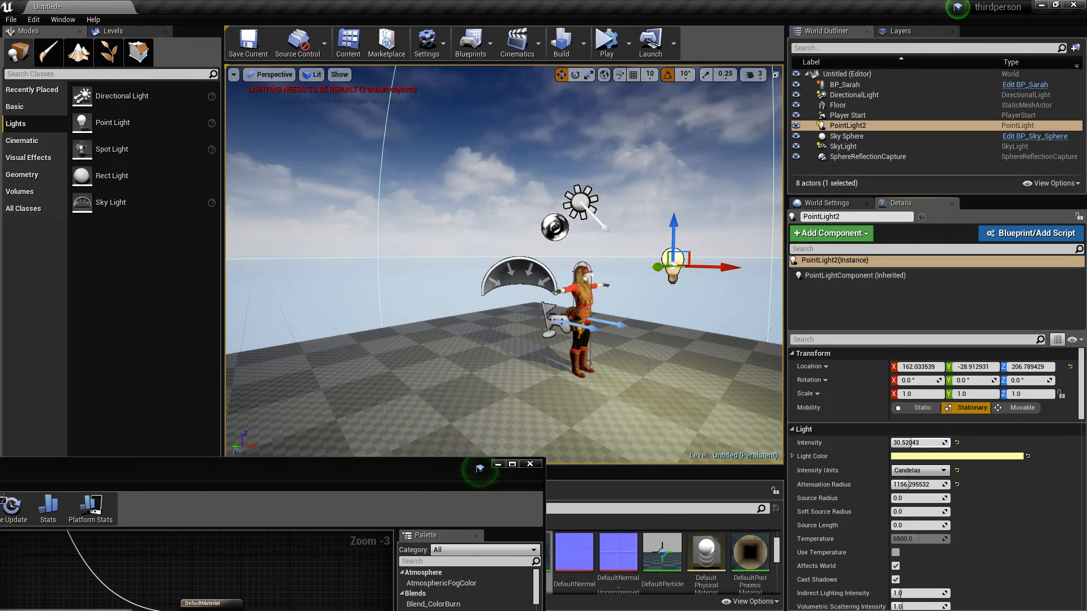
right_click_drag(622, 374, 544, 408)
right_click_drag(657, 264, 658, 226)
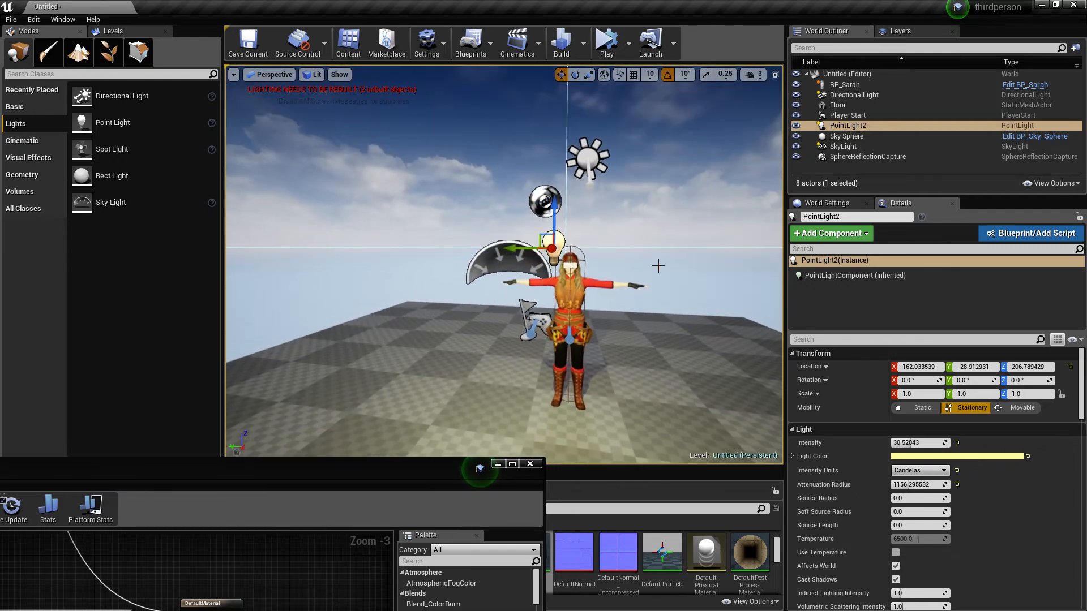
Delete the directional light, accepting the broken sky sphere reference, and delete the sky light.
left_click(588, 157)
key("Delete")
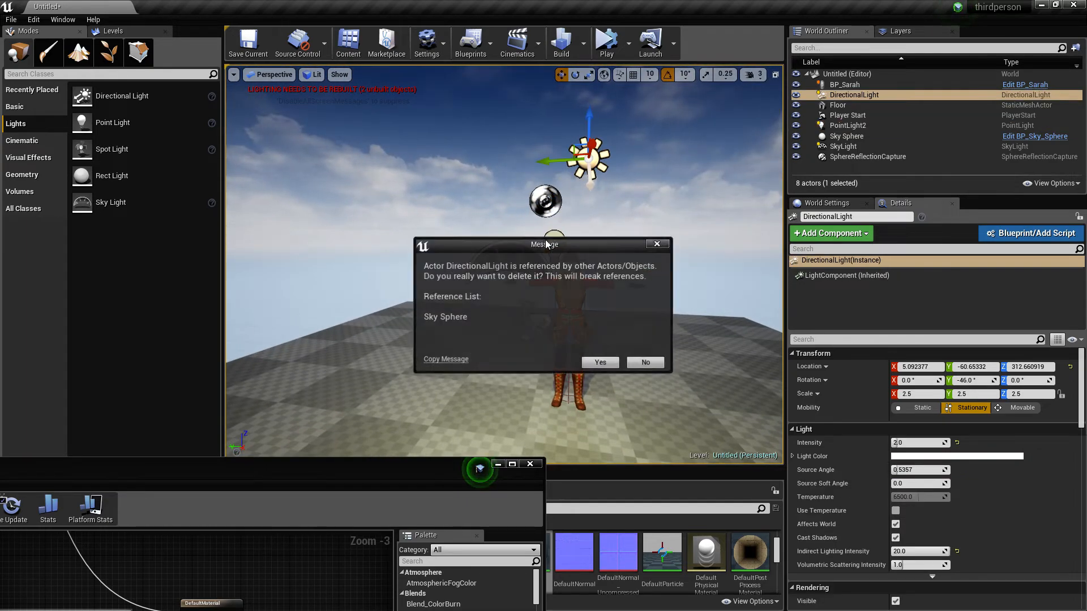
left_click(600, 365)
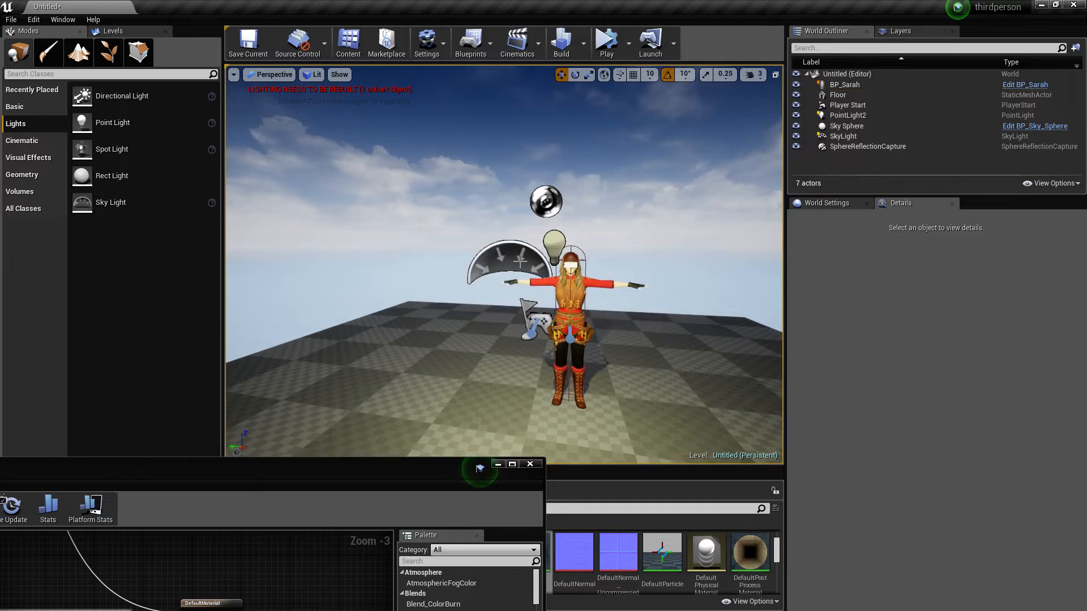
left_click(520, 262)
key("Delete")
Build the level's lighting with only the point light left and inspect the character up close.
left_click(554, 244)
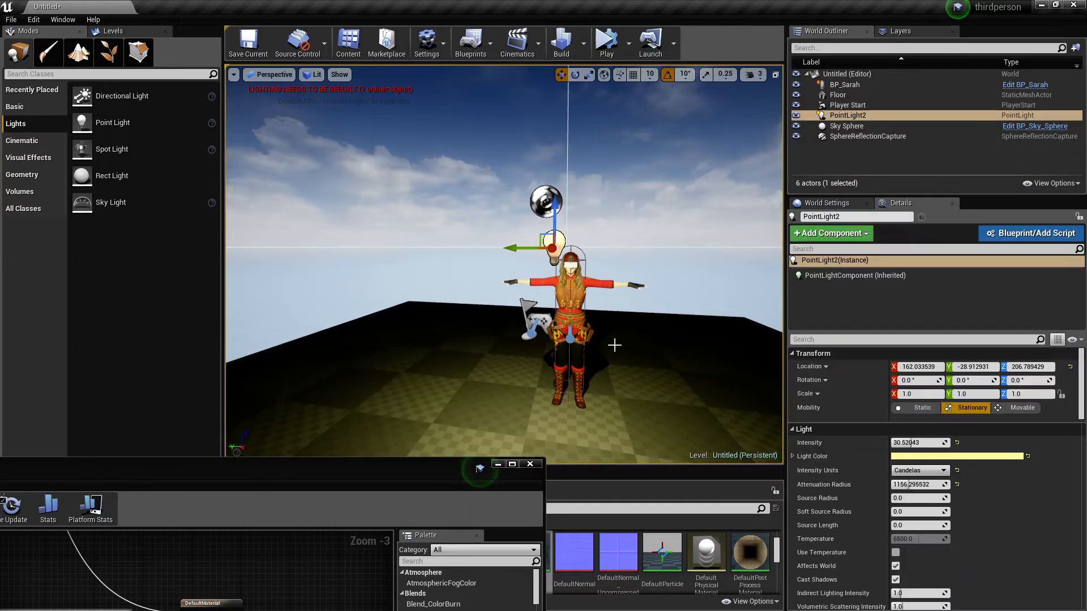
right_click_drag(613, 345, 736, 362)
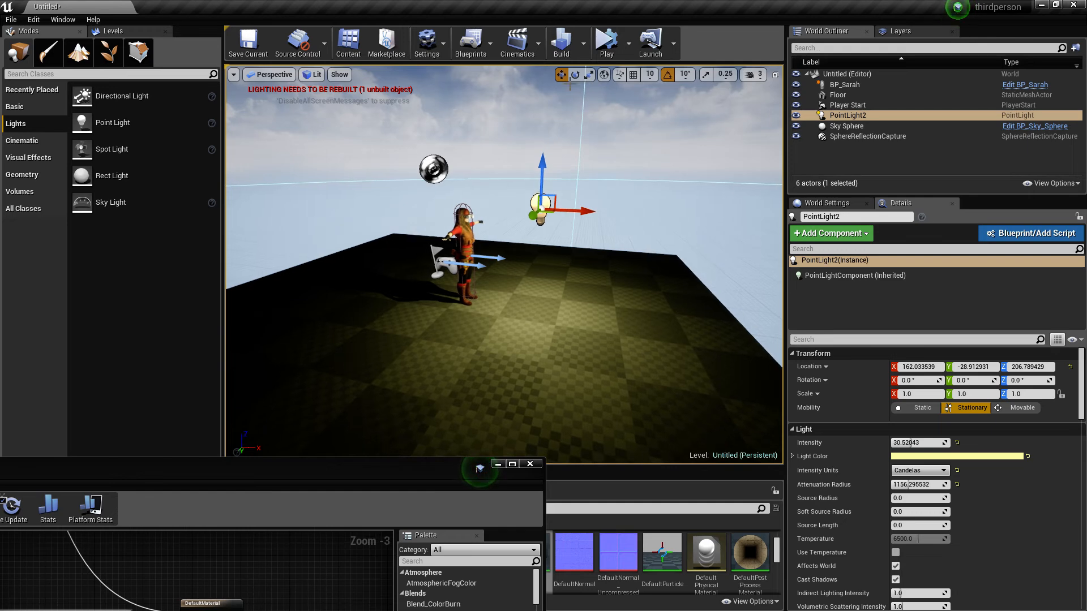
left_click(561, 42)
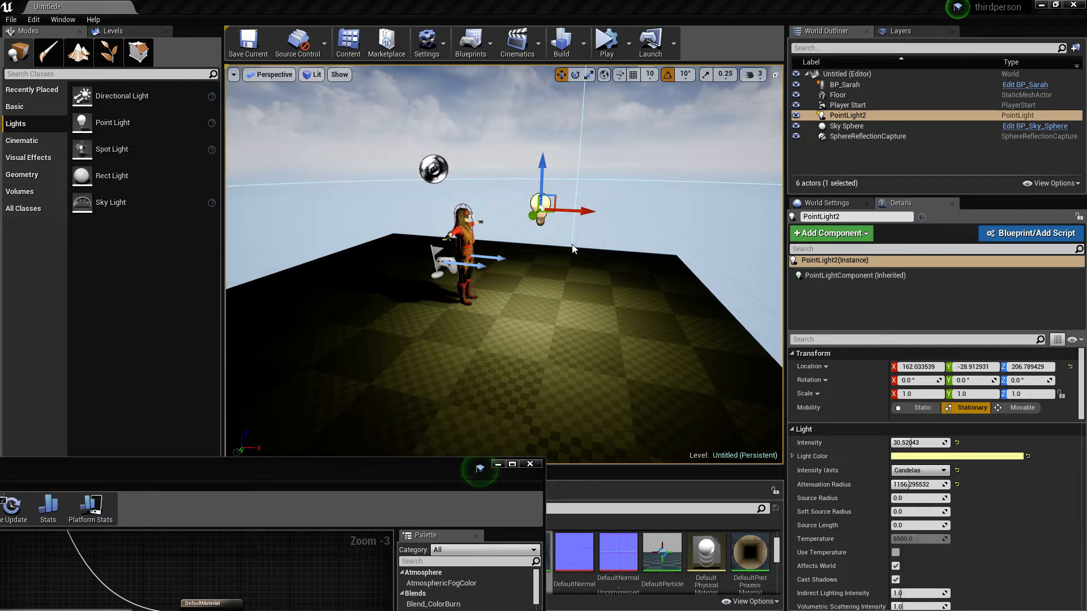
mouse_move(595, 330)
right_mouse_down()
mouse_move(469, 306)
mouse_move(481, 249)
mouse_move(565, 291)
mouse_move(556, 322)
mouse_move(465, 317)
mouse_move(467, 301)
mouse_move(422, 293)
mouse_move(476, 280)
mouse_move(587, 322)
right_mouse_up()
key("d")
key("w")
key("s")
key("w")
key("s")
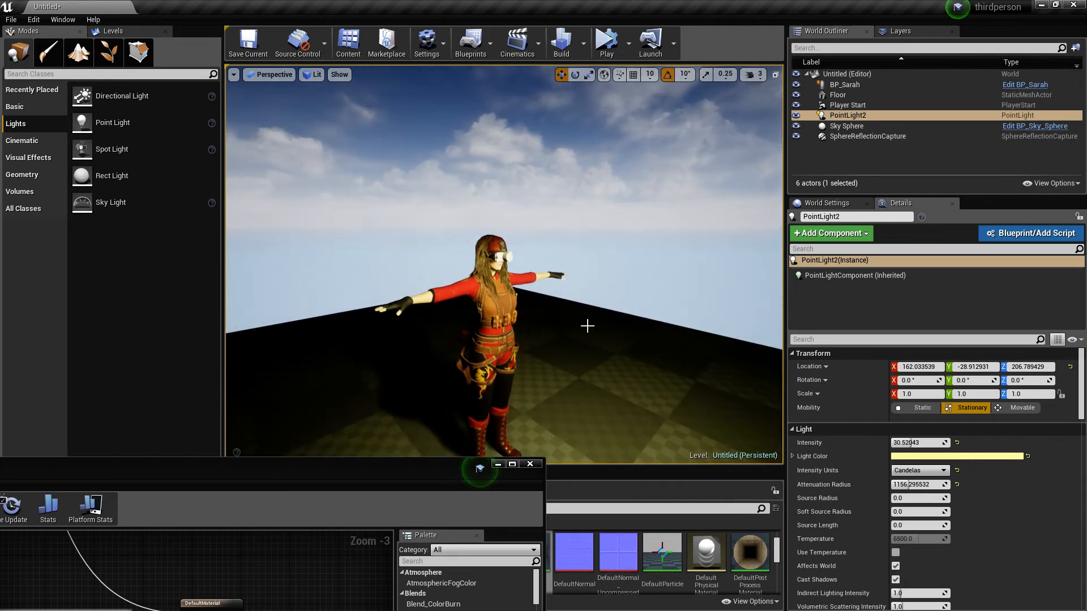
Delete the sky sphere from the level.
left_click(621, 248)
key("s")
right_click_drag(621, 248, 626, 262)
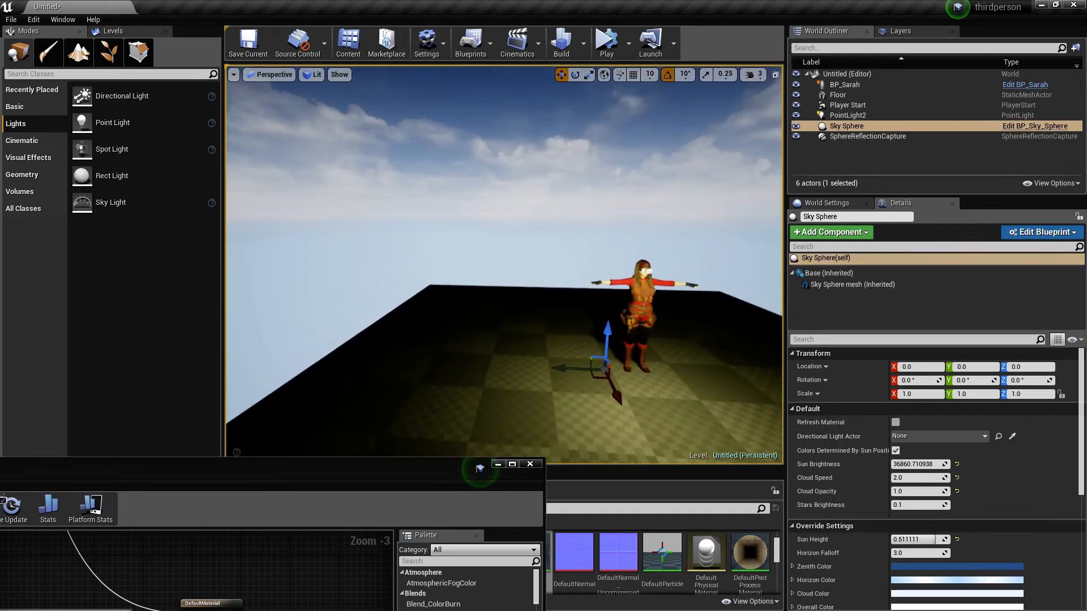
key("Delete")
Examine from several viewpoints how the point light alone illuminates the character and floor.
right_click_drag(566, 301, 767, 291)
key("w")
key("a")
key("a")
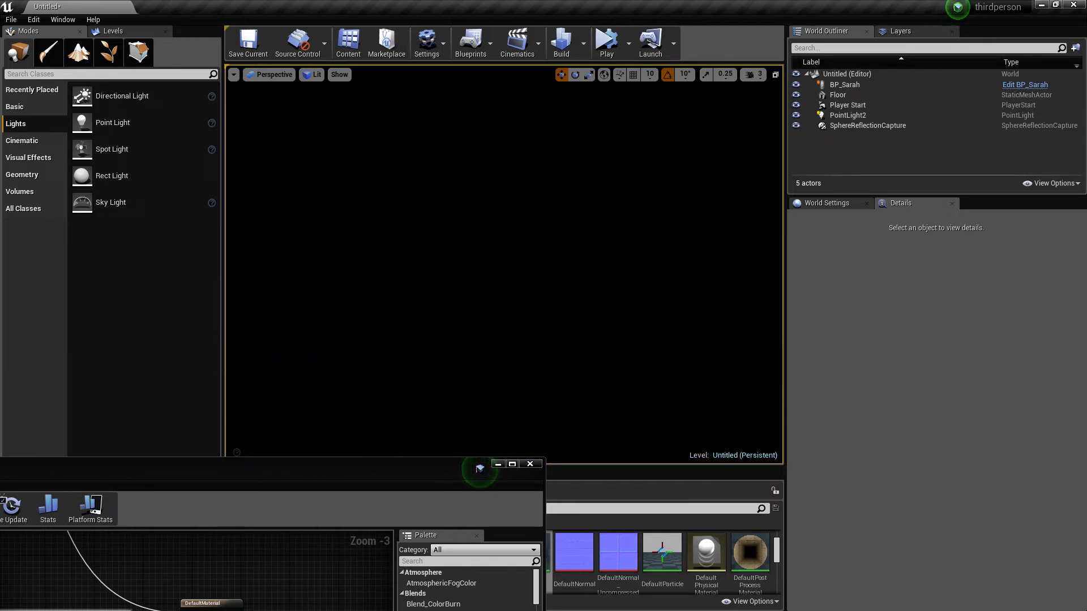
key("d")
right_click_drag(504, 265, 470, 303)
key("w")
key("w")
key("s")
key("a")
key("w")
key("s")
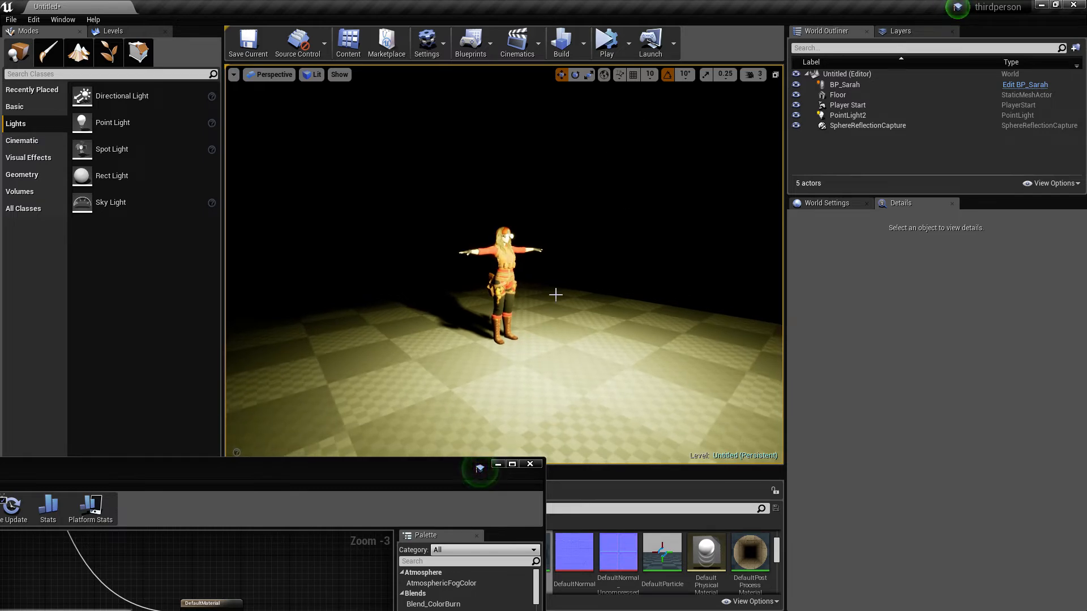
Show the scene's helper icons and set the point light's indirect lighting intensity to 6.
key("g")
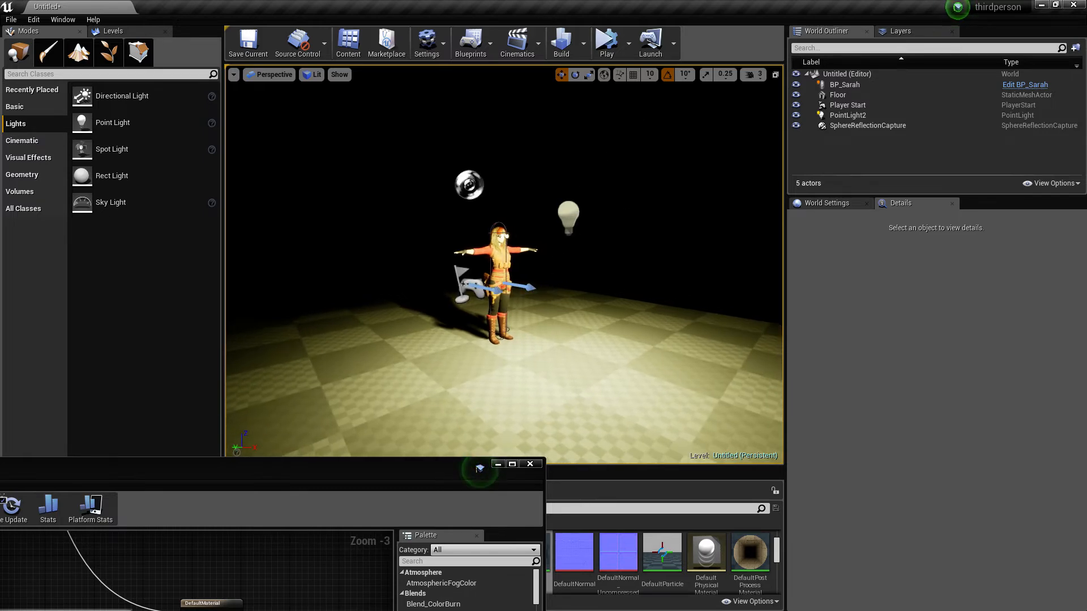
left_click(571, 214)
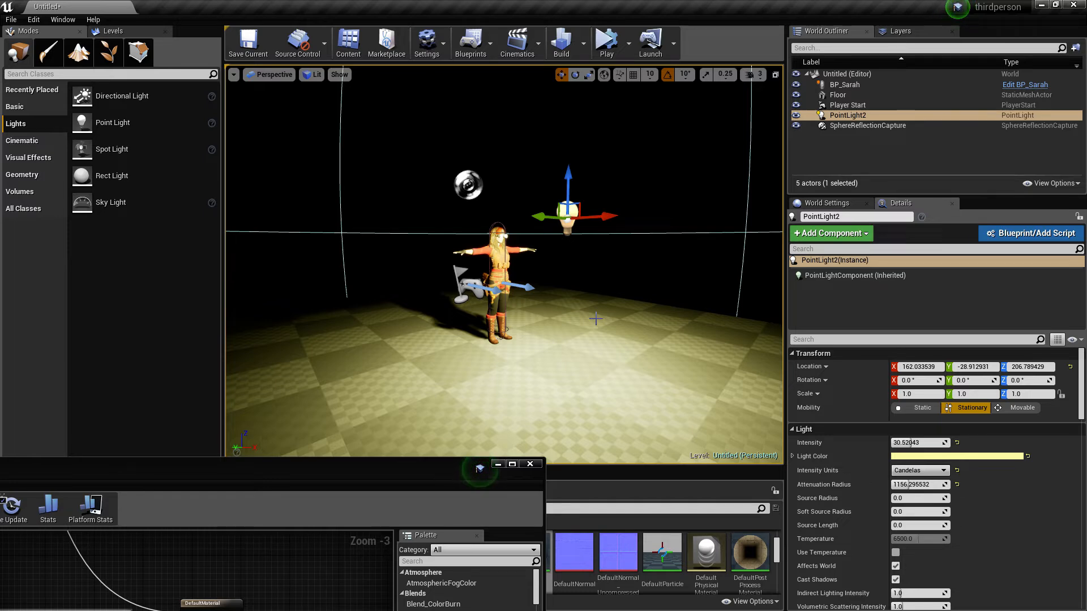
scroll(962, 504, "down", 2)
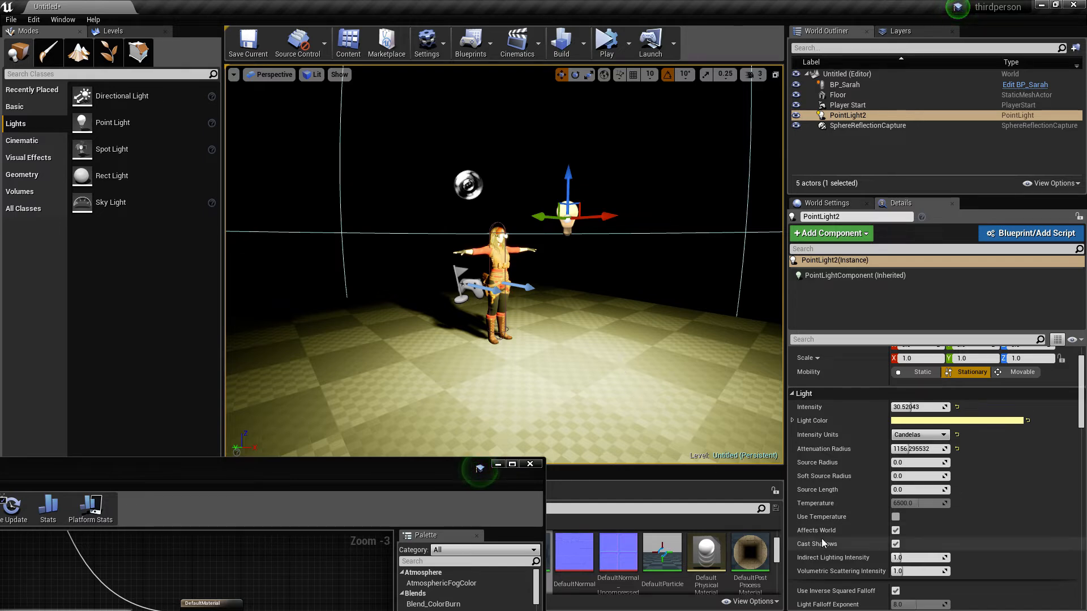
left_click(894, 558)
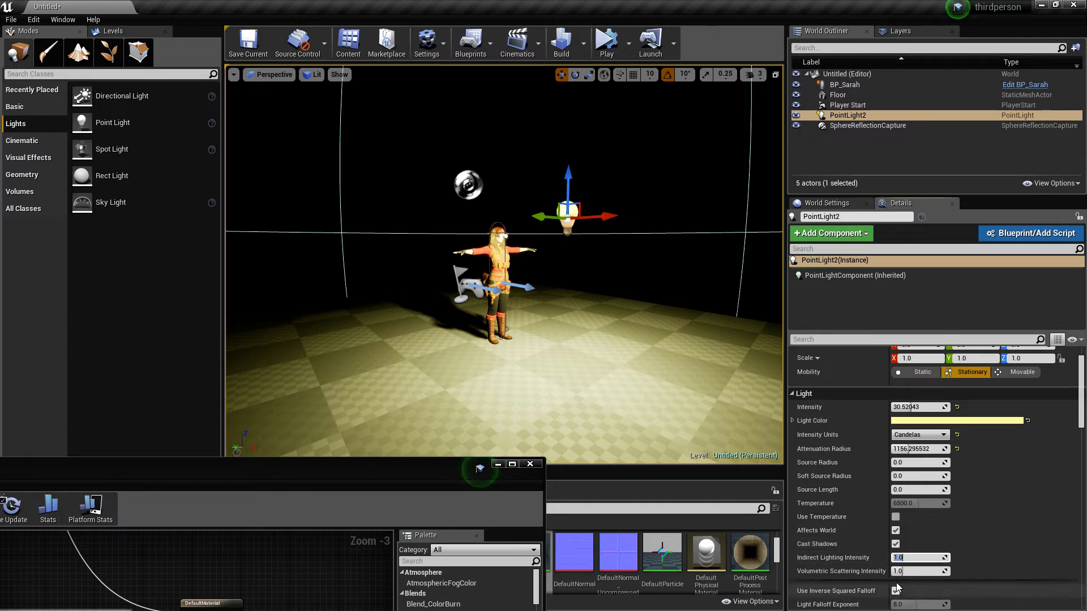
left_click(962, 542)
left_click_drag(895, 558, 928, 557)
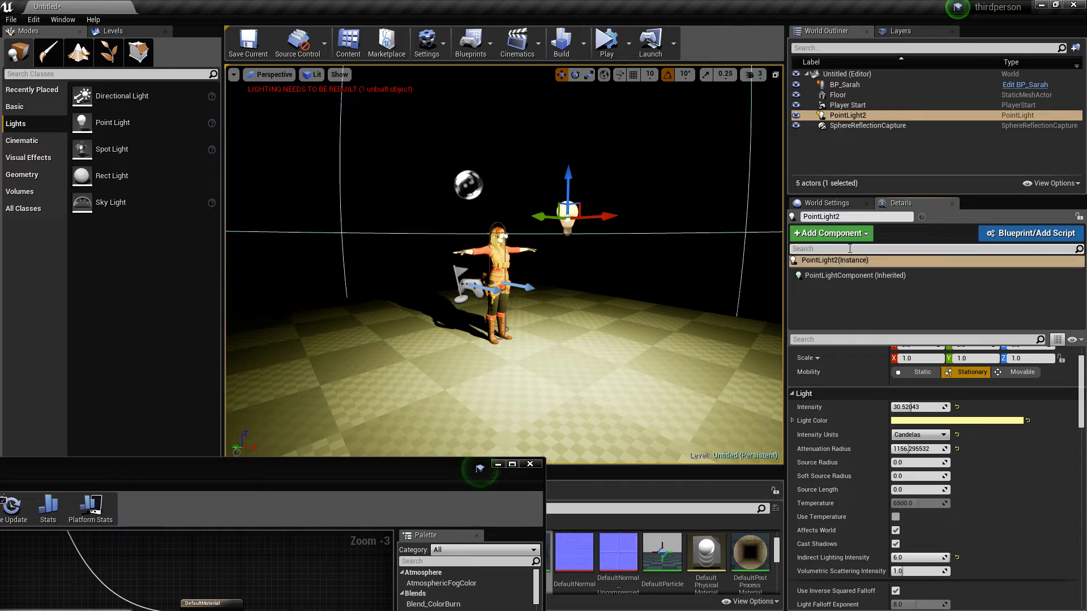
Set the number of indirect lighting bounces to 100 in the world's Lightmass settings.
left_click(826, 203)
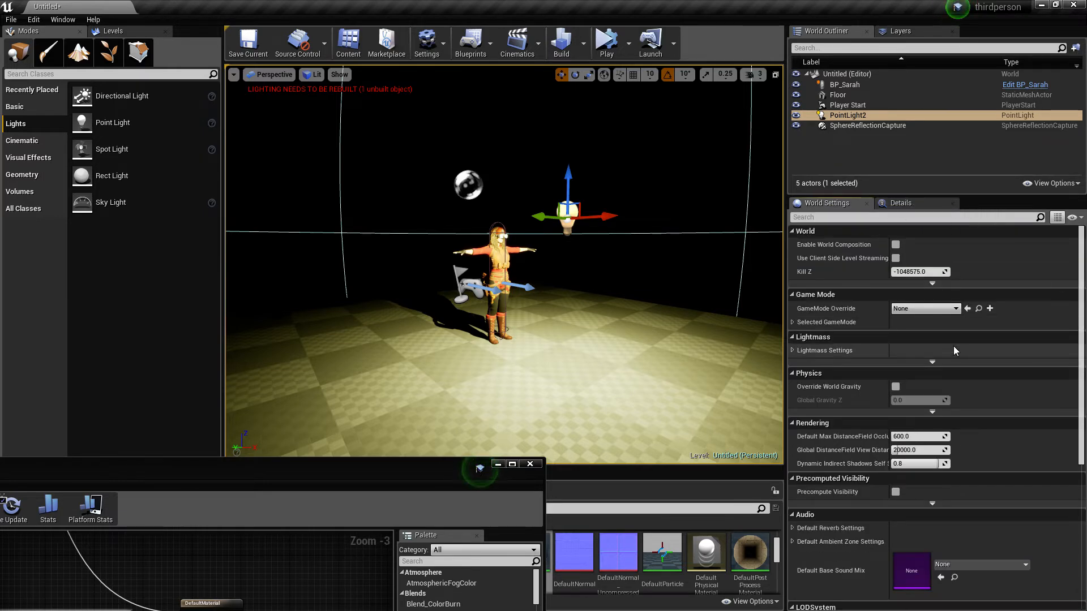
scroll(954, 347, "down", 4)
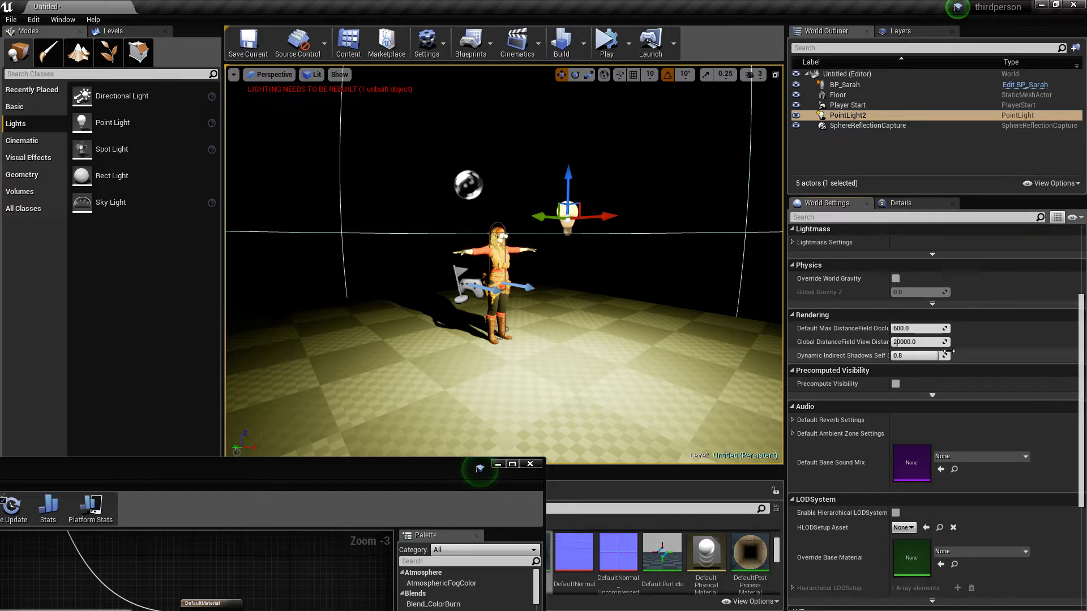
scroll(948, 352, "down", 1)
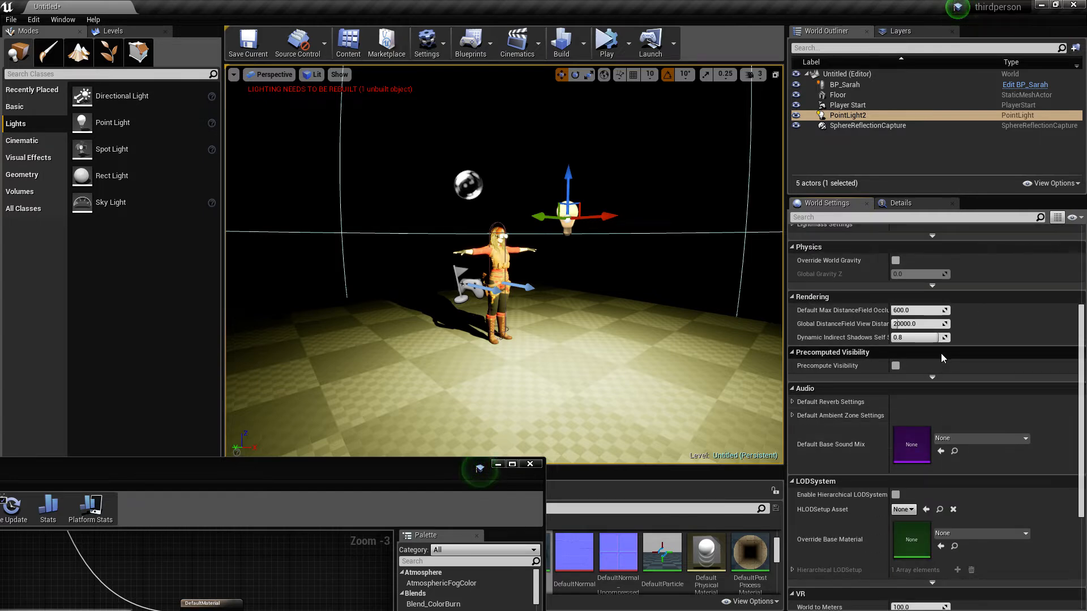
scroll(909, 368, "down", 6)
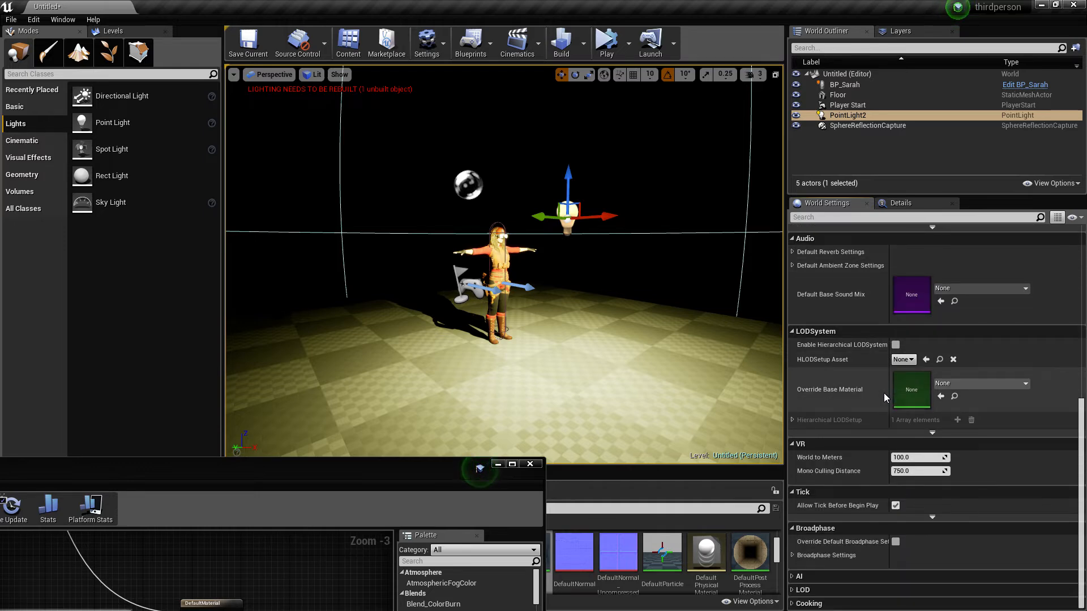
scroll(884, 393, "up", 8)
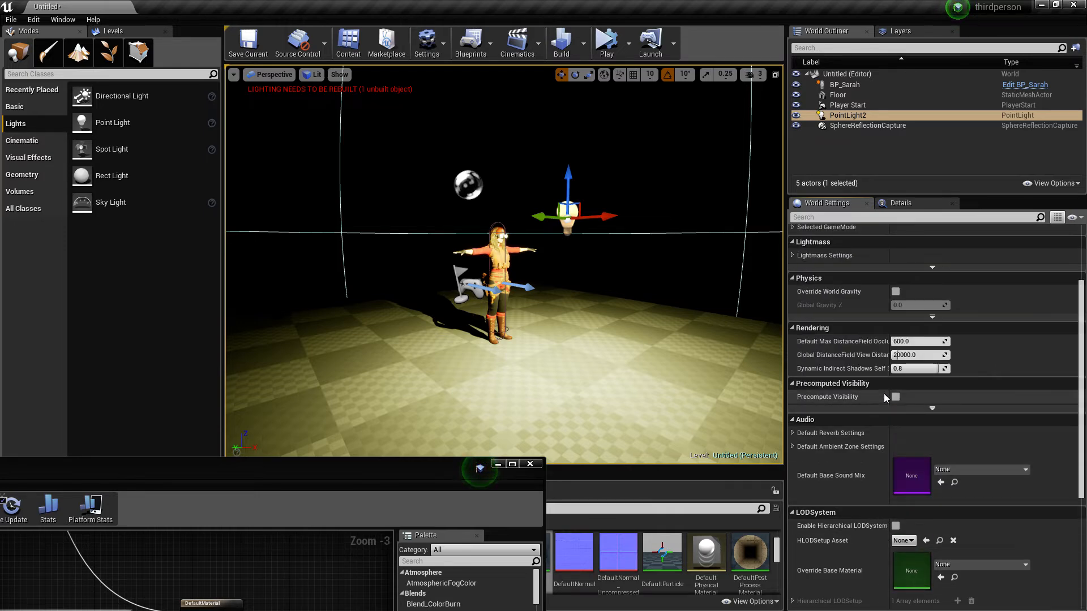
left_click(793, 273)
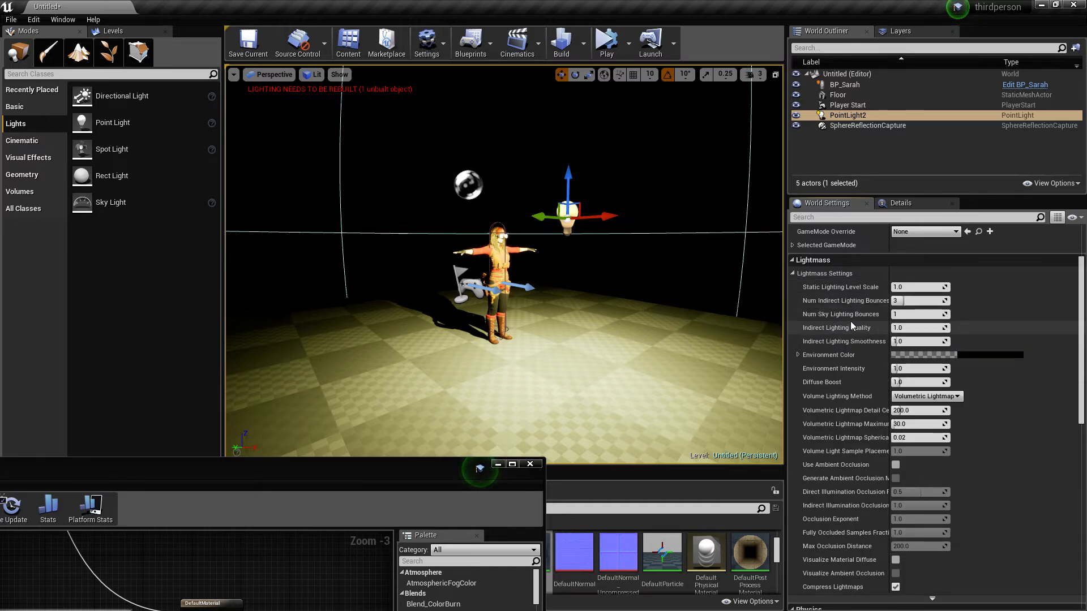
left_click(898, 301)
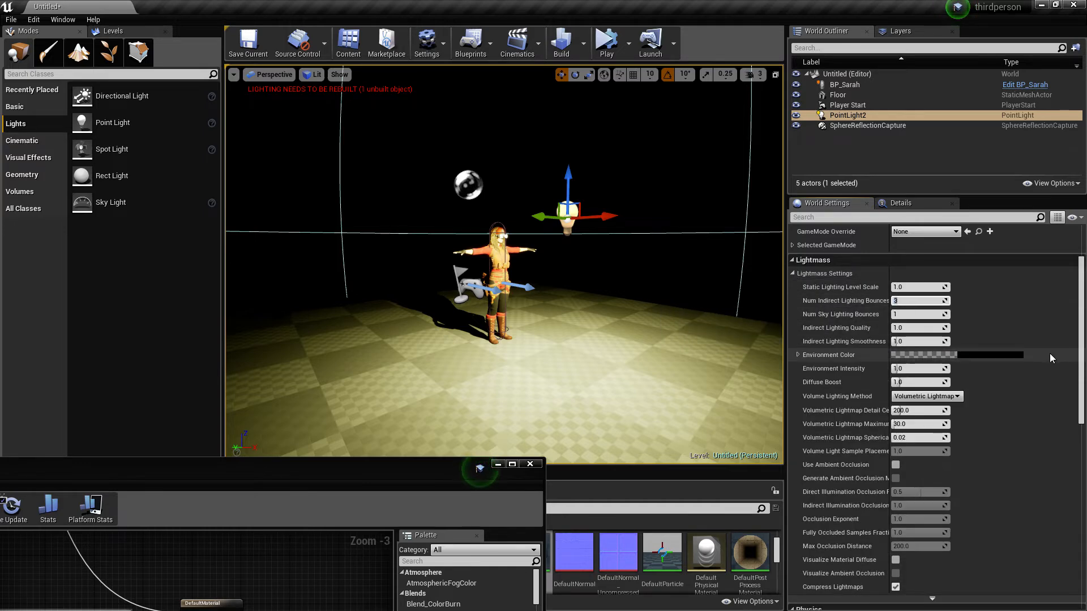
type("100")
key("Return")
Set the number of sky lighting bounces to 100 in the Lightmass settings.
mouse_move(827, 329)
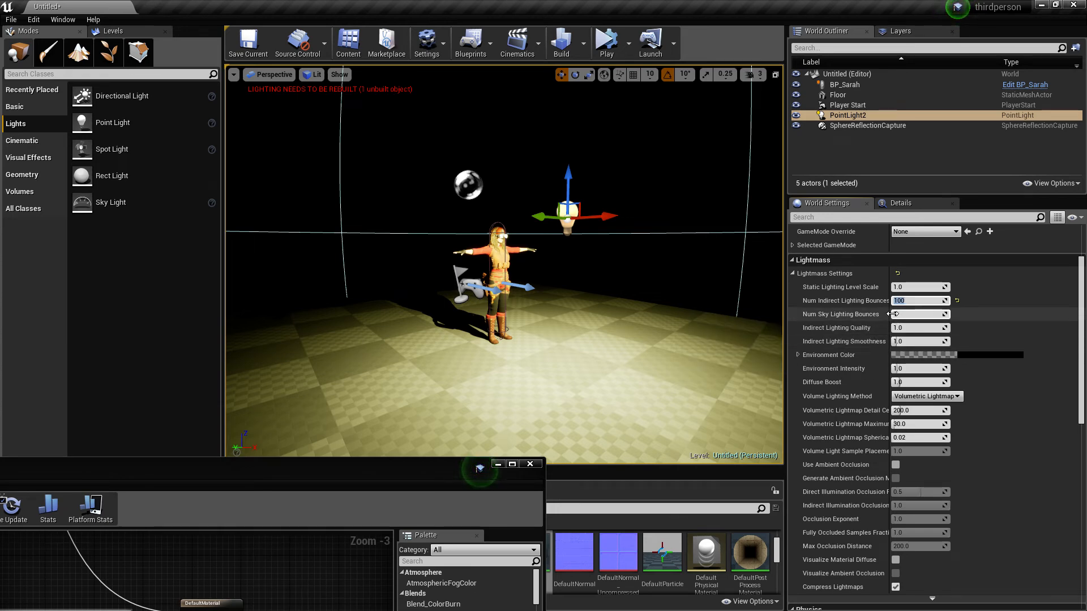
key("Tab")
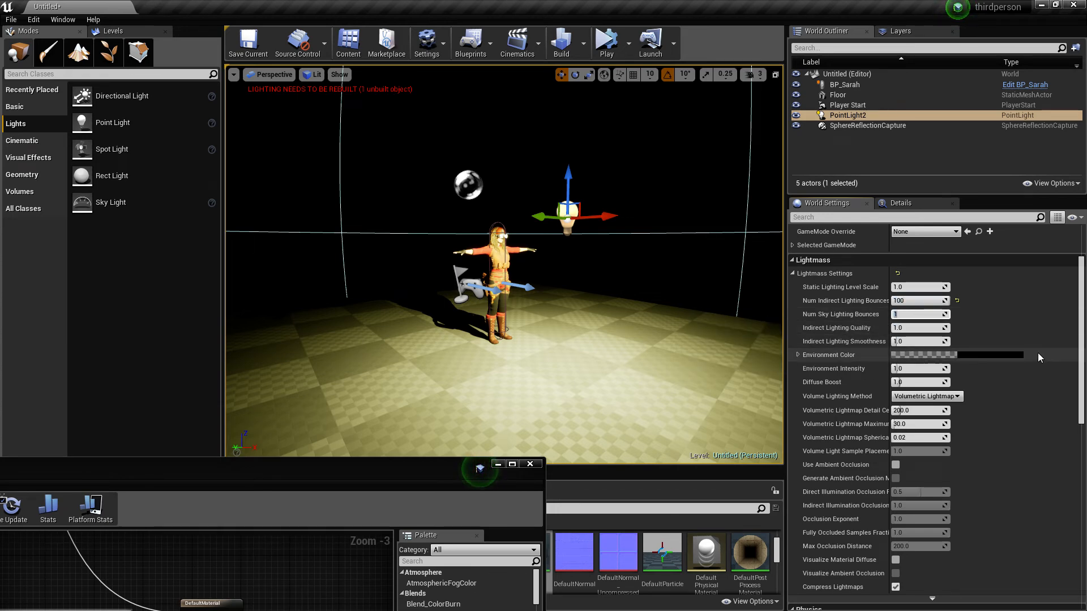
type("100")
key("Return")
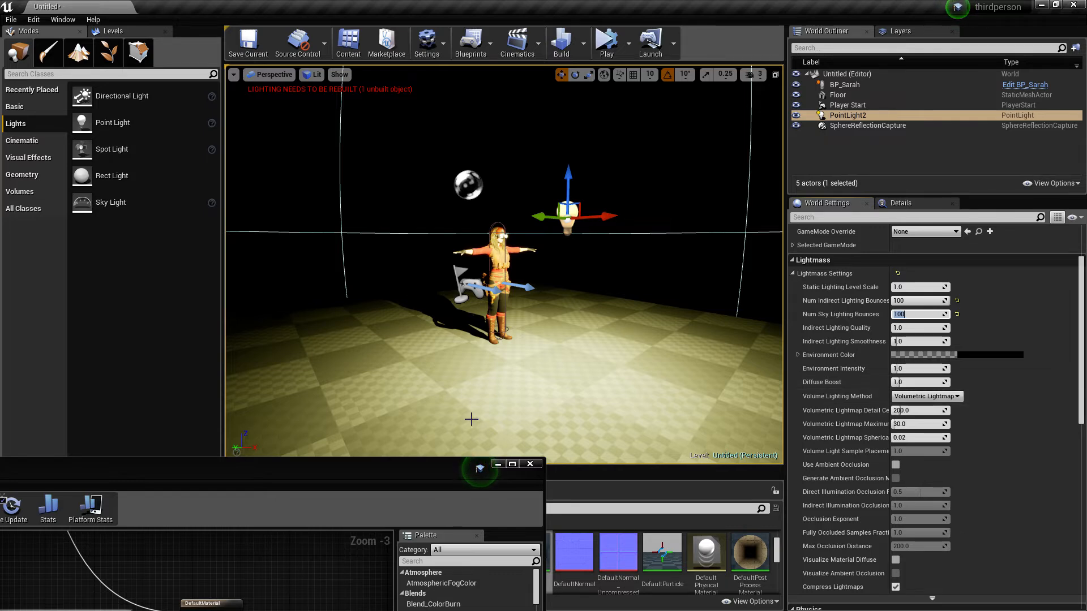
Move the overlapping editor window aside, rebuild the lighting and view the scene without helper icons.
left_click_drag(334, 461, 341, 540)
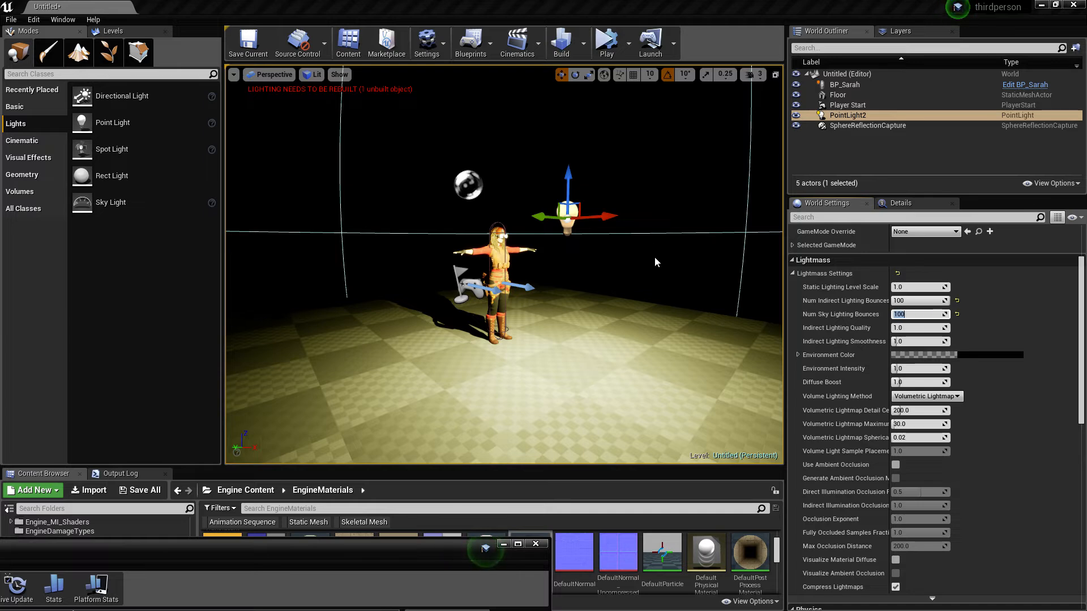
left_click(561, 42)
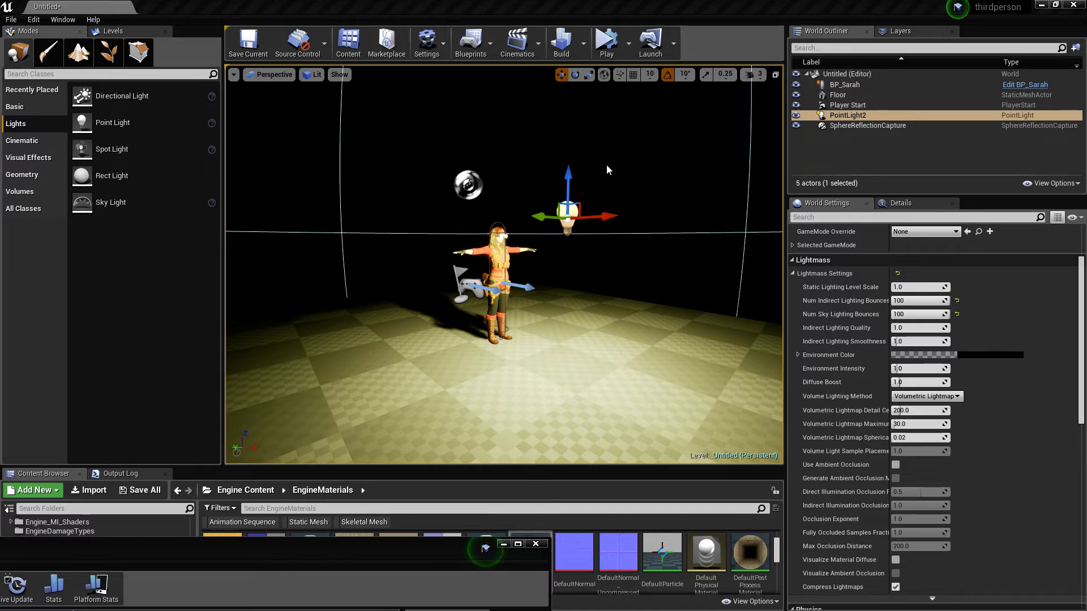
right_click_drag(583, 252, 640, 286)
key("g")
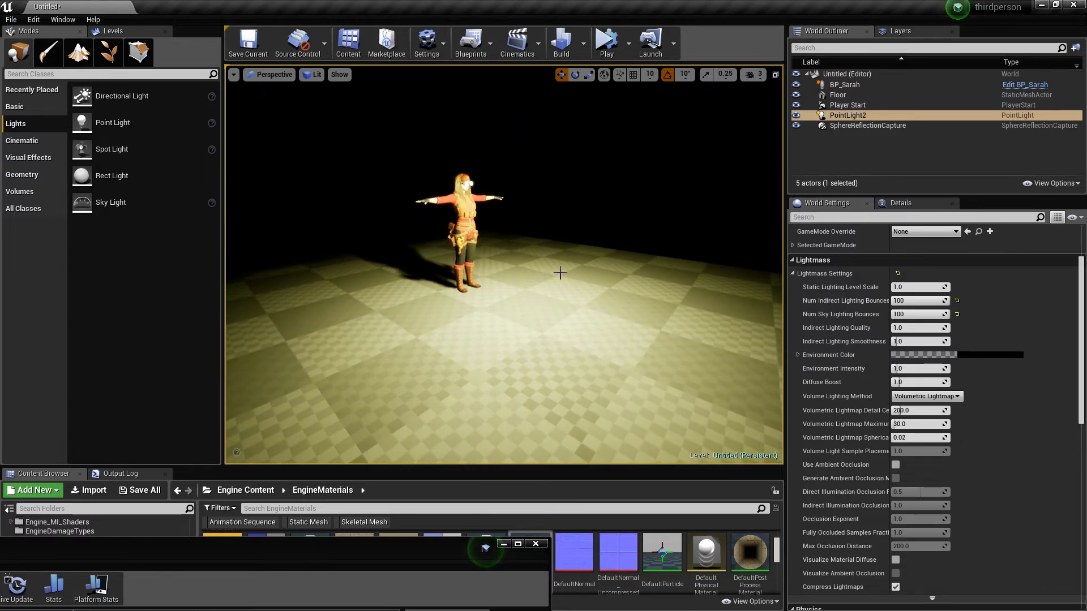
mouse_move(560, 273)
right_mouse_down()
mouse_move(397, 266)
mouse_move(560, 266)
right_mouse_up()
Duplicate the floor along its X axis behind the character and rotate the copy upright to form a wall.
left_click(530, 317)
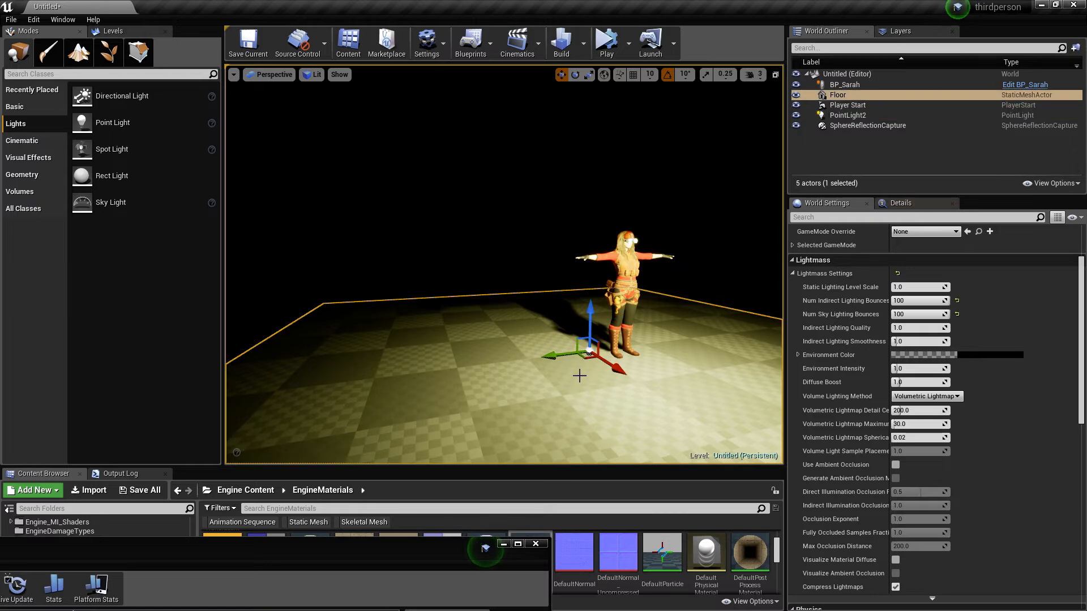
right_click_drag(530, 317, 583, 345)
key("s")
mouse_move(497, 313)
right_mouse_down()
mouse_move(459, 317)
mouse_move(497, 313)
right_mouse_up()
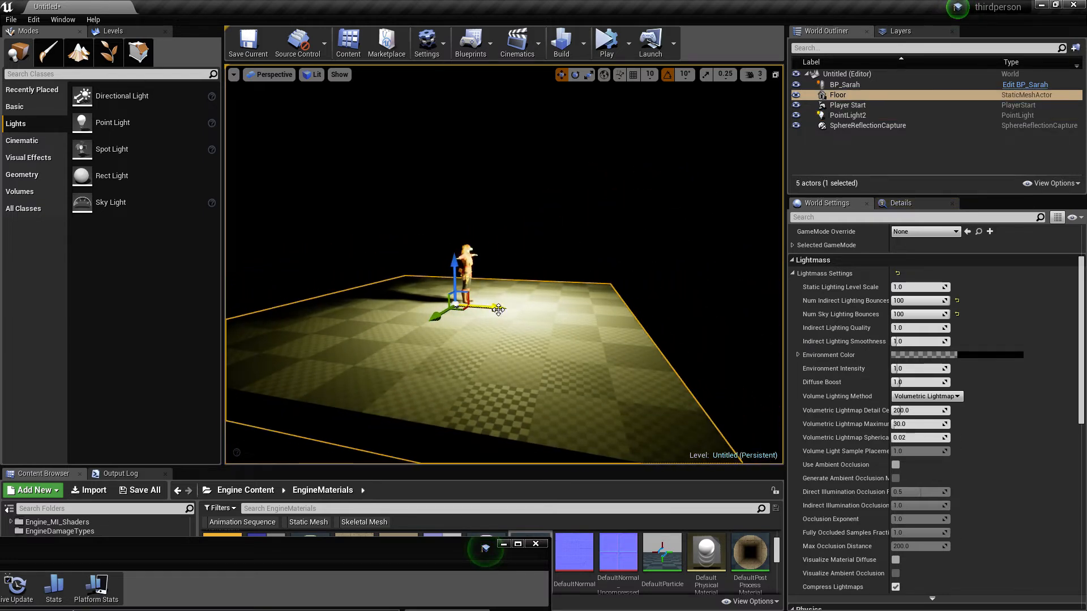
left_click_drag(498, 310, 340, 307, "alt")
key("e")
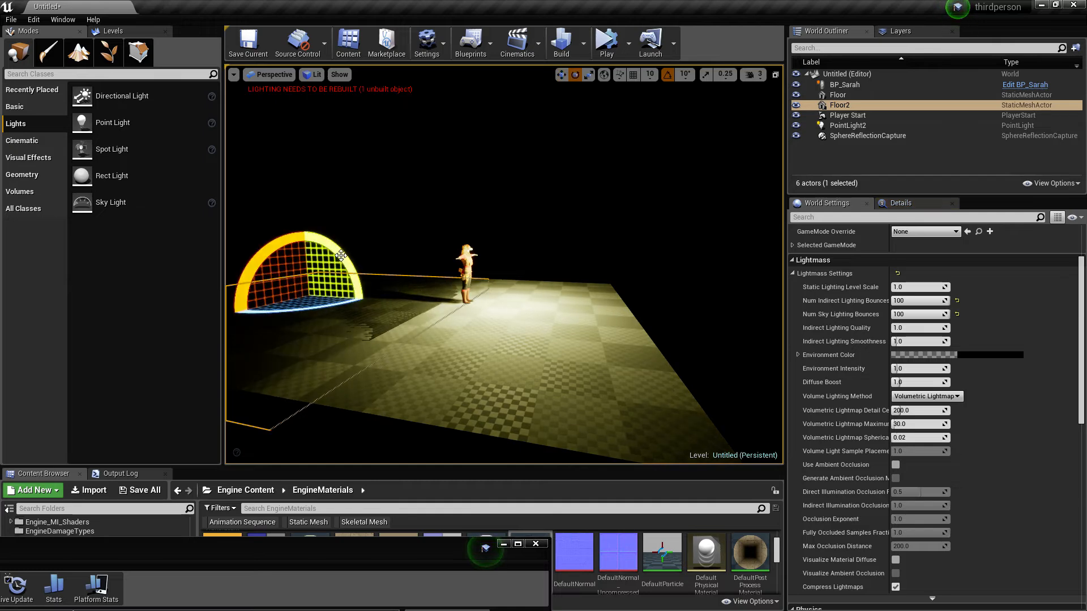
left_click_drag(347, 258, 314, 360)
right_click_drag(363, 305, 528, 290)
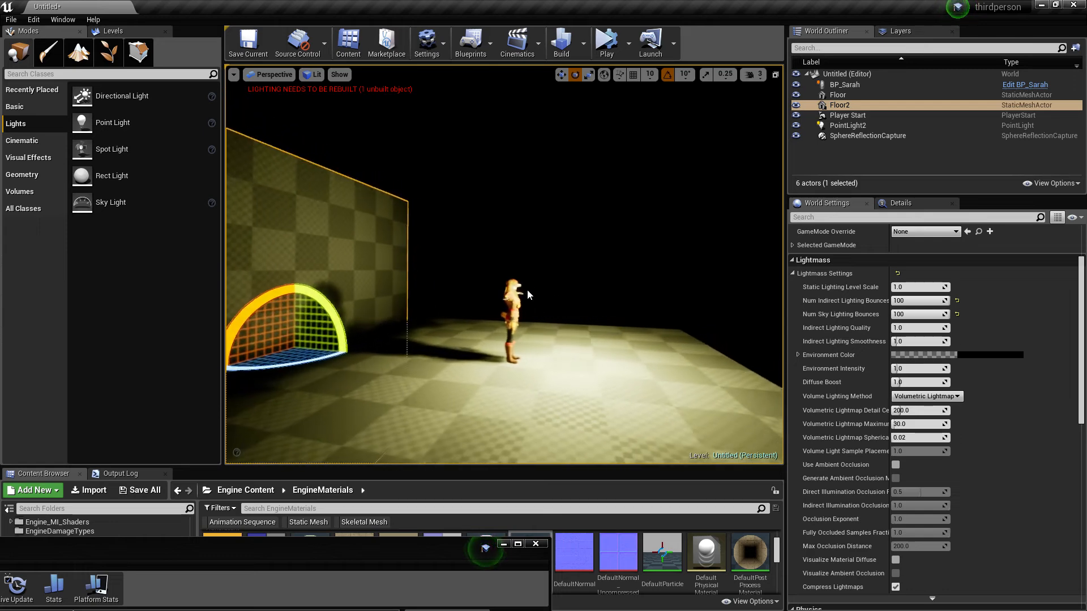
Show the helper icons again, select the point light and display its properties.
key("g")
left_click(572, 275)
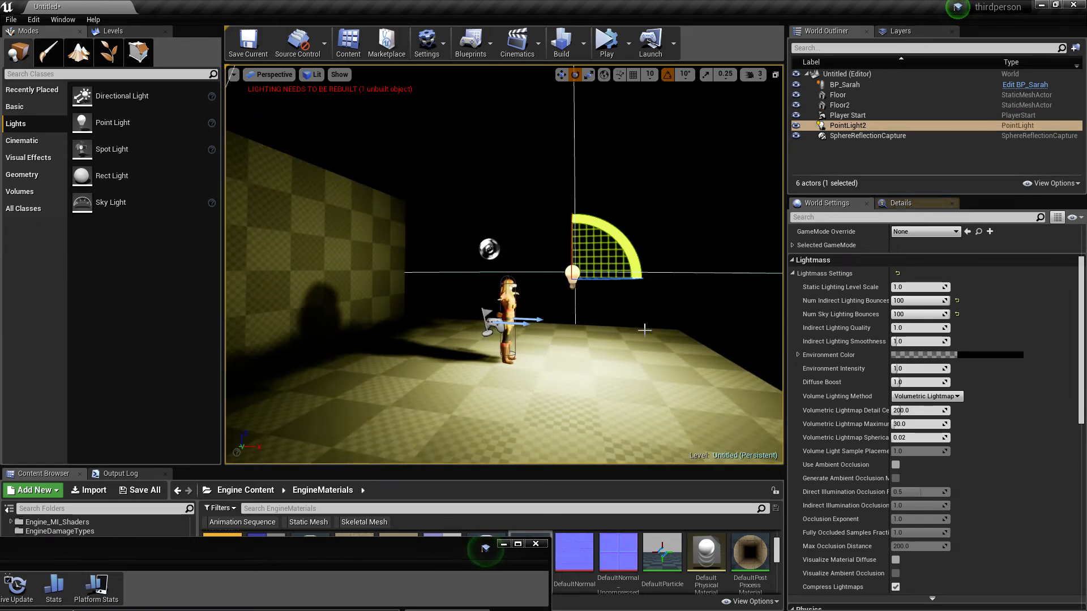
left_click(916, 205)
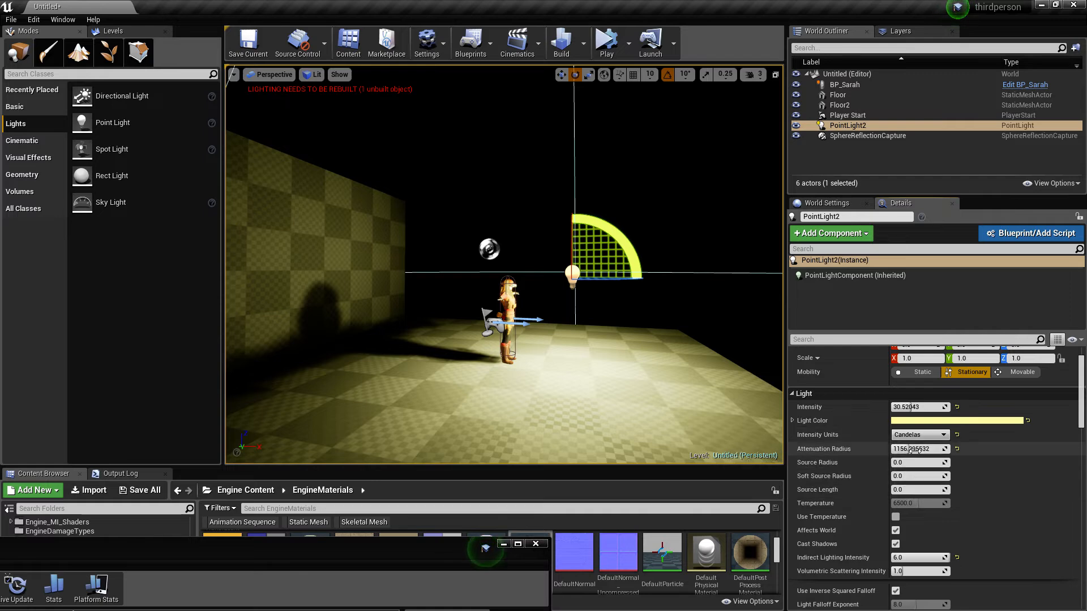
Set the point light's intensity to about 8 candelas and attenuation radius to about 576, and rebuild the lighting.
left_click_drag(910, 407, 898, 407)
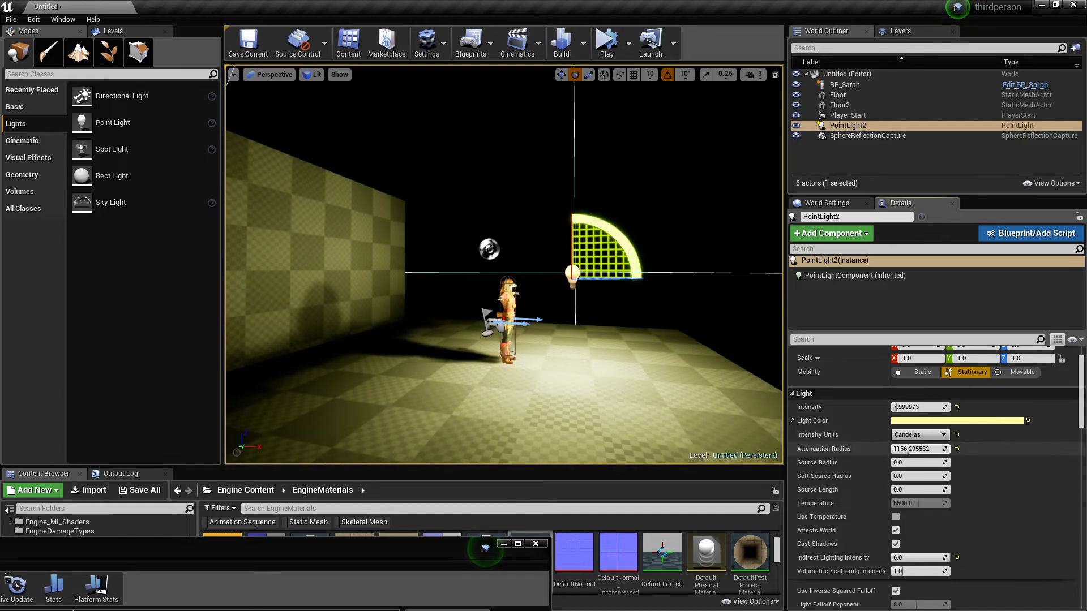
left_click_drag(906, 450, 900, 450)
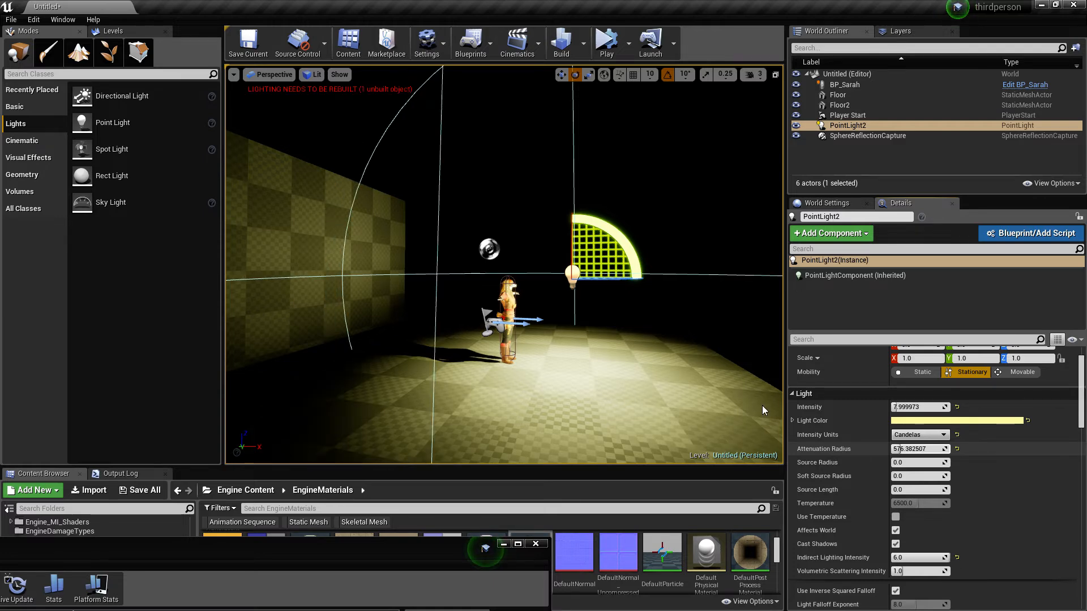
mouse_move(553, 125)
right_mouse_down()
mouse_move(510, 125)
mouse_move(553, 125)
right_mouse_up()
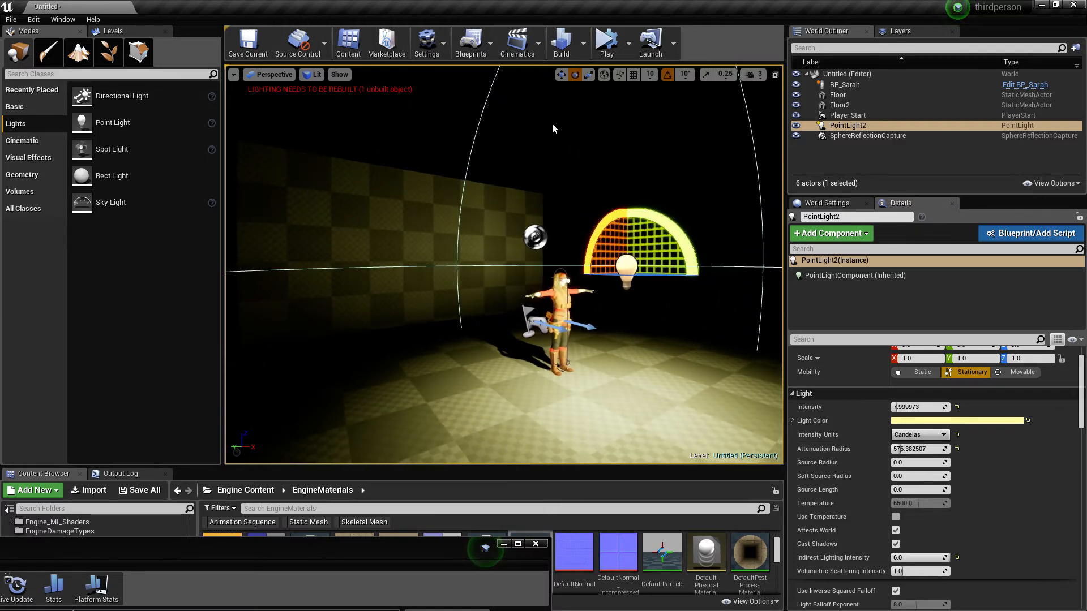
left_click(561, 42)
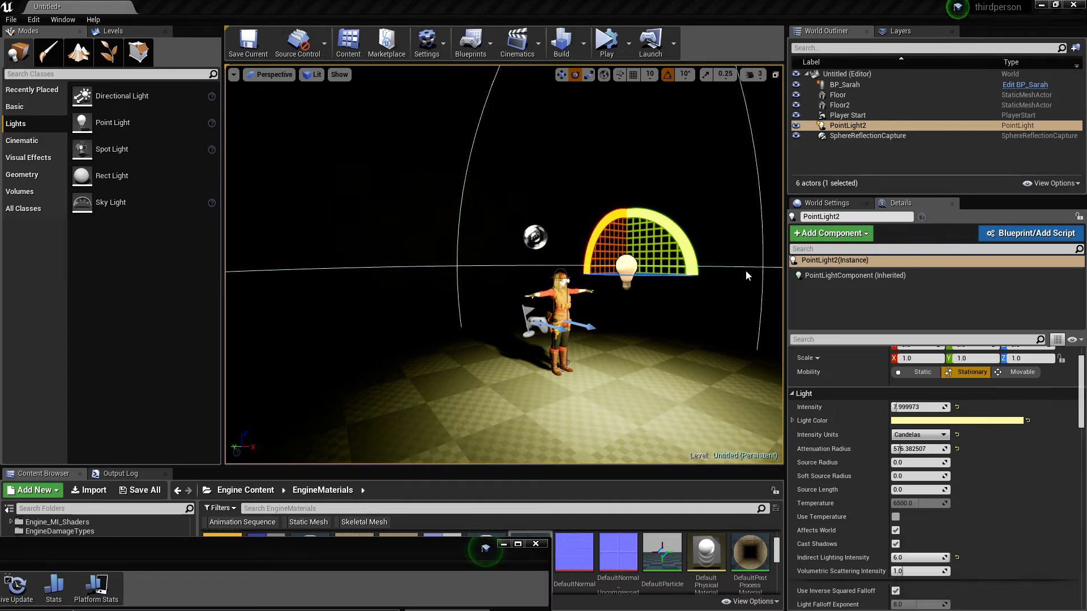
Inspect the wall up close, paste a floor copy into the level and clear the selection.
right_click_drag(440, 393, 532, 377)
key("w")
key("w")
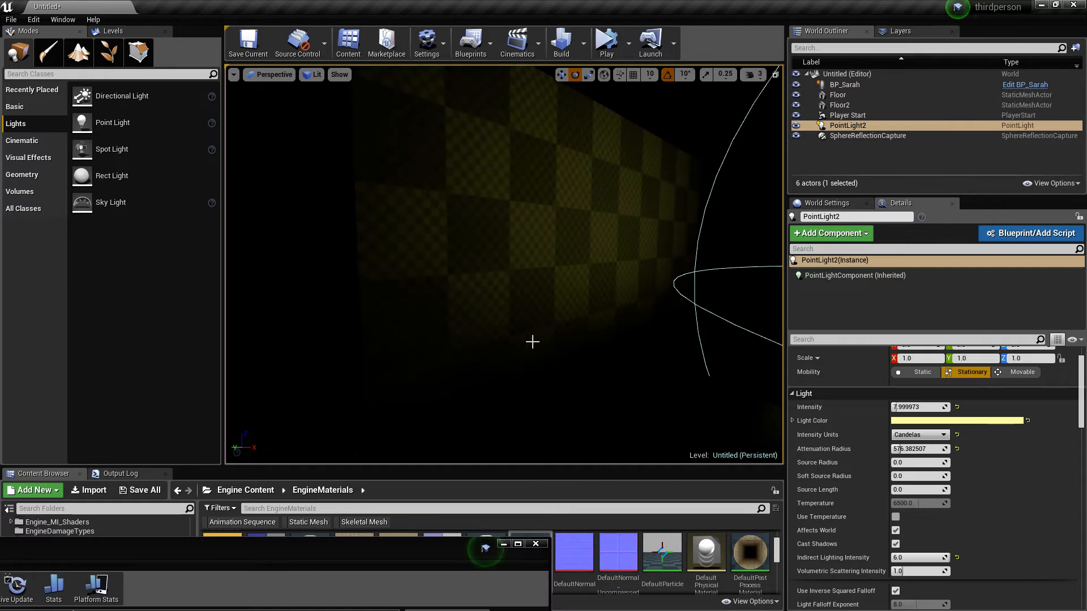
left_click(582, 226)
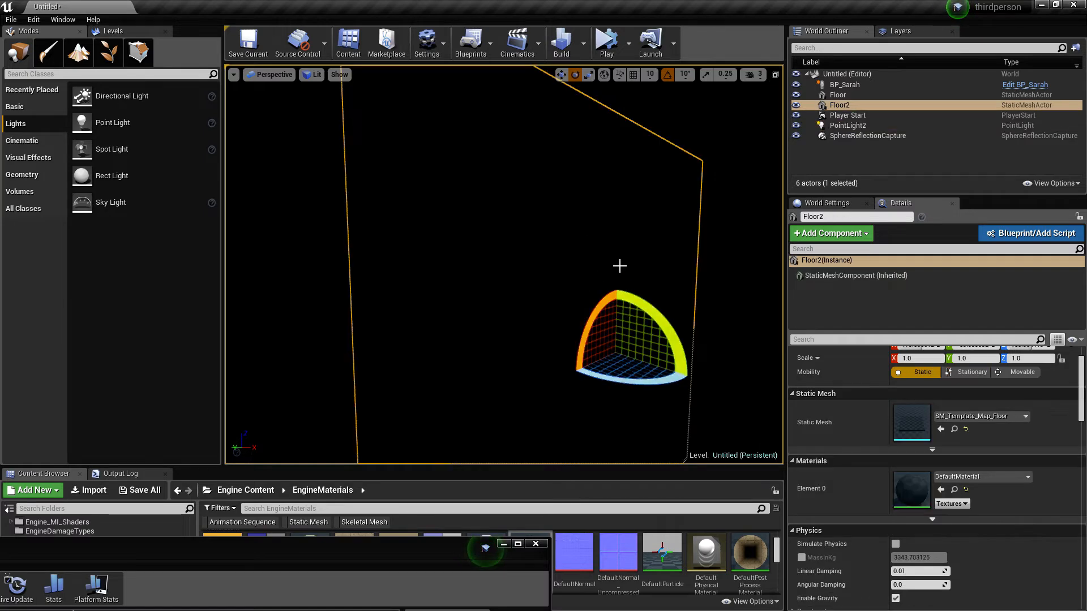
mouse_move(619, 262)
right_mouse_down()
mouse_move(730, 261)
mouse_move(632, 259)
right_mouse_up()
key("d")
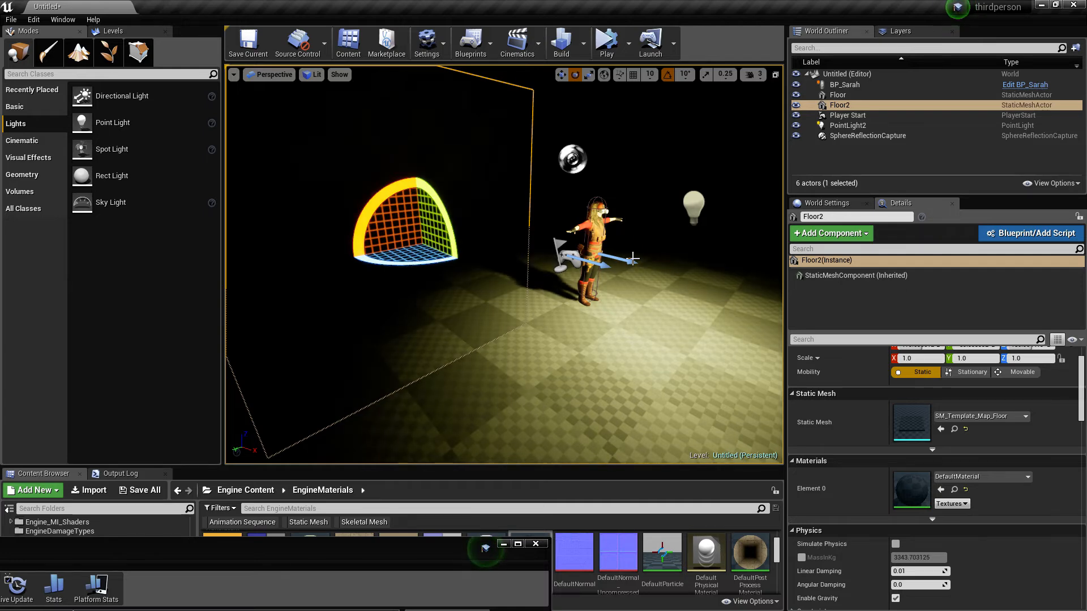
key("ctrl+v")
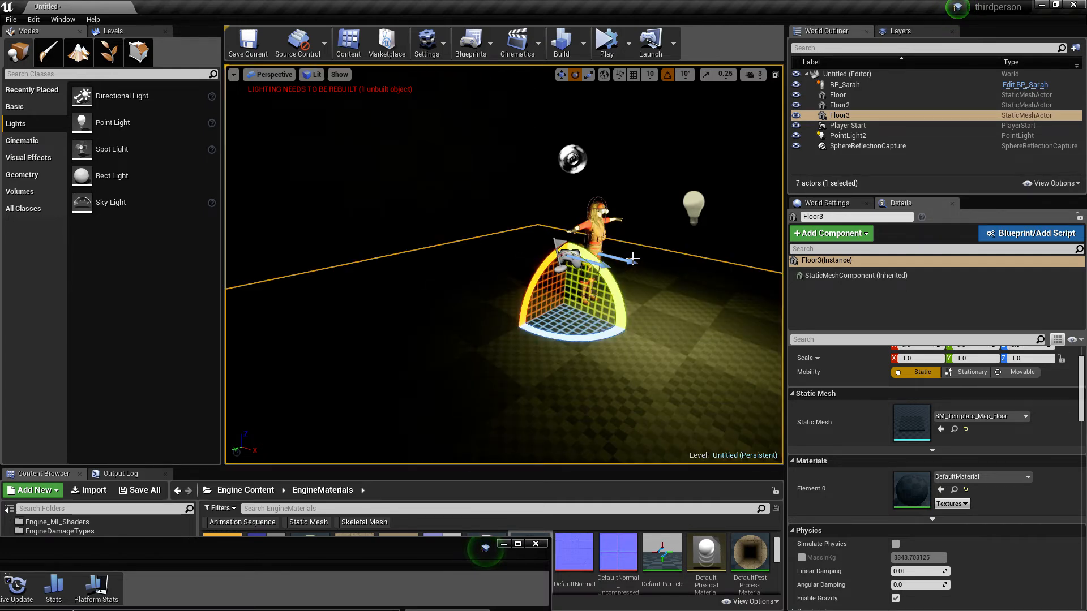
key("Escape")
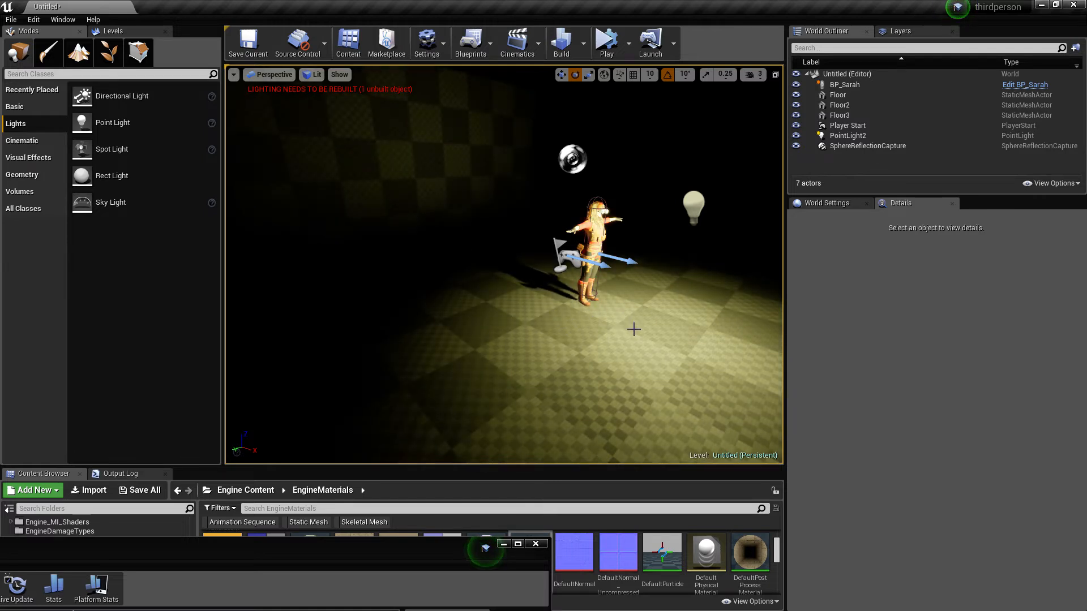
Examine how the point light shades the character from behind and from the side.
right_click_drag(633, 329, 730, 326)
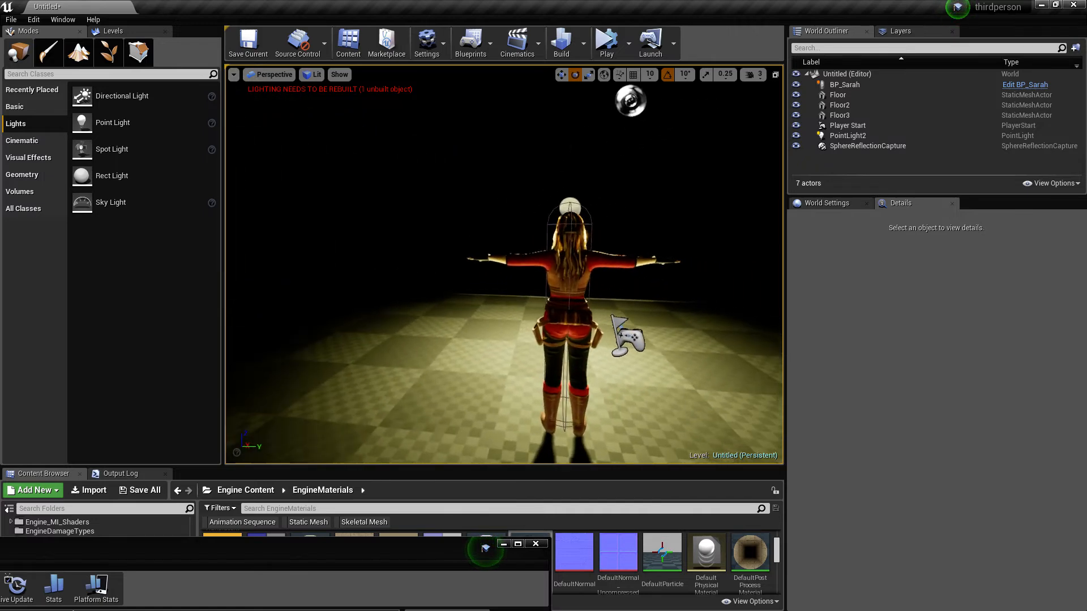
key("w")
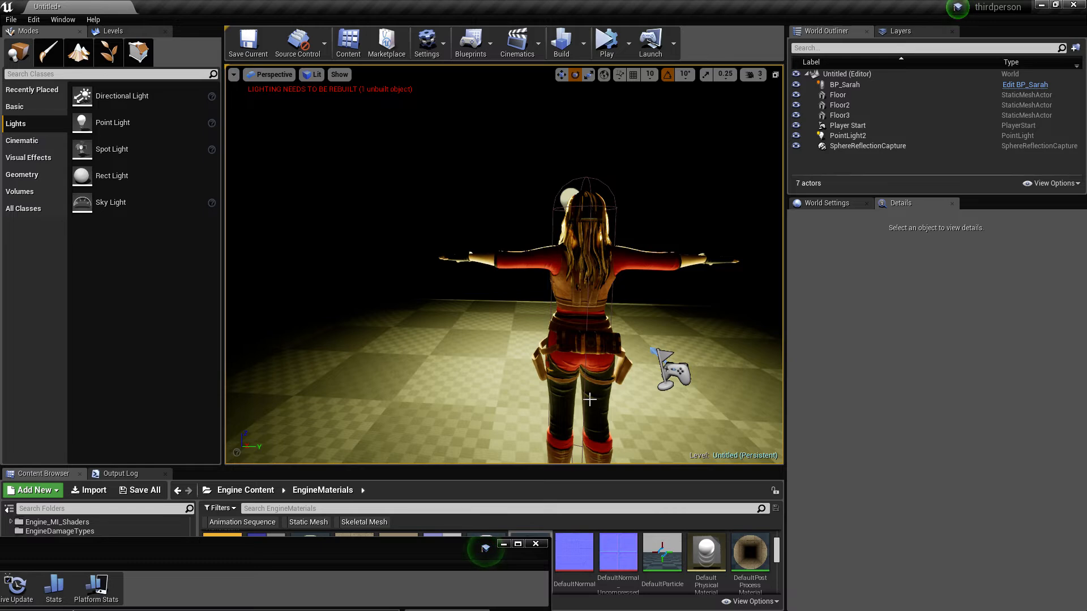
key("d")
right_click_drag(589, 399, 368, 396)
key("s")
key("d")
key("w")
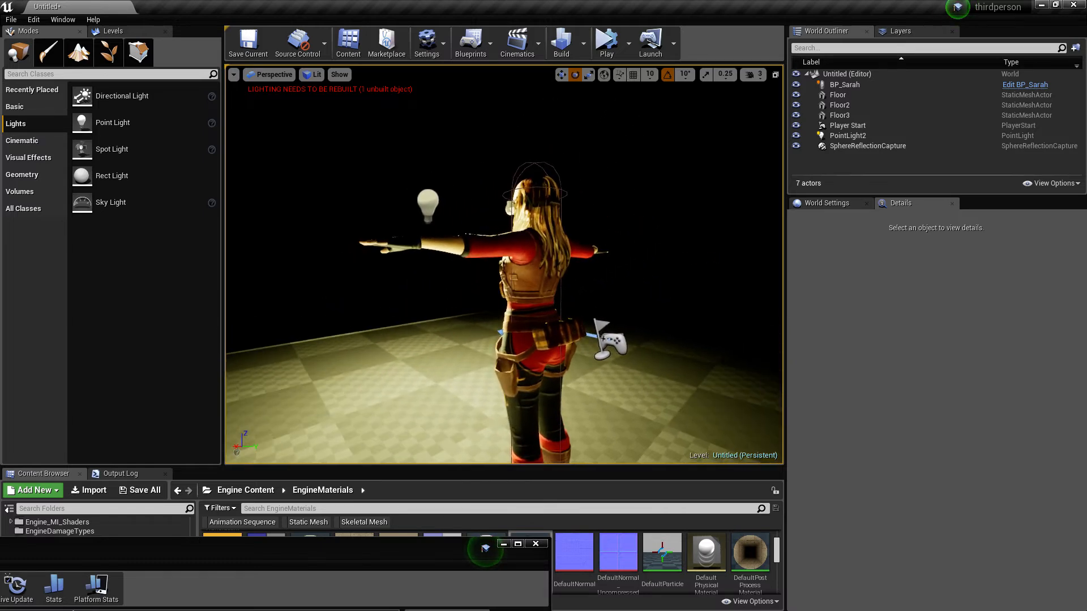
key("s")
key("a")
right_click_drag(613, 297, 557, 297)
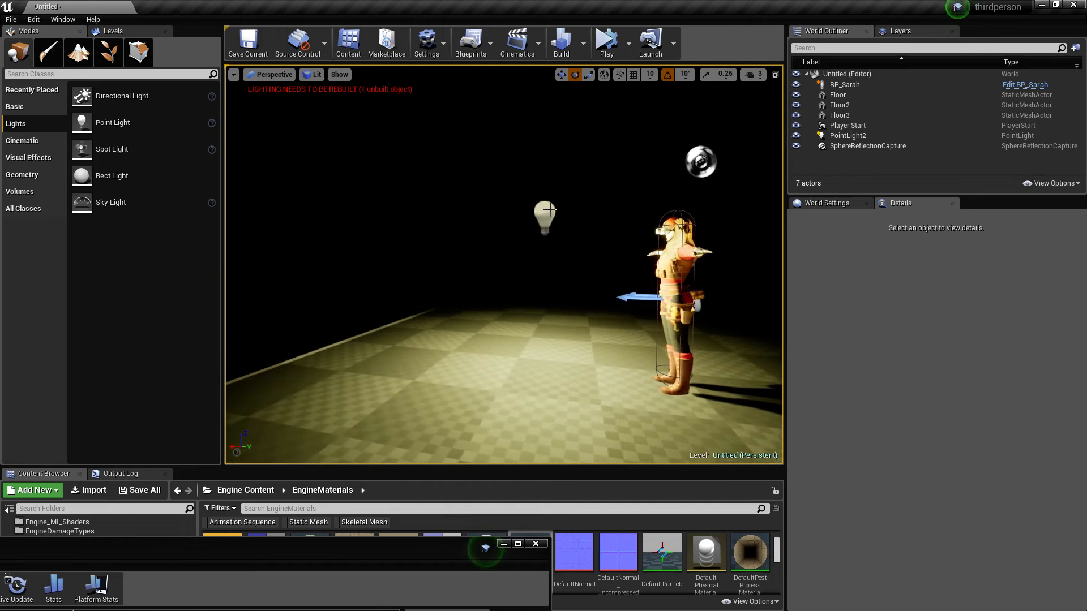
Select the point light and raise it vertically, well above the character's head height.
left_click(548, 211)
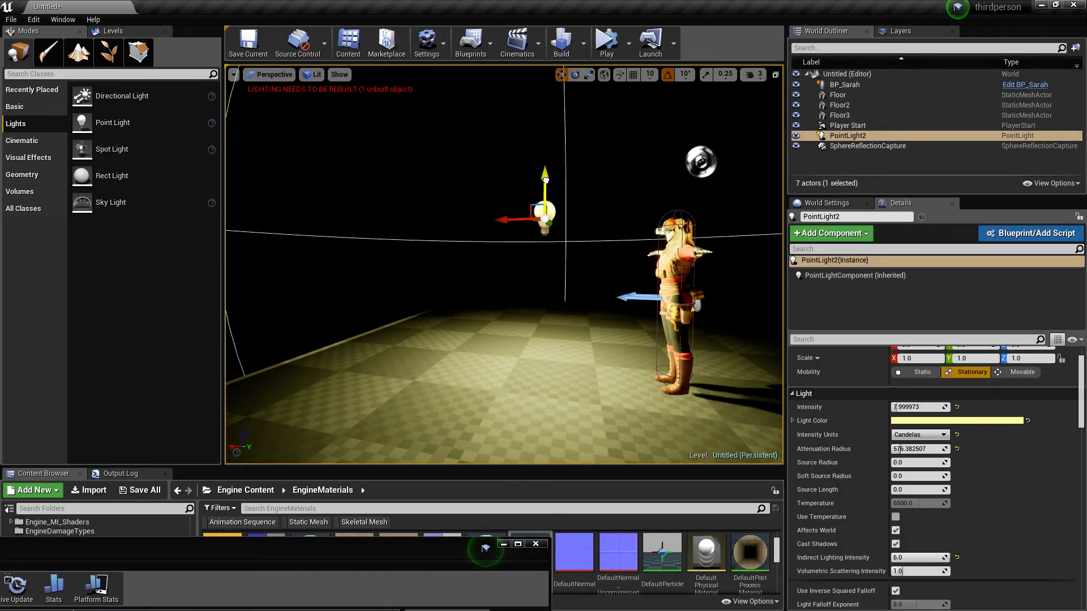
left_click_drag(547, 181, 555, 66)
key("s")
right_click_drag(581, 280, 627, 284)
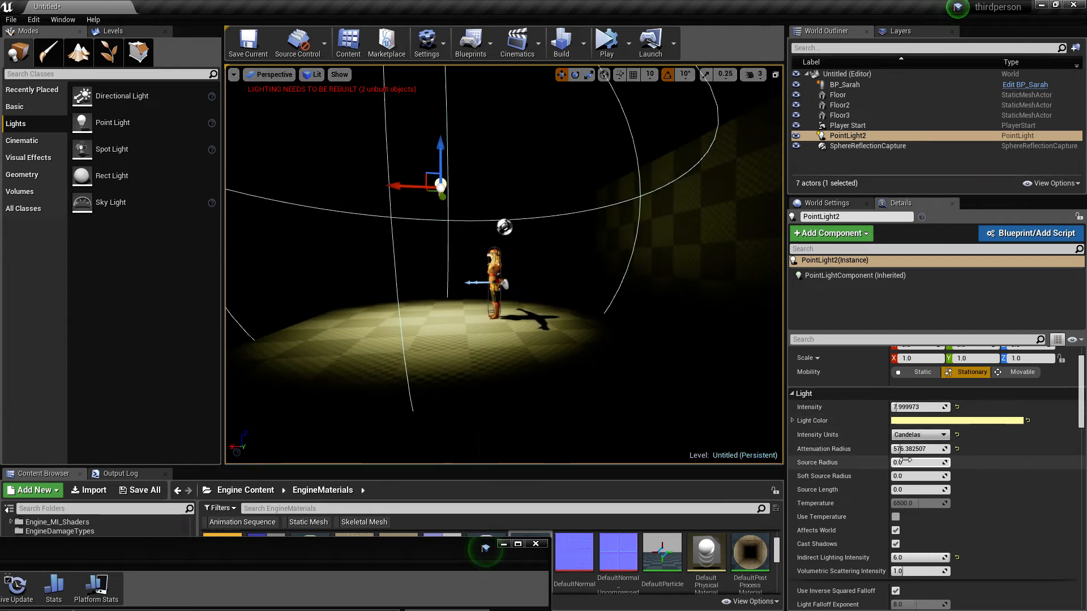
Set the point light's intensity to 1 candela and attenuation radius to about 1506, and rebuild the lighting.
left_click(906, 407)
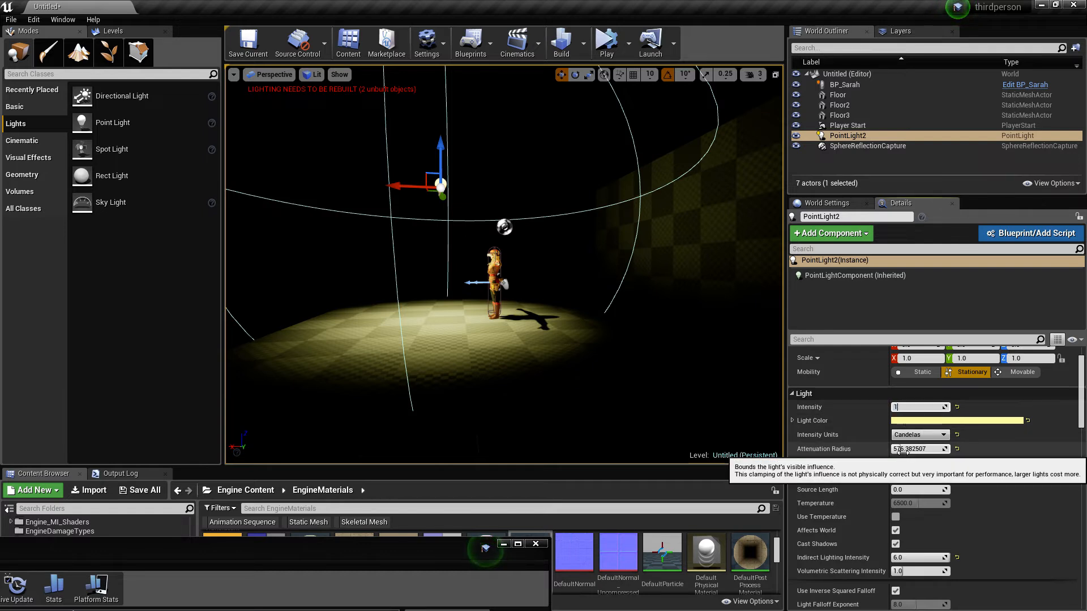
key("Return")
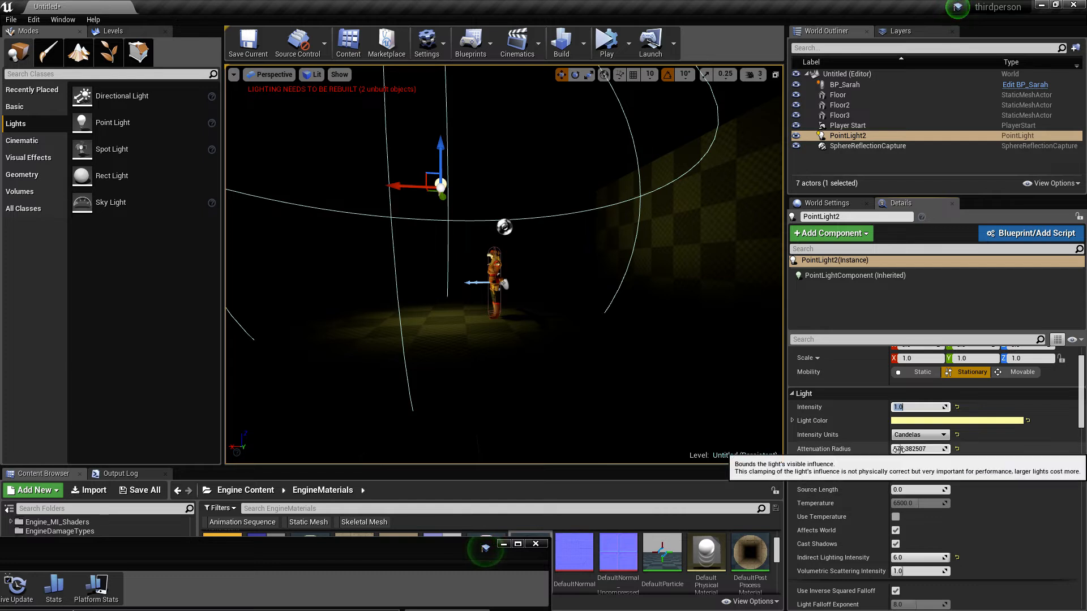
mouse_move(910, 449)
left_mouse_down()
mouse_move(934, 449)
mouse_move(911, 451)
left_mouse_up()
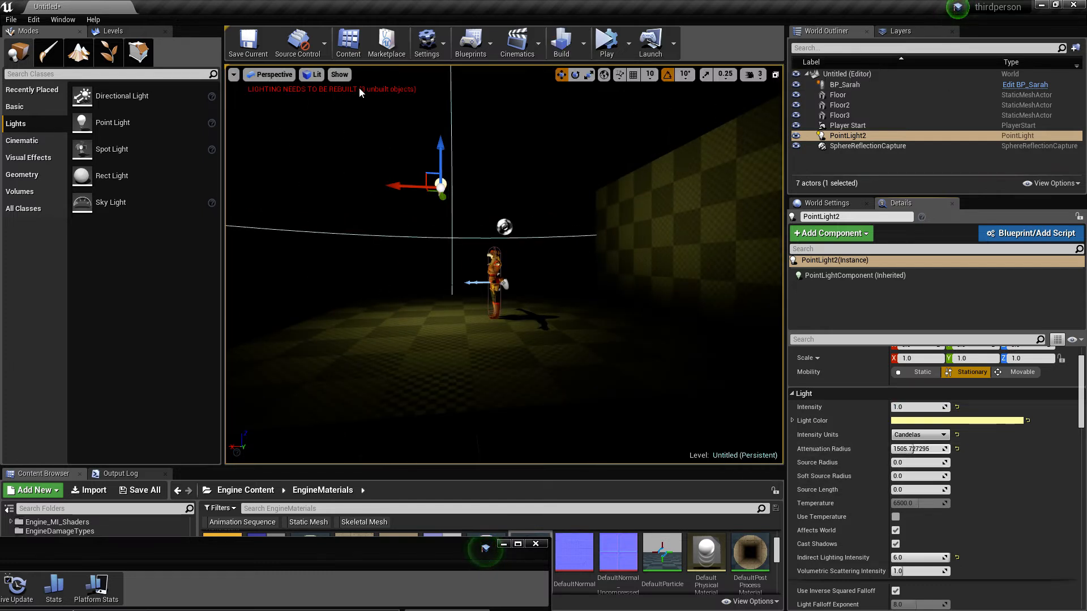
left_click(561, 42)
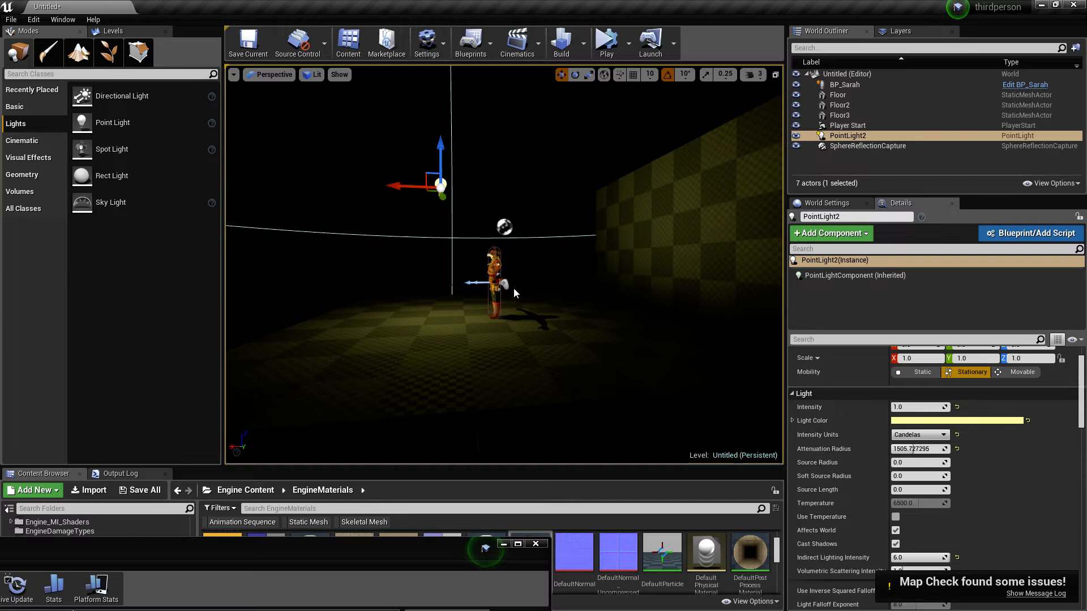
Examine the dimmer rebuilt lighting on the character from behind, from the side and from the front.
right_click_drag(518, 283, 568, 248)
key("w")
key("s")
key("w")
key("a")
key("w")
key("s")
key("d")
key("w")
right_click_drag(493, 182, 492, 183)
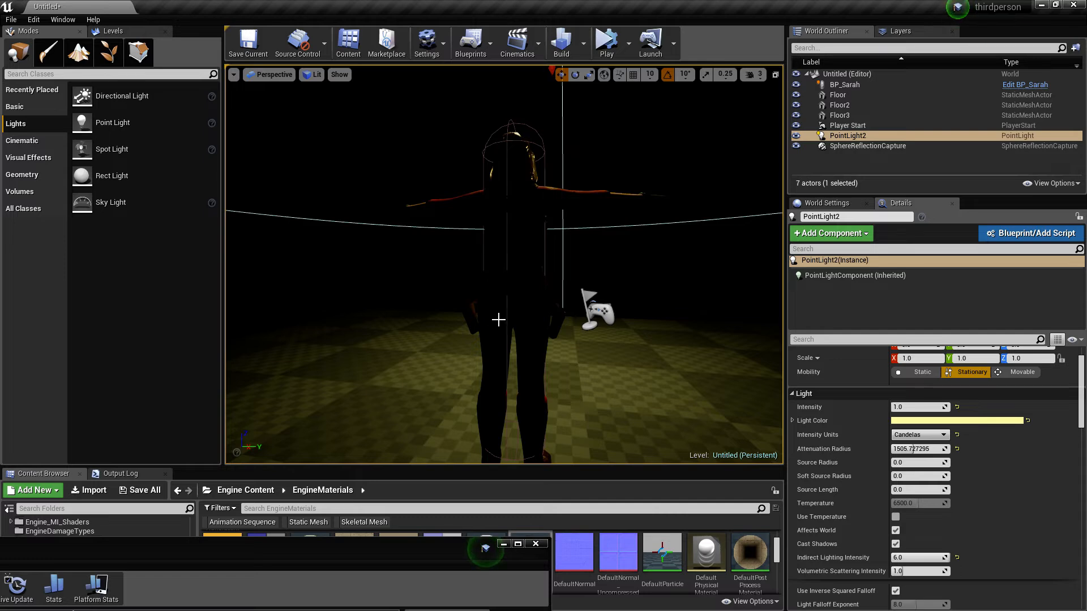
key("s")
right_click_drag(498, 320, 648, 312)
key("a")
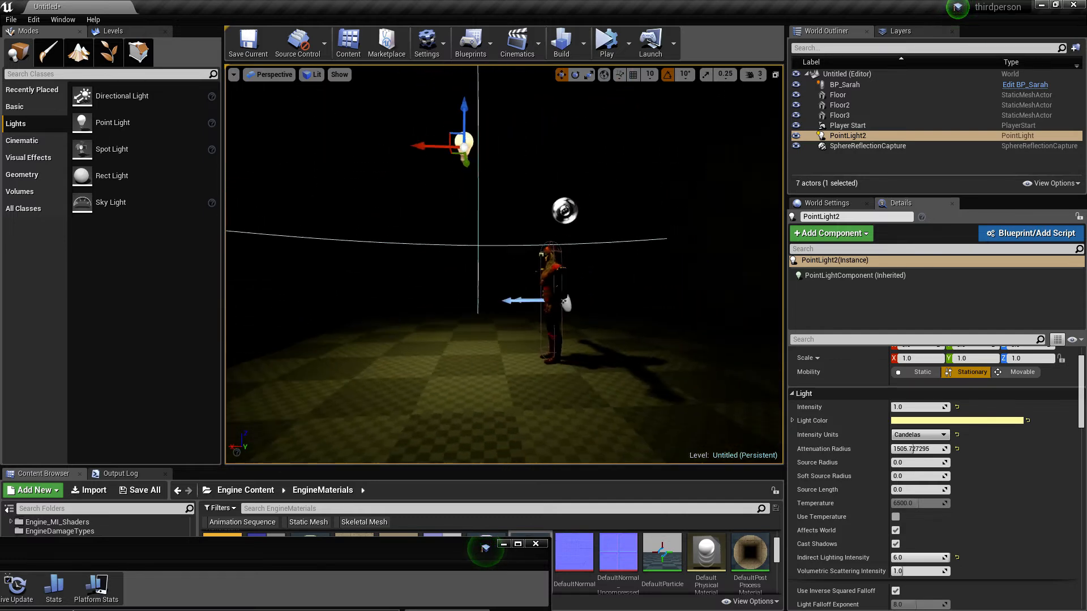
key("a")
right_click_drag(561, 339, 621, 369)
key("w")
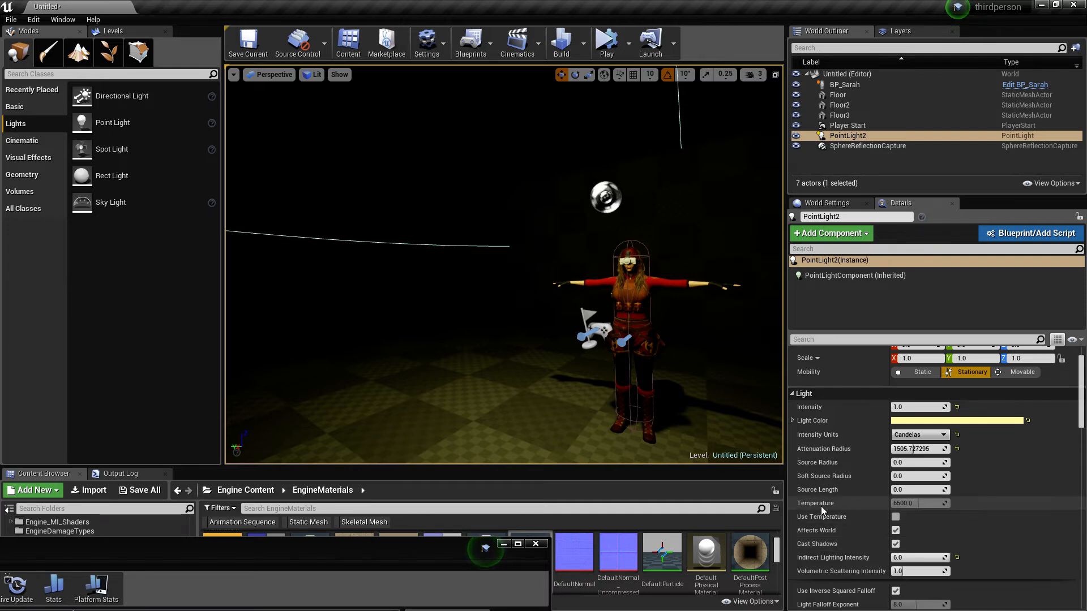
Enable the point light's color temperature, set it to about 4250 and rebuild the lighting.
left_click(895, 517)
left_click_drag(935, 503, 908, 503)
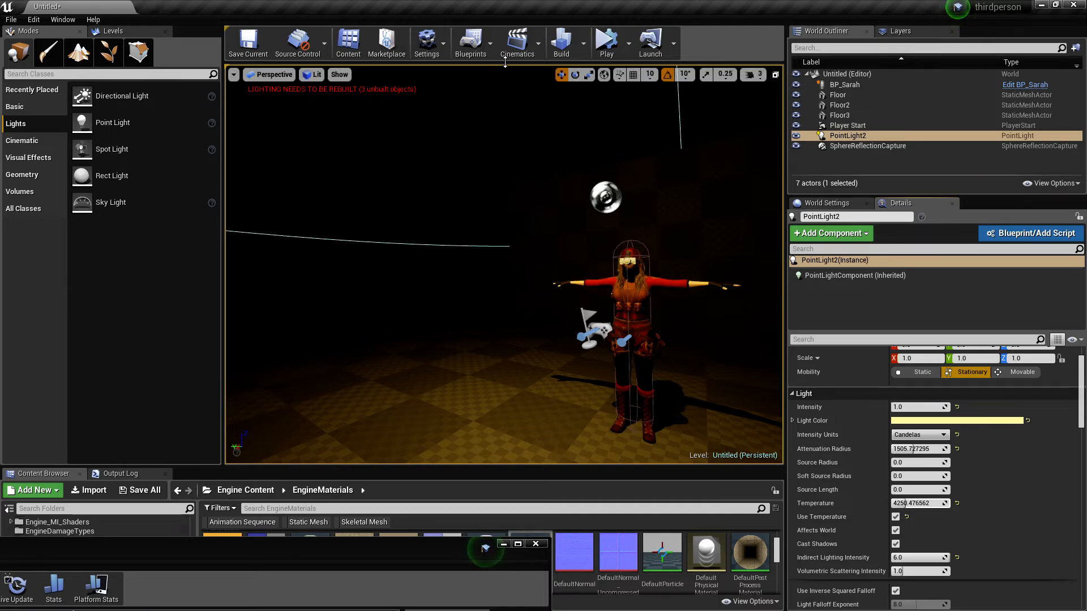
left_click(562, 40)
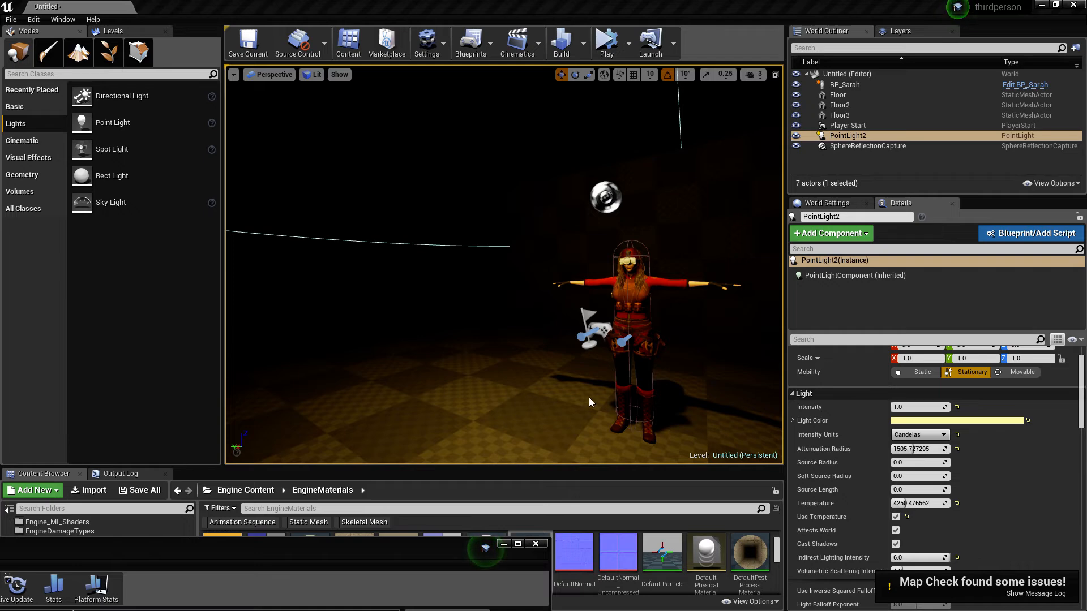
Select the sphere reflection capture above the character and lower it to the floor beside the character's feet.
right_click_drag(572, 436, 598, 459)
right_click_drag(503, 264, 453, 334)
right_click_drag(582, 429, 582, 430)
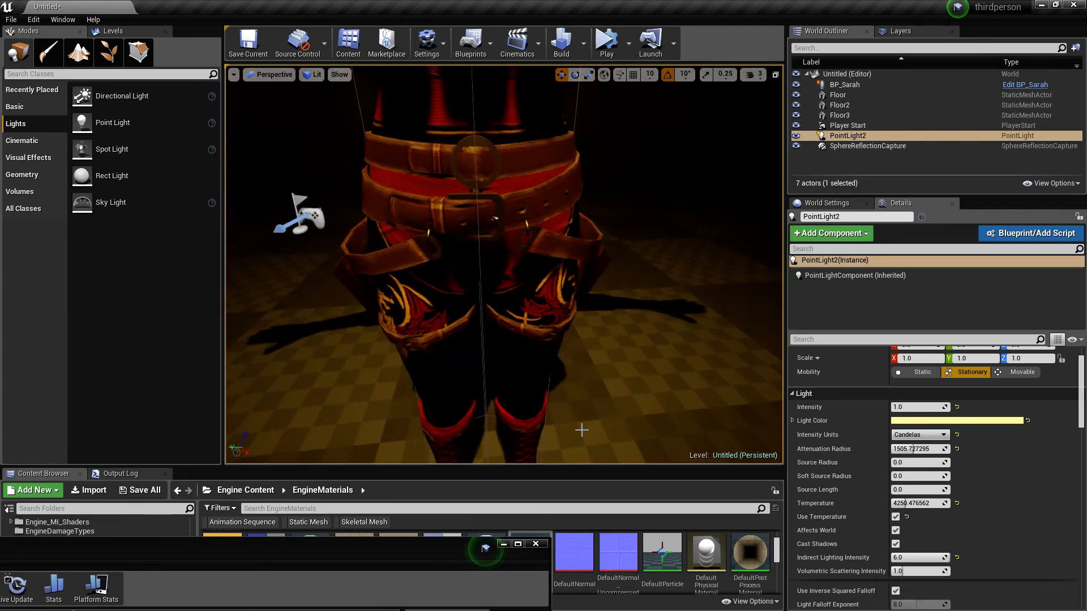
scroll(548, 252, "down", 8)
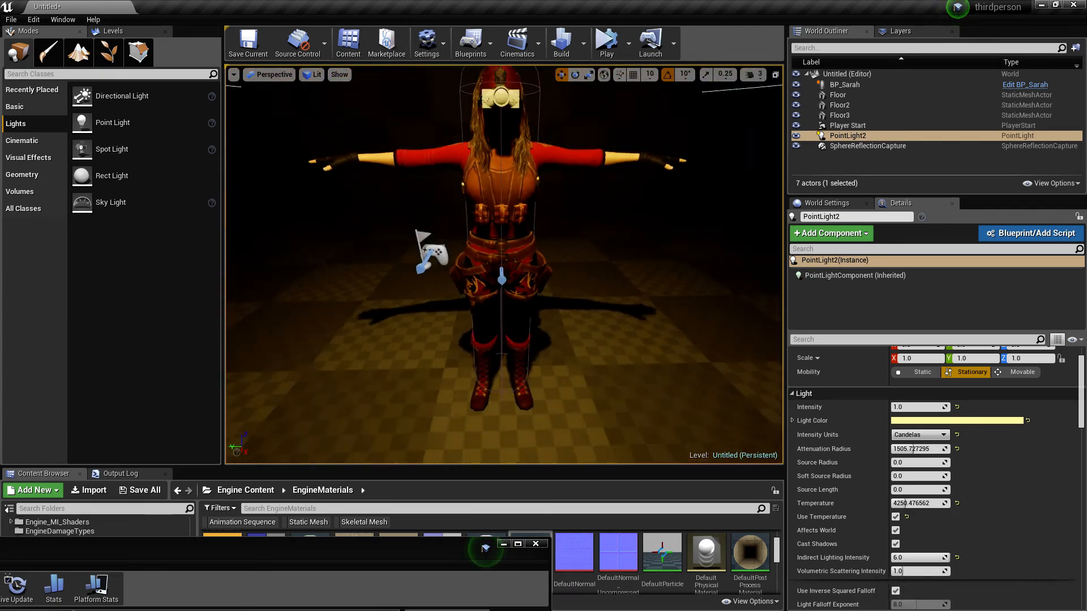
left_click(469, 107)
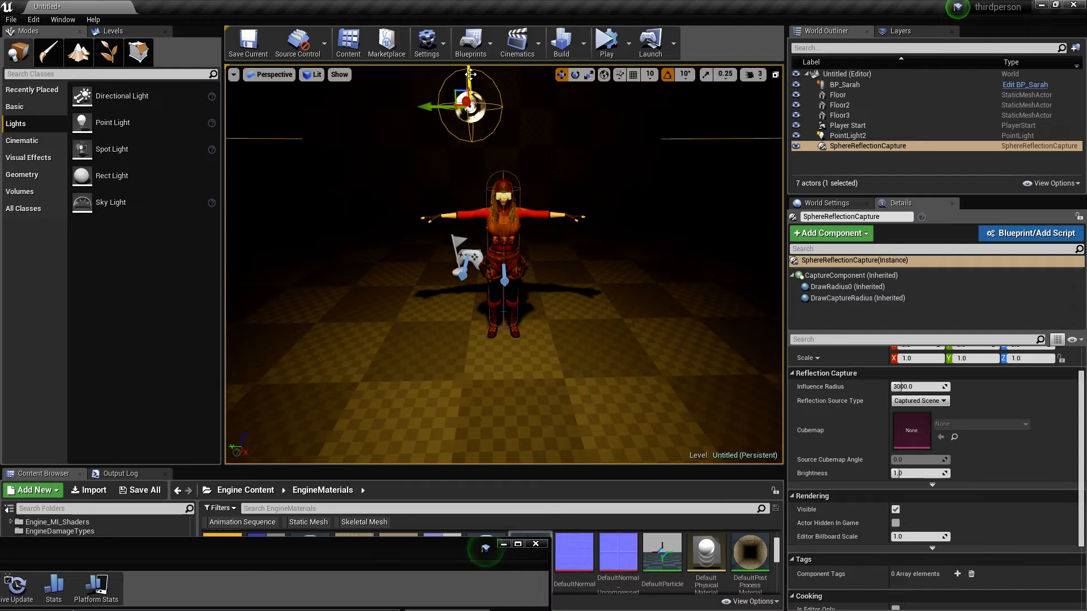
left_click_drag(469, 107, 485, 249)
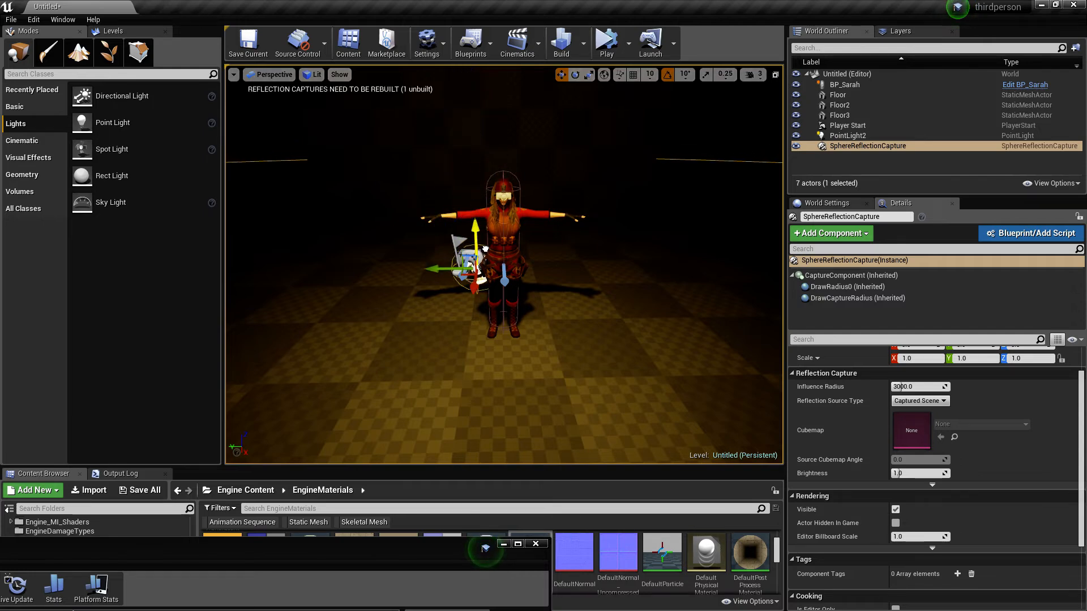
left_click_drag(475, 289, 474, 361)
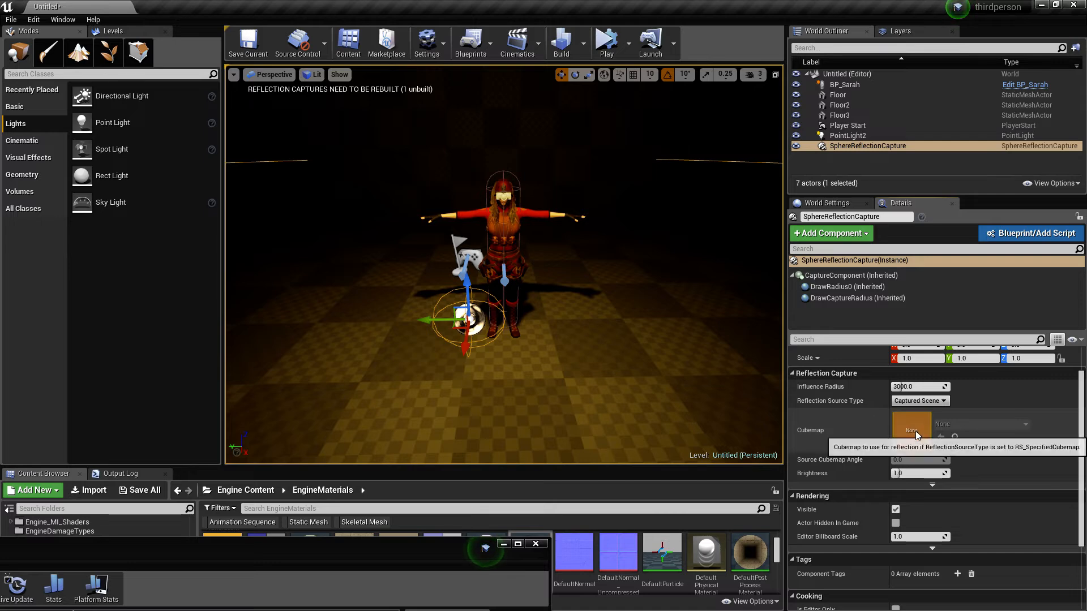
Set the reflection capture's source type to Specified Cubemap with Cube_R2TTest_Tex2 as the cubemap, and rebuild the level.
left_click(941, 402)
left_click(922, 418)
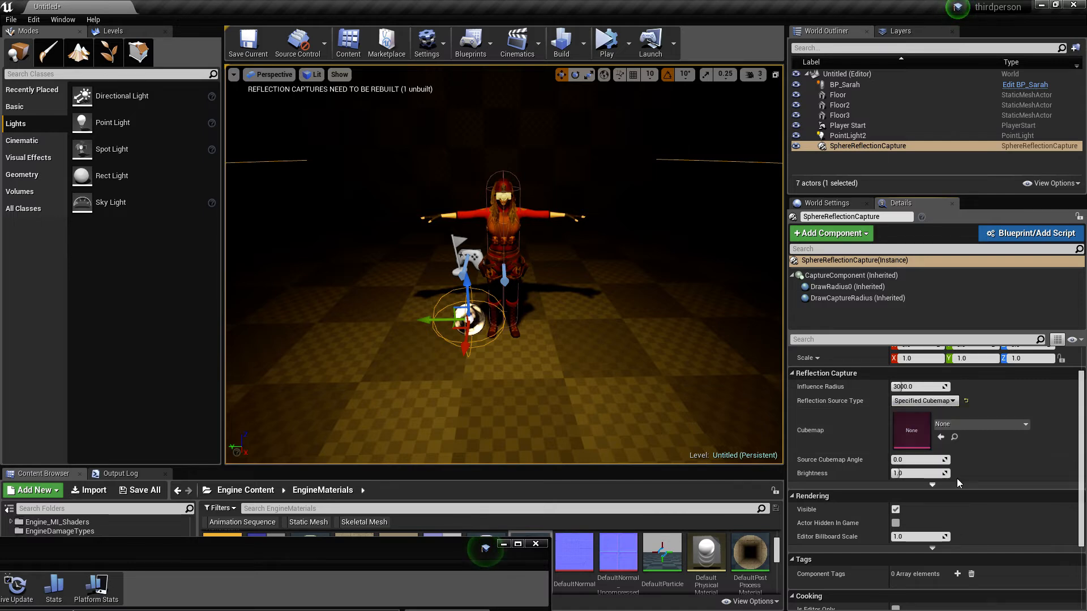
left_click(971, 425)
left_click(949, 290)
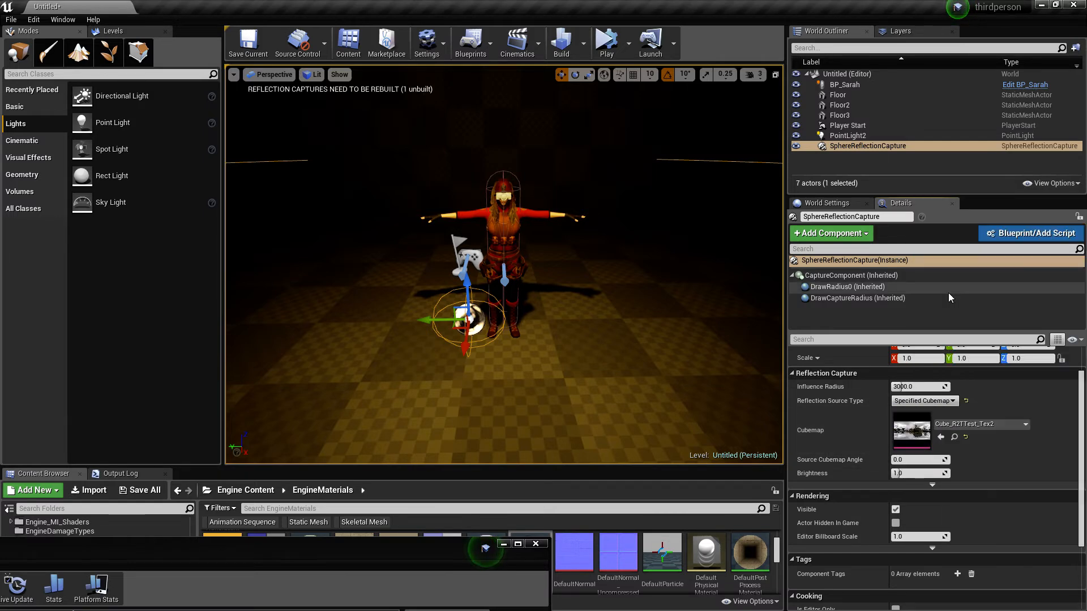
left_click_drag(522, 291, 488, 260)
left_click(561, 42)
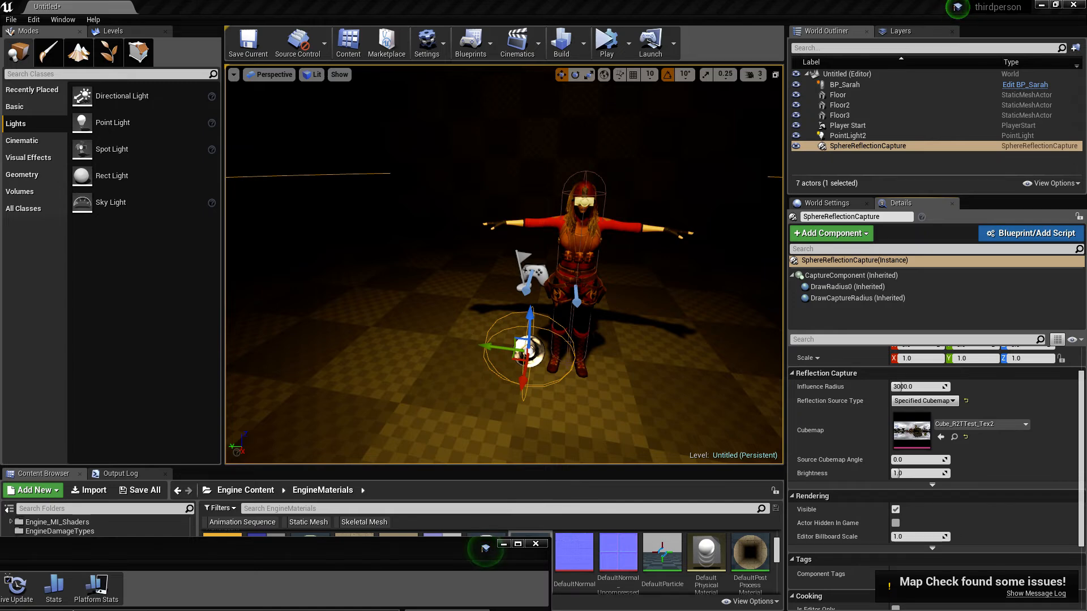
Delete the duplicate floor Floor3 overlapping the original floor and dismiss the Message Log window.
left_click(662, 331)
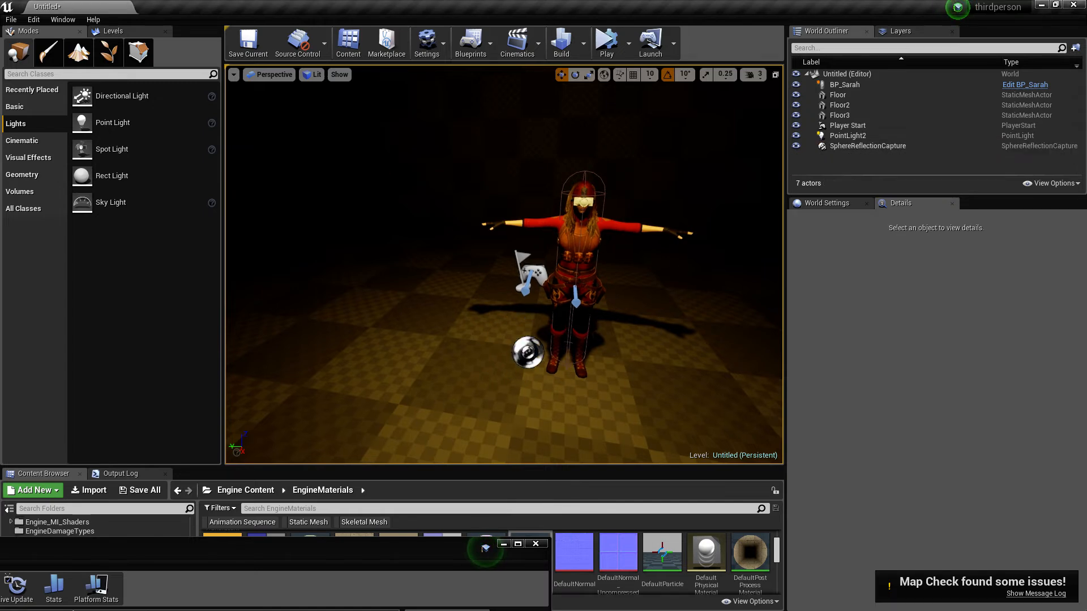
left_click(677, 401)
key("Delete")
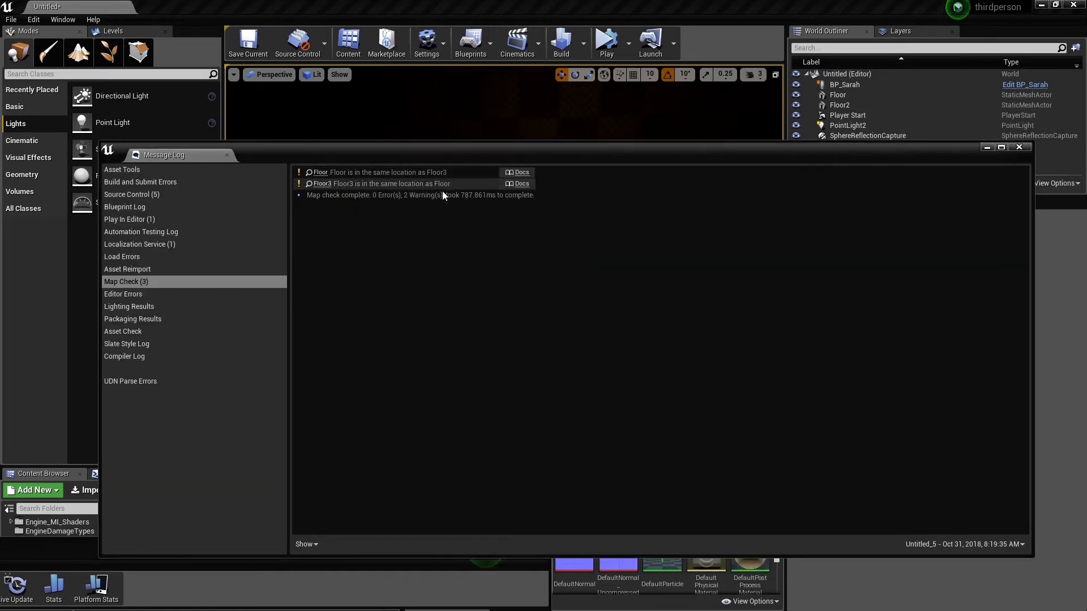
left_click_drag(453, 147, 1086, 187)
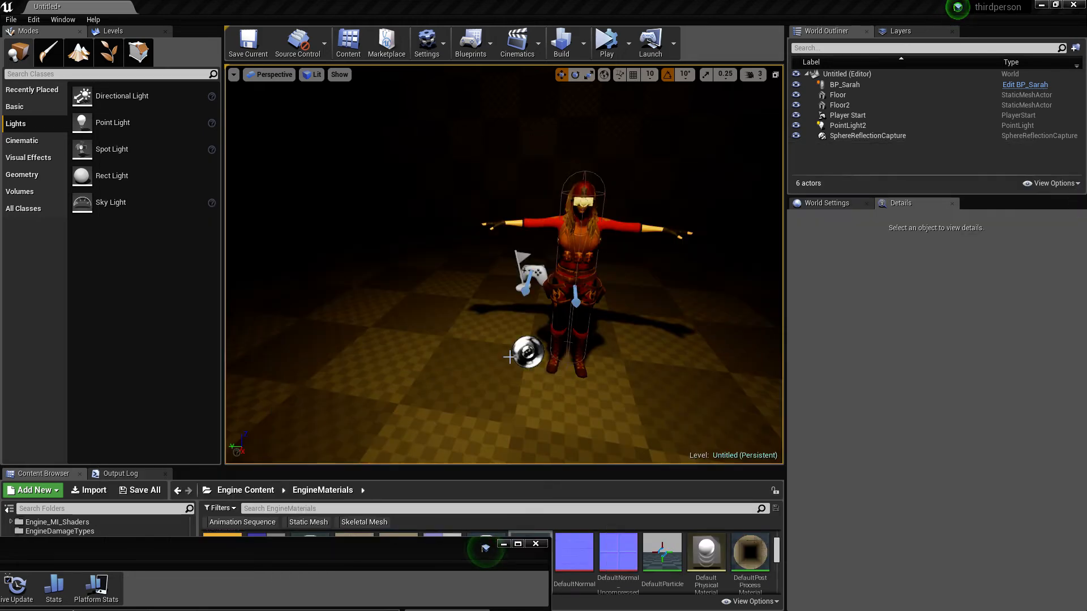
Examine the lighting and reflections on the character and the surrounding floor from close up and further away.
mouse_move(515, 377)
right_mouse_down()
mouse_move(617, 379)
mouse_move(515, 424)
mouse_move(546, 345)
mouse_move(538, 357)
mouse_move(612, 360)
mouse_move(679, 339)
mouse_move(663, 329)
mouse_move(708, 354)
mouse_move(676, 286)
mouse_move(702, 363)
mouse_move(513, 378)
right_mouse_up()
key("w")
key("s")
key("a")
key("w")
key("w")
key("s")
key("w")
key("s")
Select the sphere reflection capture beside the character and set its brightness to about 3.87.
left_click(534, 298)
right_click_drag(534, 298, 391, 295)
key("d")
key("w")
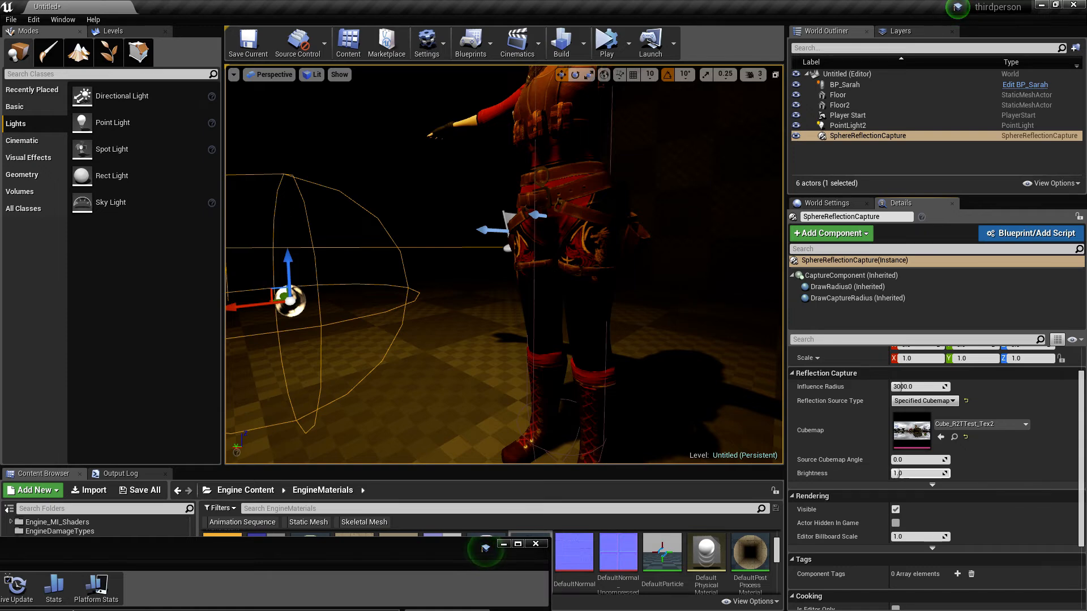
left_click_drag(946, 474, 944, 473)
Inspect how the brighter reflections look on the character's belts and clothing, up close and from a distance.
key("w")
right_click_drag(545, 332, 634, 295)
key("s")
key("w")
key("a")
key("w")
right_click_drag(510, 321, 510, 321)
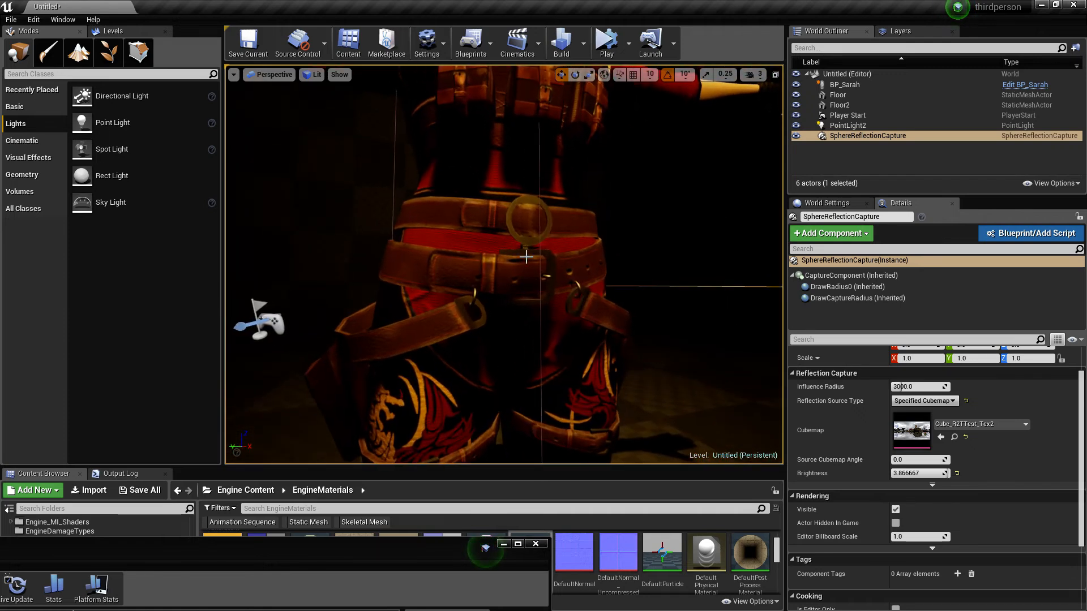
mouse_move(605, 318)
right_mouse_down()
mouse_move(539, 326)
mouse_move(504, 348)
mouse_move(602, 317)
right_mouse_up()
key("s")
key("d")
key("w")
key("s")
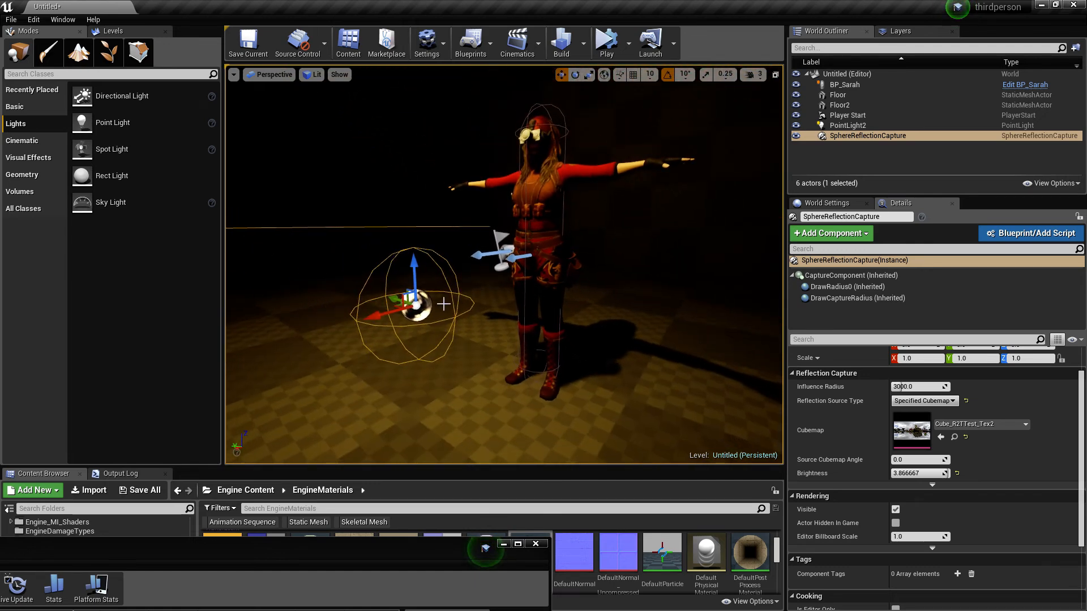
Raise the sphere reflection capture slightly beside the character.
mouse_move(411, 265)
left_mouse_down()
mouse_move(412, 201)
mouse_move(447, 274)
mouse_move(414, 256)
left_mouse_up()
key("s")
right_click_drag(341, 302, 385, 382)
key("w")
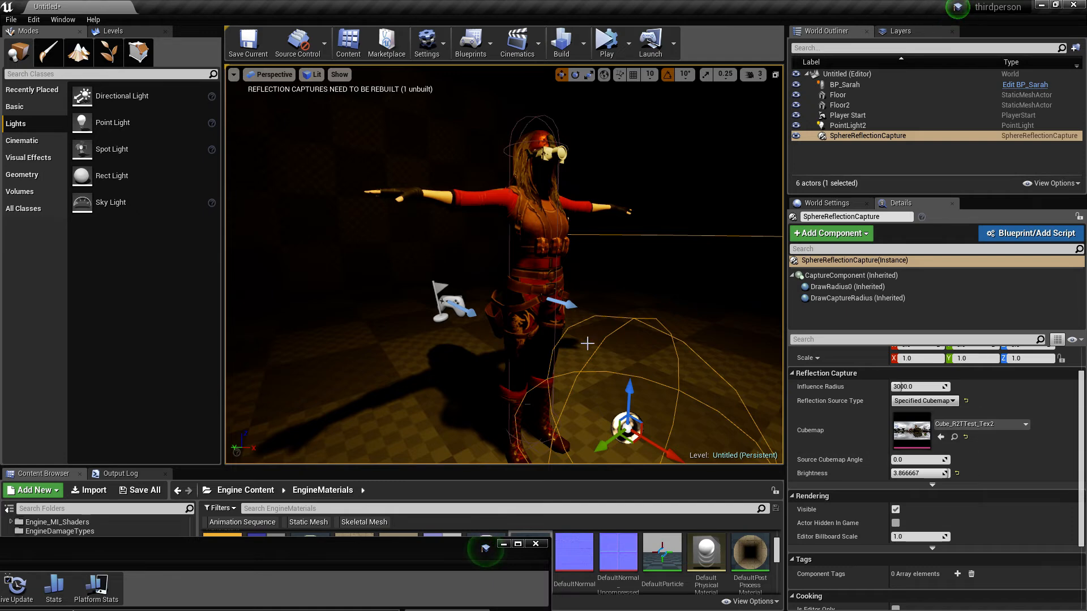
Set the point light's Indirect Lighting Intensity to 20 and rebuild the lighting.
scroll(603, 234, "down", 10)
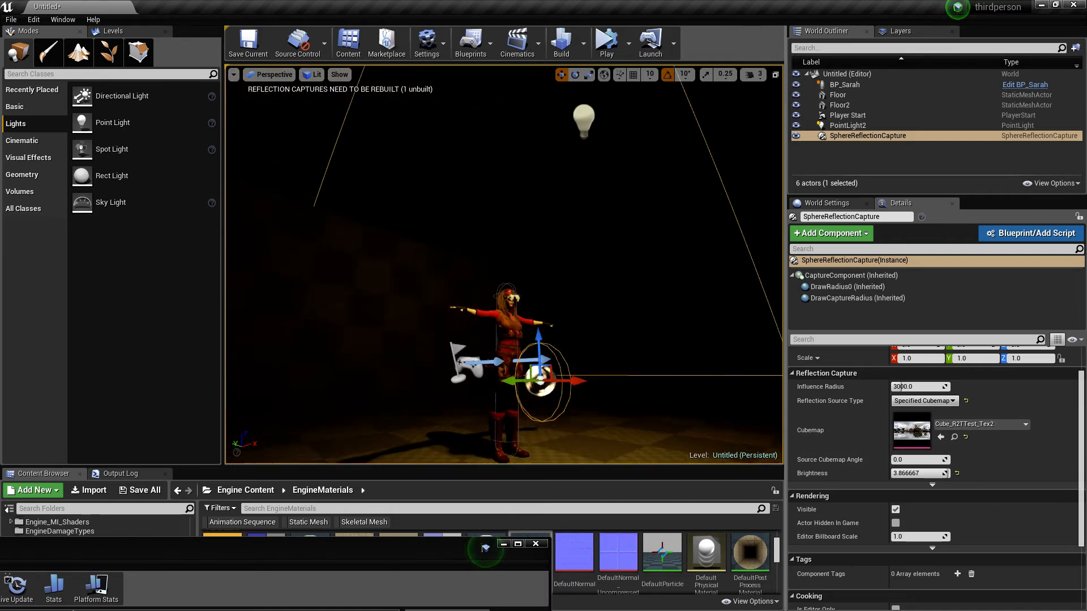
left_click(555, 203)
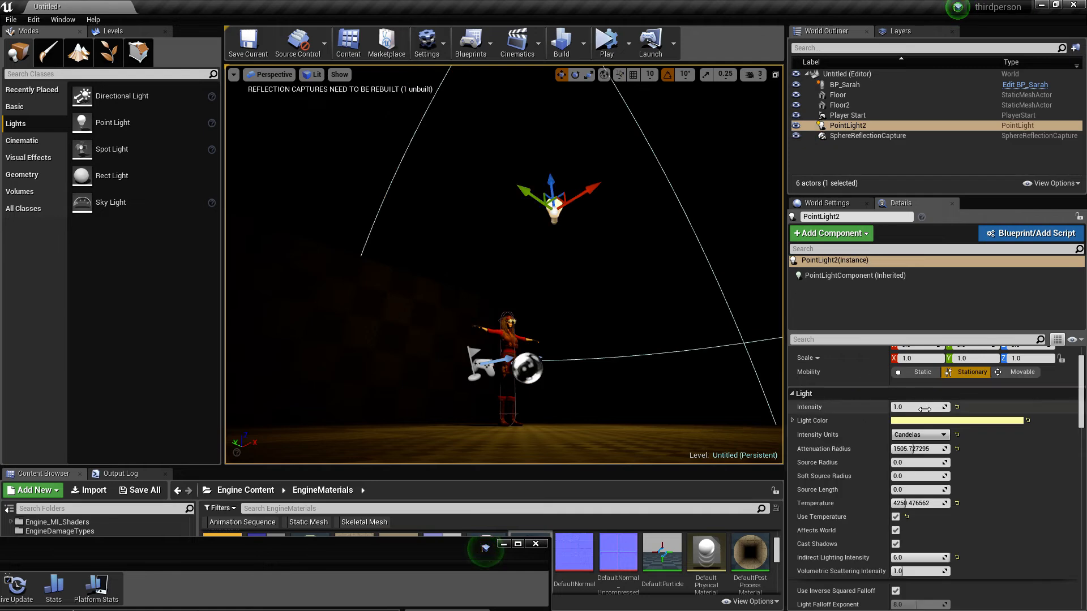
left_click(909, 559)
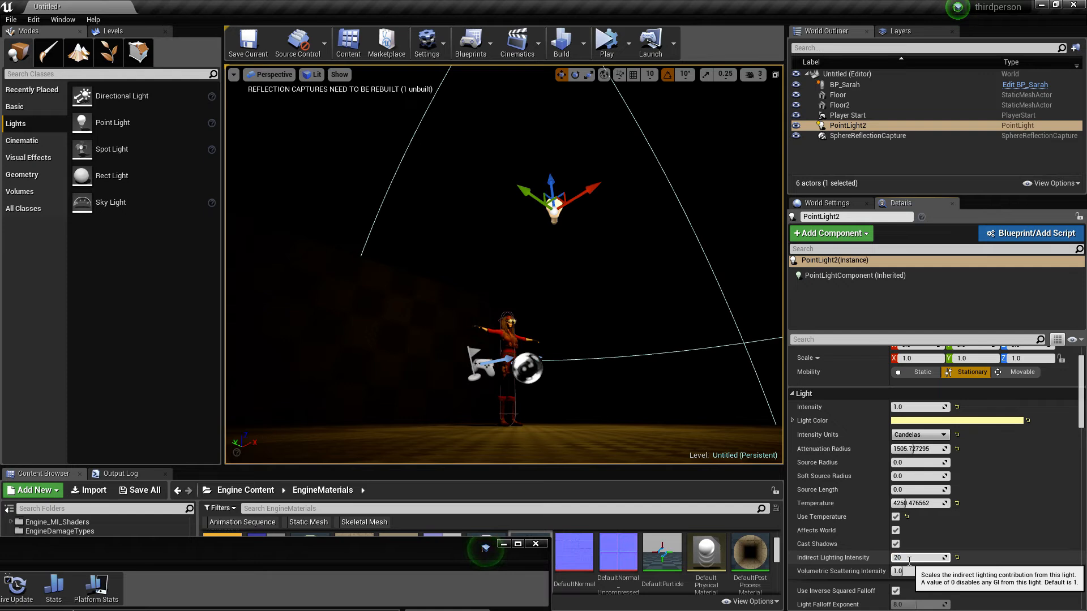
type("20")
key("Return")
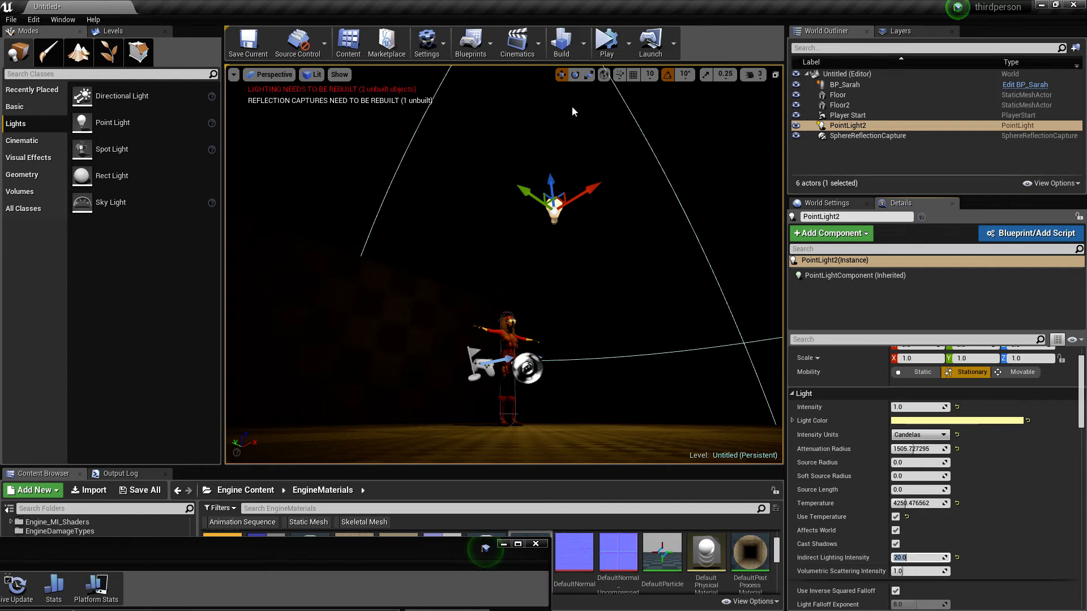
left_click(561, 42)
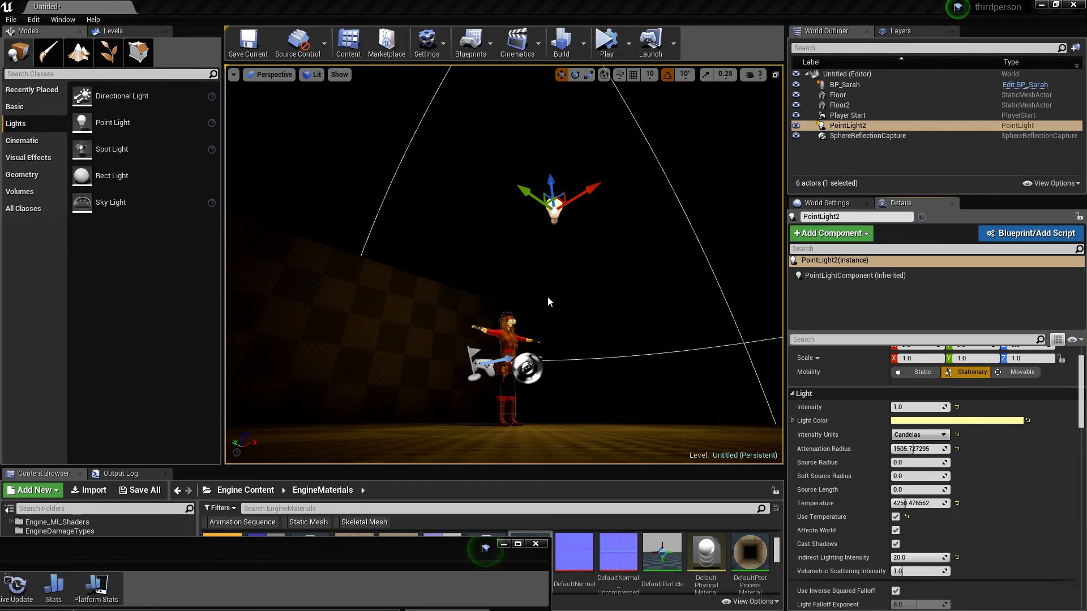
Examine the rebuilt bounce lighting on the character's face and back.
right_click_drag(548, 296, 557, 274)
key("w")
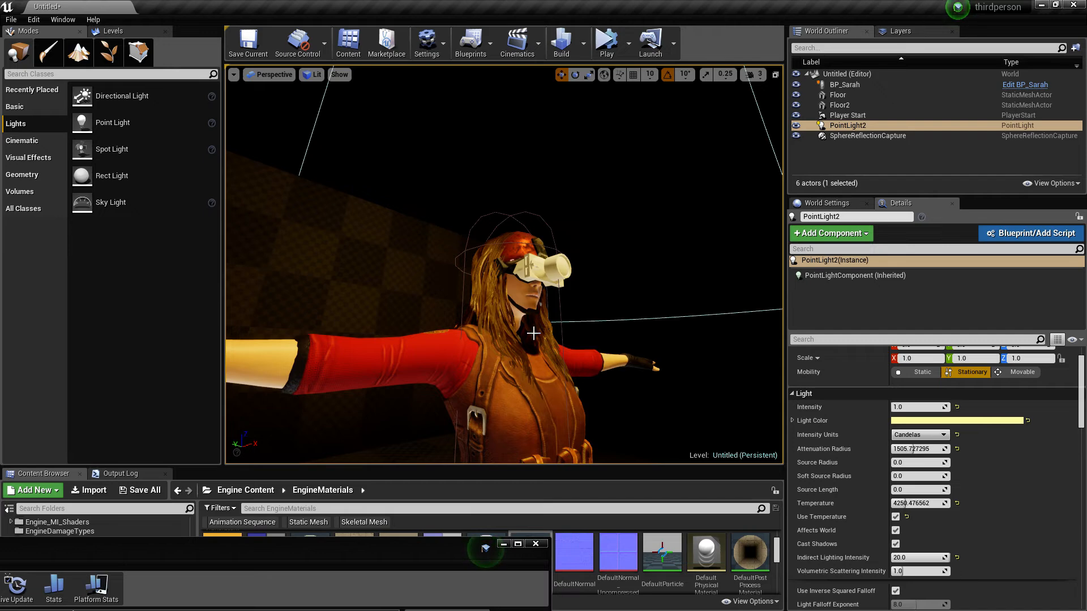
key("s")
right_click_drag(534, 333, 730, 362)
key("a")
key("w")
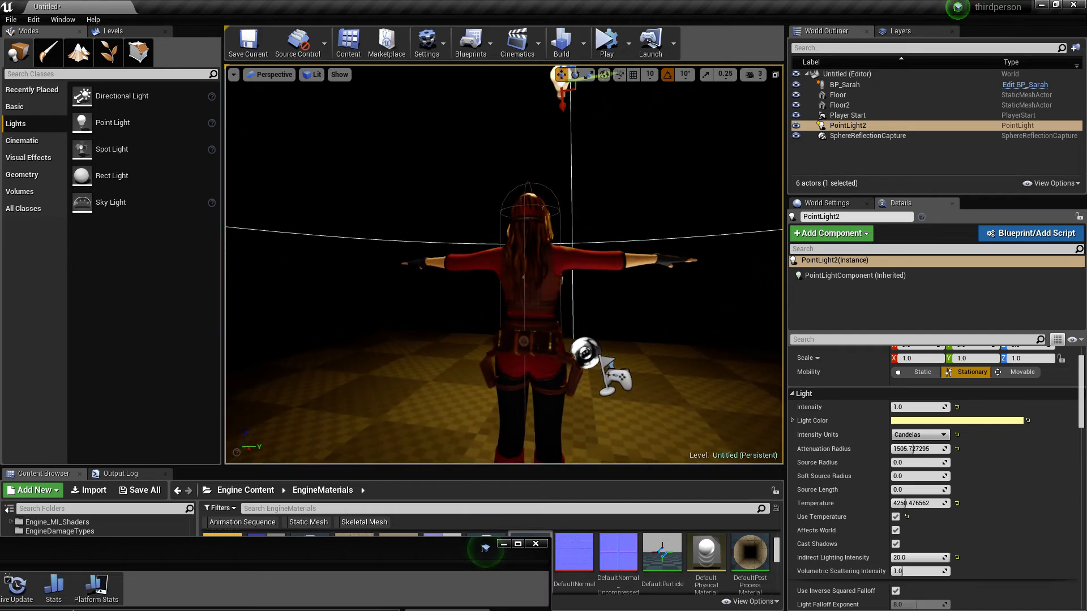
right_click_drag(521, 347, 522, 346)
key("s")
key("d")
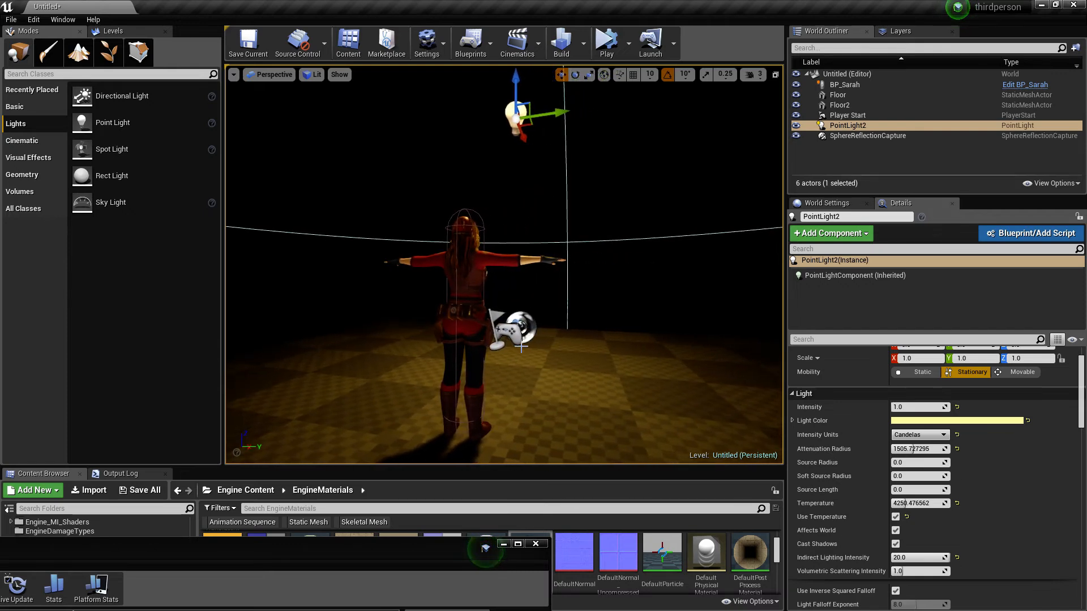
Inspect the bounce lighting on the wall, floor and character from several angles, including around the point light.
key("d")
right_click_drag(535, 361, 763, 333)
key("d")
key("d")
key("d")
key("a")
key("w")
key("w")
key("s")
key("s")
key("d")
key("w")
key("s")
key("a")
right_click_drag(570, 362, 536, 362)
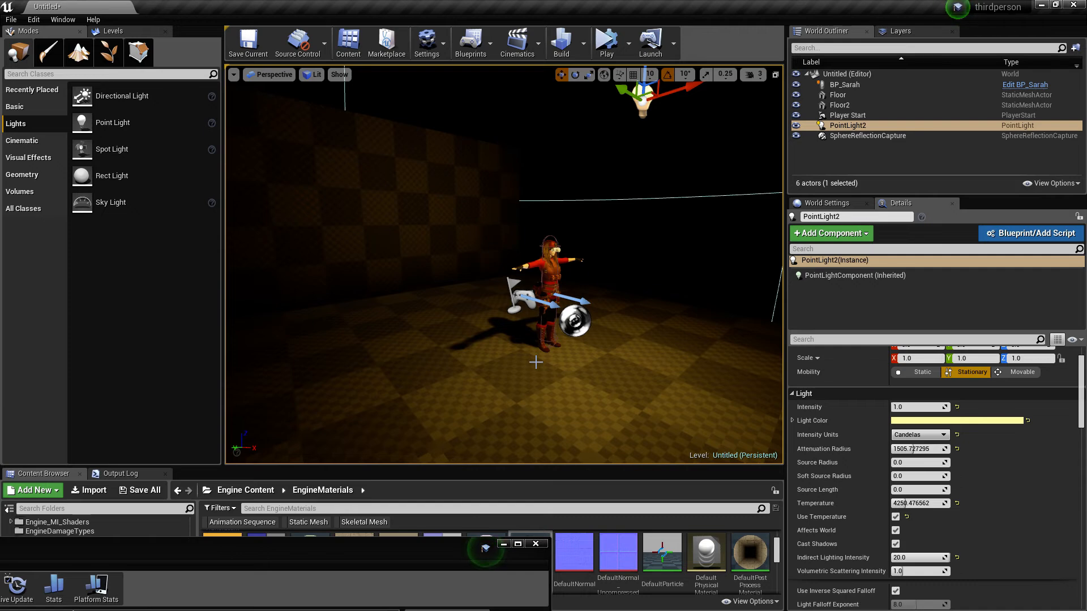
key("f")
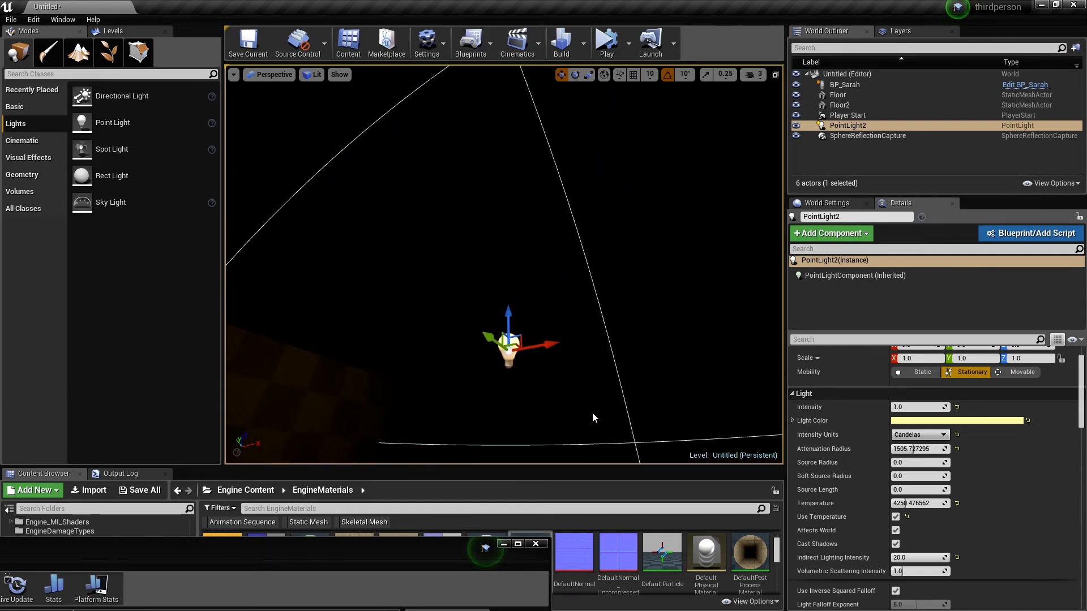
right_click_drag(592, 418, 354, 460)
key("s")
key("w")
key("w")
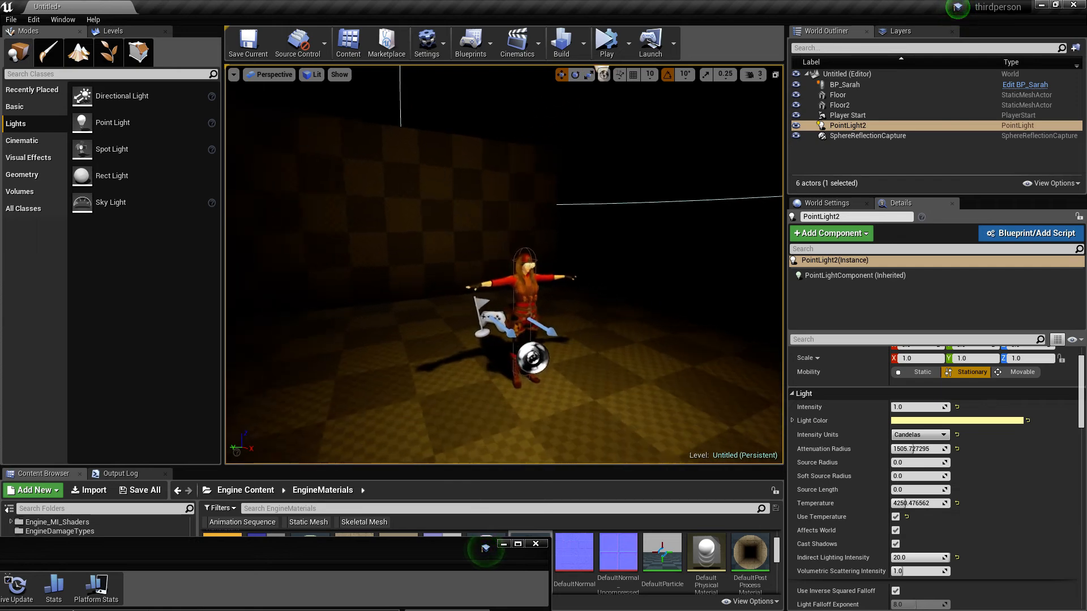
key("s")
mouse_move(592, 413)
right_mouse_down()
mouse_move(592, 363)
mouse_move(592, 412)
right_mouse_up()
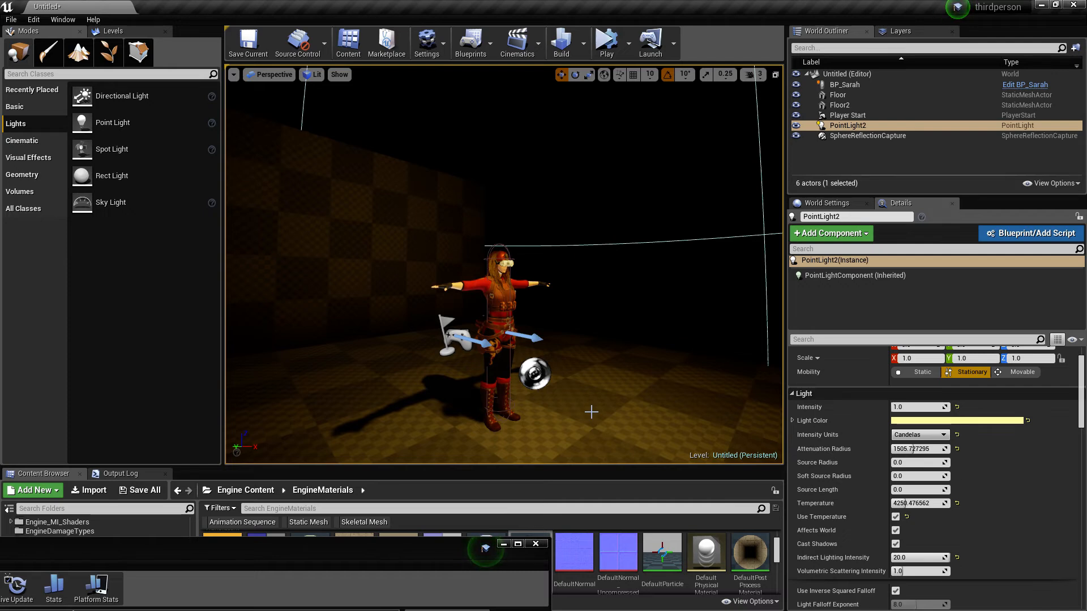
Move the wall Floor2 horizontally along its red axis and raise it until its lower edge meets the floor.
right_click_drag(604, 380, 556, 340)
left_click(512, 298)
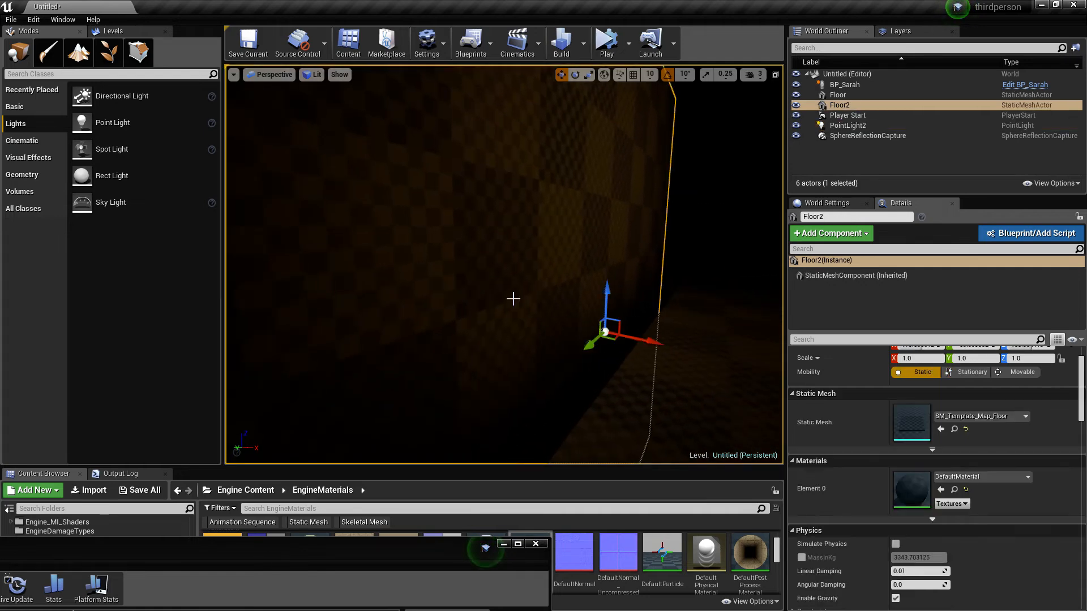
left_click_drag(650, 339, 707, 364)
scroll(1011, 457, "down", 3)
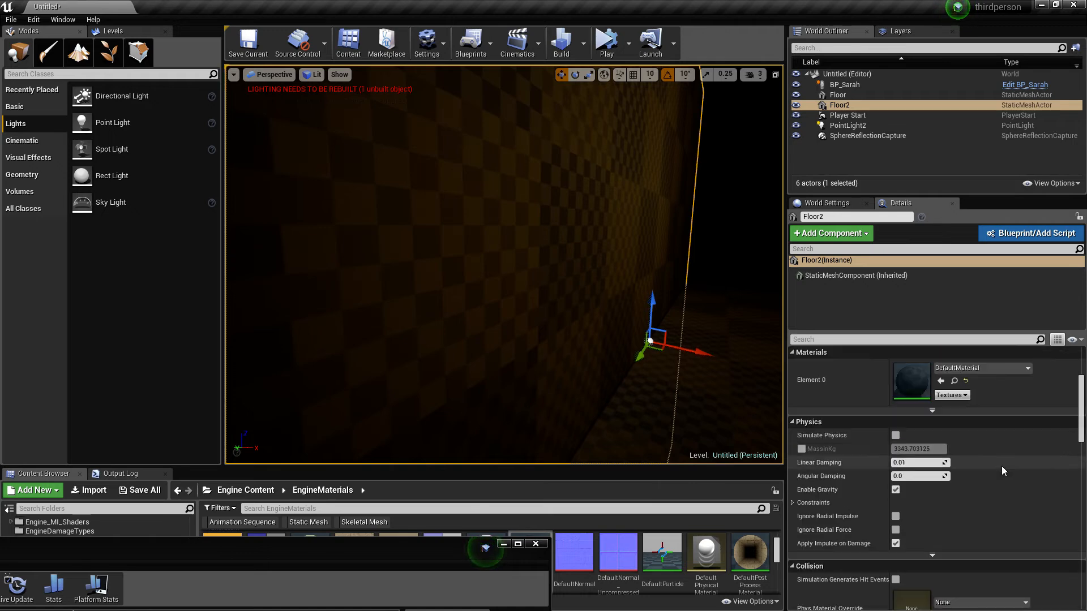
scroll(1002, 470, "down", 1)
scroll(1001, 467, "down", 2)
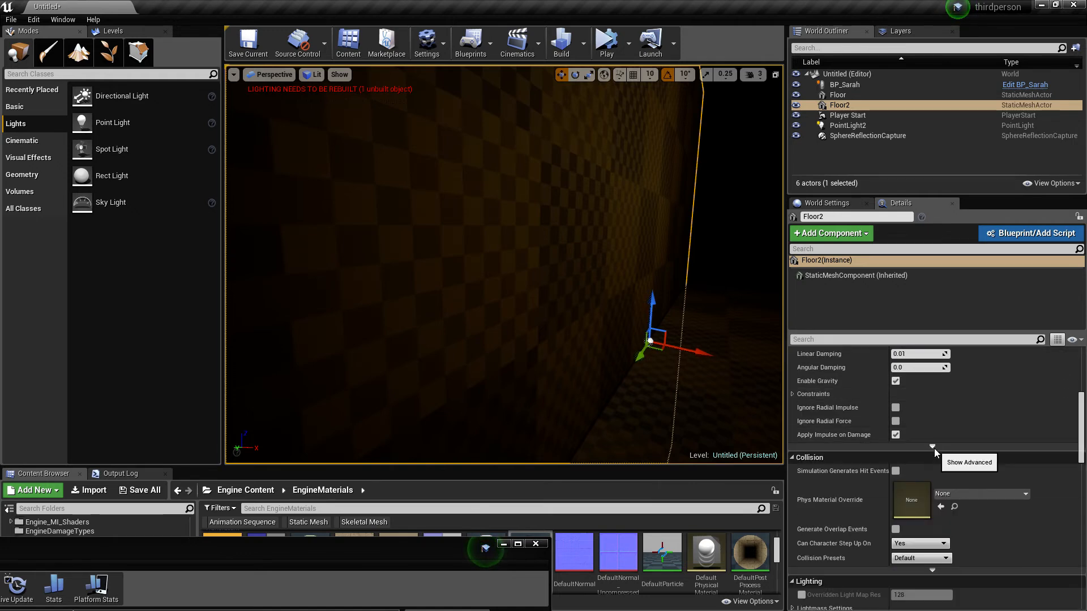
scroll(934, 459, "down", 2)
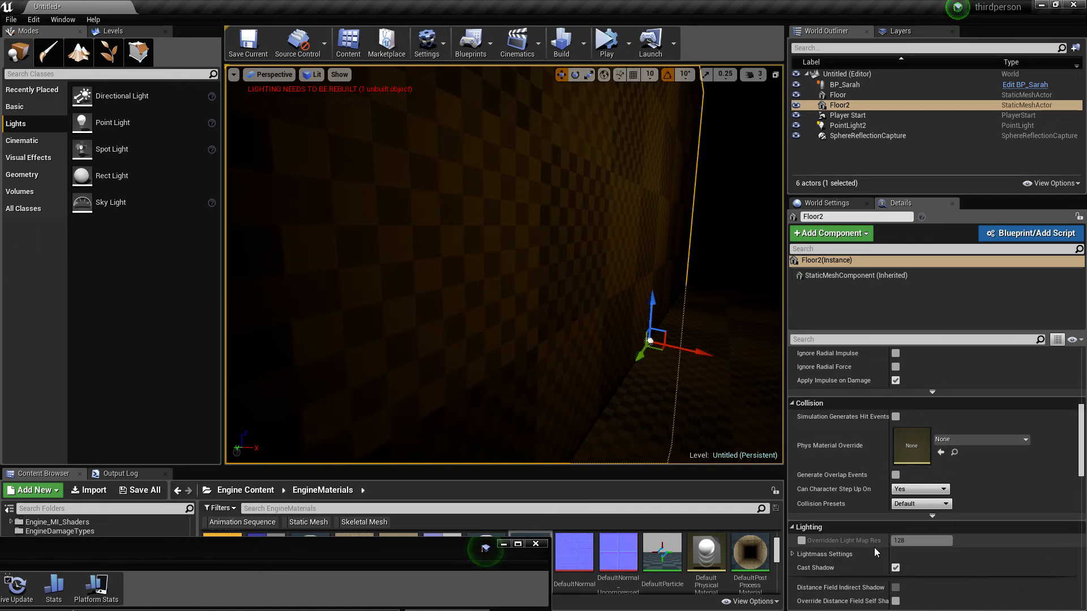
right_click_drag(590, 440, 616, 425)
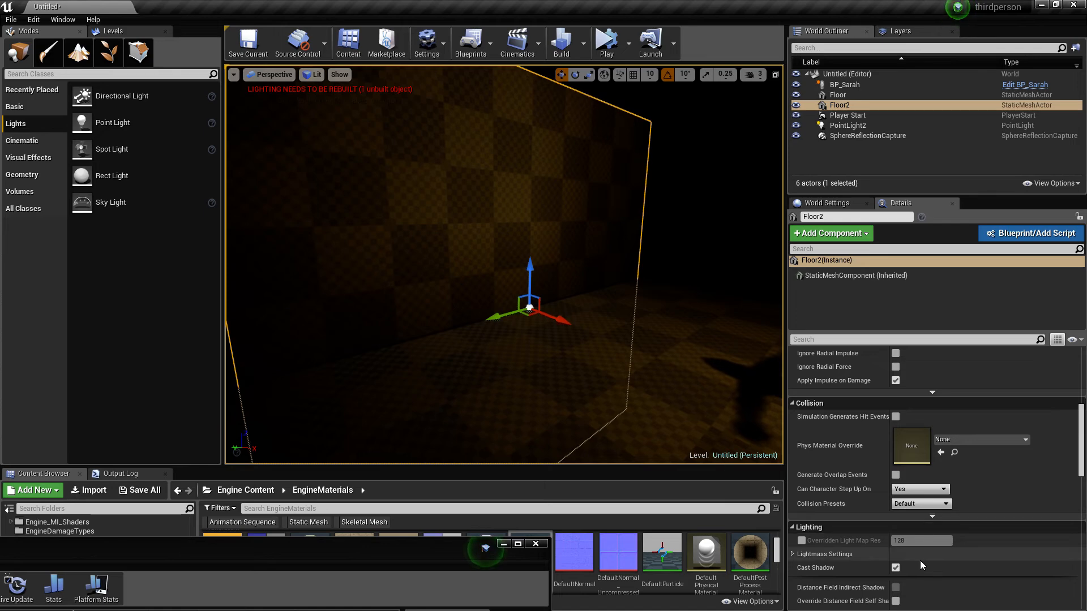
mouse_move(592, 322)
right_mouse_down()
mouse_move(560, 324)
mouse_move(602, 306)
mouse_move(592, 323)
right_mouse_up()
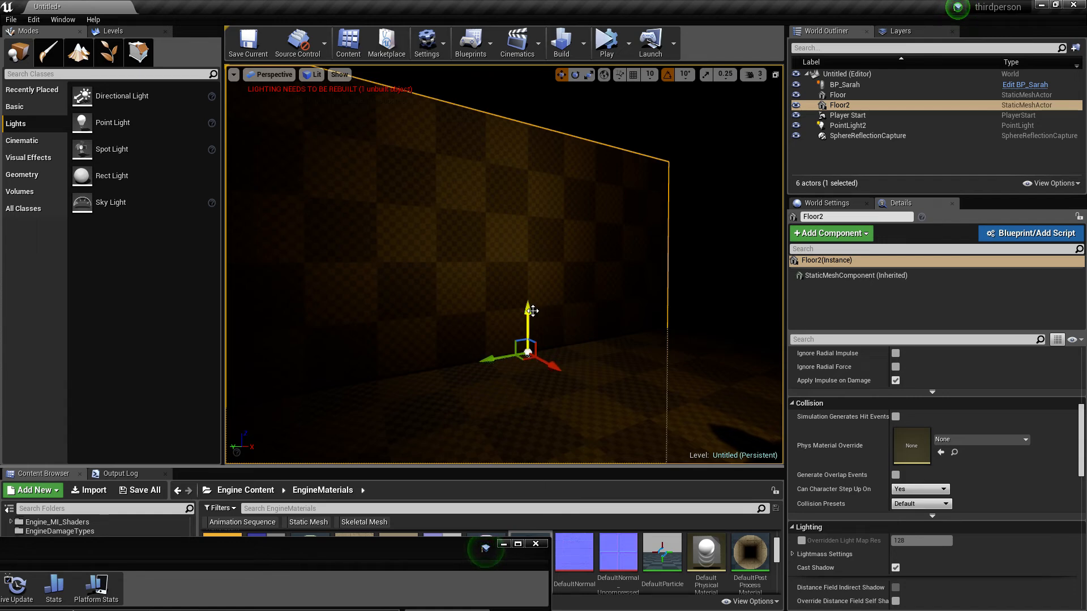
left_click_drag(530, 313, 566, 101)
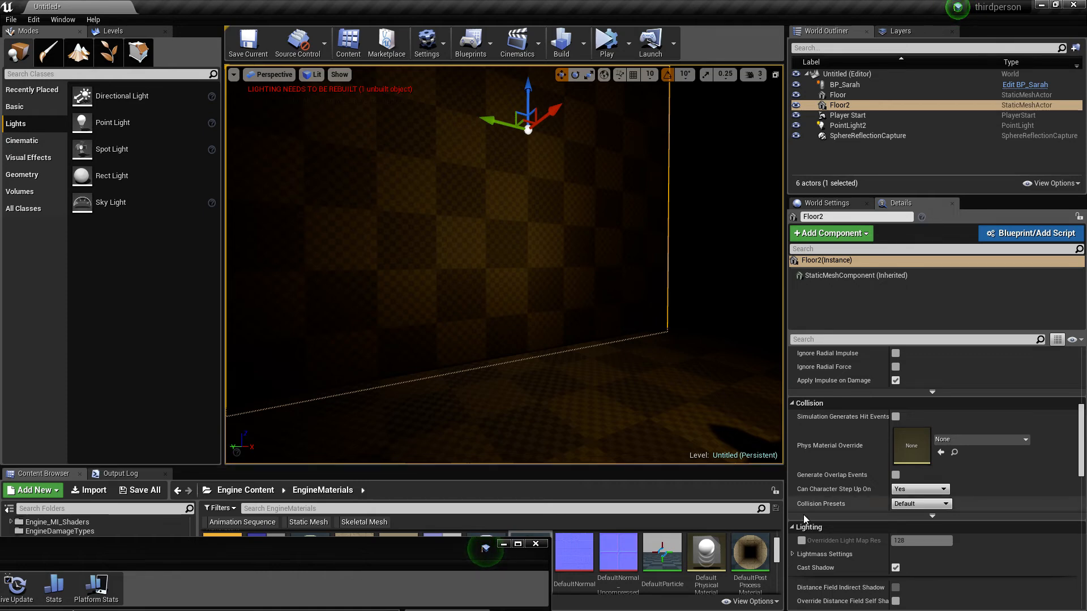
Enable Overridden Light Map Res on the wall Floor2 and set it to 1024.
left_click(802, 540)
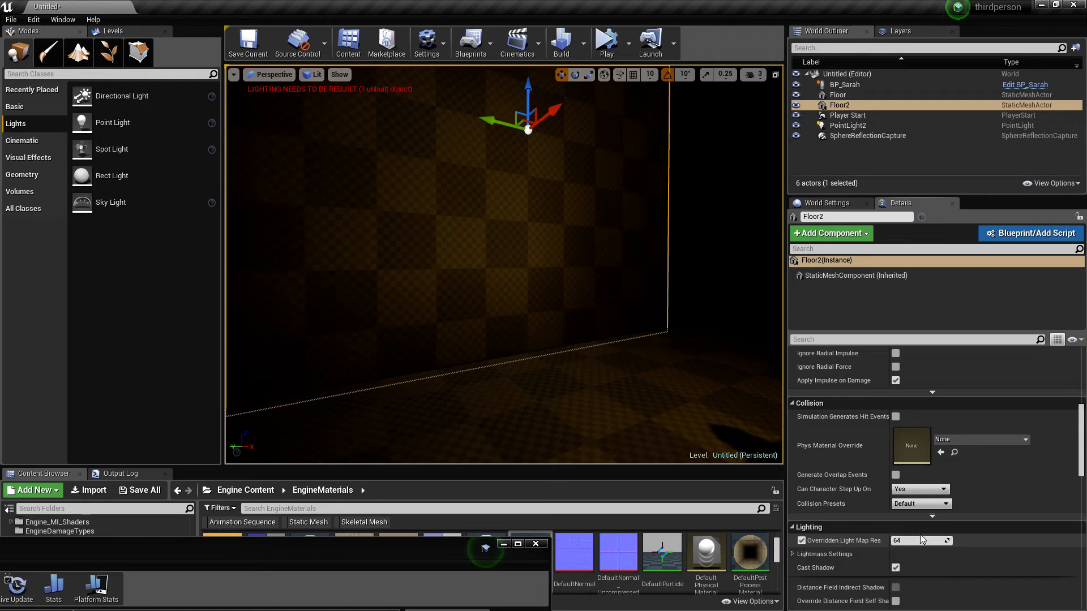
left_click(914, 542)
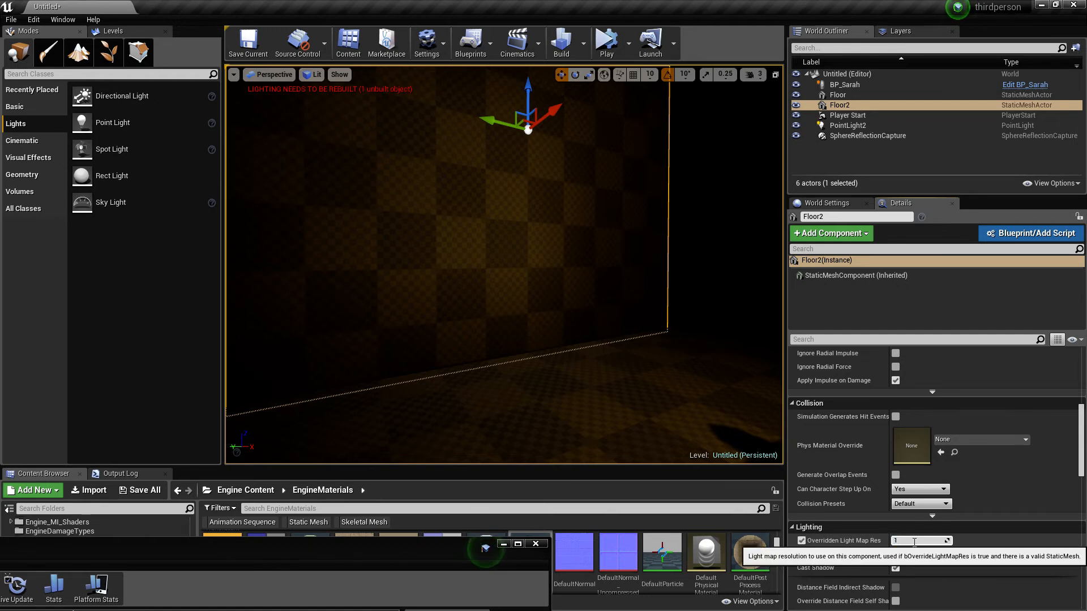
type("1024")
key("Return")
Override the ground Floor's light map resolution with 1024 and rebuild the lighting.
left_click(638, 427)
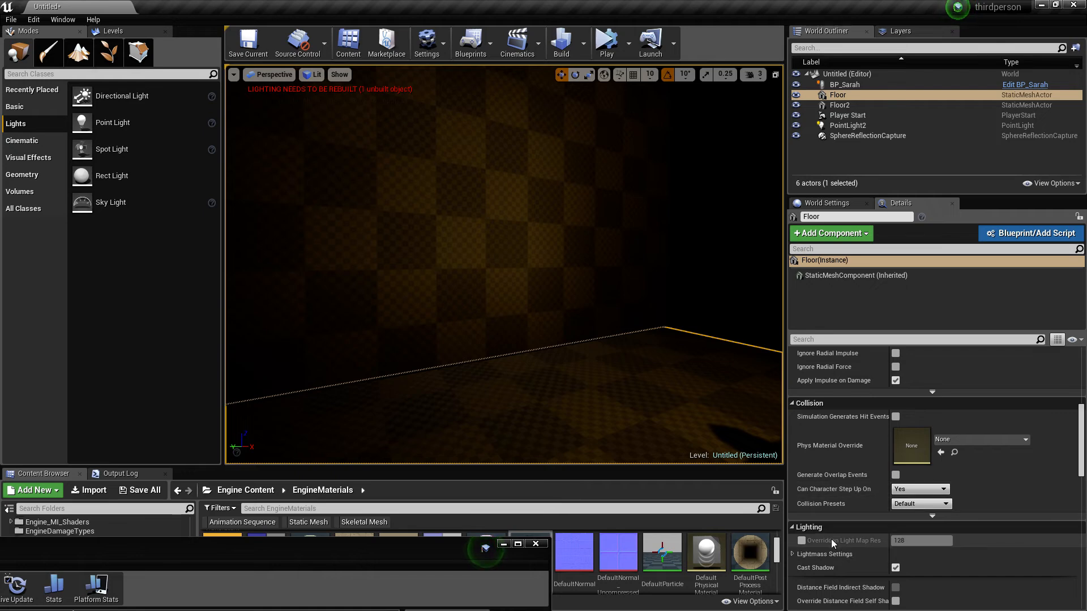
left_click(801, 541)
left_click(911, 545)
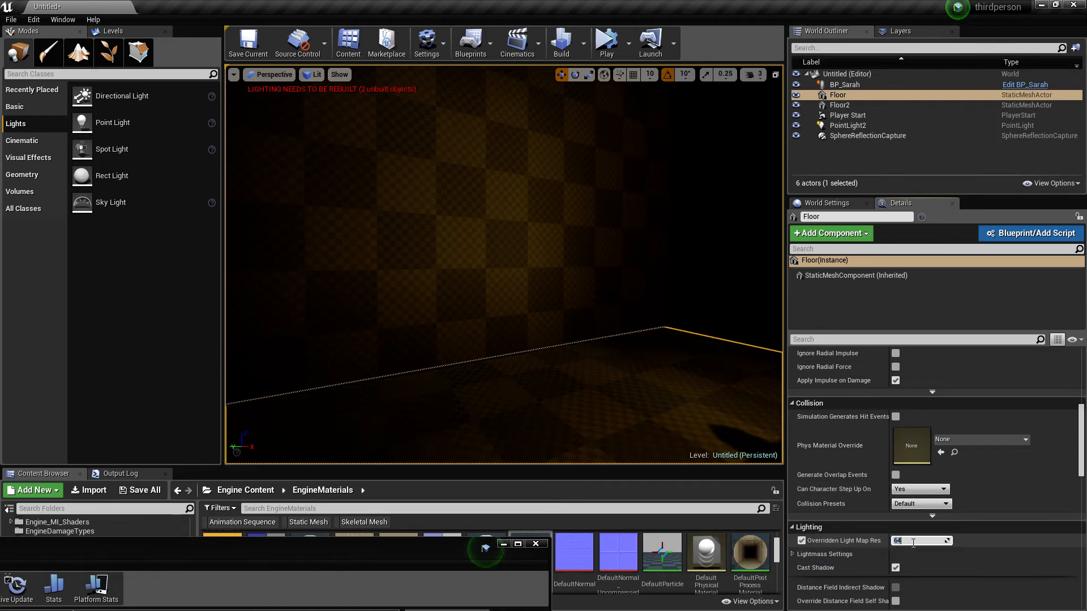
type("1024")
key("Return")
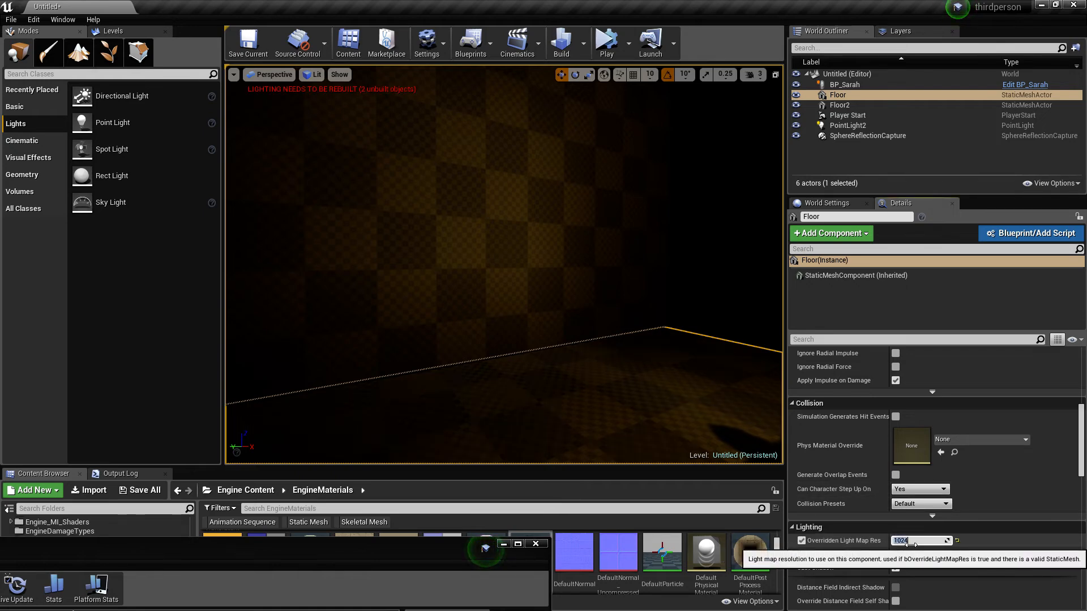
left_click(561, 43)
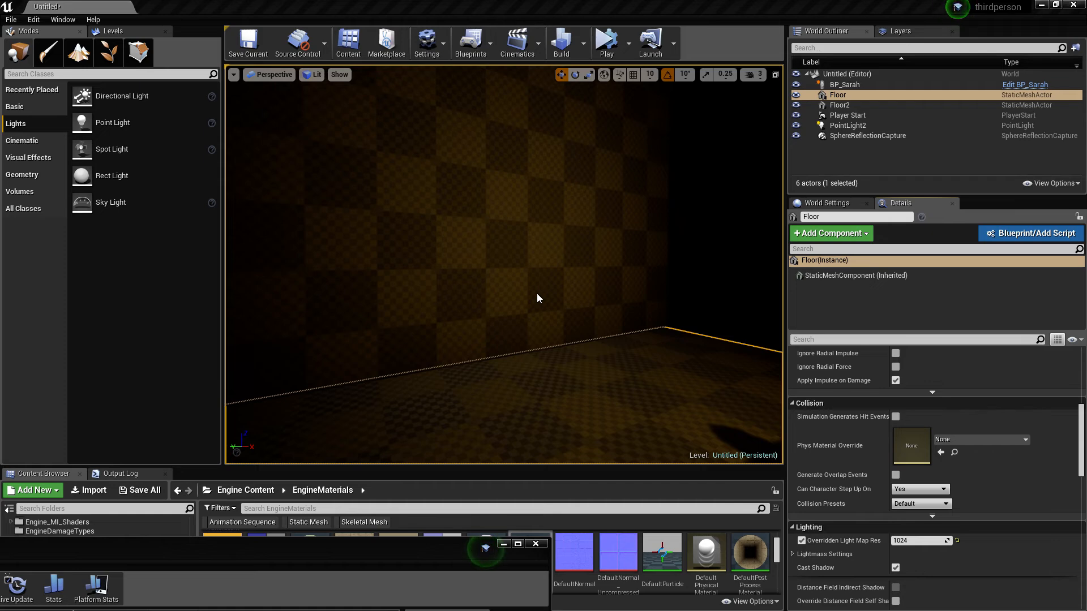
Examine the corner where the wall meets the floor, and view the character in game view without editor icons.
mouse_move(544, 283)
right_mouse_down()
mouse_move(708, 311)
mouse_move(441, 303)
mouse_move(560, 300)
mouse_move(606, 286)
mouse_move(639, 297)
mouse_move(544, 282)
right_mouse_up()
key("d")
key("w")
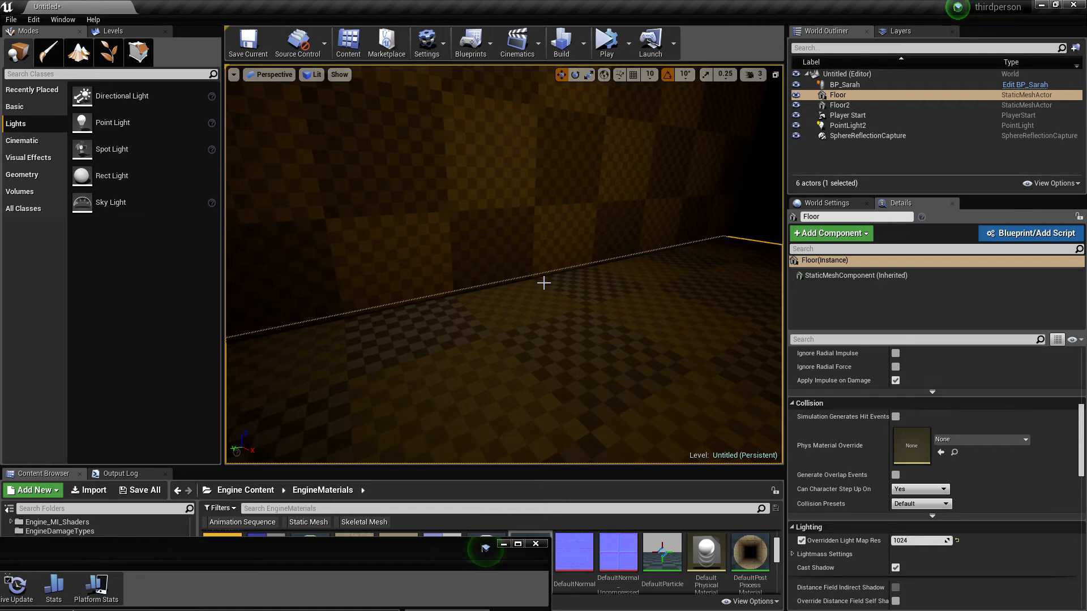
right_click_drag(551, 330, 442, 292)
key("d")
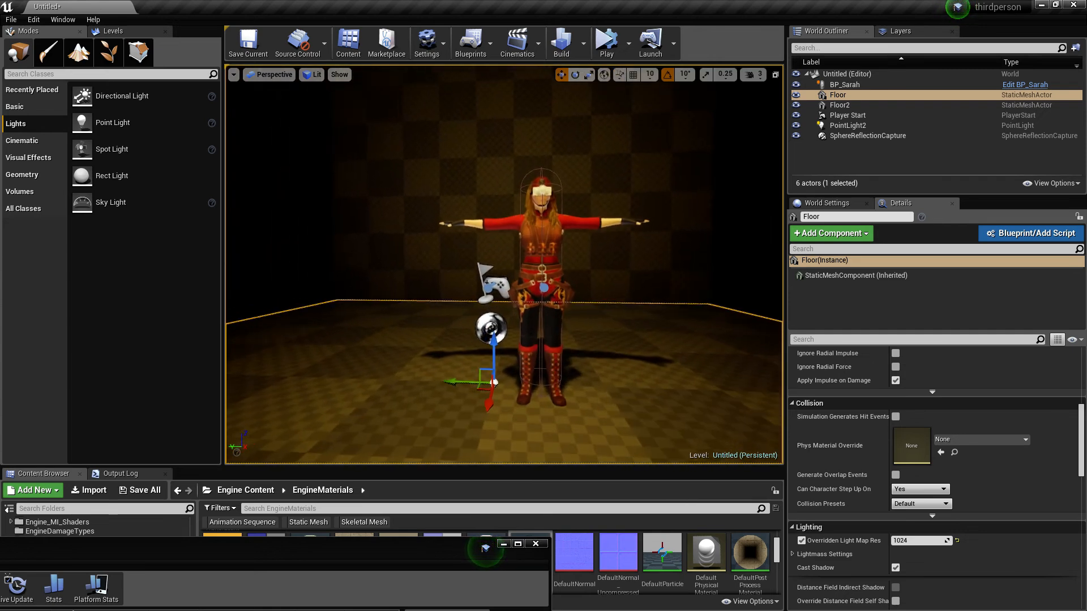
key("g")
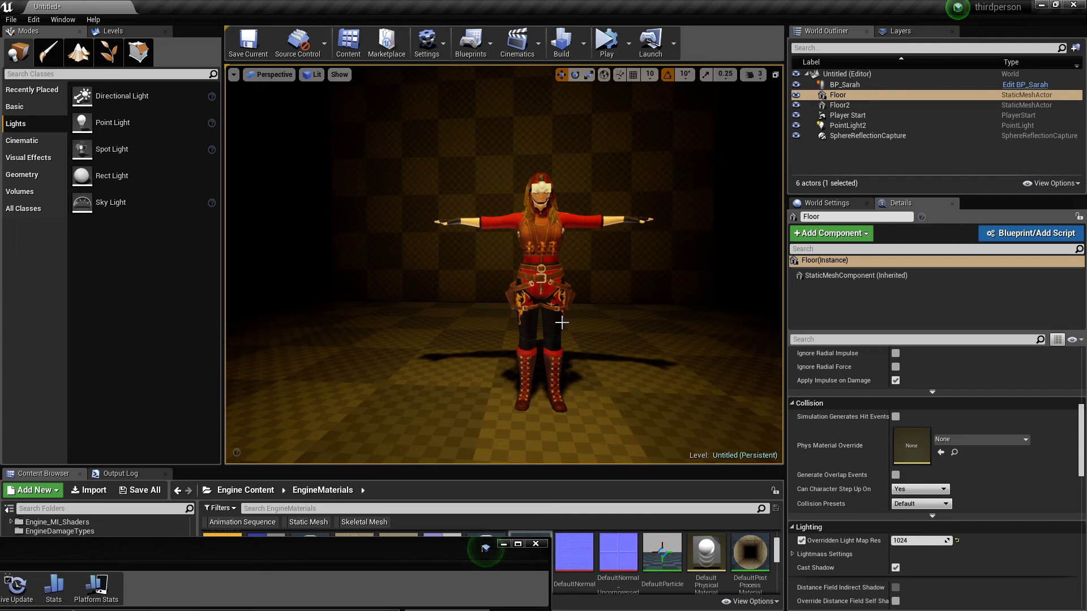
Set the ground Floor's Overridden Light Map Res to 64 while viewing the corner where it meets the wall.
right_click_drag(553, 312, 522, 331)
key("w")
key("w")
key("w")
key("s")
key("w")
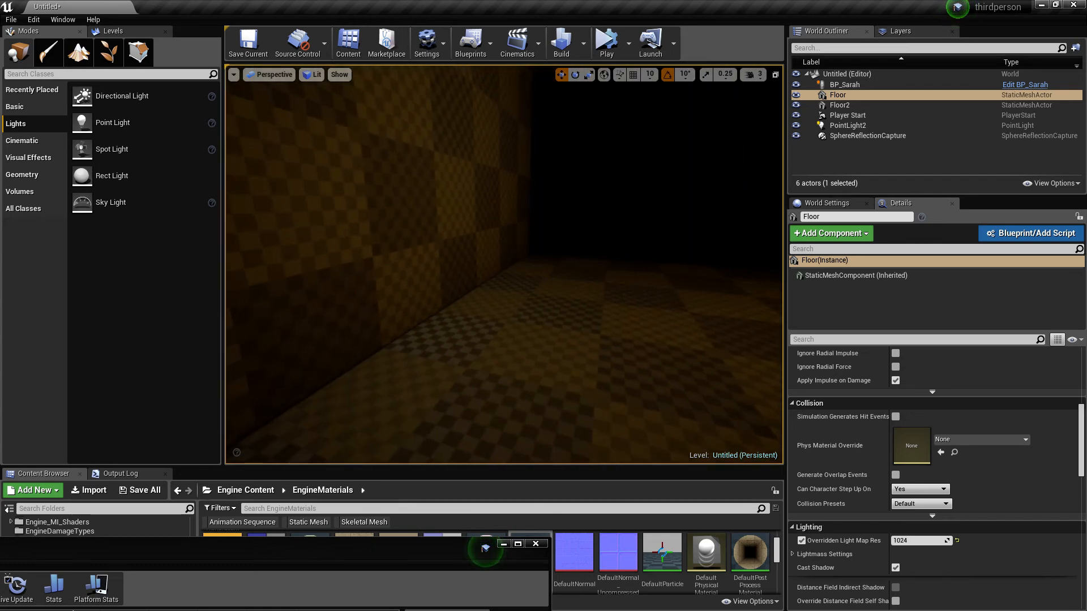
left_click(475, 249)
mouse_move(610, 316)
right_mouse_down()
mouse_move(609, 340)
mouse_move(610, 316)
right_mouse_up()
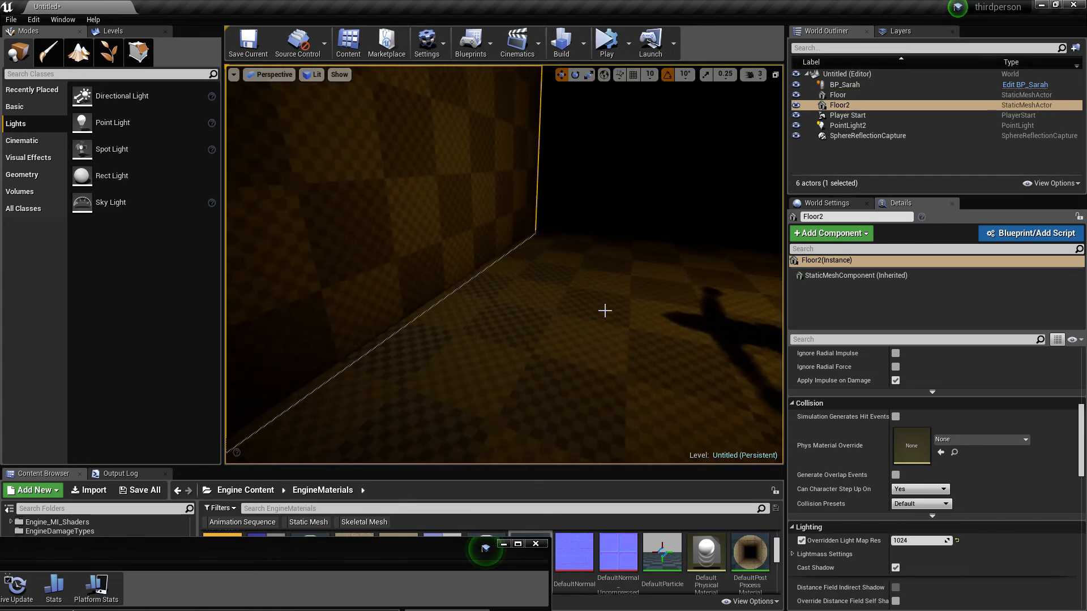
left_click(605, 310)
left_click(916, 542)
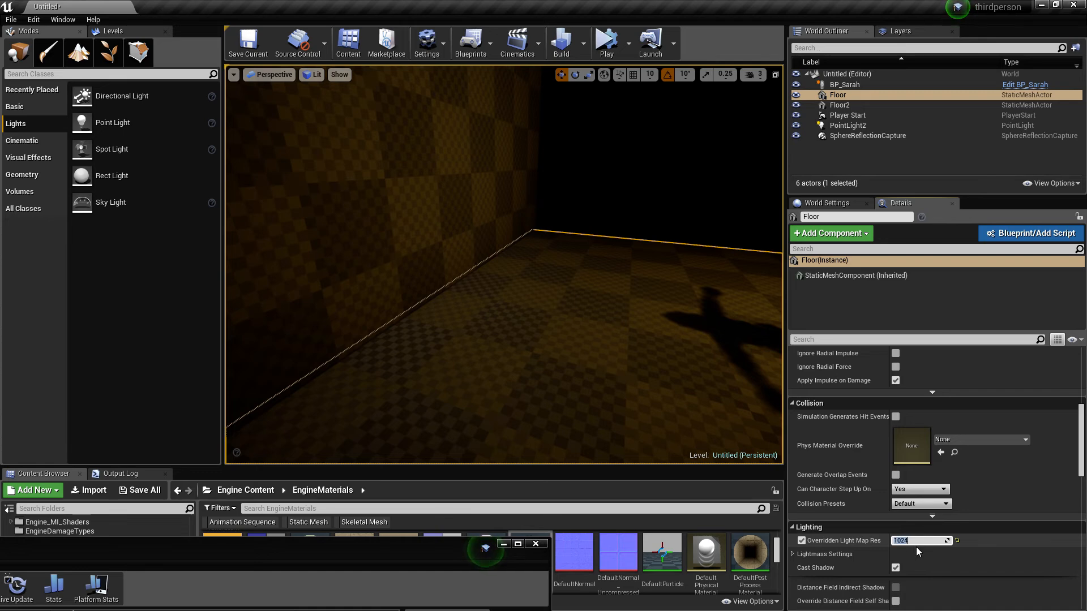
key("Return")
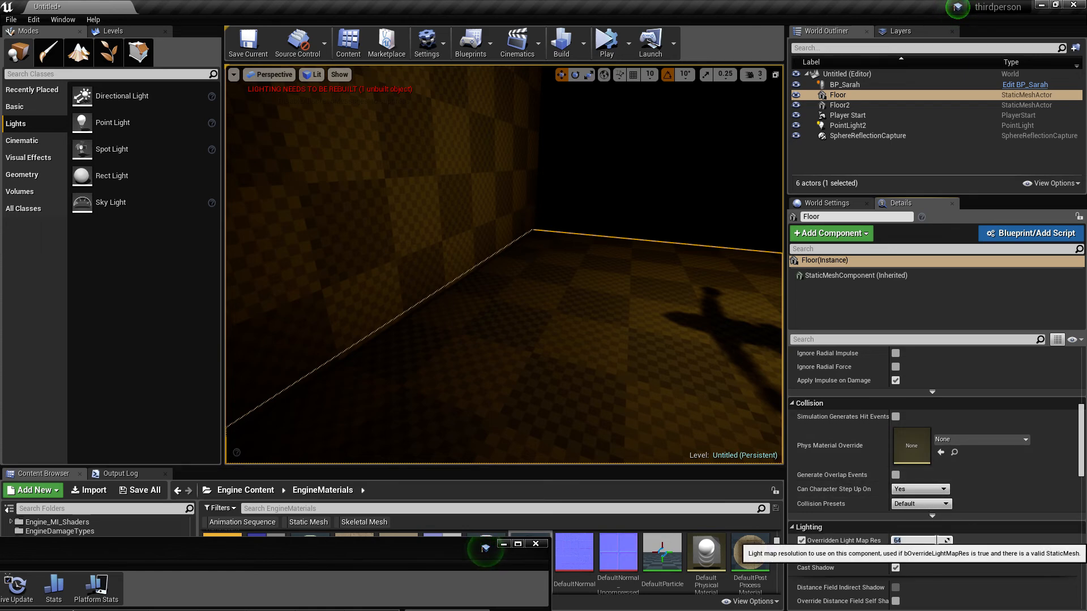
Duplicate the ground Floor and move the copy along its red axis, away from the wall, to extend the ground beside the original.
right_click_drag(563, 290, 537, 310)
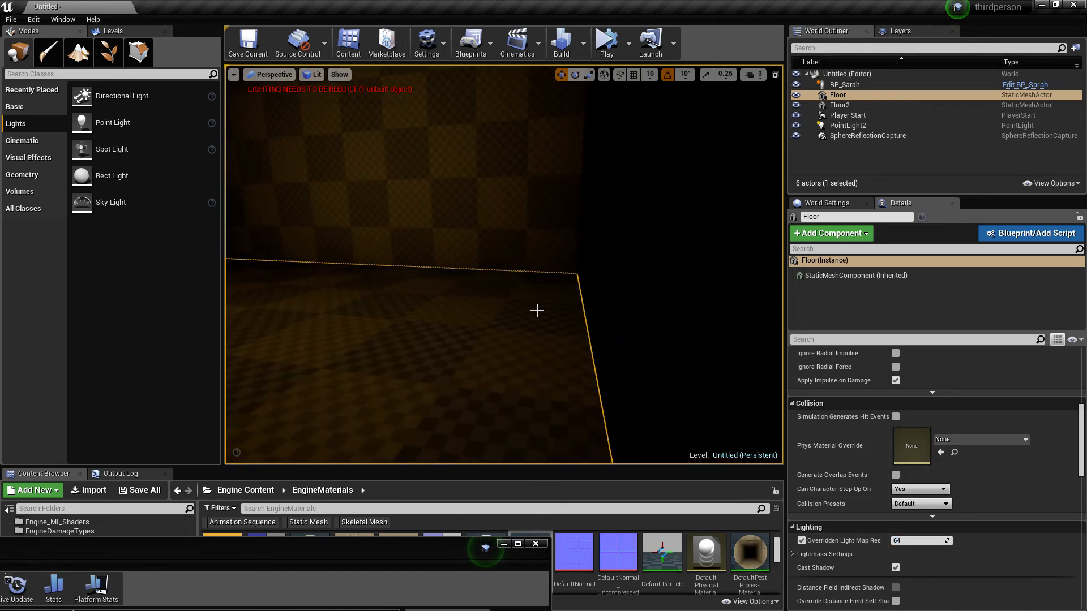
right_click_drag(643, 321, 411, 305)
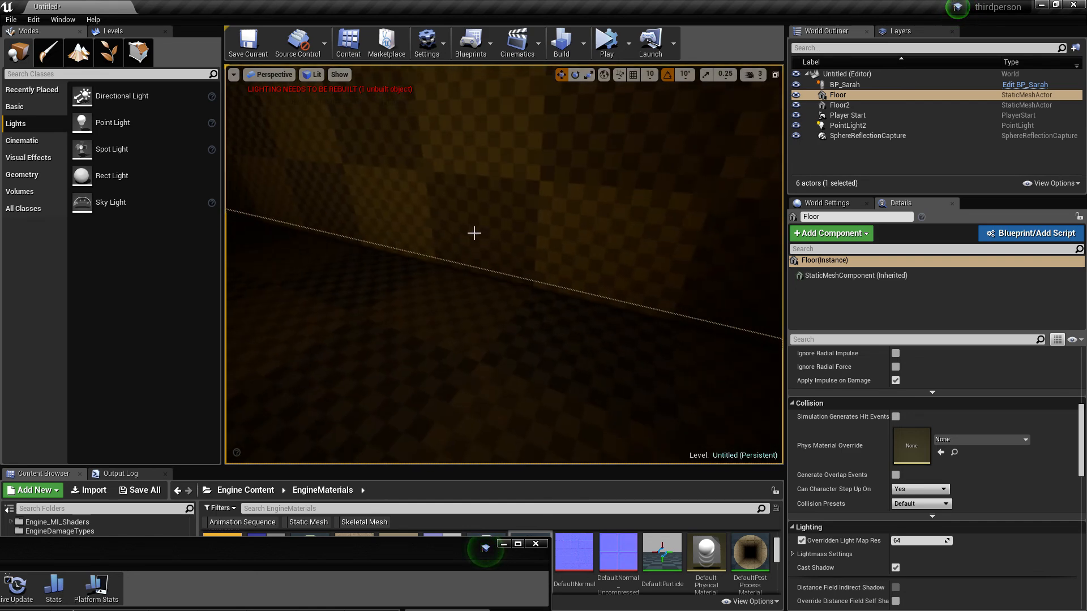
left_click(493, 230)
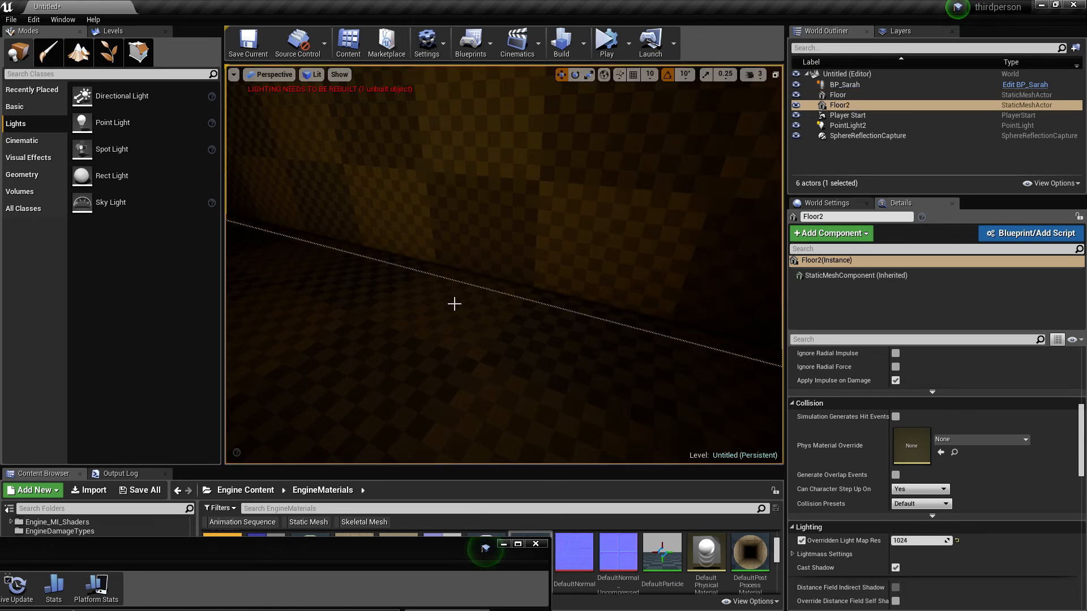
right_click_drag(499, 274, 272, 257)
right_click_drag(430, 398, 430, 398)
key("a")
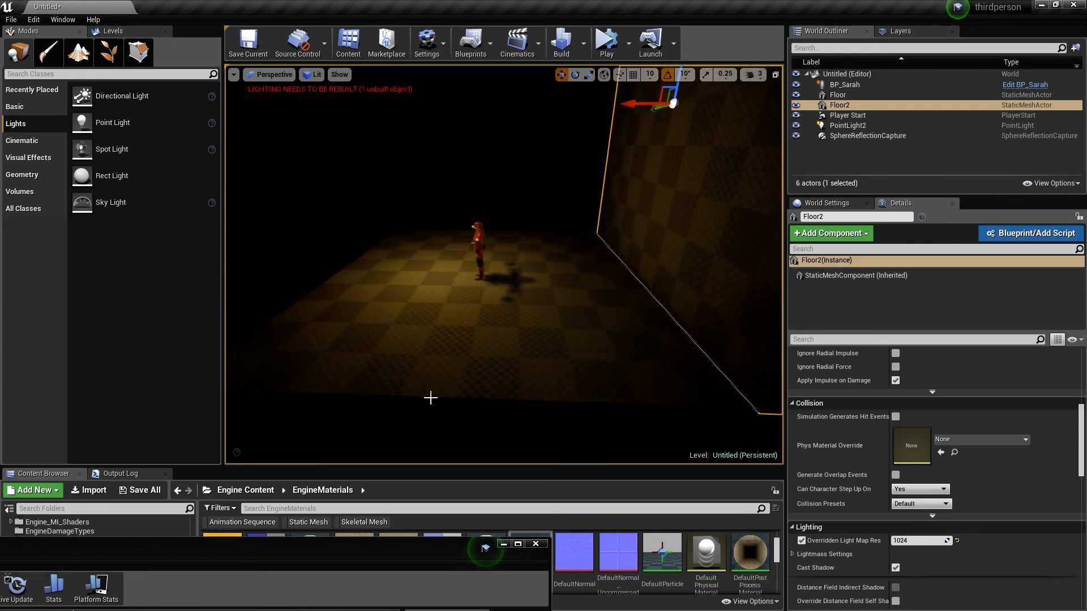
left_click(504, 283)
left_click_drag(461, 275, 240, 253, "alt")
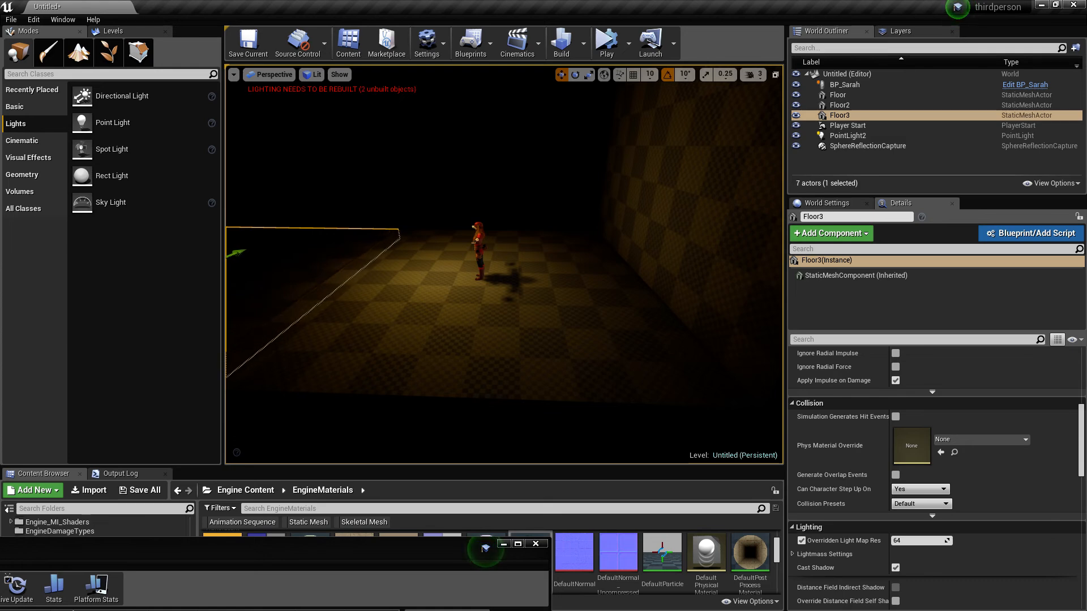
left_click_drag(240, 253, 237, 253)
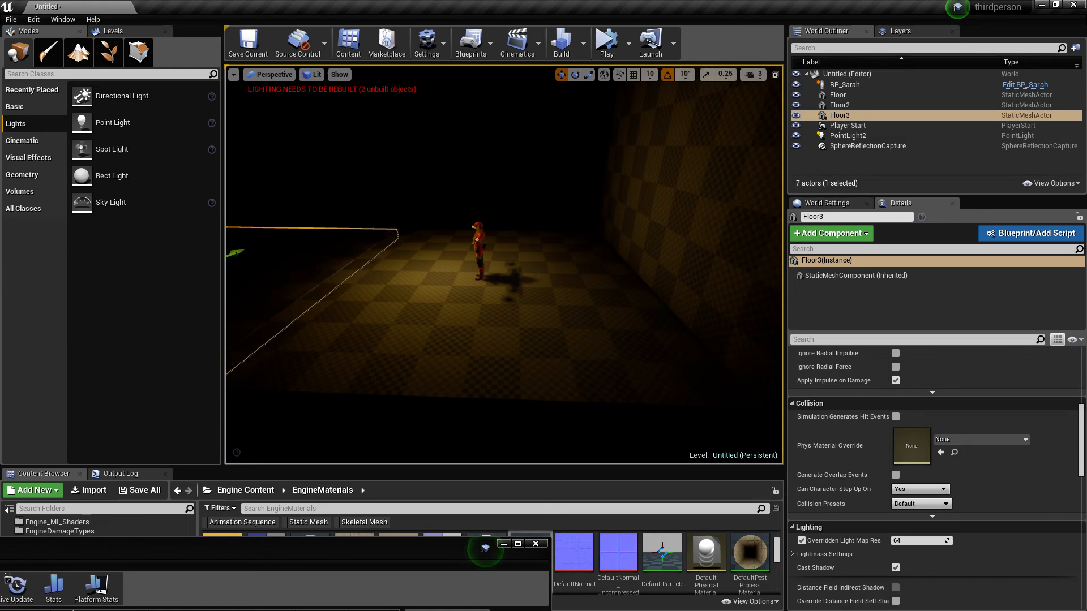
right_click_drag(363, 334, 274, 277)
key("w")
key("s")
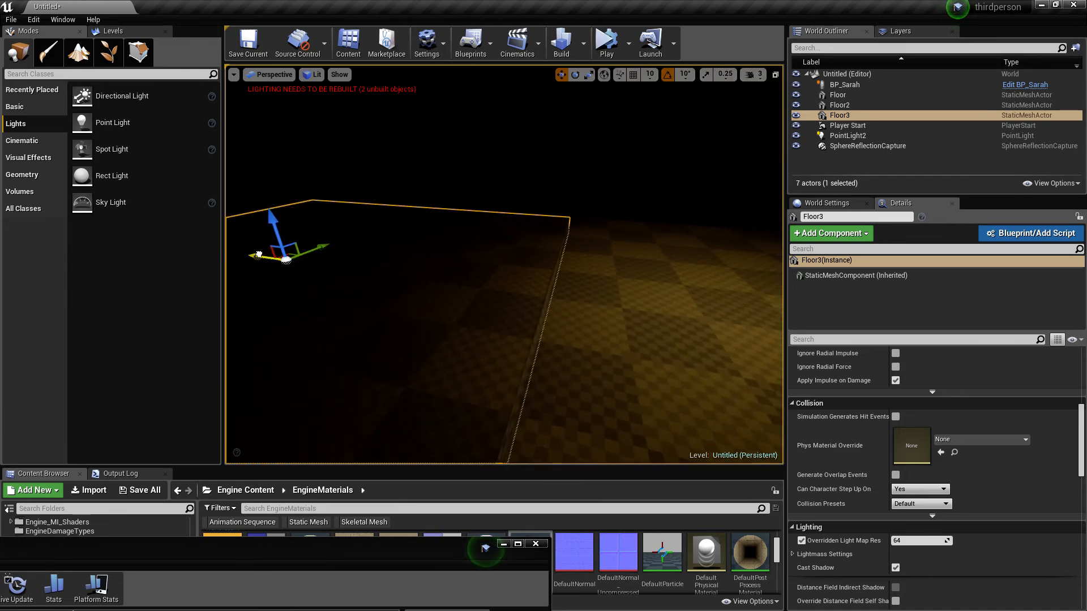
left_click_drag(258, 255, 263, 260)
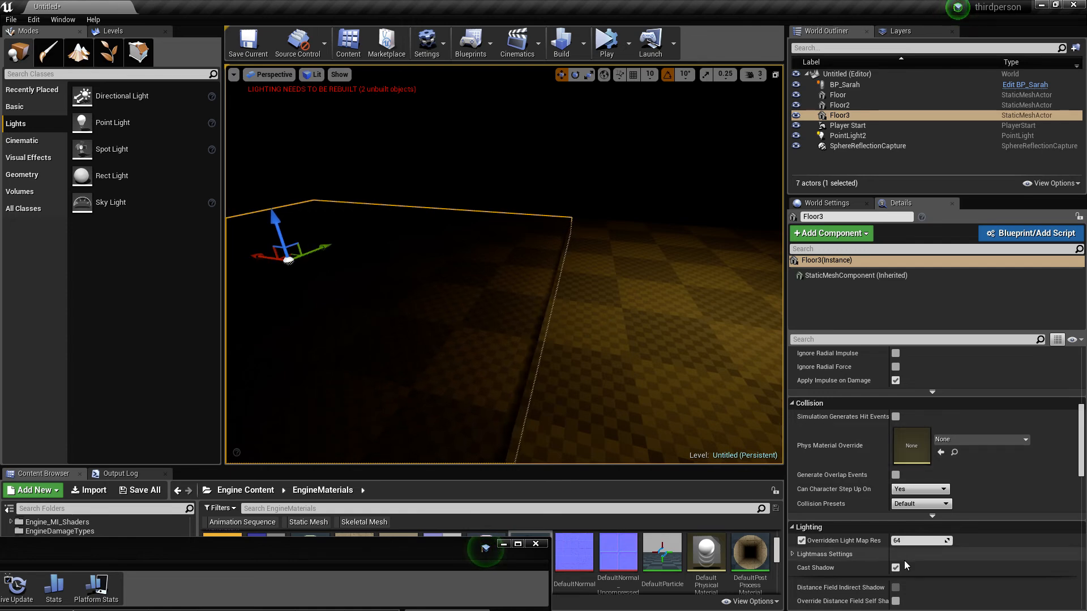
Set the duplicated floor Floor3's Overridden Light Map Res to 1024 and rebuild the lighting.
left_click(901, 542)
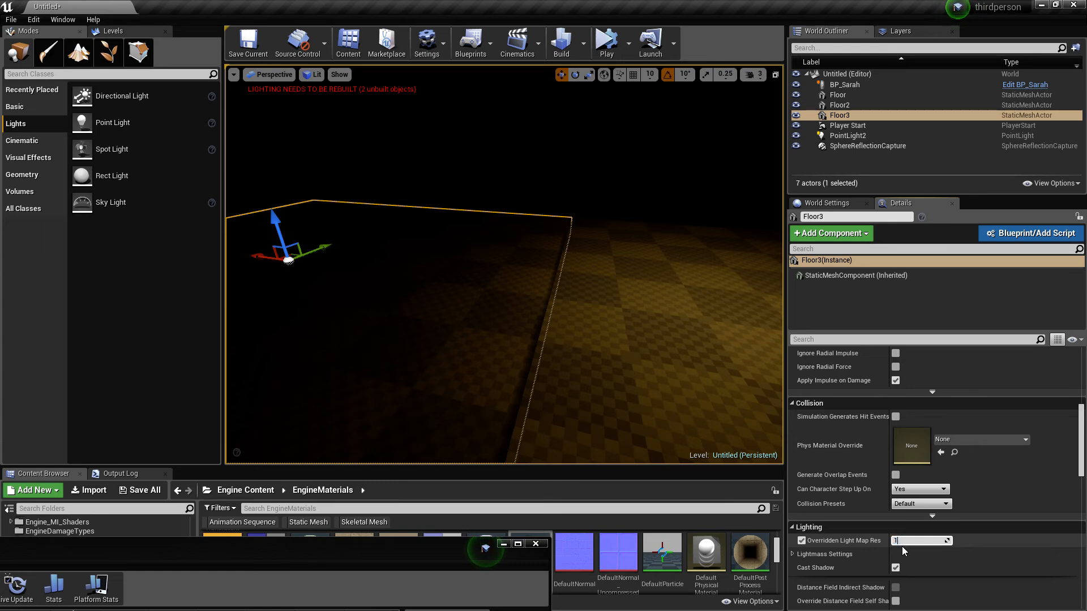
key("Return")
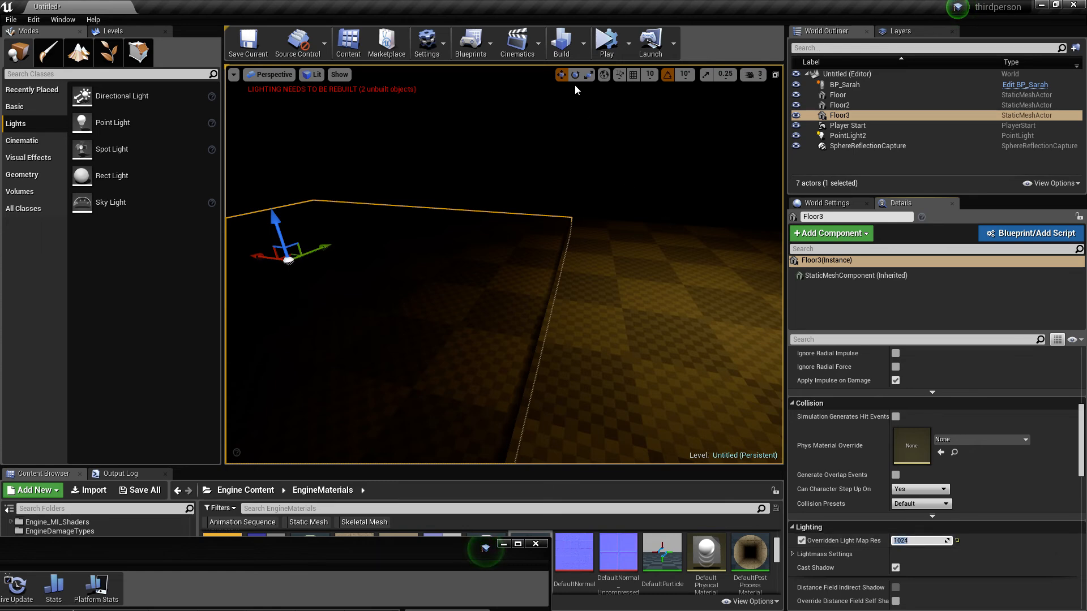
left_click(561, 43)
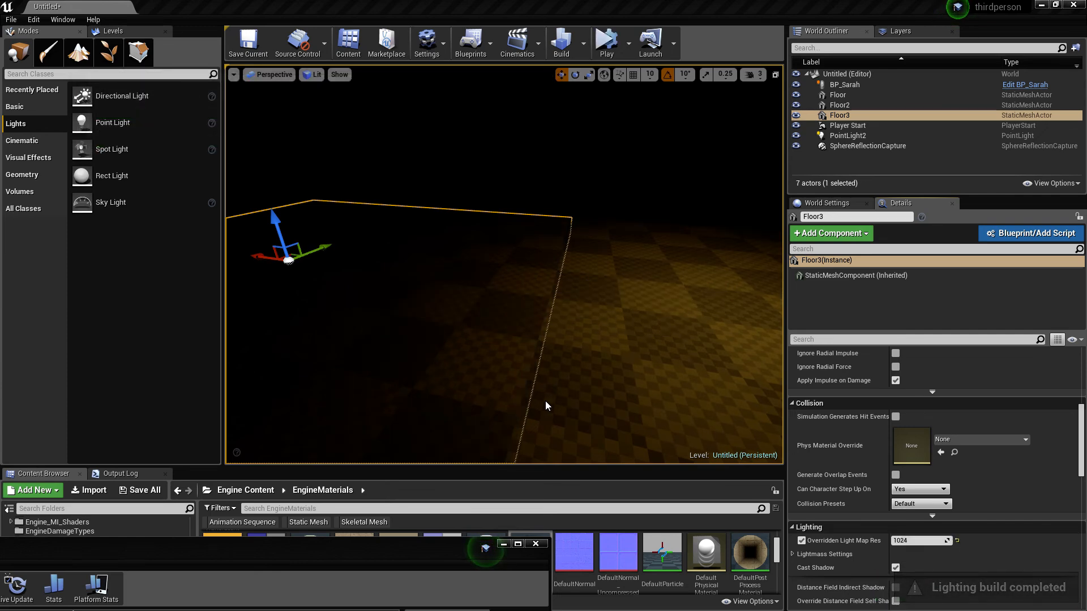
Deselect everything and examine the rebuilt lighting on both floor pieces, the wall and the character's shadow.
right_click_drag(549, 398, 294, 424)
key("a")
key("Escape")
key("w")
key("w")
key("w")
key("s")
key("a")
key("w")
key("s")
key("w")
key("d")
key("w")
key("d")
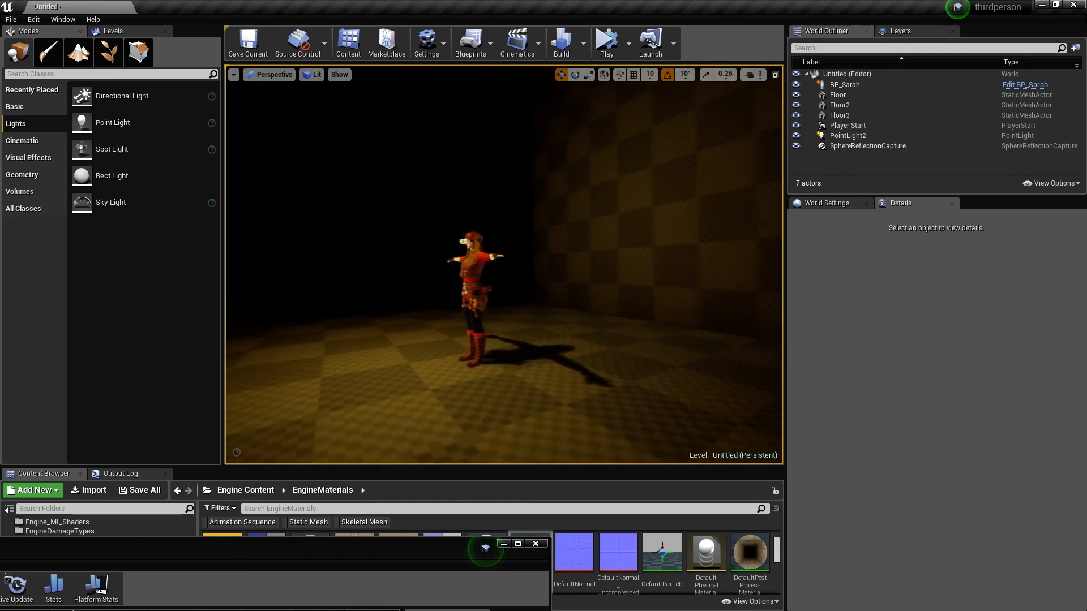
key("a")
right_click_drag(610, 384, 542, 385)
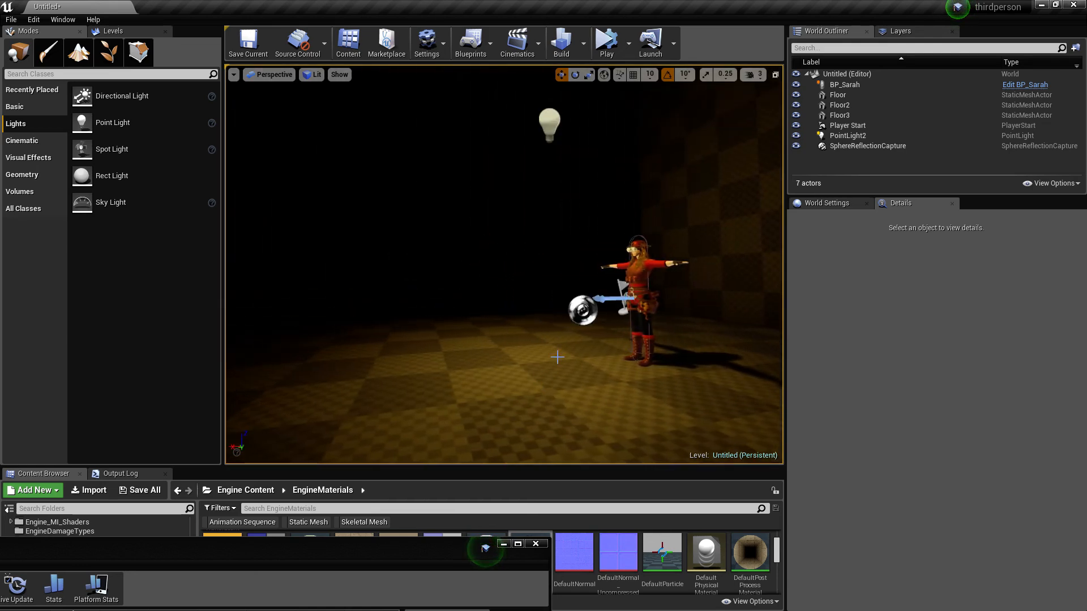
Filter PointLight2's properties by "inv" and disable Use Inverse Squared Falloff.
left_click(542, 110)
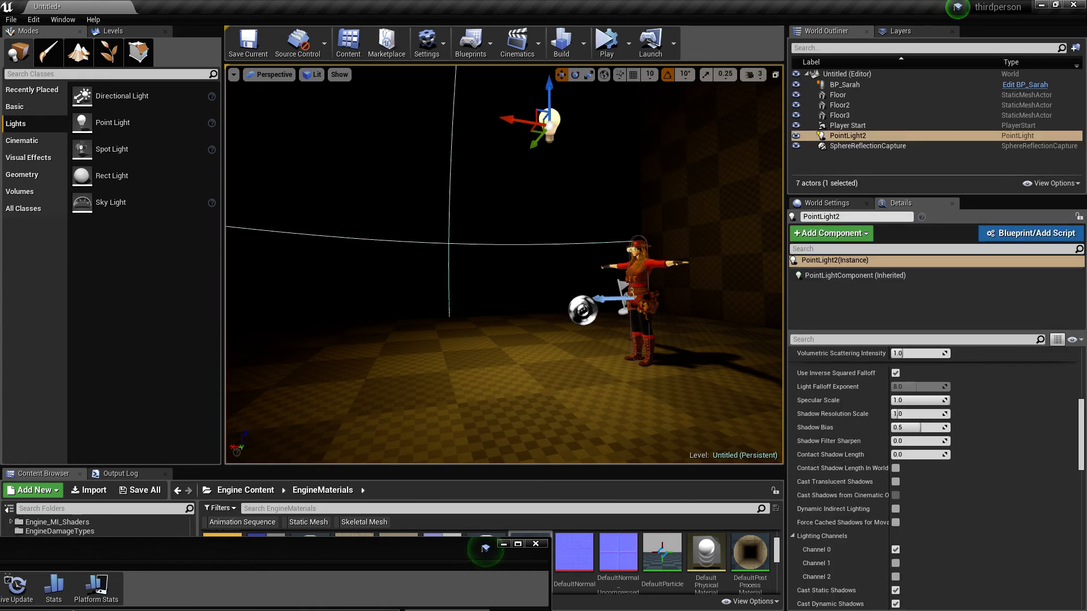
key("a")
right_click_drag(504, 264, 736, 253)
key("a")
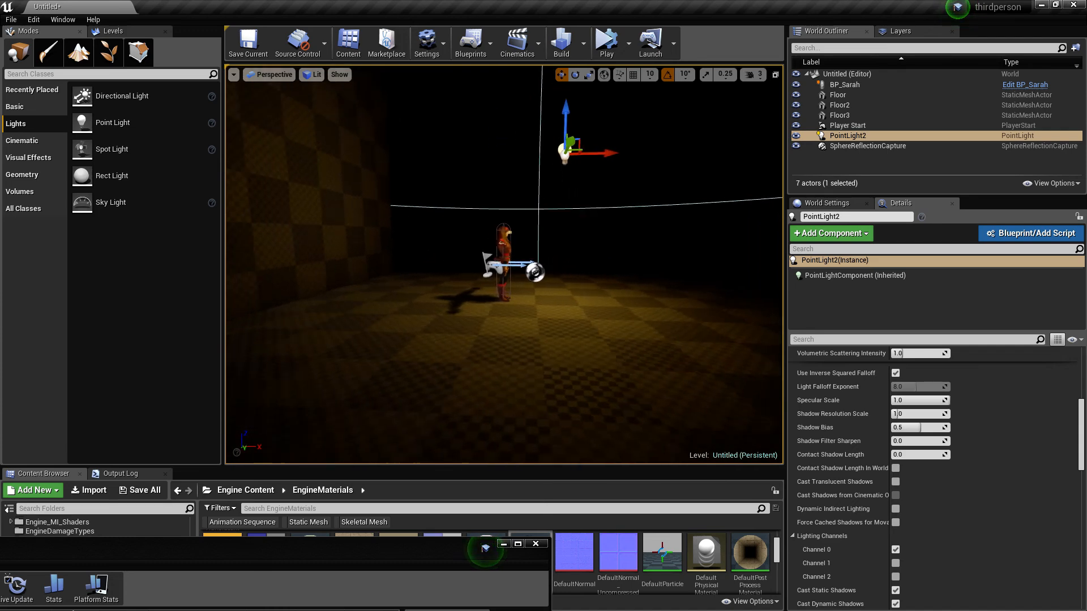
right_click_drag(499, 315, 499, 314)
key("a")
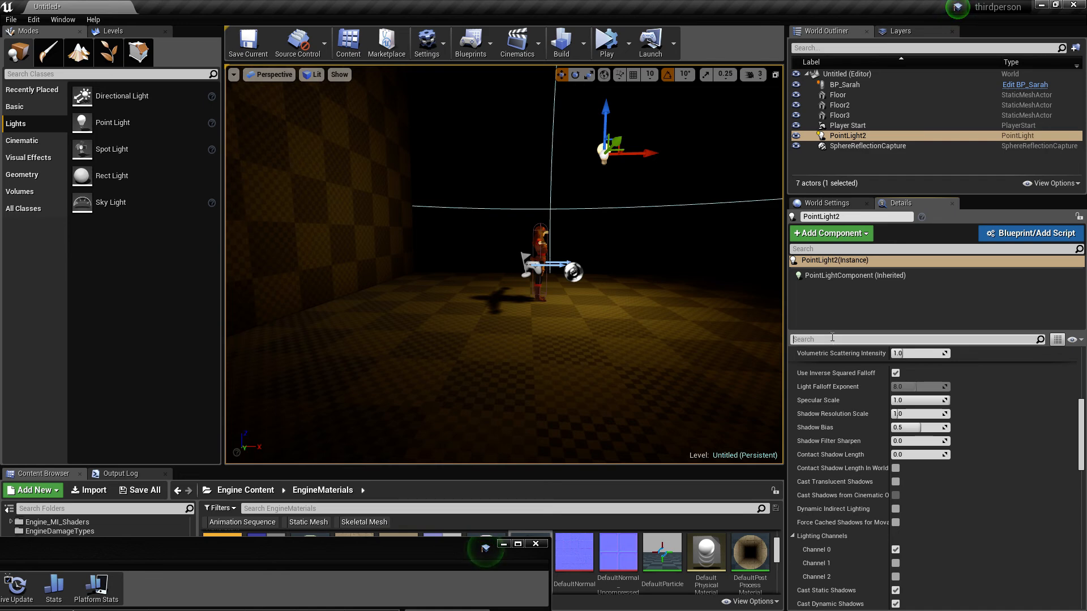
type("inv")
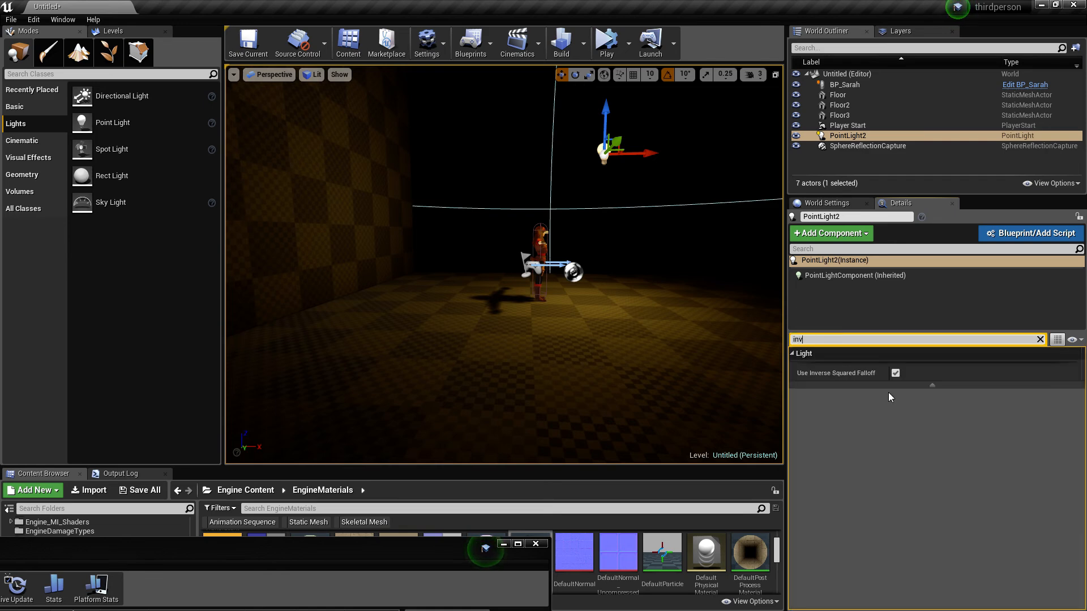
left_click(895, 373)
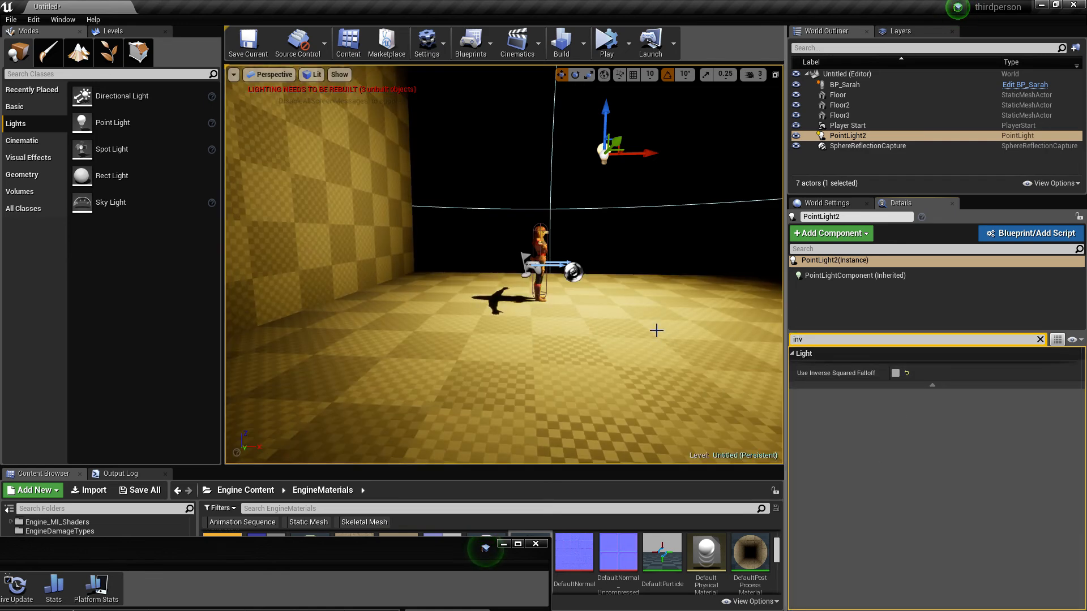
Examine the light's falloff on the character, the wall and the extended floor from several angles.
key("d")
right_click_drag(588, 297, 265, 297)
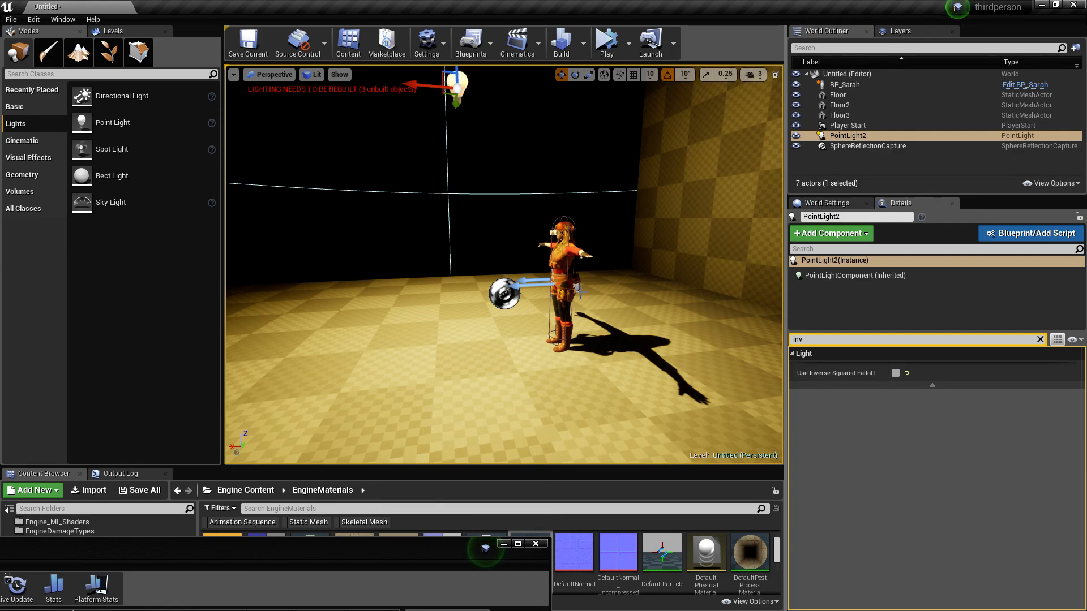
right_click_drag(503, 296, 775, 342)
key("s")
key("d")
key("w")
key("a")
key("a")
key("w")
Delete the duplicated floor piece Floor3.
right_click_drag(656, 215, 684, 209)
left_click(653, 291)
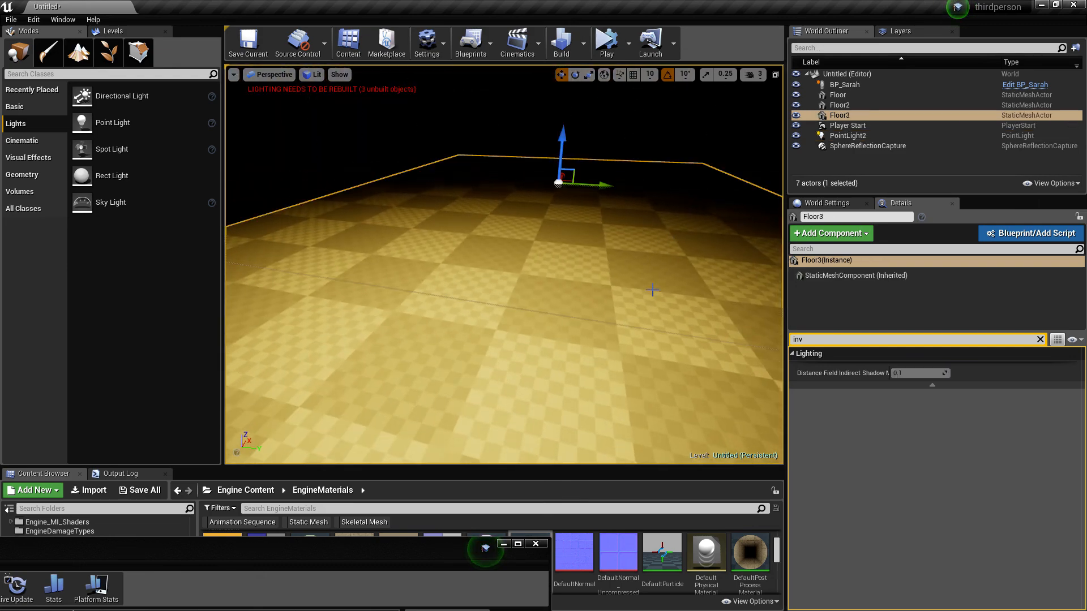
right_click_drag(653, 291, 620, 74)
key("Delete")
key("s")
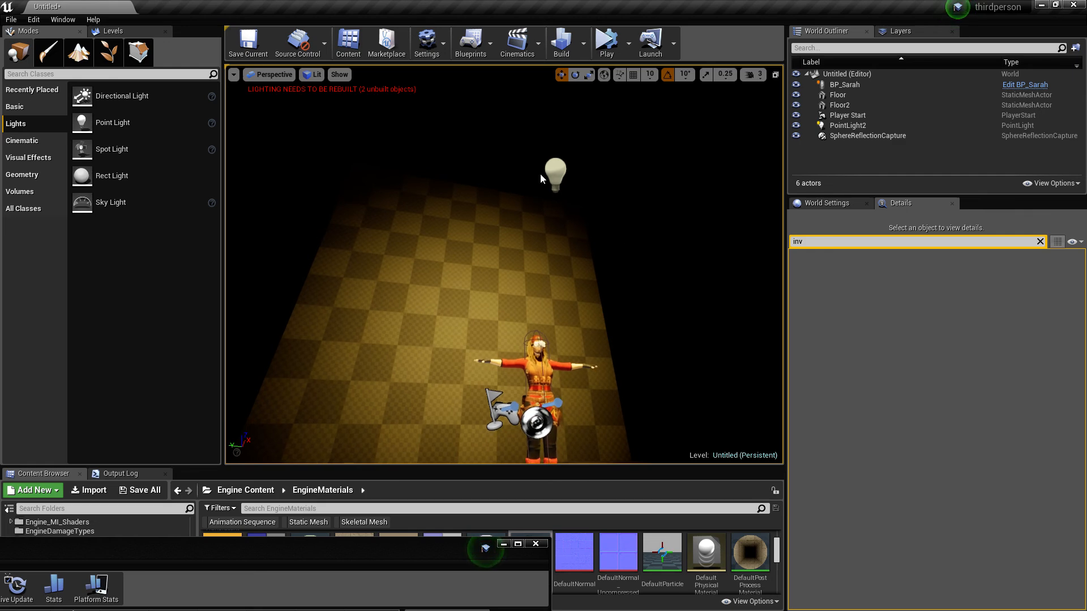
Clear the property filter on PointLight2, disable Cast Shadows and rebuild the lighting.
left_click(555, 170)
key("s")
right_click_drag(555, 169, 552, 266)
key("w")
key("s")
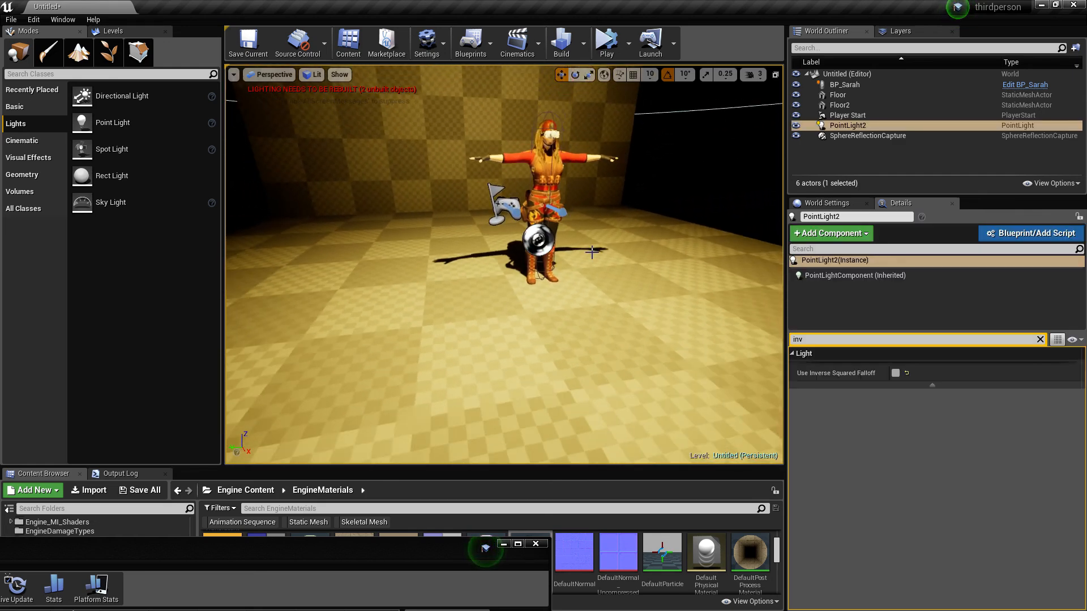
left_click(830, 340)
key("BackSpace")
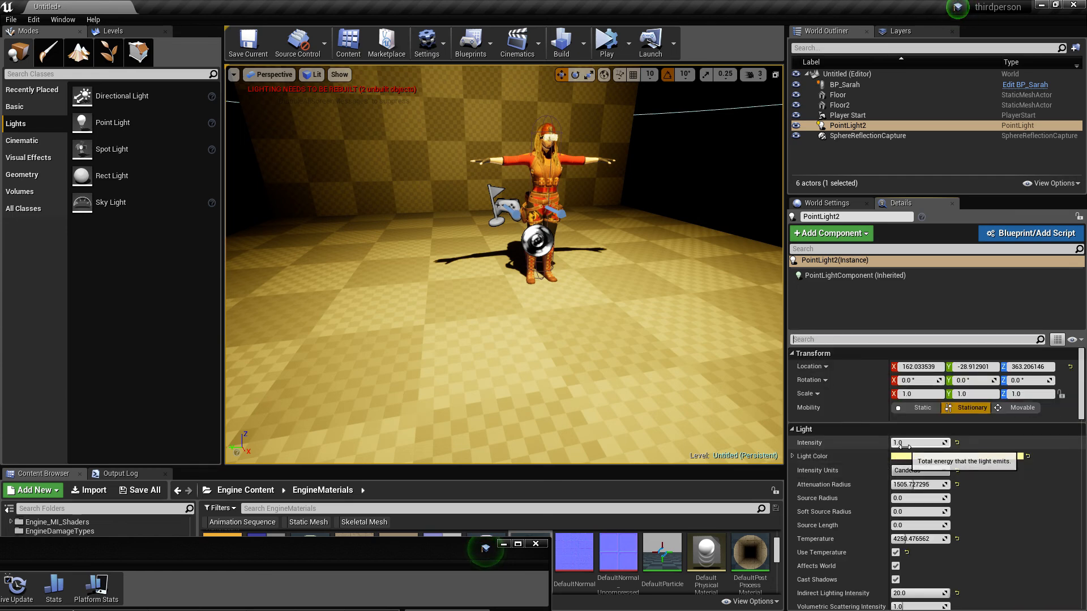
scroll(965, 462, "down", 1)
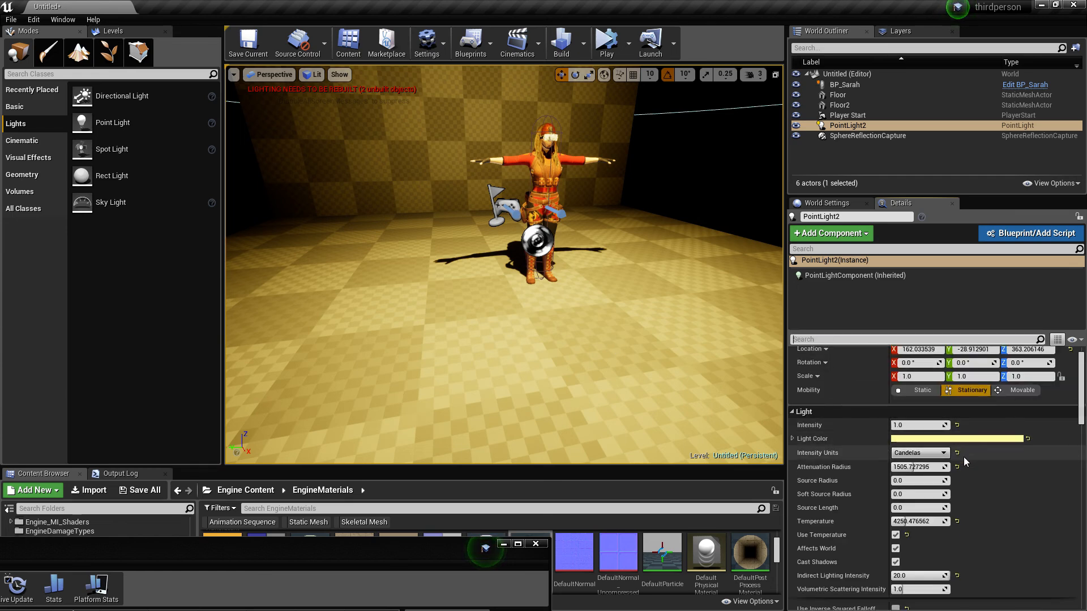
scroll(964, 462, "down", 2)
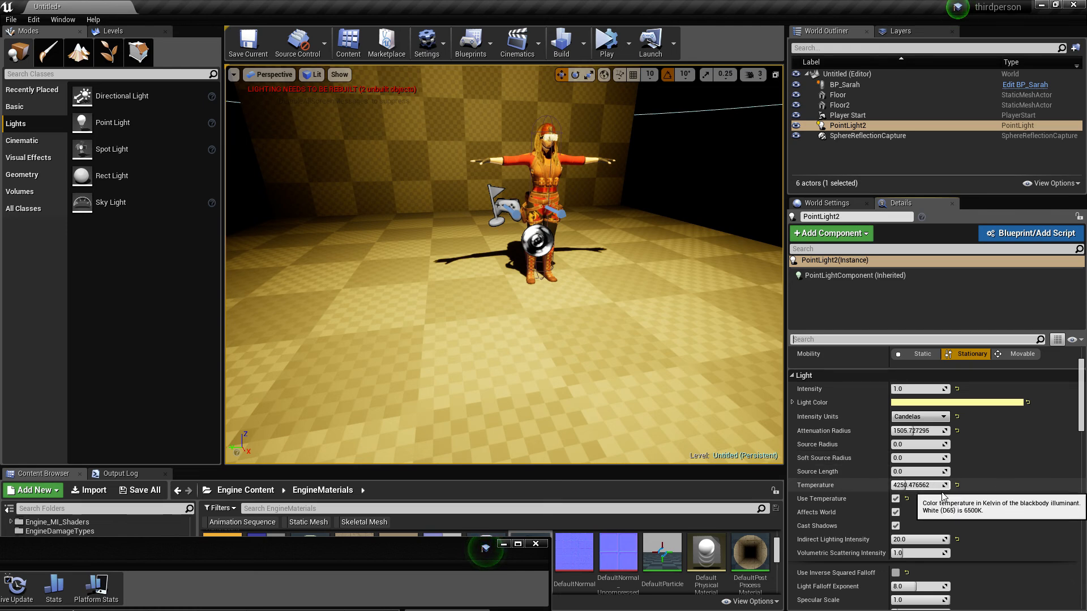
left_click(895, 527)
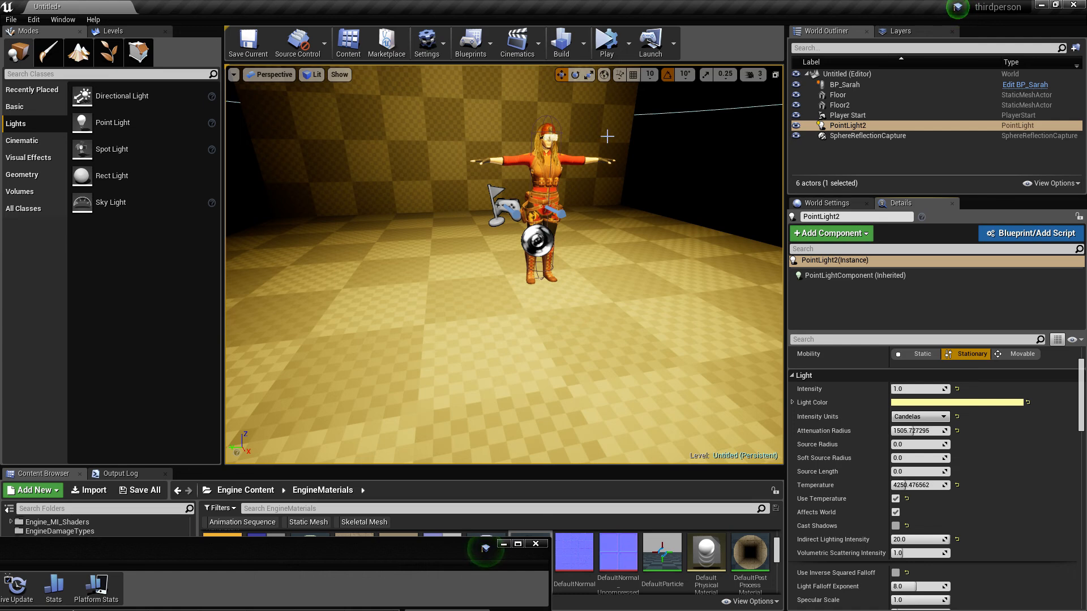
left_click(561, 42)
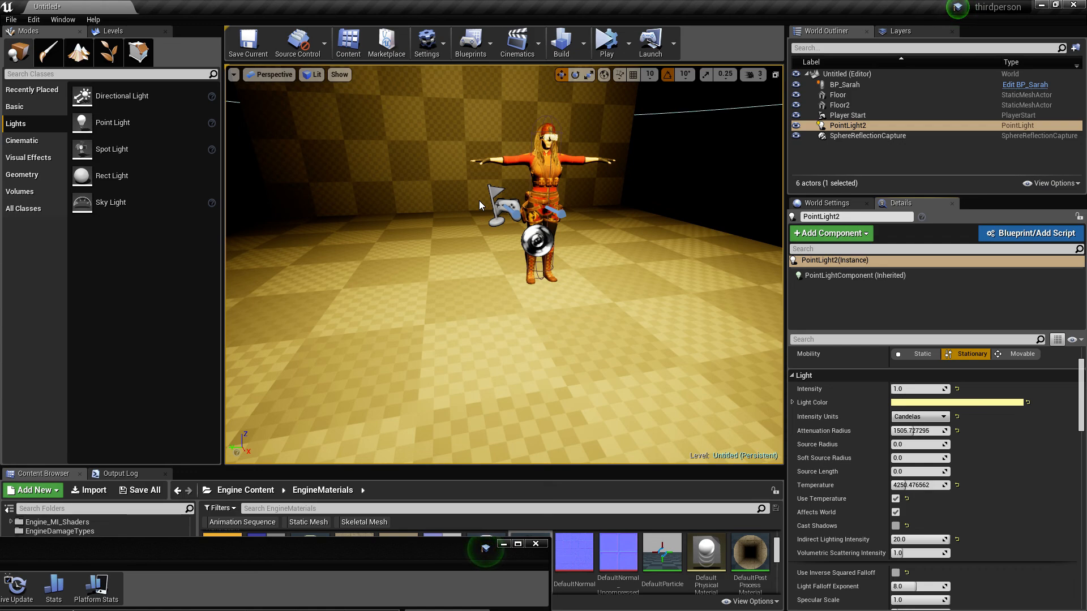
Examine the character from behind and from the front with the light's shadows disabled, with and without editor icons.
right_click_drag(480, 199, 708, 187)
right_click_drag(504, 265, 482, 255)
key("w")
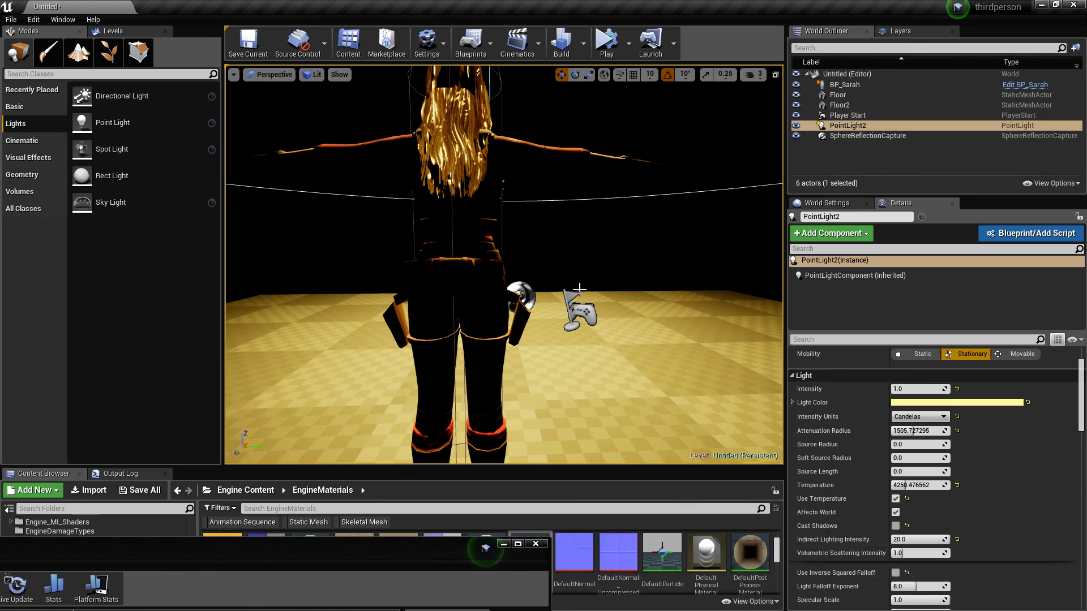
right_click_drag(579, 289, 829, 314)
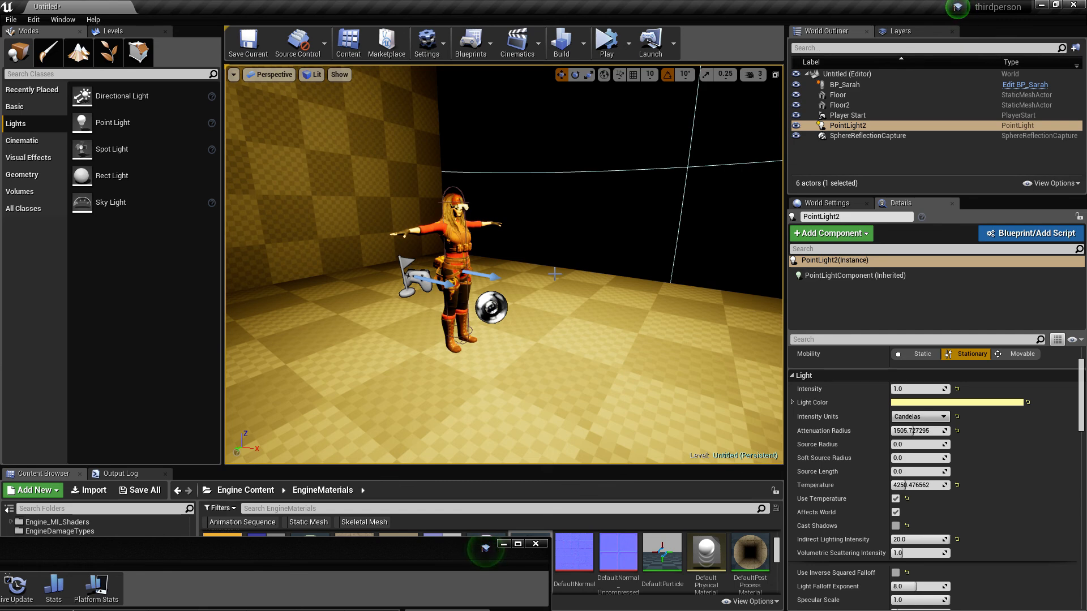
right_click_drag(554, 274, 283, 264)
key("g")
key("d")
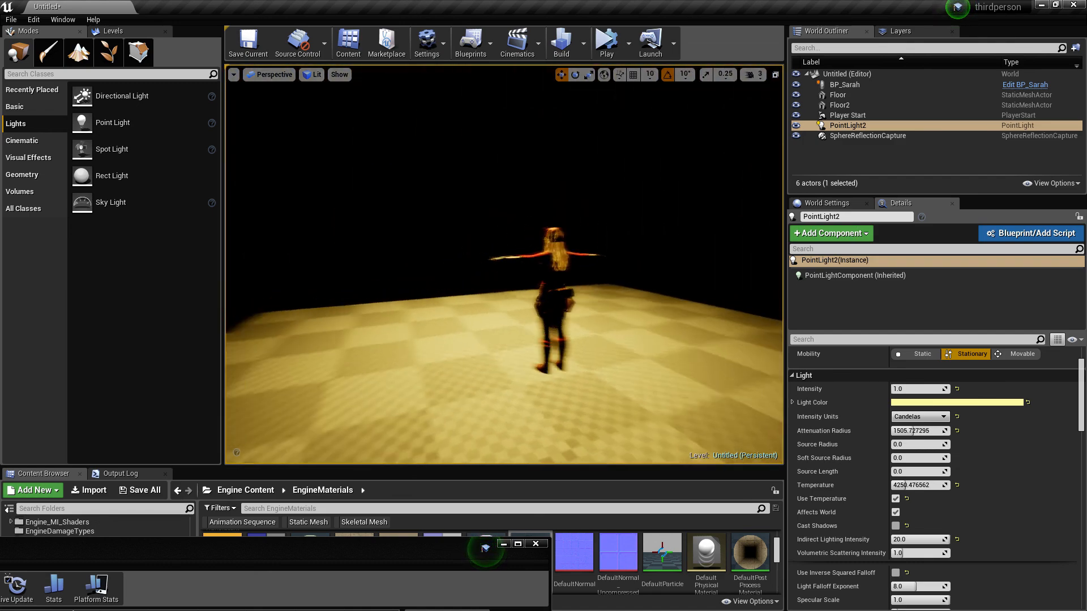
right_click_drag(664, 343, 618, 316)
key("g")
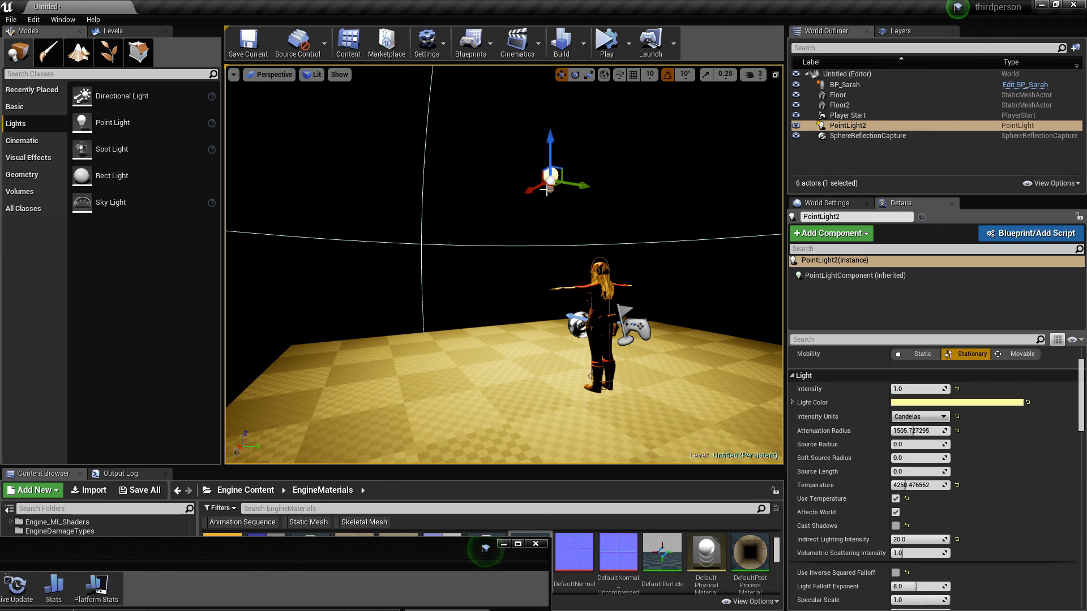
Move PointLight2 behind the character, between her back and the wall, and rebuild the lighting.
left_click_drag(545, 191, 687, 202)
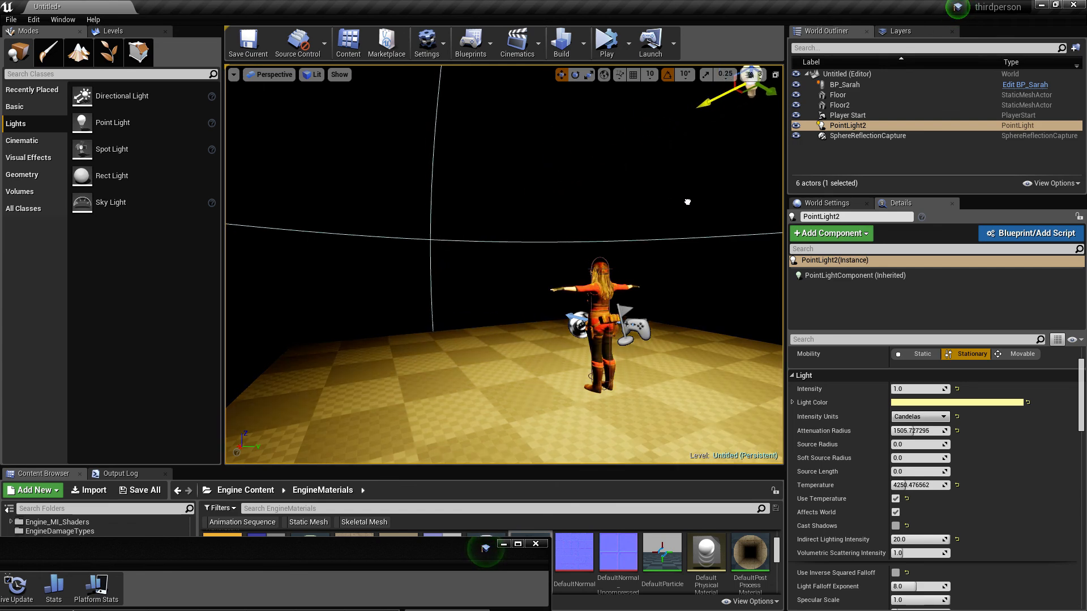
right_click_drag(680, 219, 809, 230)
key("a")
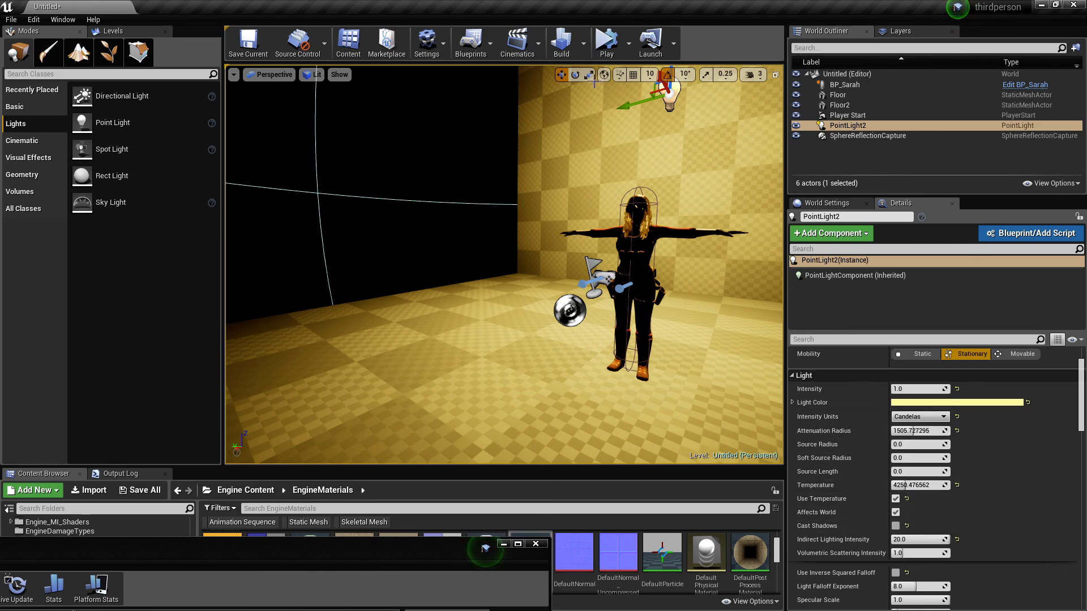
left_click(561, 42)
Lower PointLight2 to the height of the character's torso and rebuild the lighting.
right_click_drag(621, 337, 656, 289)
key("w")
key("d")
key("a")
key("a")
key("w")
key("s")
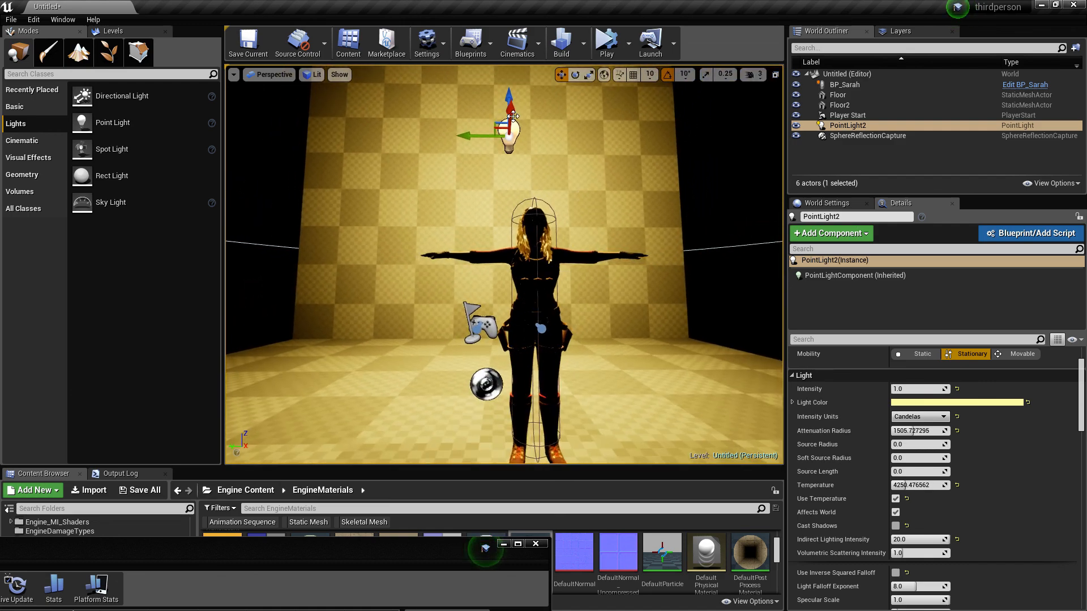
left_click_drag(509, 94, 506, 254)
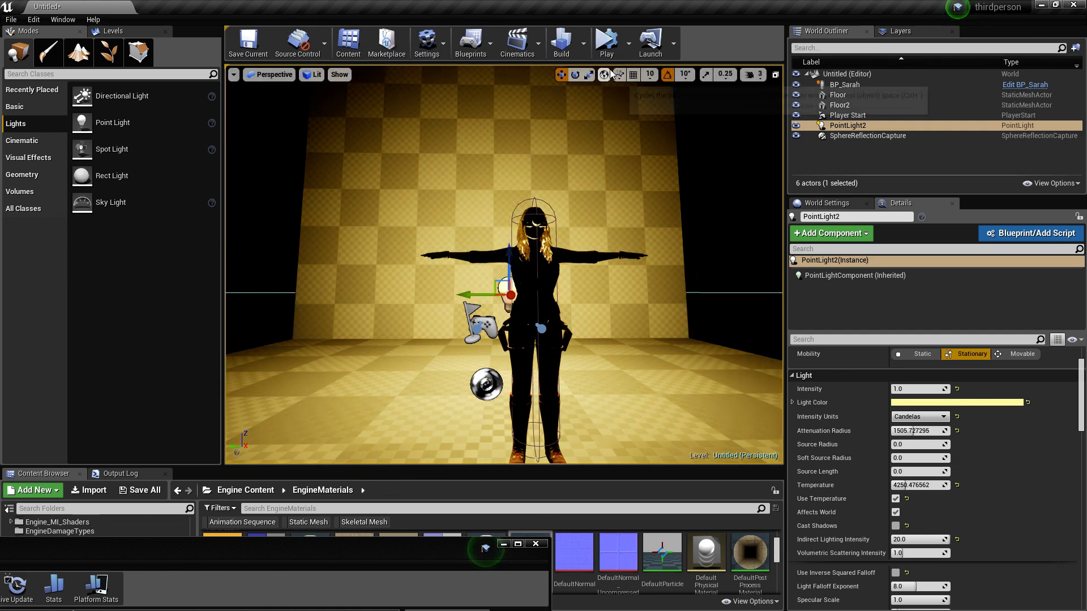
left_click(561, 42)
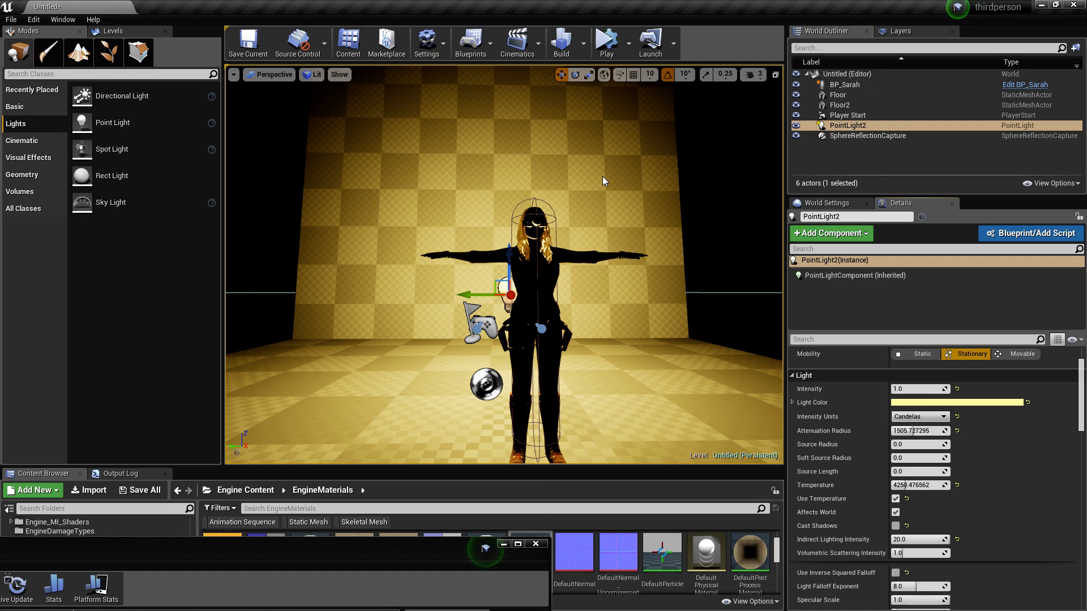
Hide the editor icons and examine the backlit character, the wall and the floor from several angles.
right_click_drag(602, 229, 671, 240)
key("g")
key("s")
key("a")
key("d")
key("w")
key("s")
key("a")
key("d")
key("d")
key("s")
key("a")
key("a")
key("w")
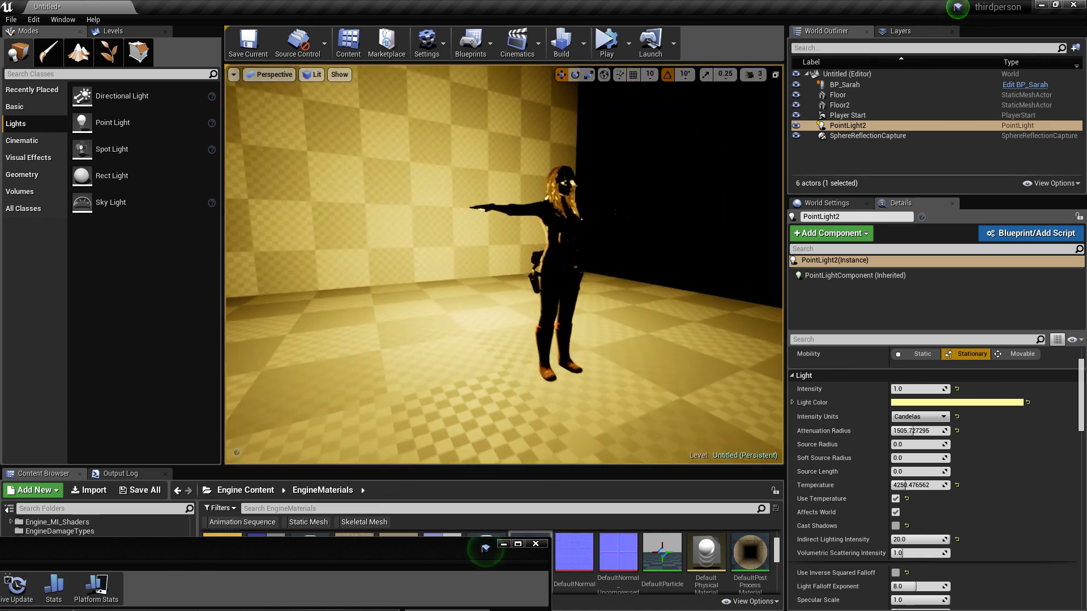
right_click_drag(602, 275, 597, 275)
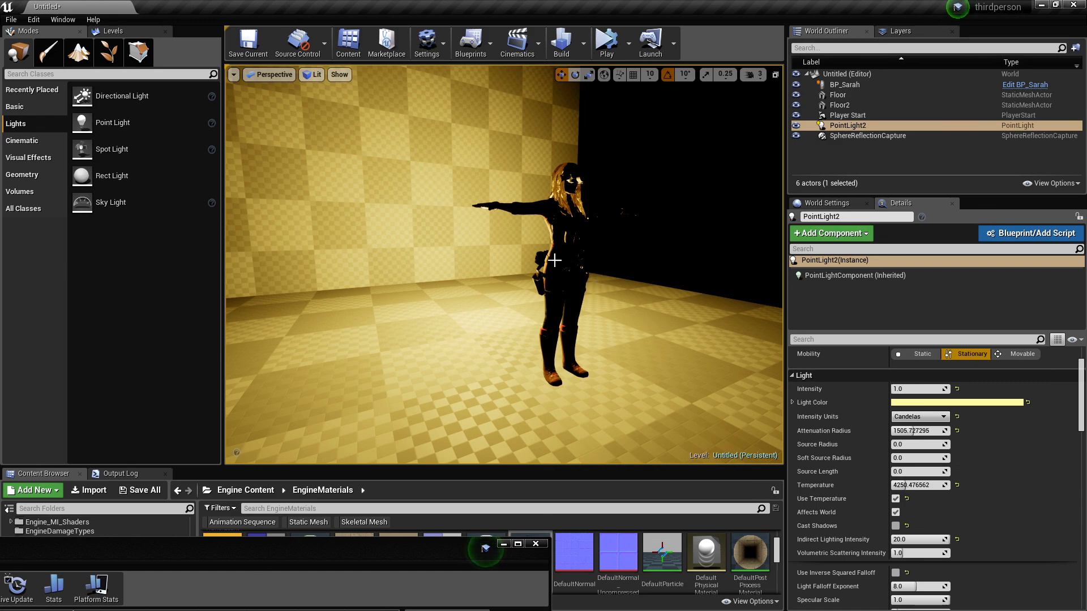
Set the overridden light map resolution of the wall piece Floor2 to 128.
right_click_drag(442, 280, 186, 283)
left_click(455, 241)
left_click(477, 150)
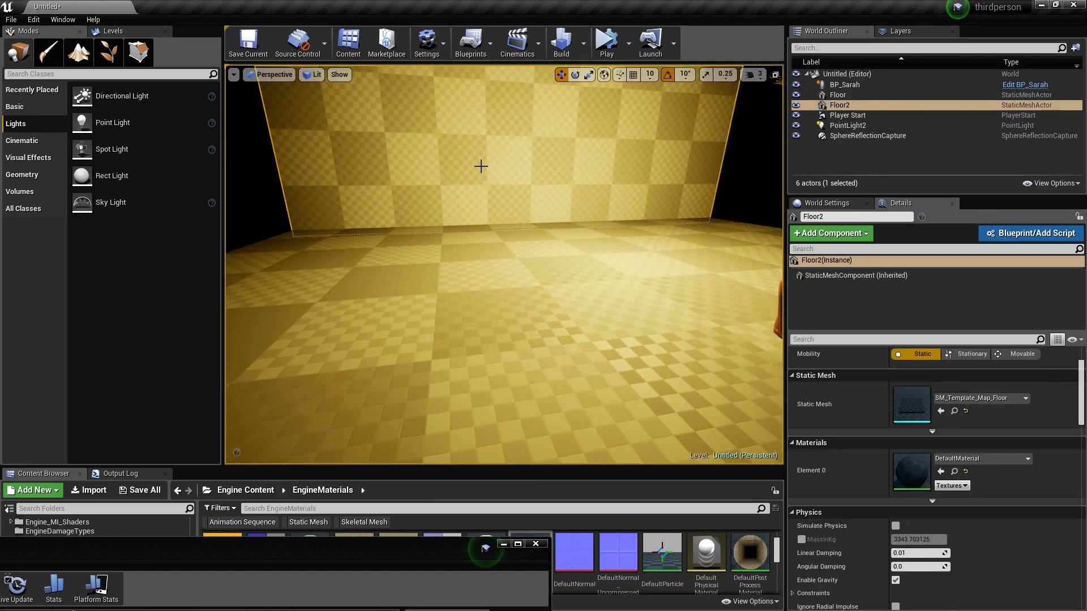
right_click_drag(546, 352, 640, 348)
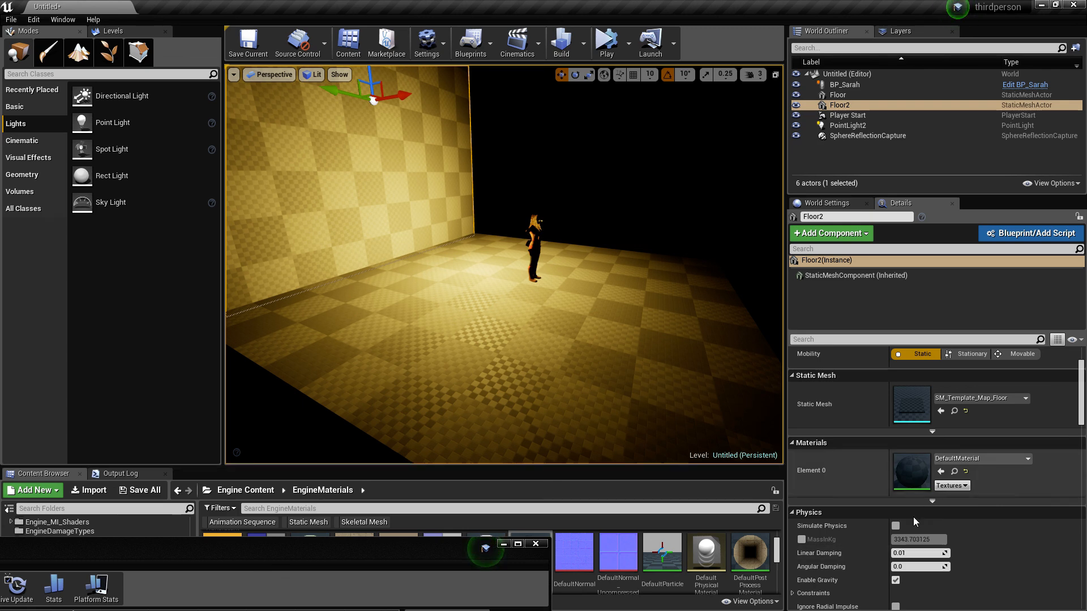
scroll(914, 512, "down", 10)
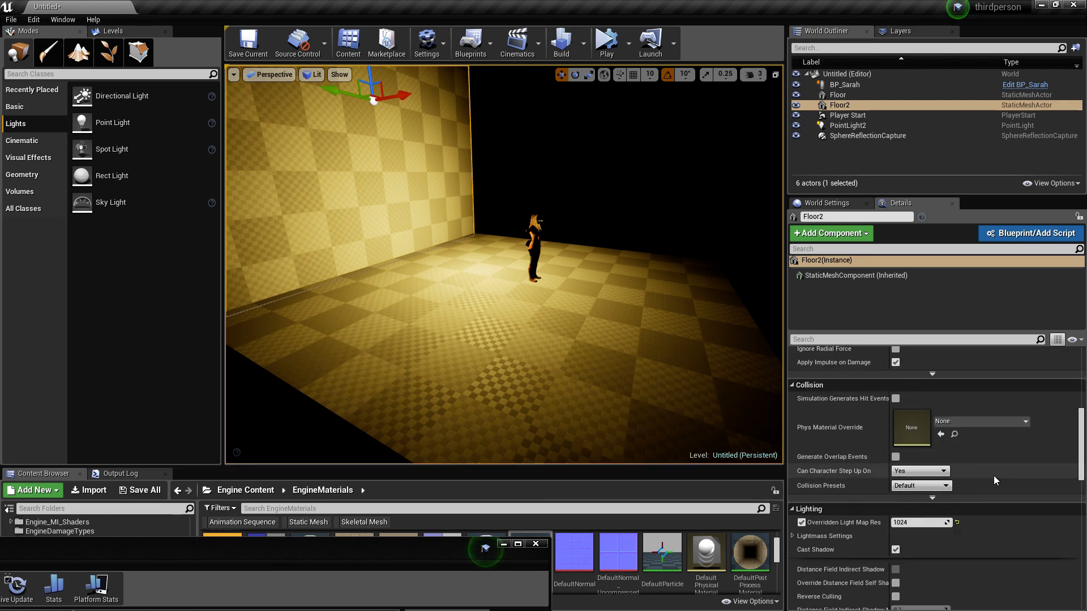
left_click(917, 523)
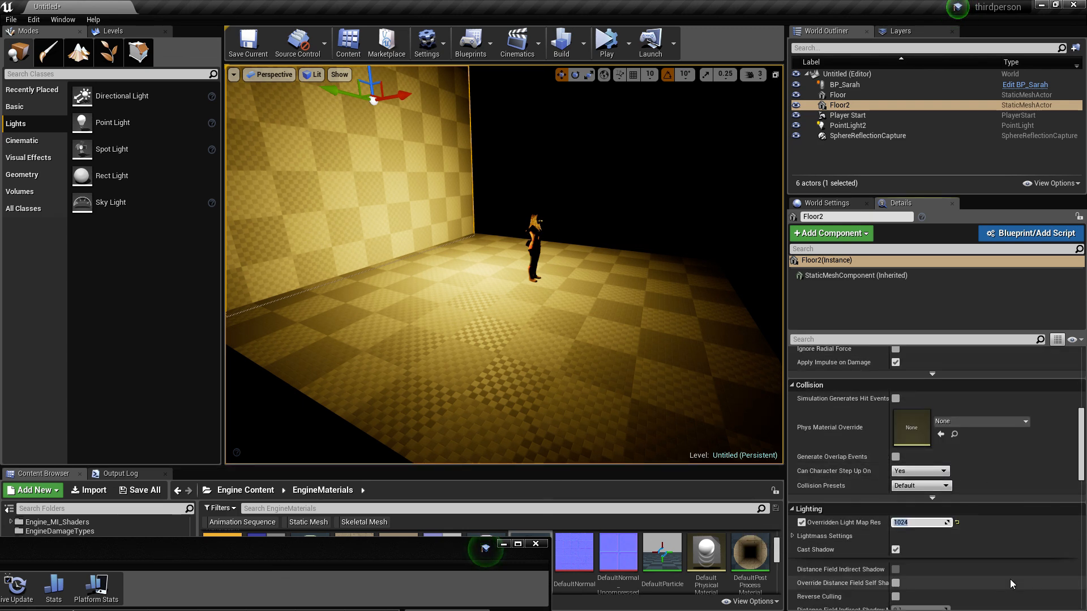
type("128")
key("Return")
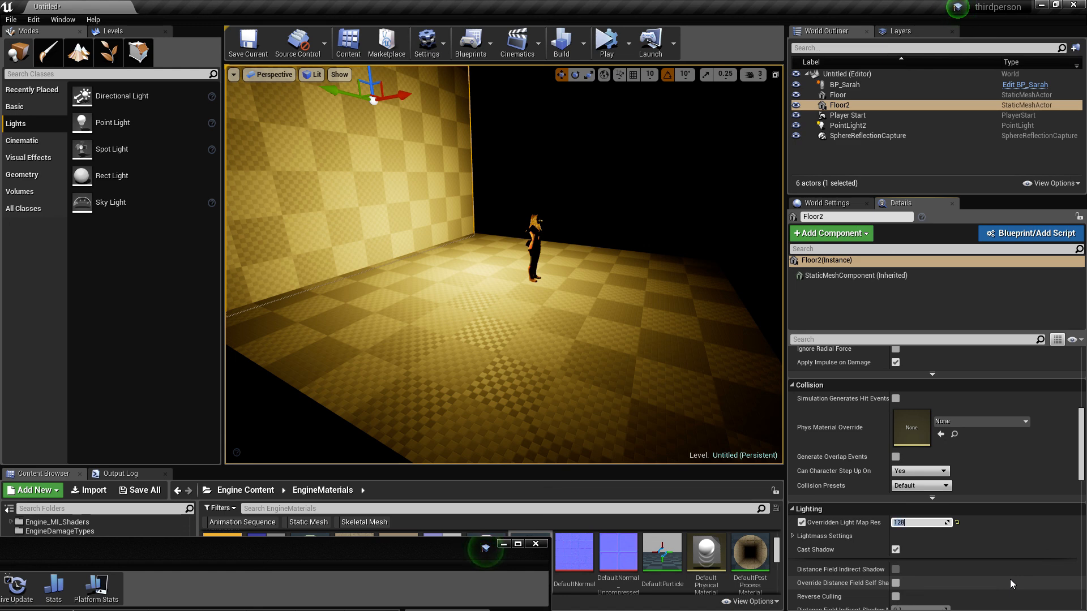